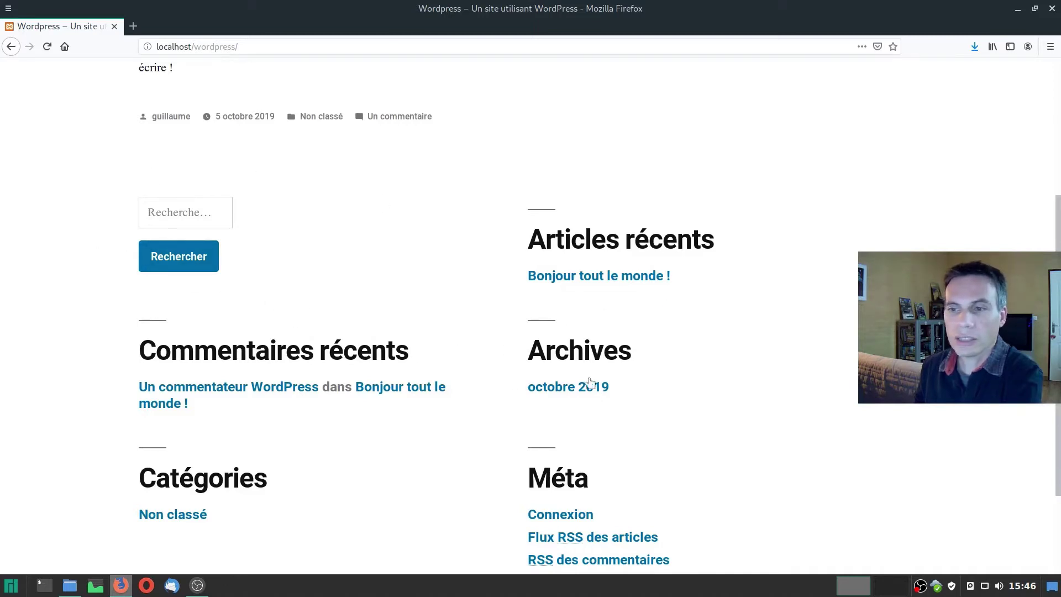
- Go to the site's wp-admin address
scroll(416, 475, "down", 3)
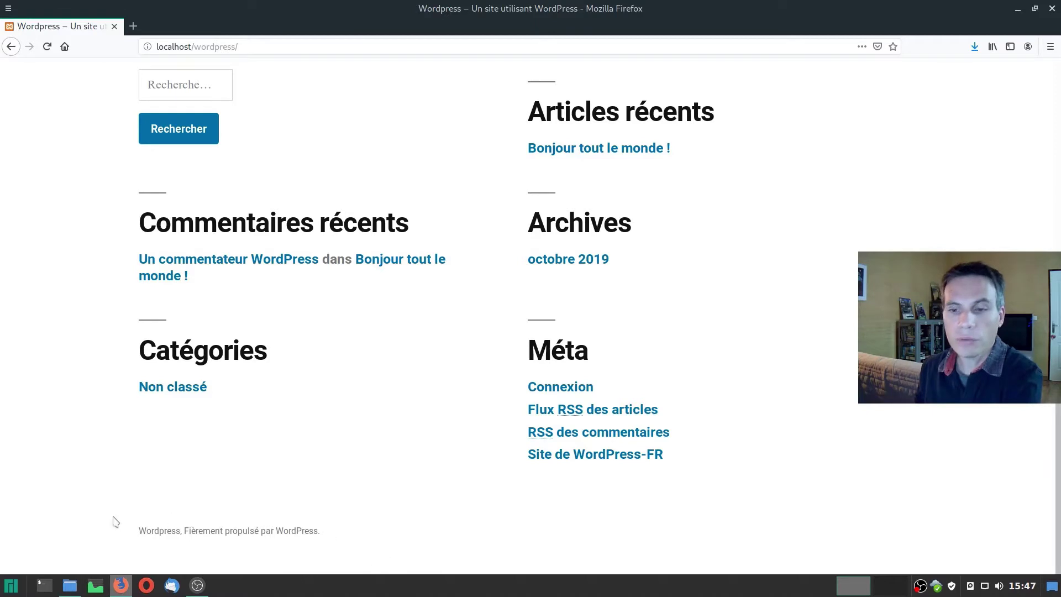
scroll(376, 459, "up", 6)
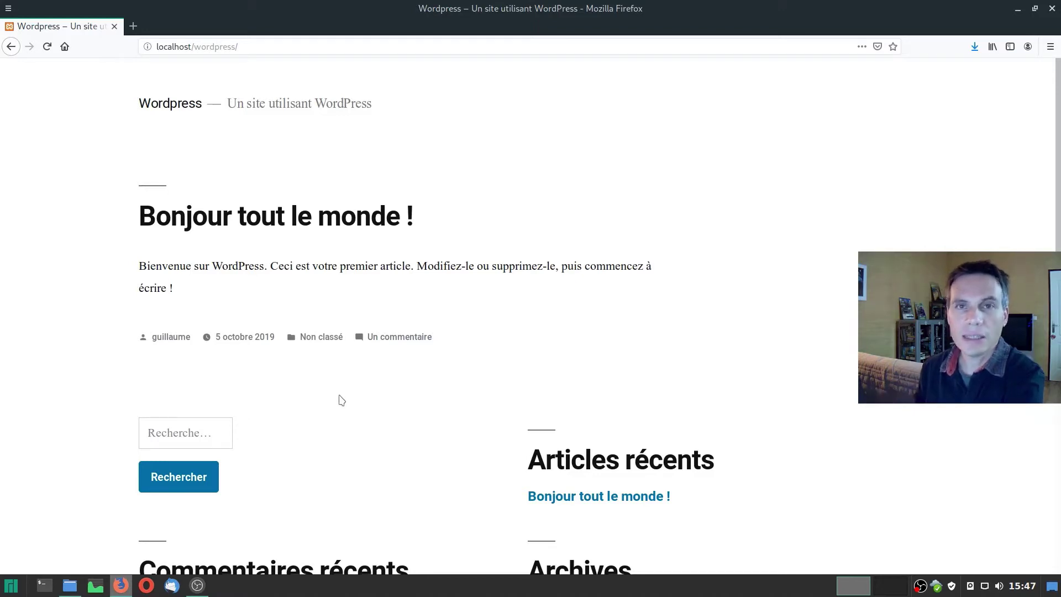
left_click(265, 45)
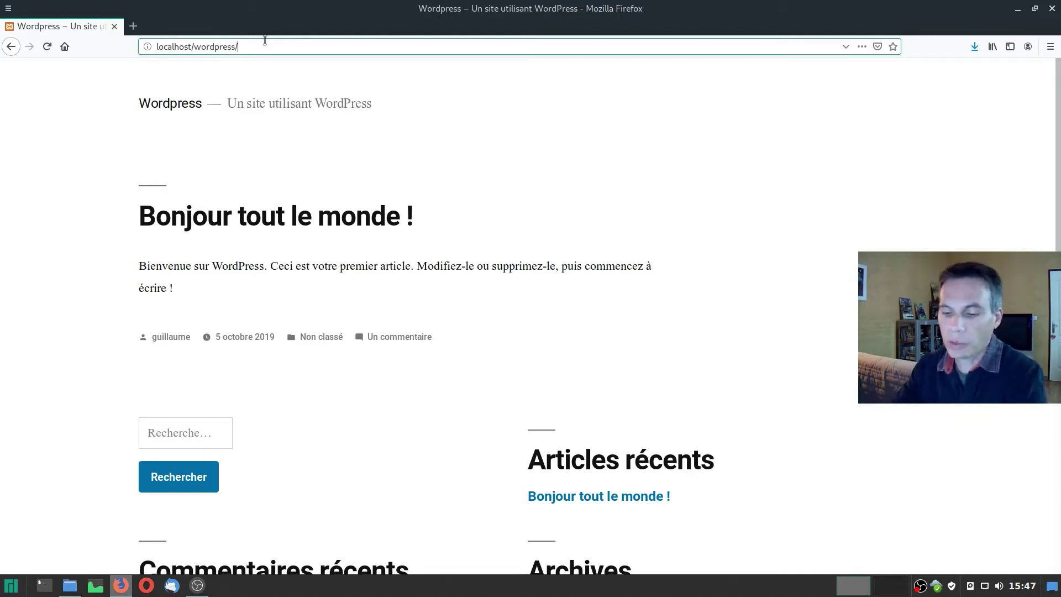
type("wp")
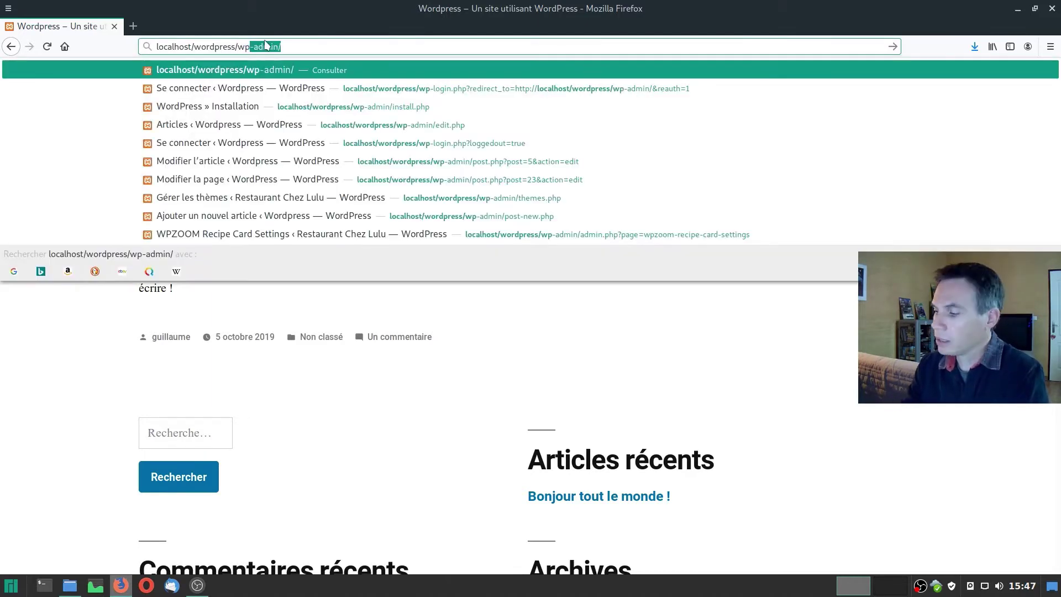
type("-admin")
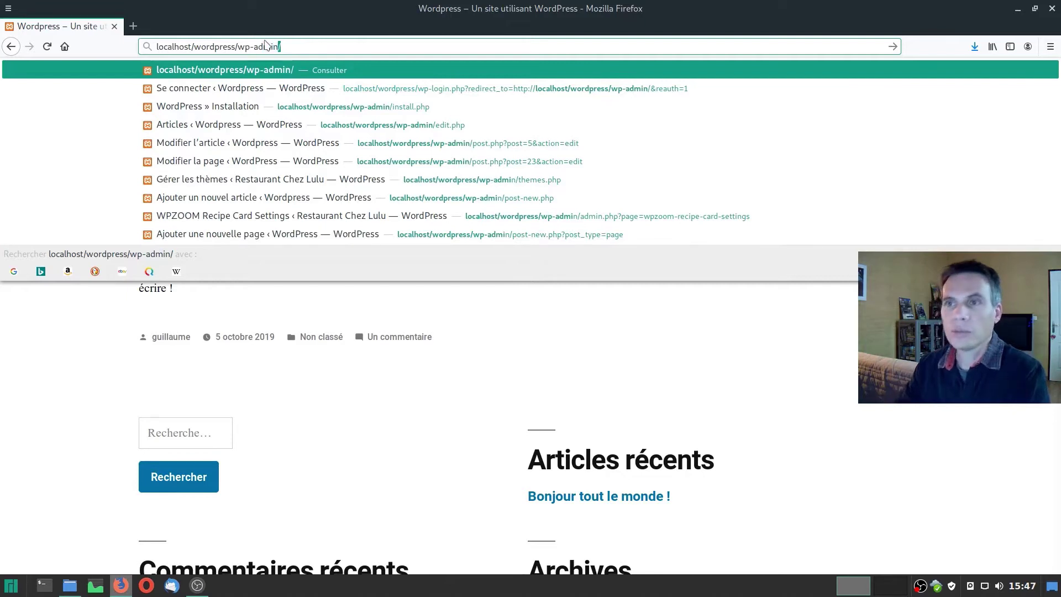
key("Return")
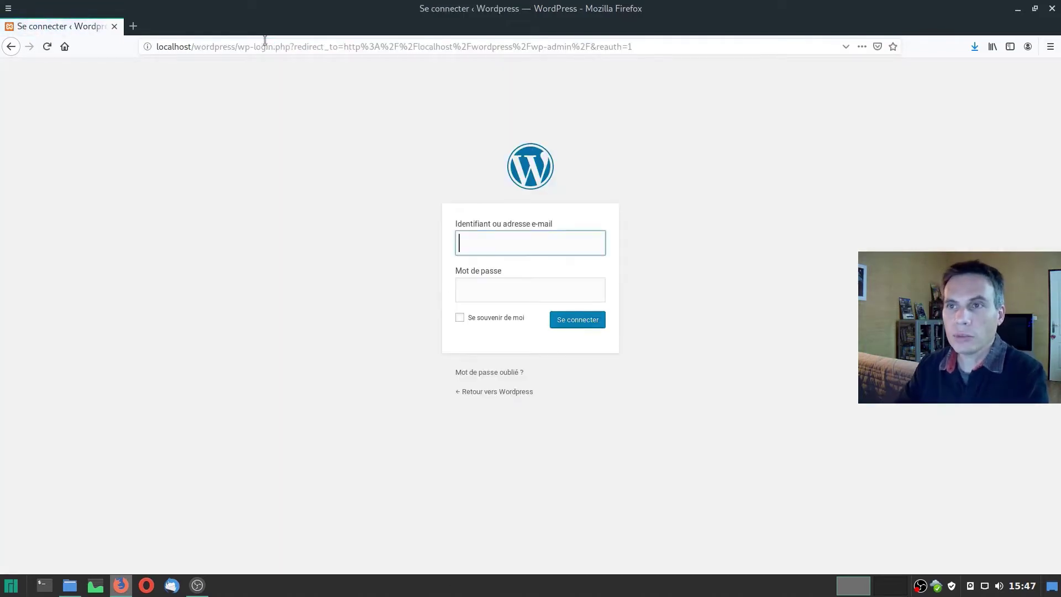
- Log in with the saved user account and password, declining to save the login
left_click(483, 245)
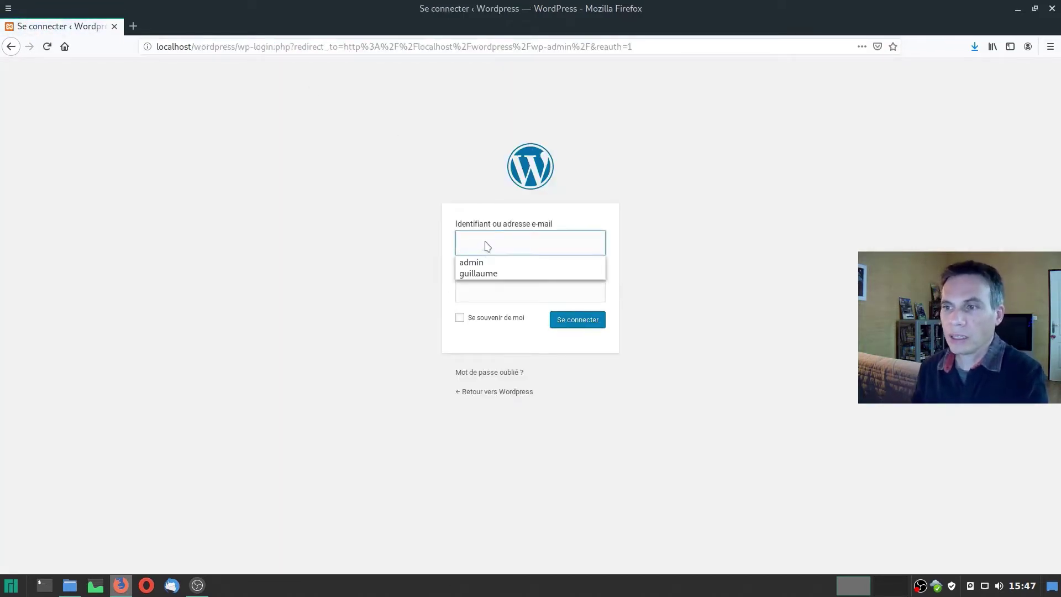
left_click(484, 275)
left_click(497, 290)
type("******")
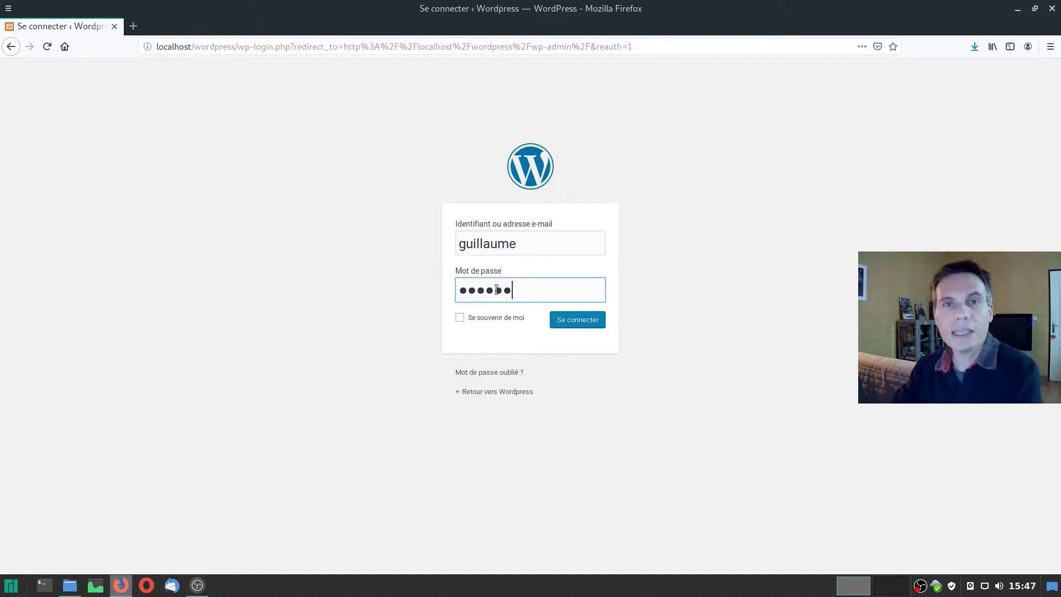
key("Return")
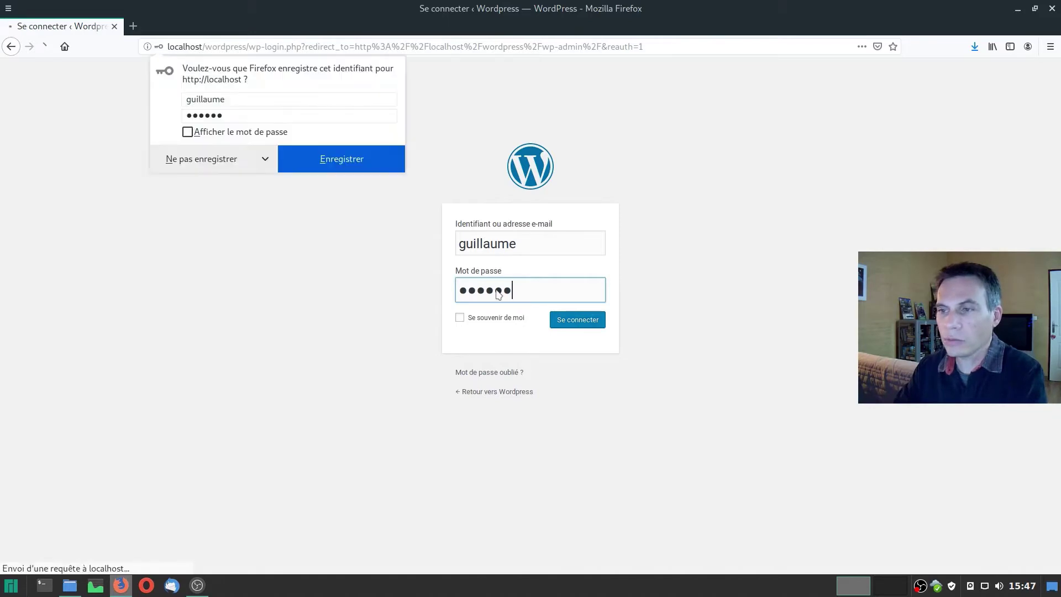
left_click(213, 161)
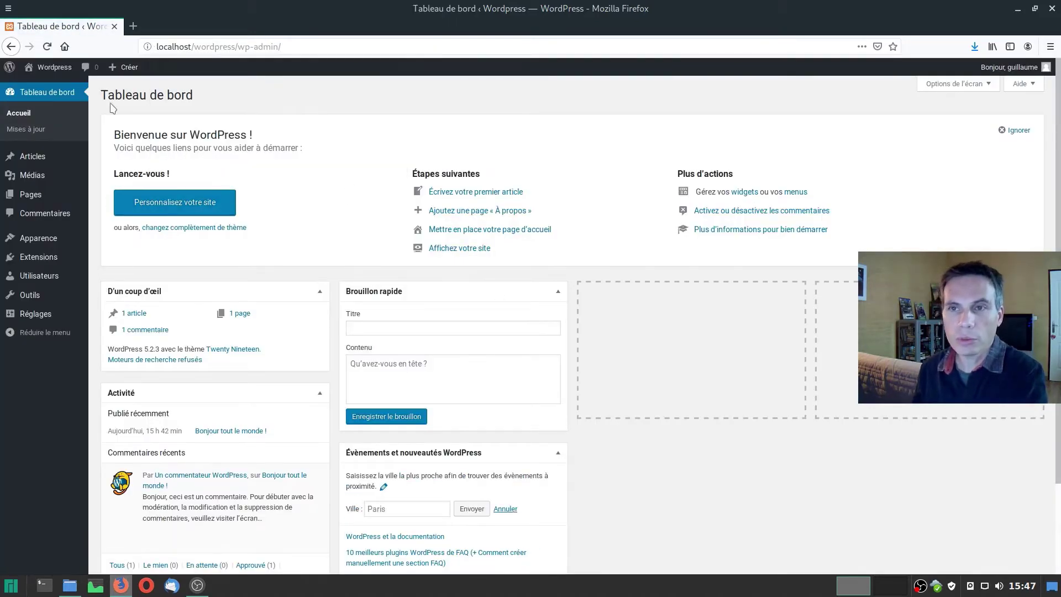
- Create a new article titled 'Tagliatelles carbonara'
mouse_move(122, 69)
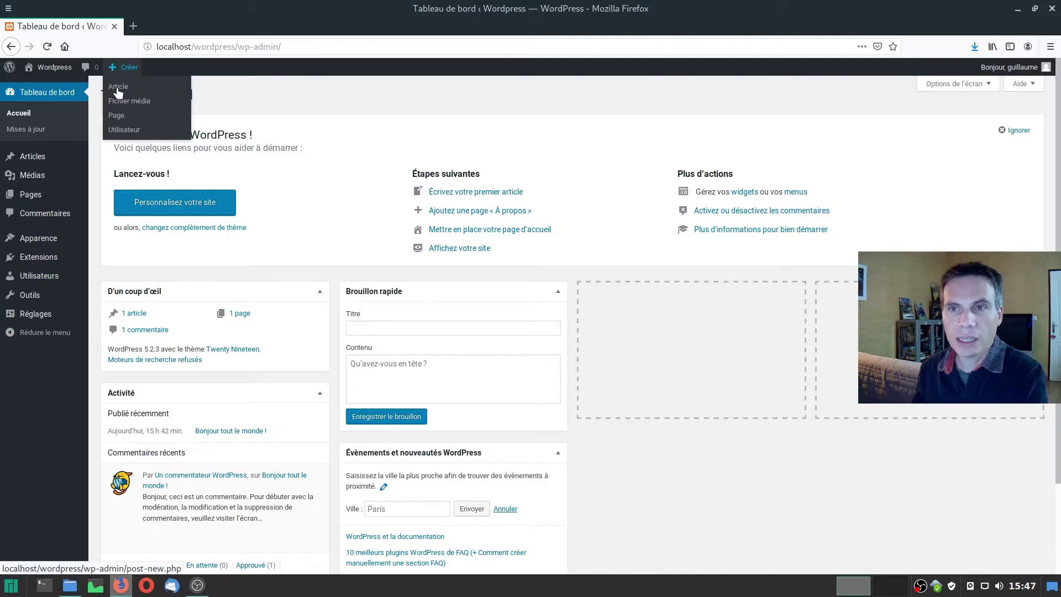
mouse_move(40, 158)
left_click(104, 176)
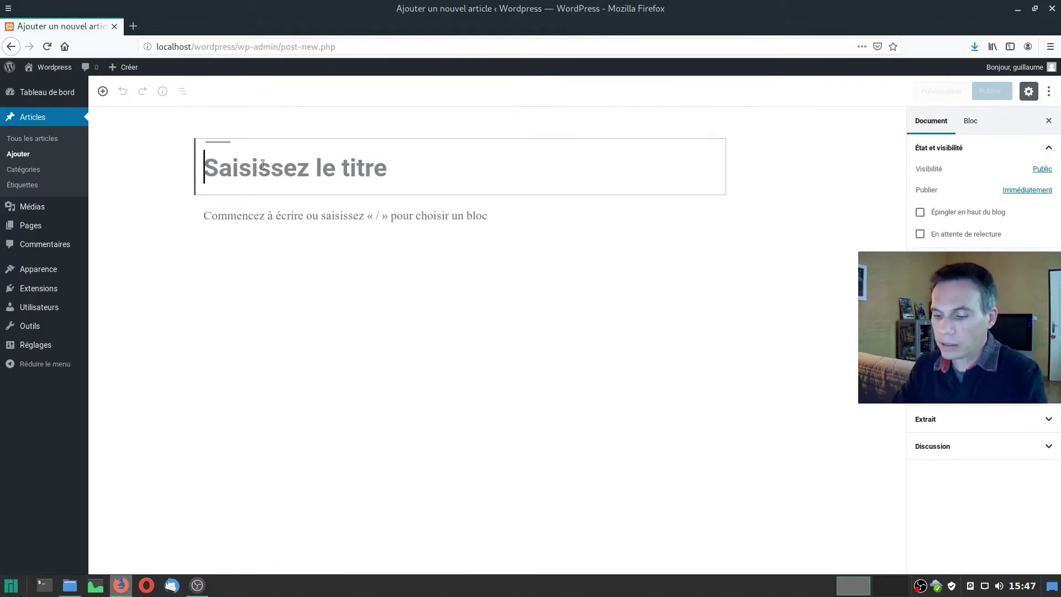
type("Tagliatelles")
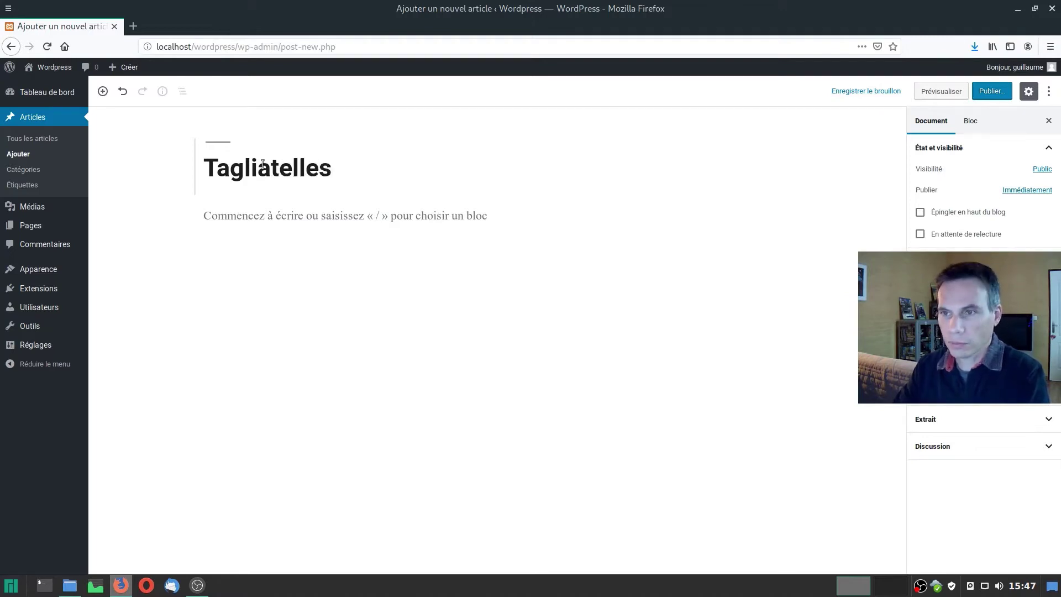
type(" carbona")
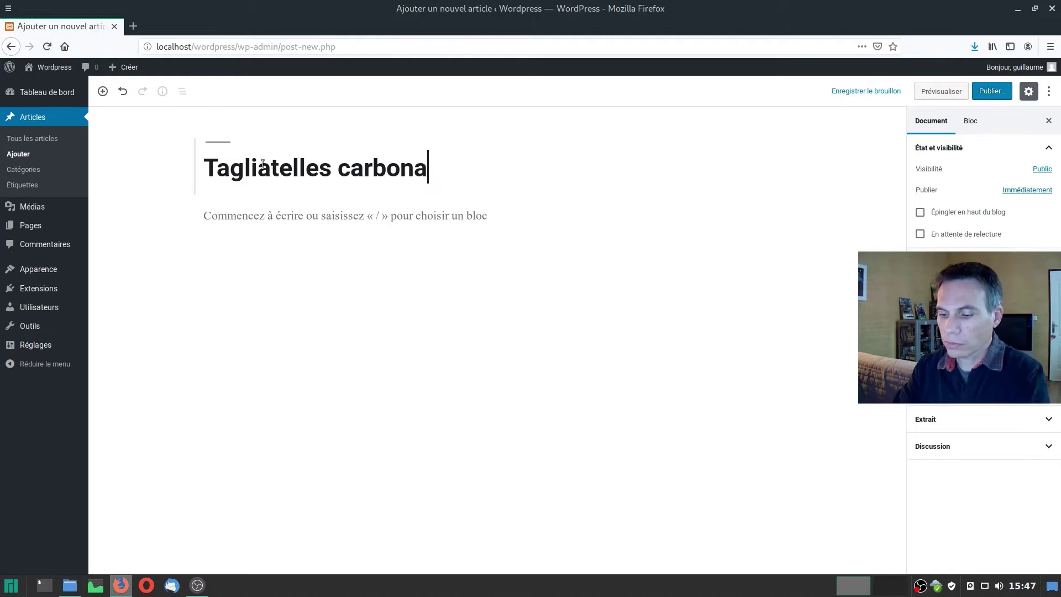
type("ra")
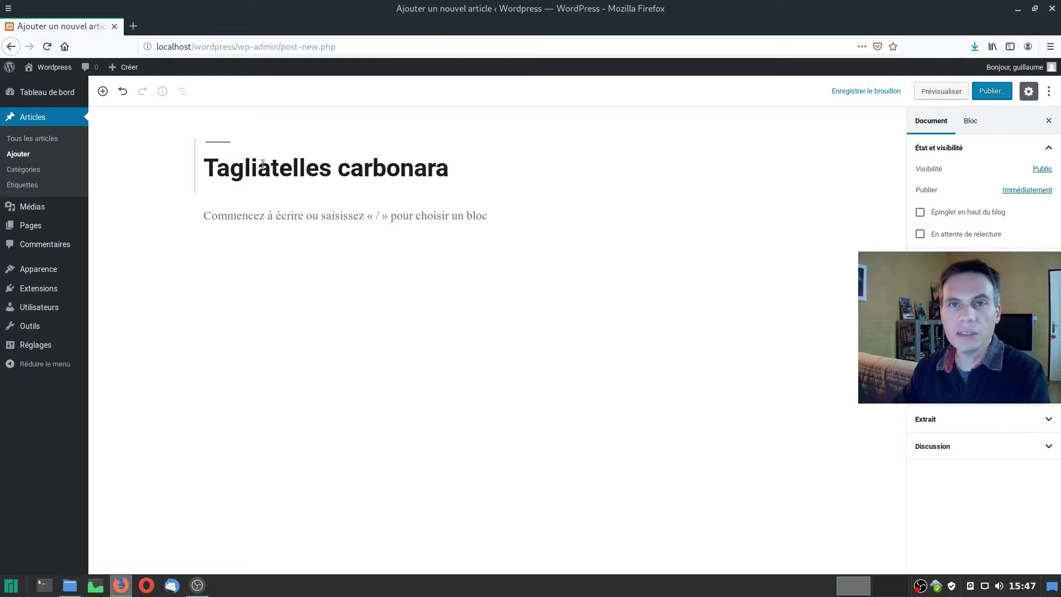
- Write the intro 'Voici la recette tagliatelles carbonara de notre chef Lulu :' and start a new block
left_click(243, 216)
type("Voici")
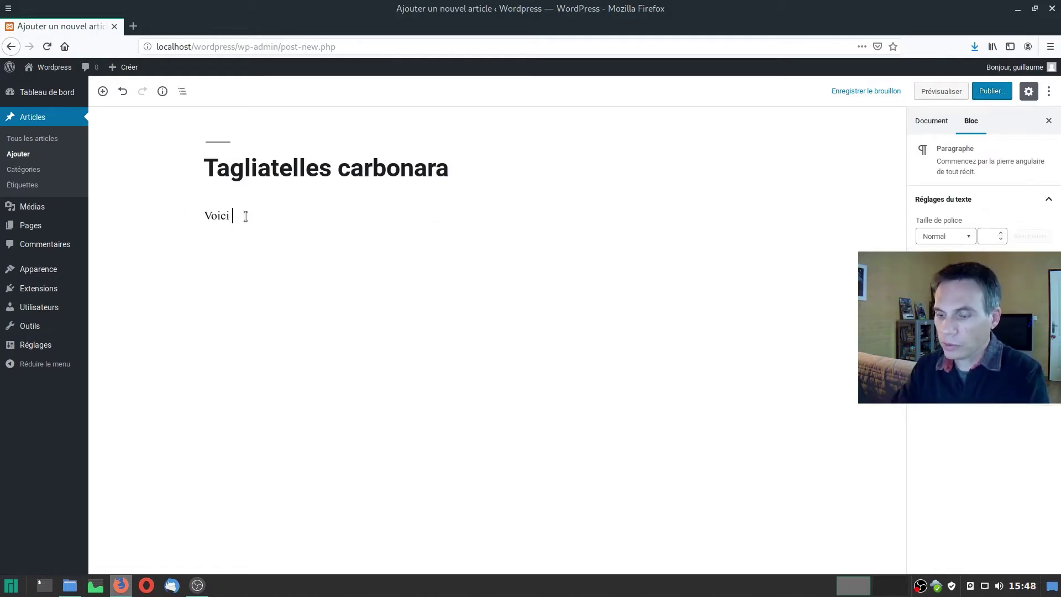
type(" la recette tagliate")
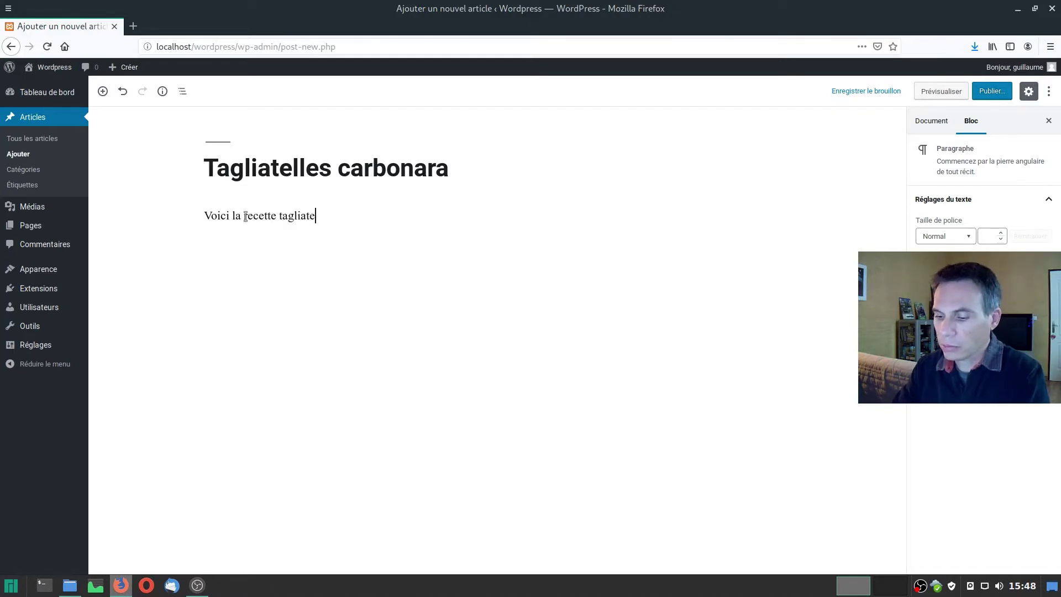
type("lles carbonara de notre chef")
right_click(452, 221)
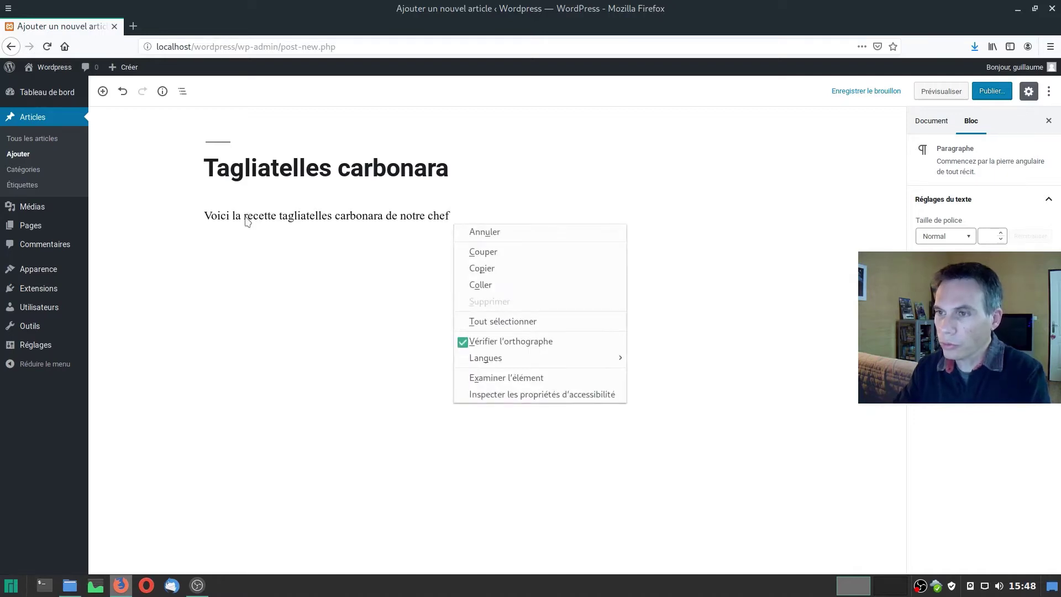
key("Escape")
type("Lulu :")
key("Return")
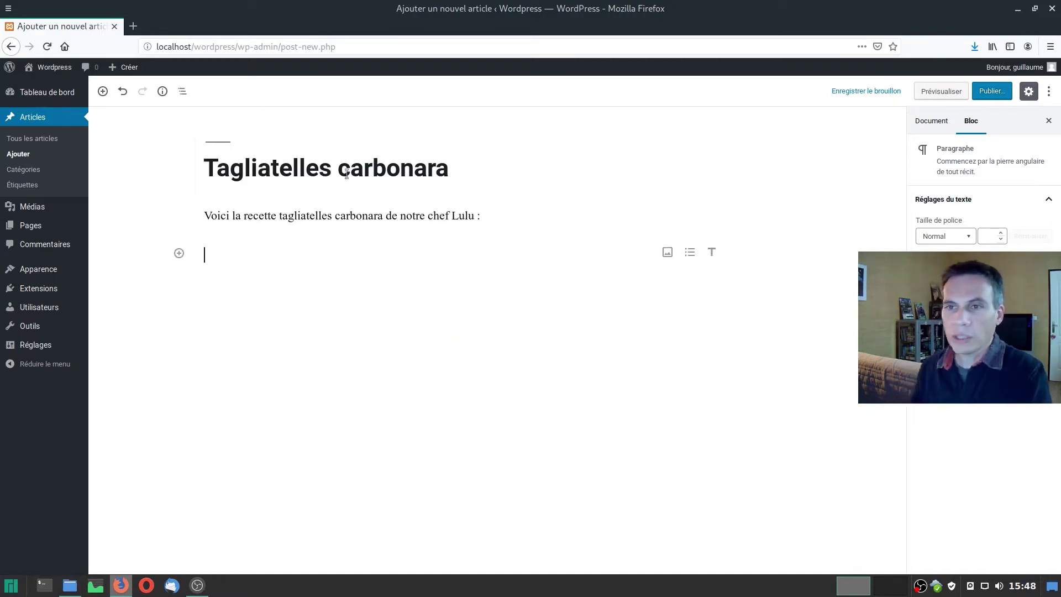
- Insert a bulleted list with items Tagliatelles, Oeufs, Parmesan and Lardon, opening a fifth item
left_click(102, 92)
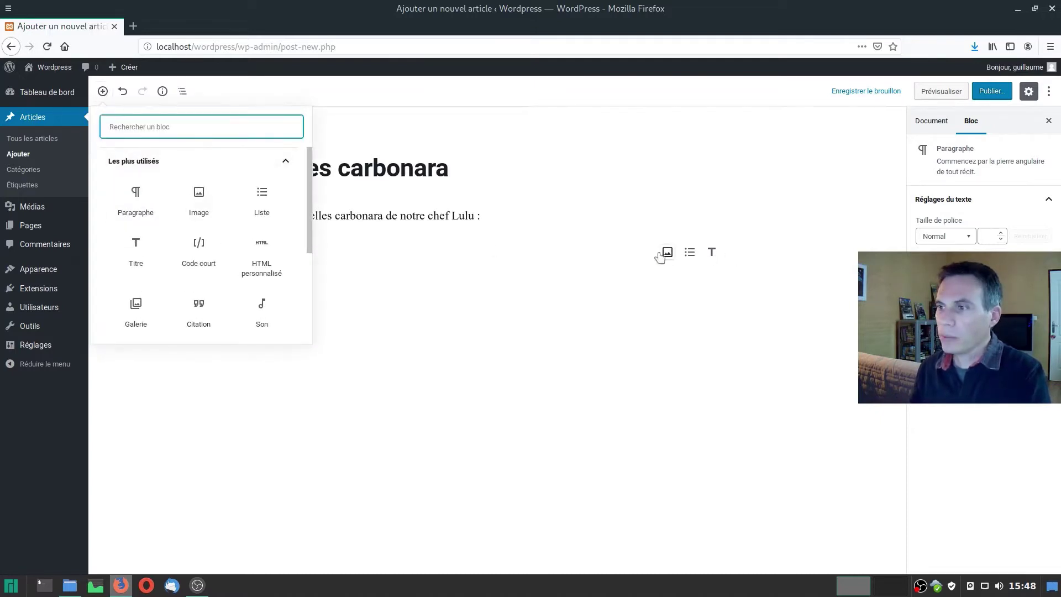
left_click(263, 201)
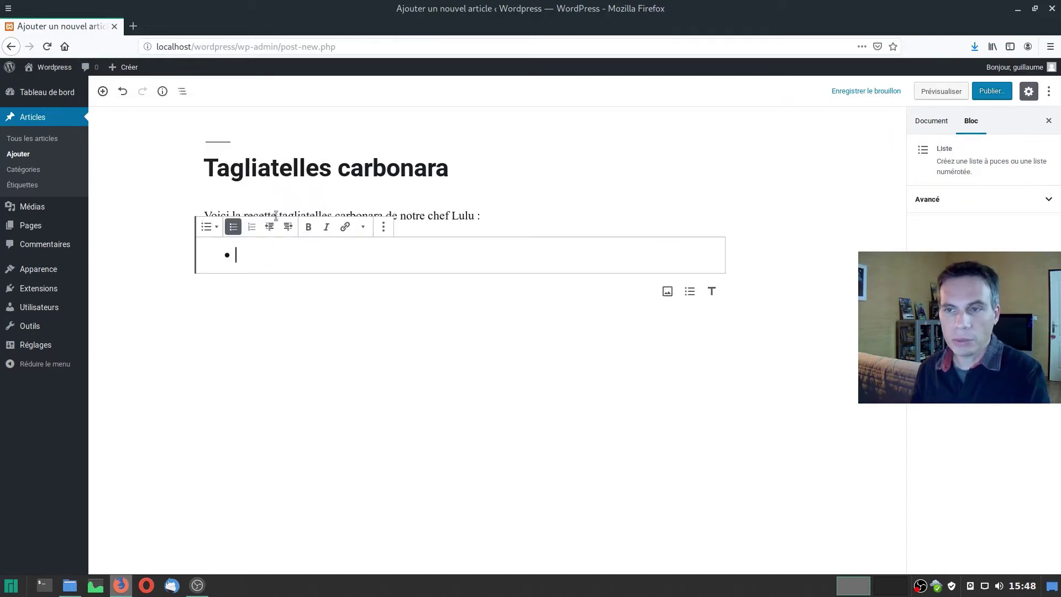
type("Tagliatelles")
key("Return")
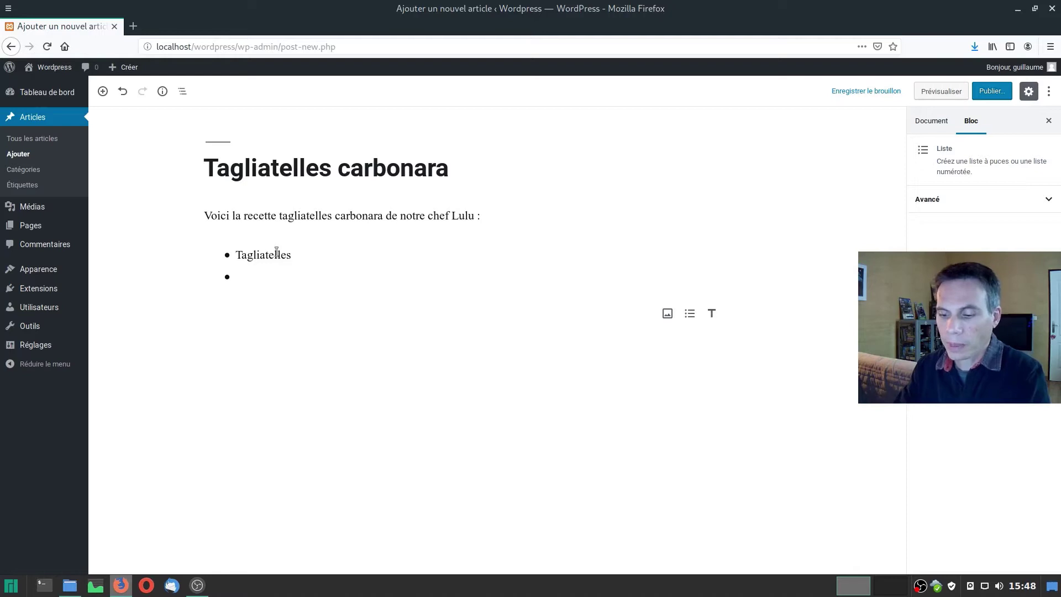
type("Oeufs")
key("Return")
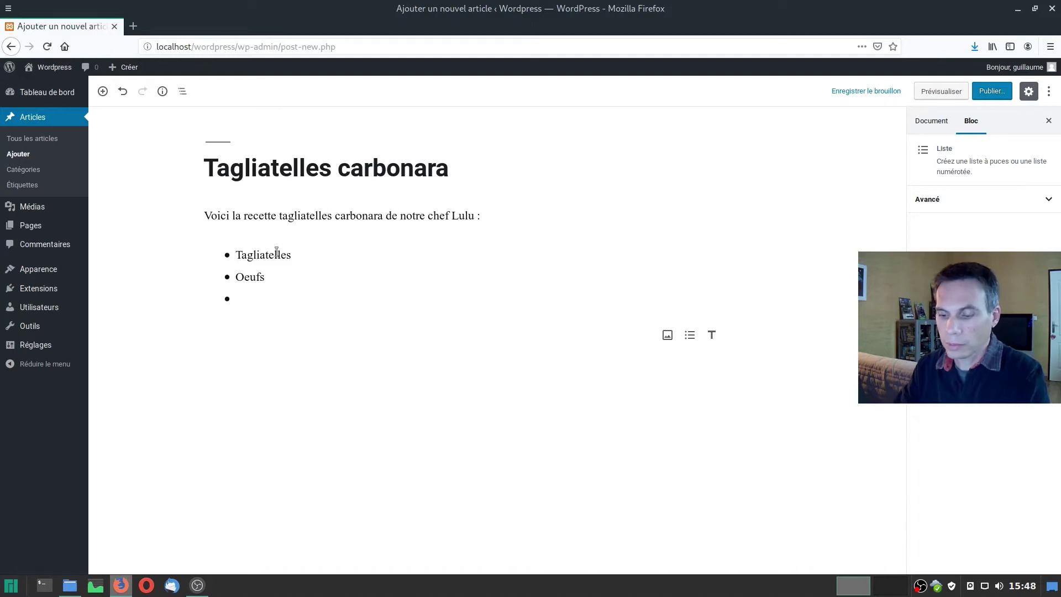
type("Parmesa")
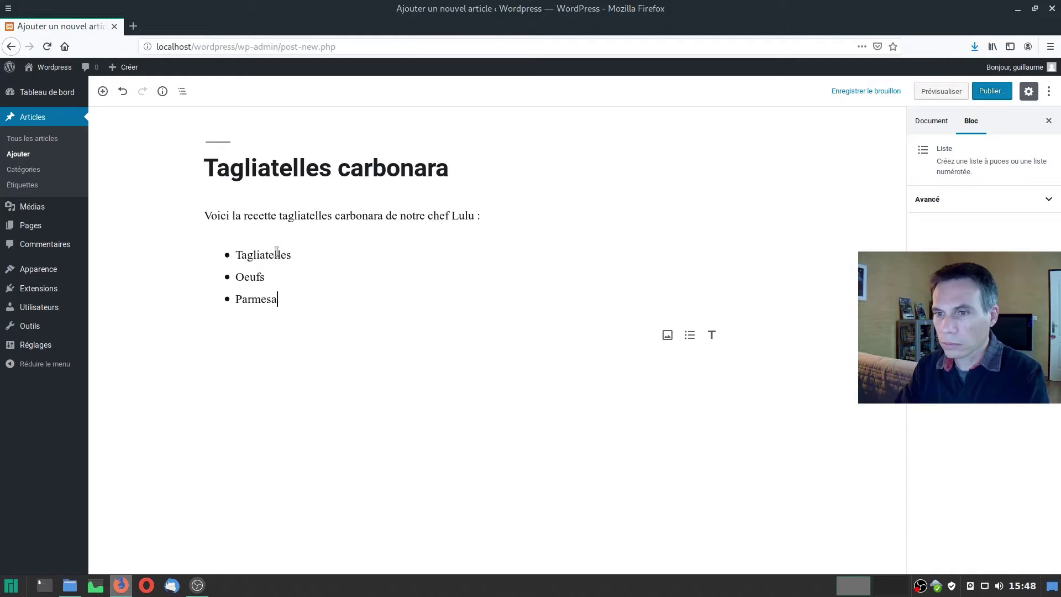
type("n")
key("Return")
type("L")
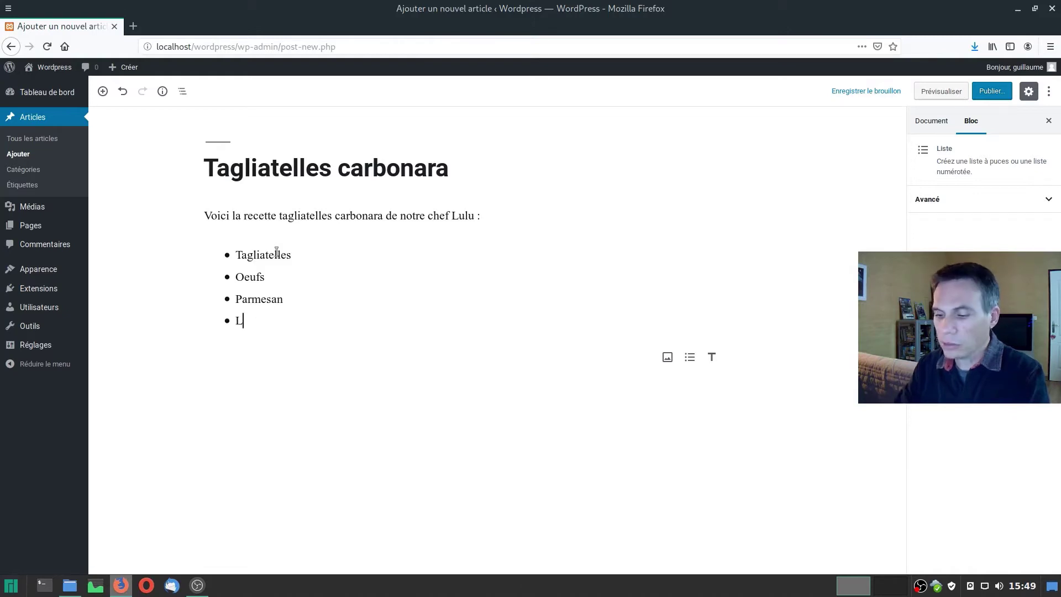
type("ardon")
key("Return")
- Add 'Crème fraiche' as the last ingredient and publish the post
type("Crème fraiche")
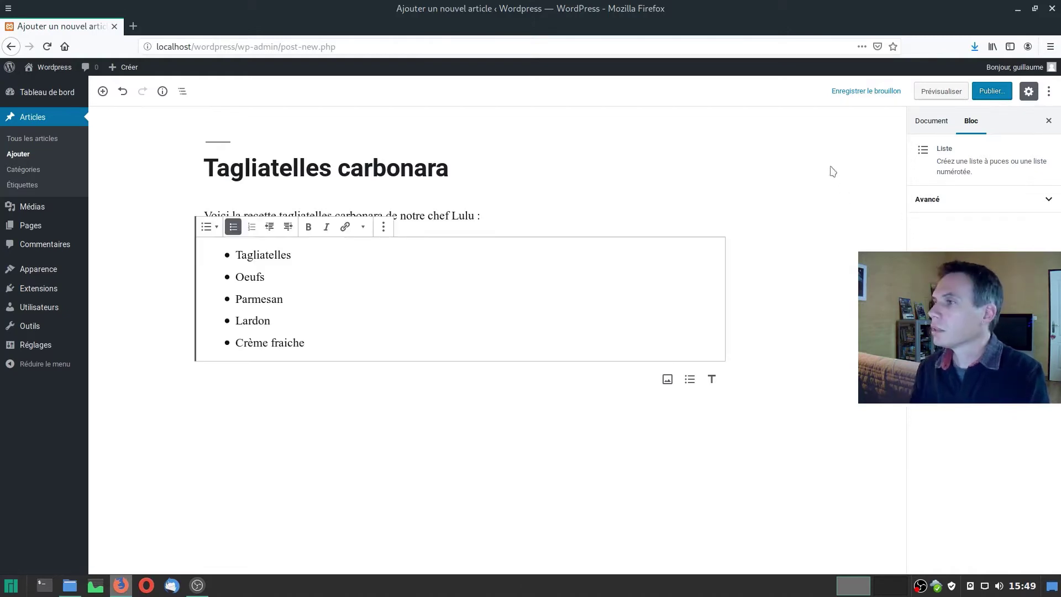
left_click(998, 93)
left_click(996, 92)
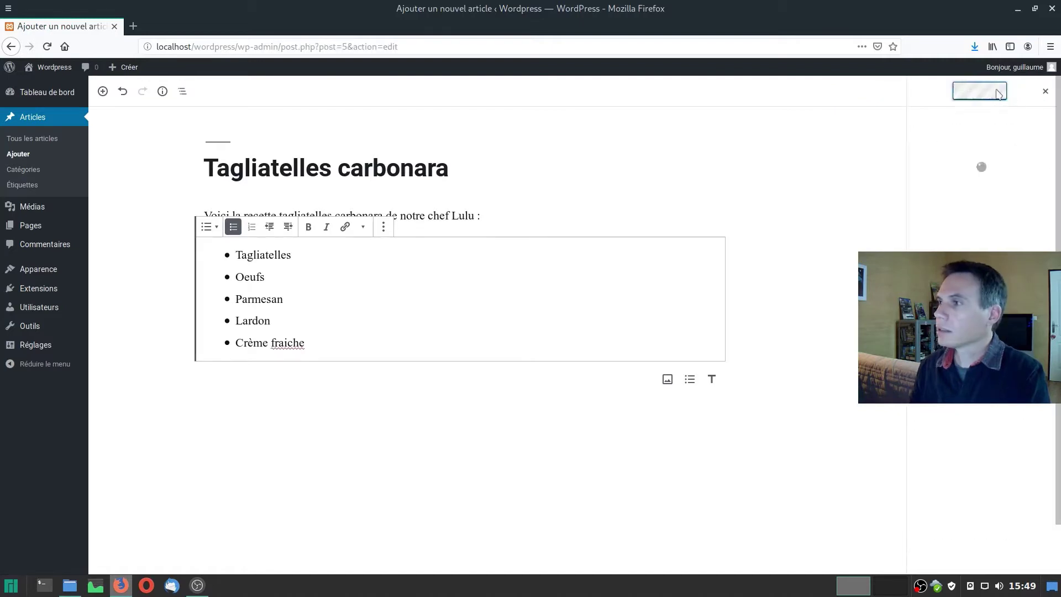
- Open the published Tagliatelles carbonara post from the front page and return it to the editor
left_click(53, 68)
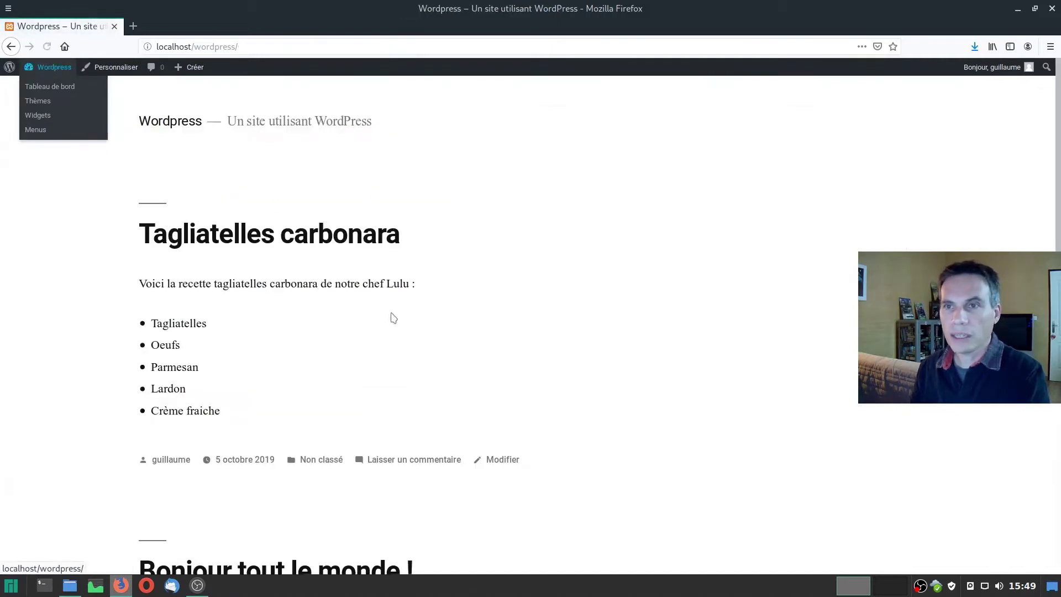
scroll(225, 284, "down", 1)
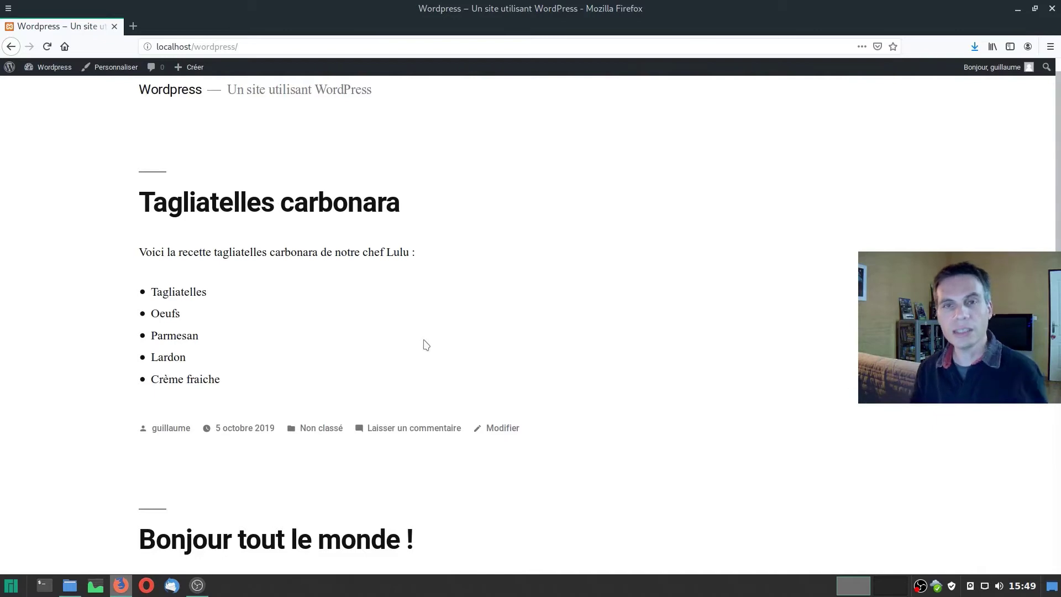
scroll(557, 320, "up", 1)
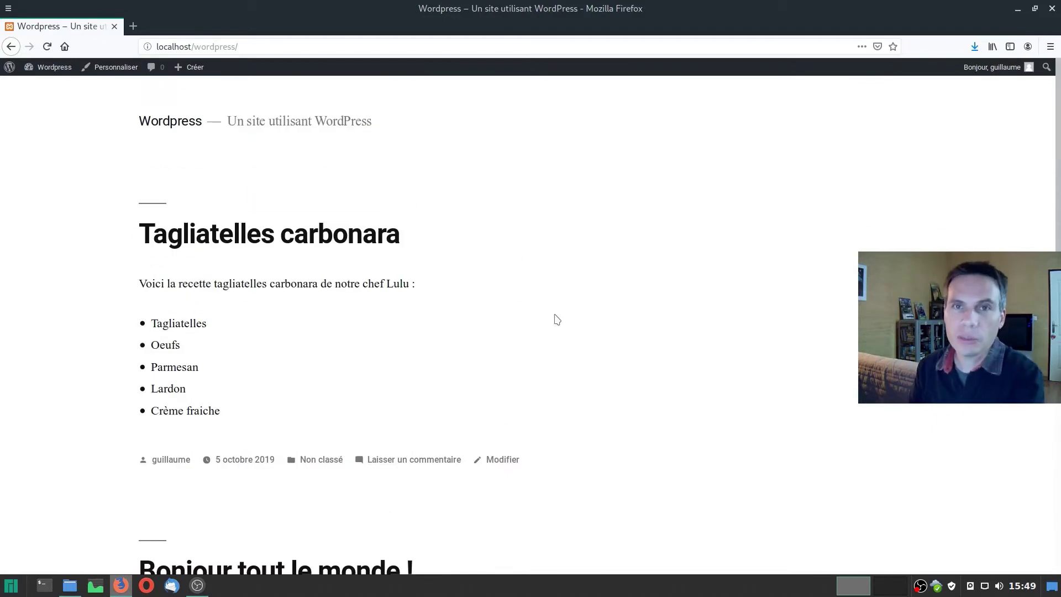
left_click(236, 235)
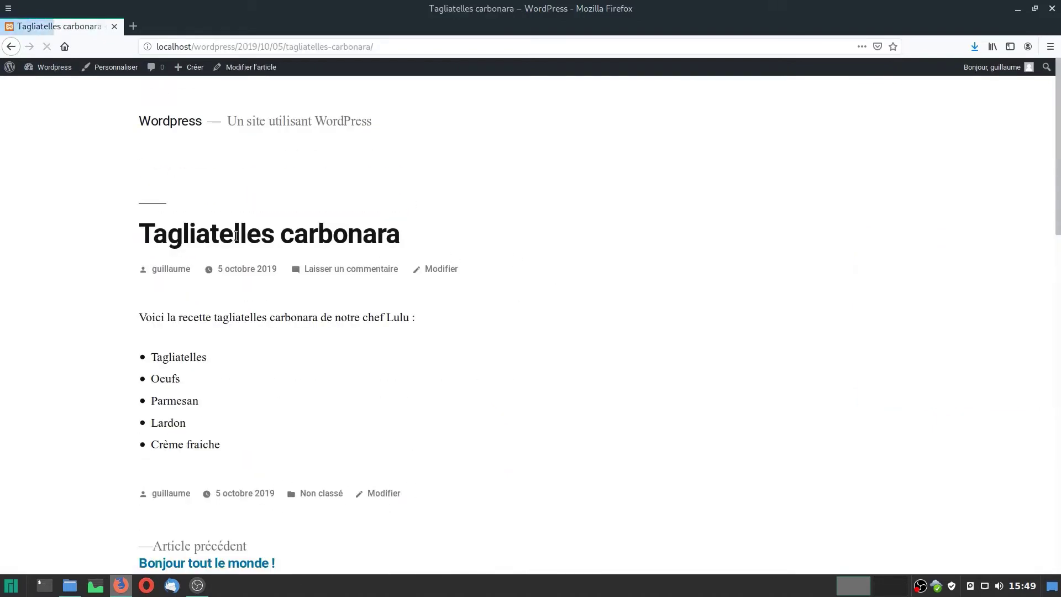
left_click(250, 67)
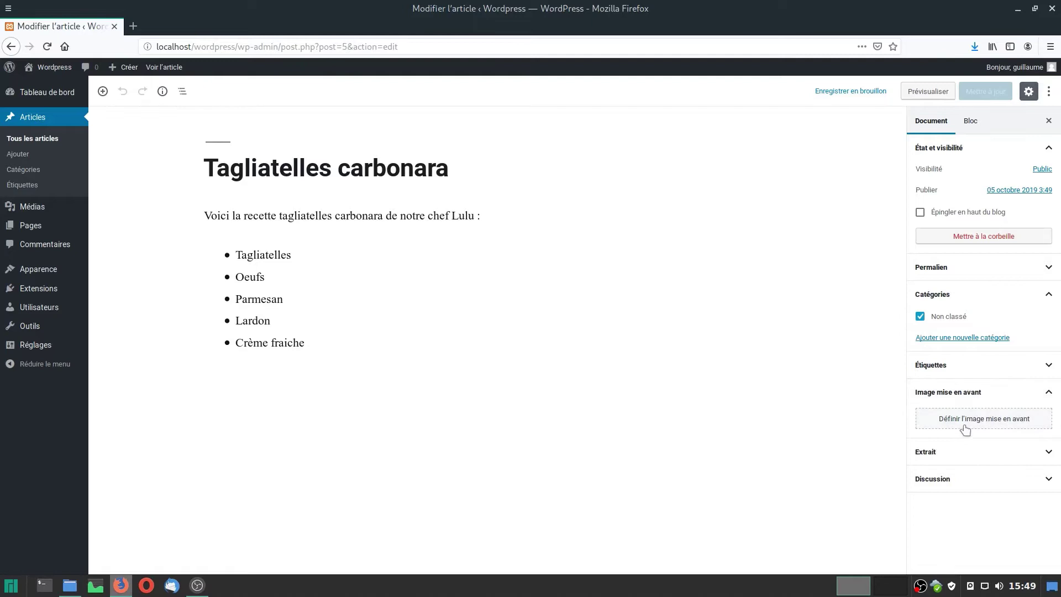
left_click(971, 121)
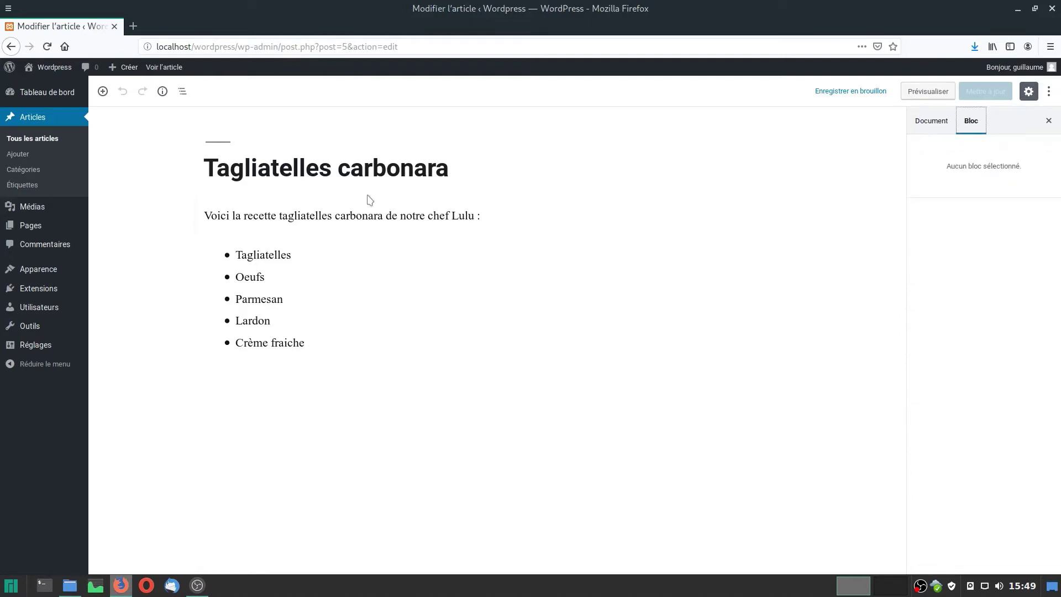
left_click(315, 215)
left_click(252, 299)
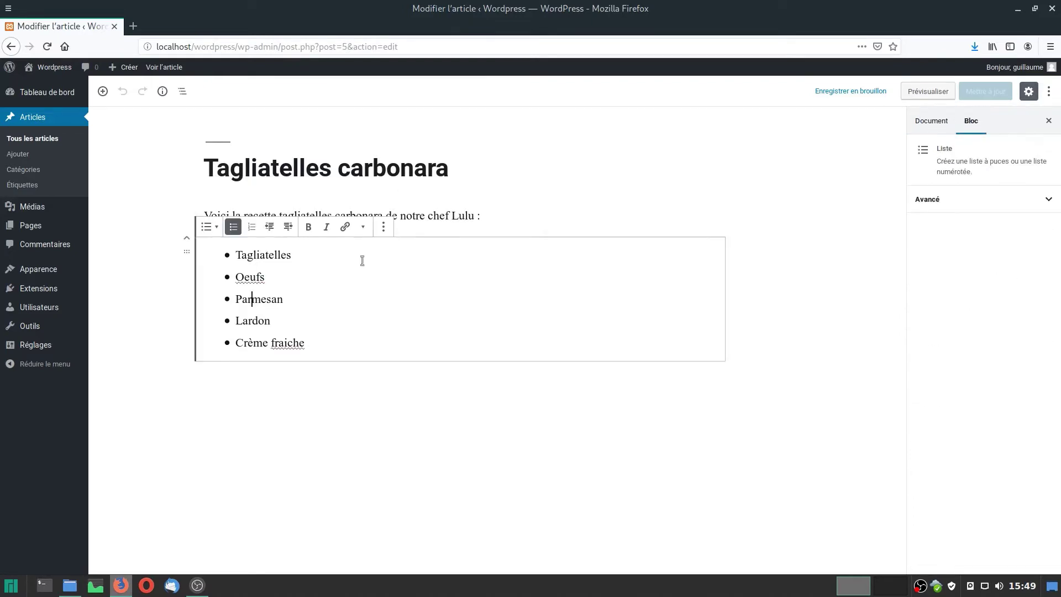
left_click(435, 217)
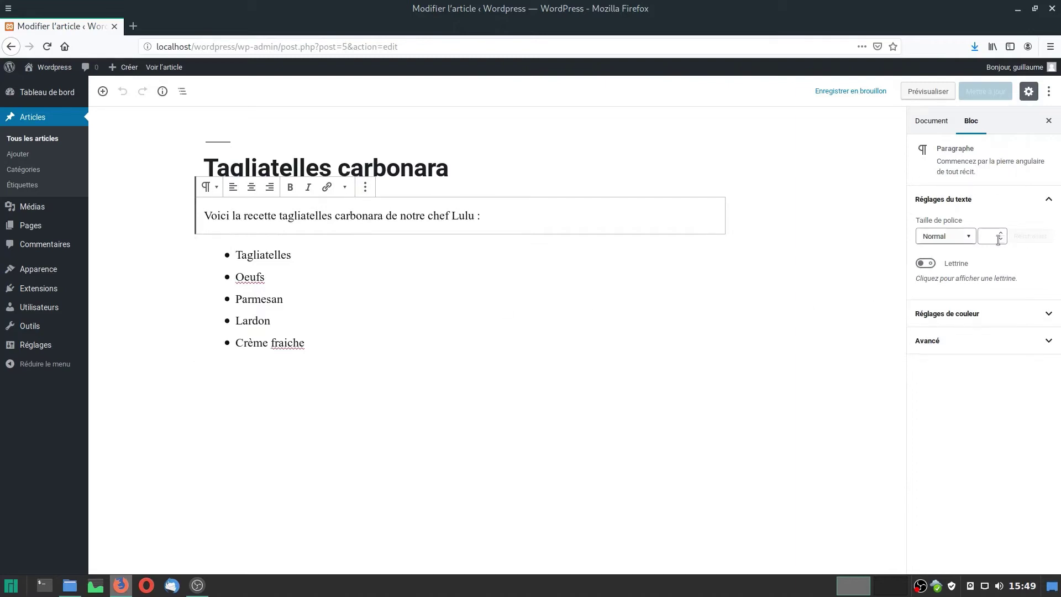
left_click(933, 123)
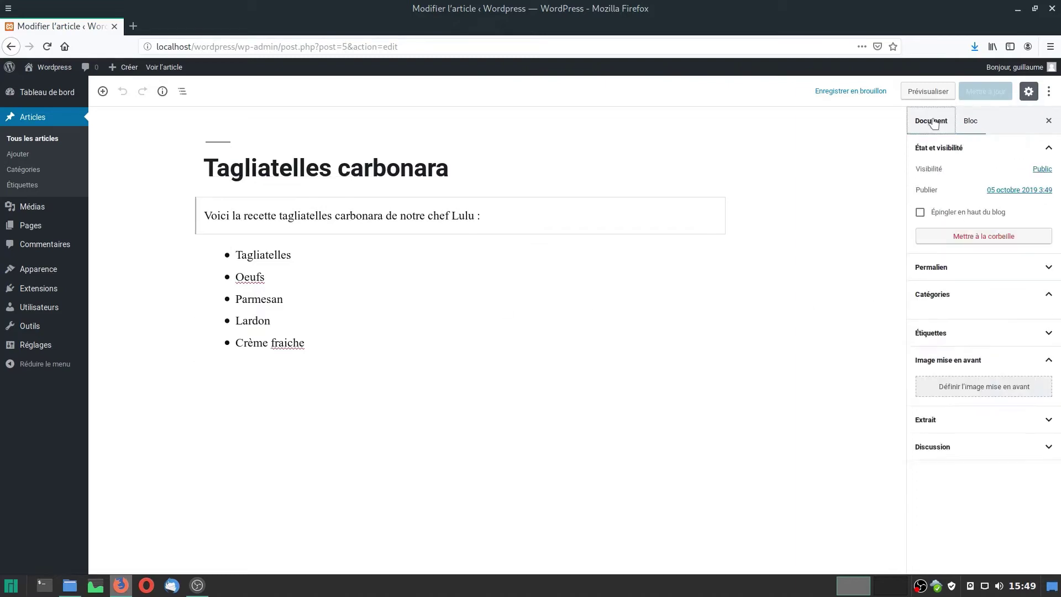
left_click(661, 360)
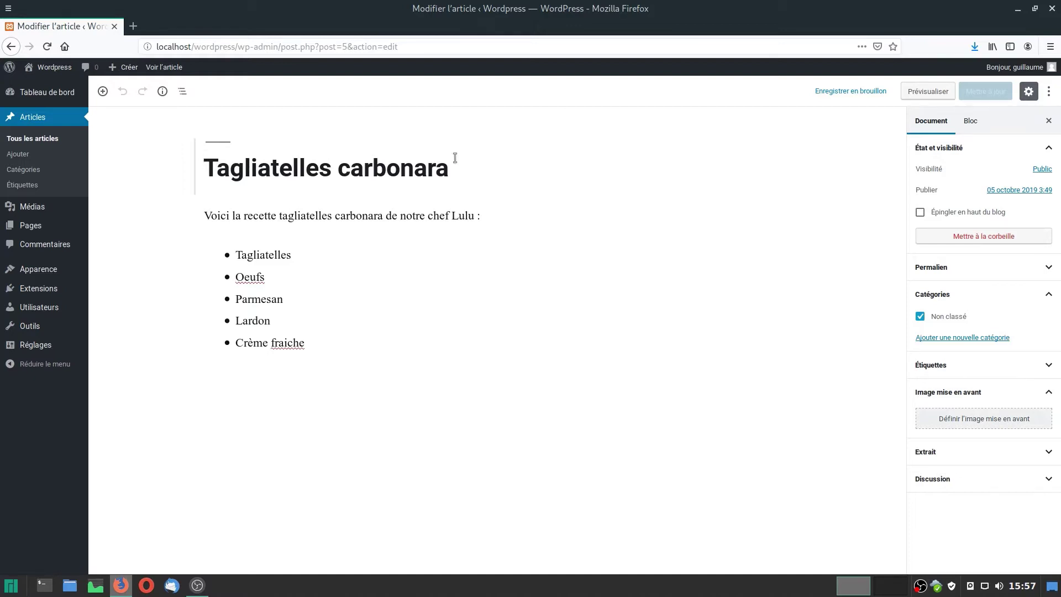
left_click(928, 420)
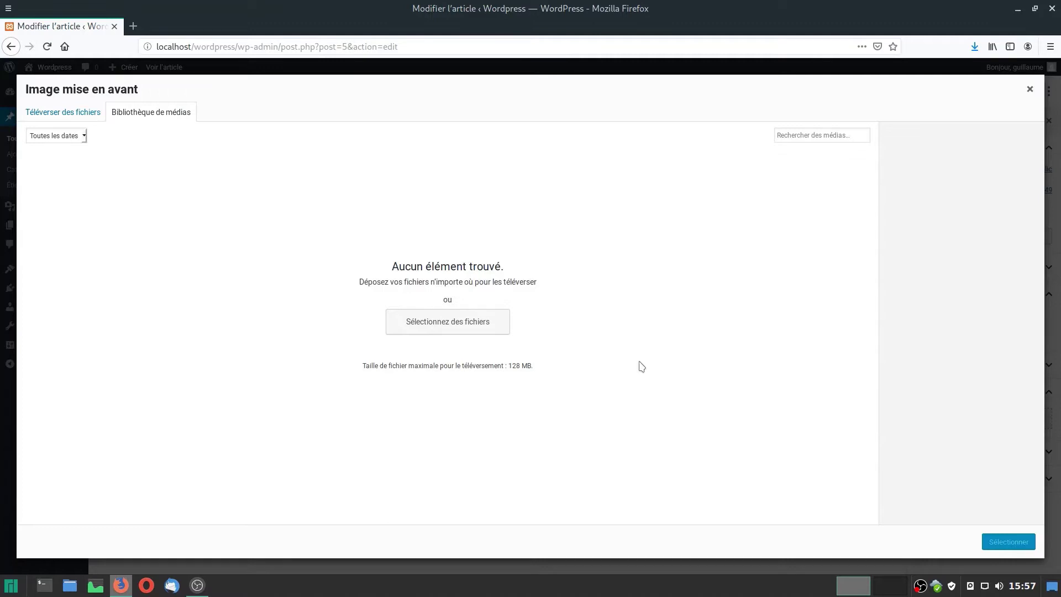
- Open a blank new browser tab
left_click(134, 27)
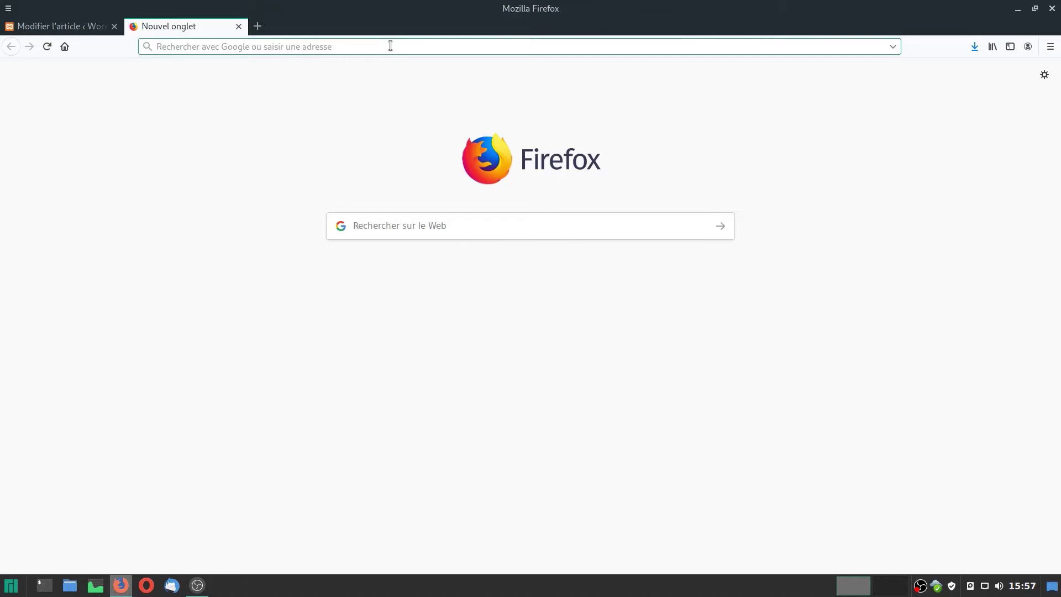
- Go to Pixabay and search for 'tagliatelles carbonara'
type("pixabay.com/")
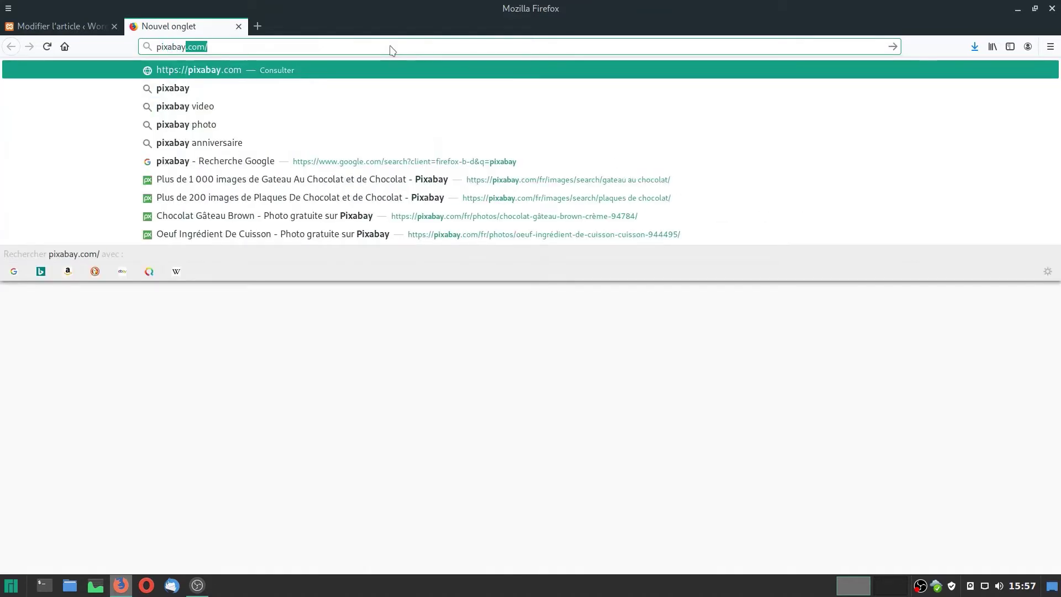
key("Return")
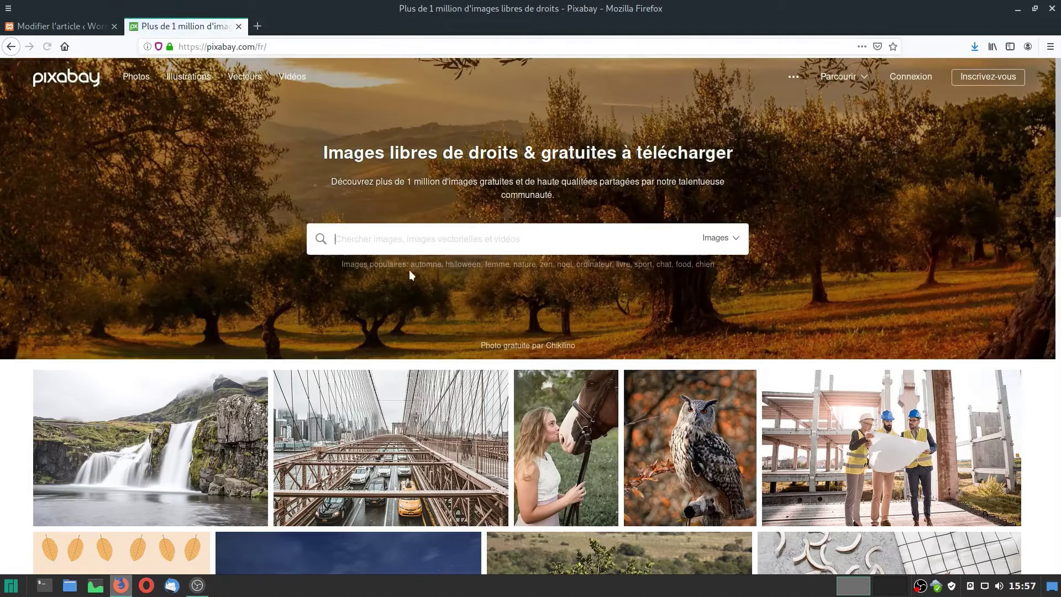
type("tagliat")
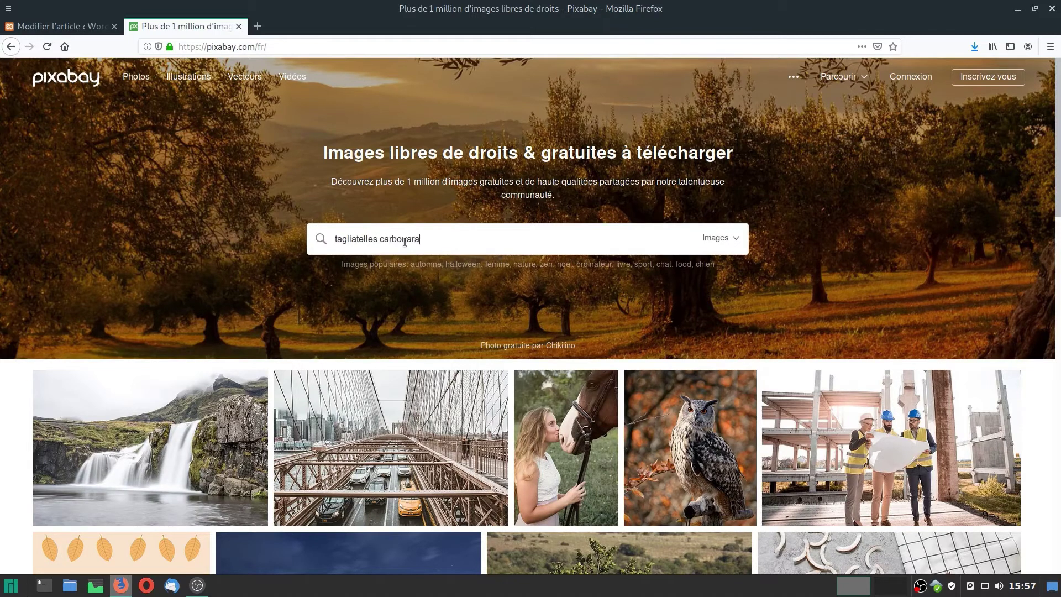
type("elles carbonara")
key("Return")
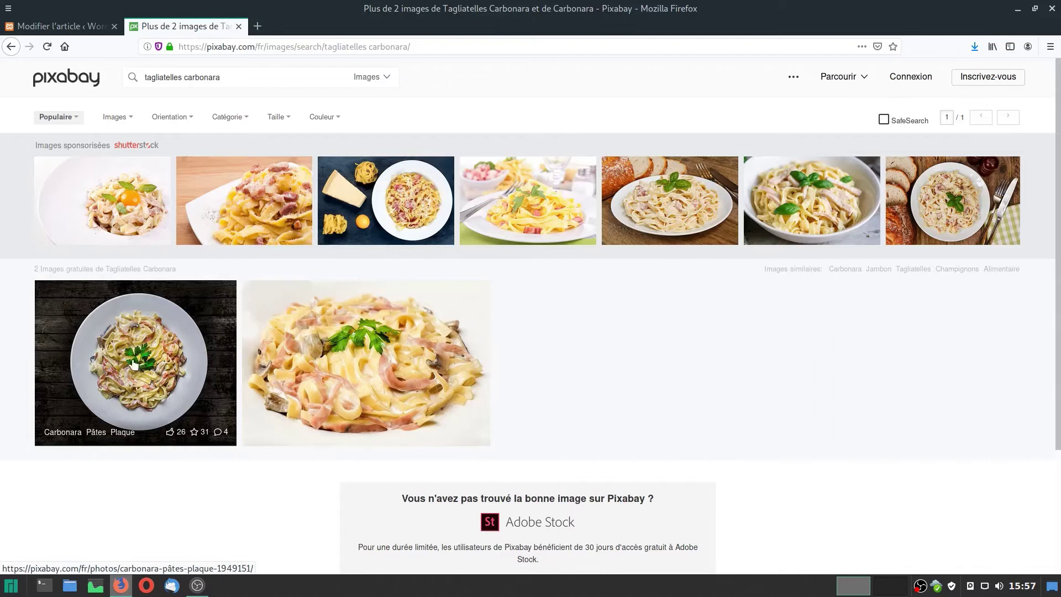
- Open the second tagliatelle photo and download it at 1280×855
left_click(334, 359)
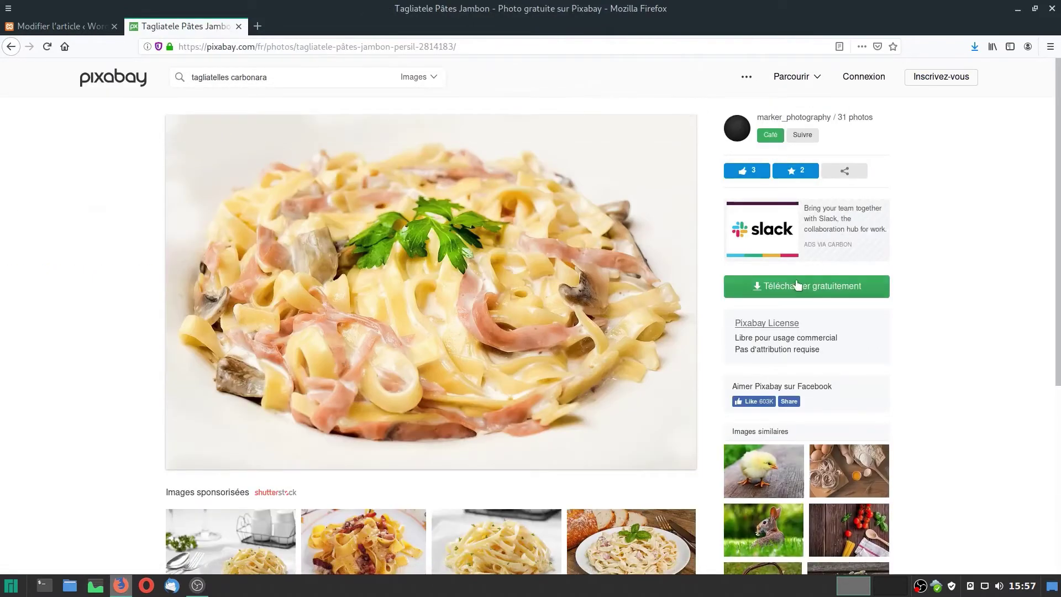
left_click(798, 285)
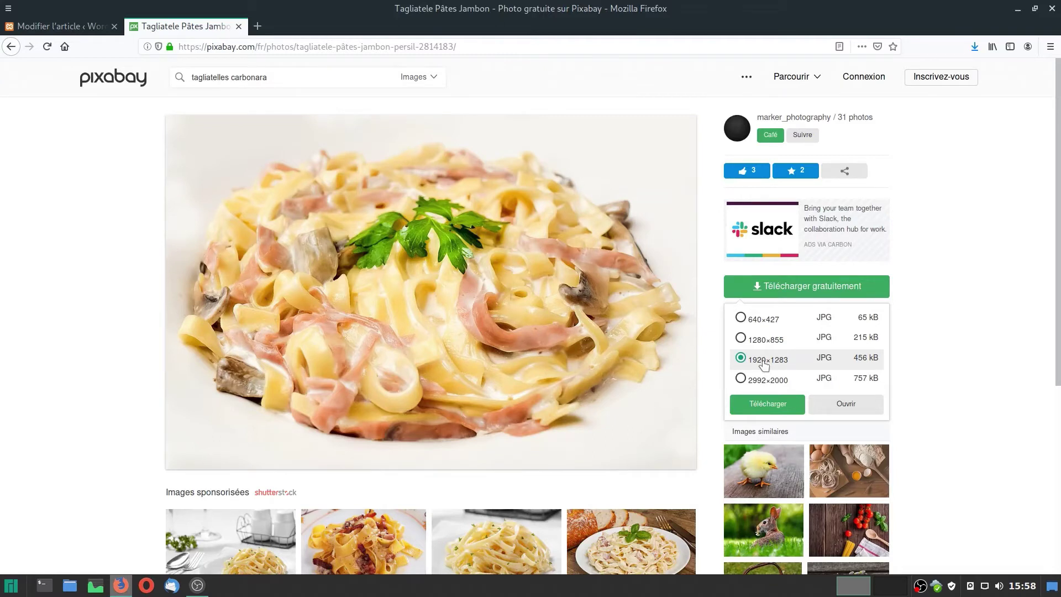
left_click(755, 340)
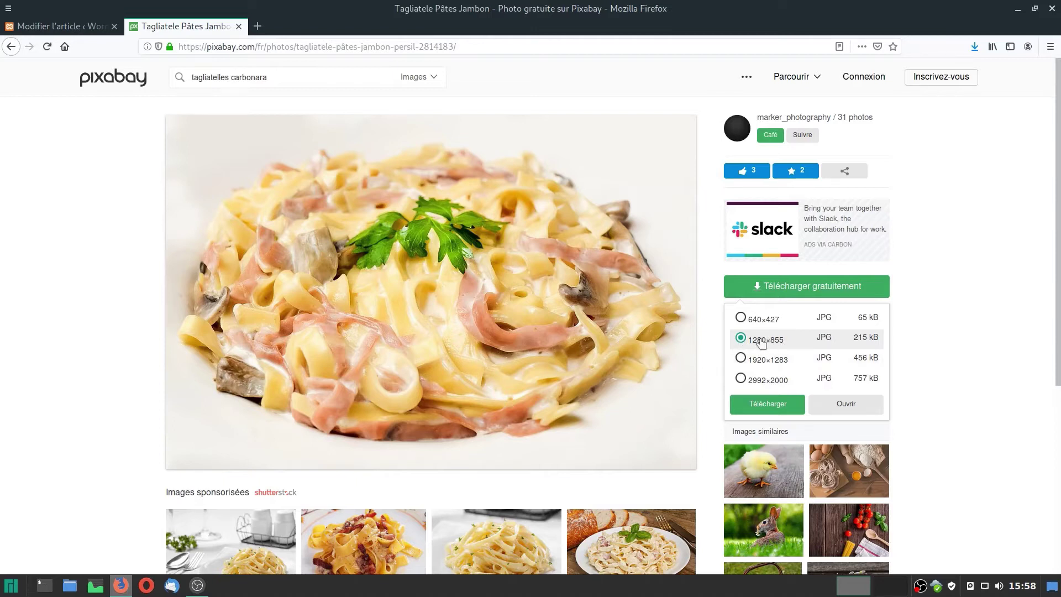
left_click(768, 407)
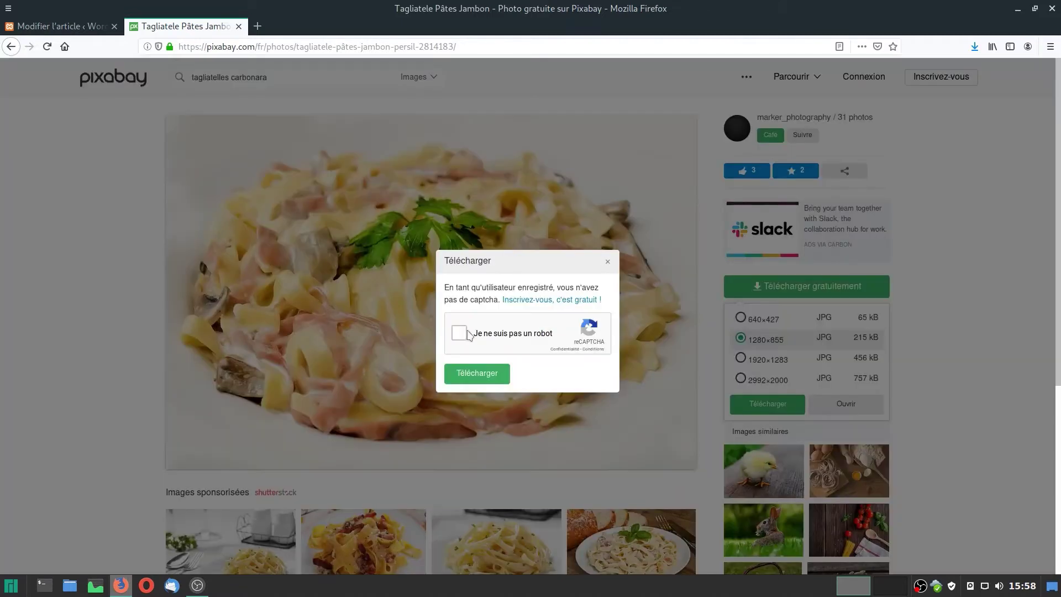
- Pass the reCAPTCHA traffic-light check and save tagliatele-2814183_1280.jpg to disk
left_click(465, 334)
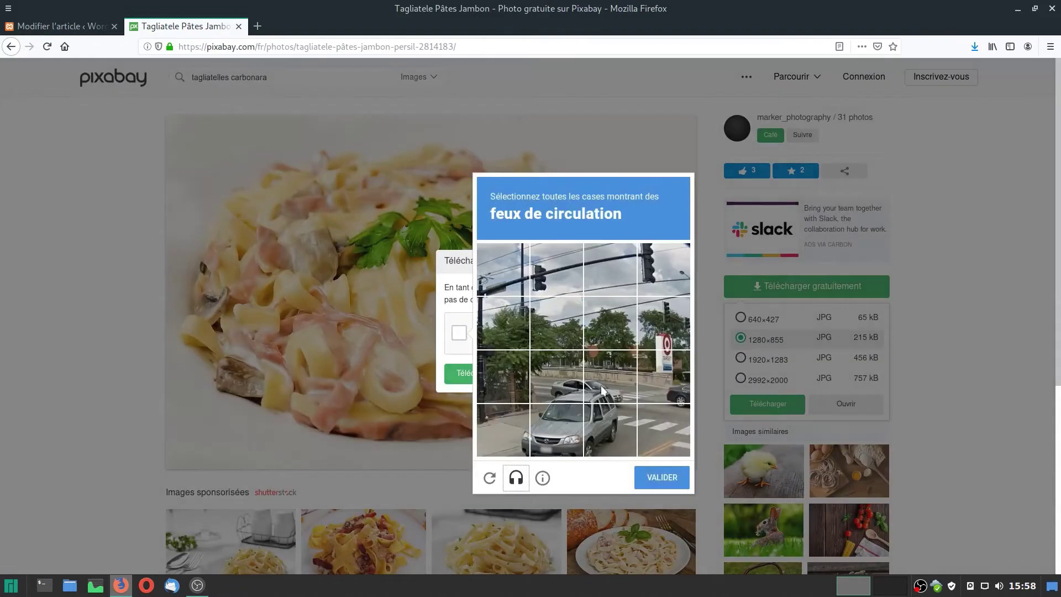
left_click(547, 268)
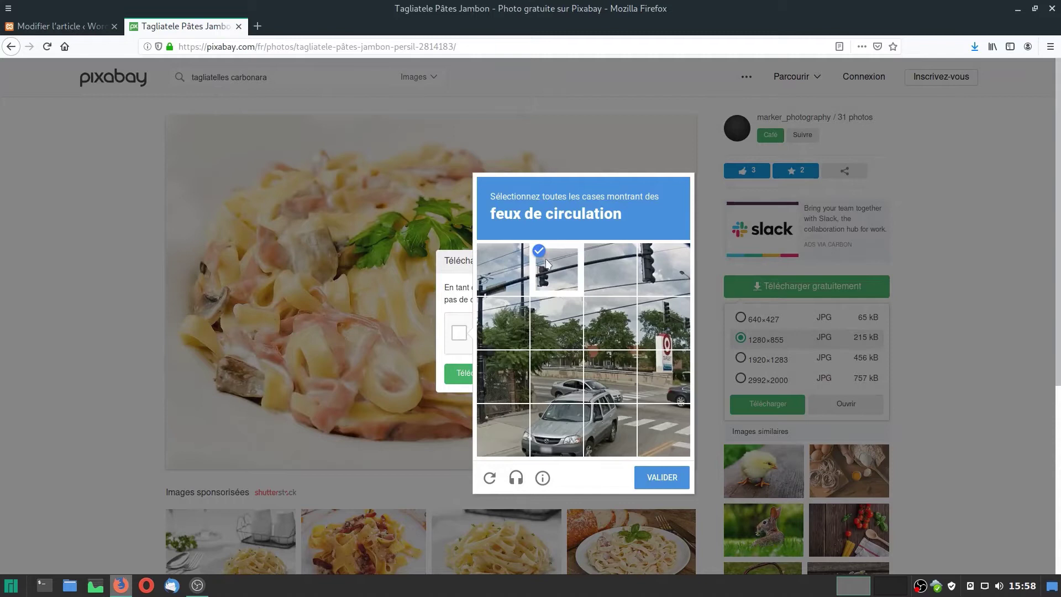
left_click(661, 272)
left_click(670, 323)
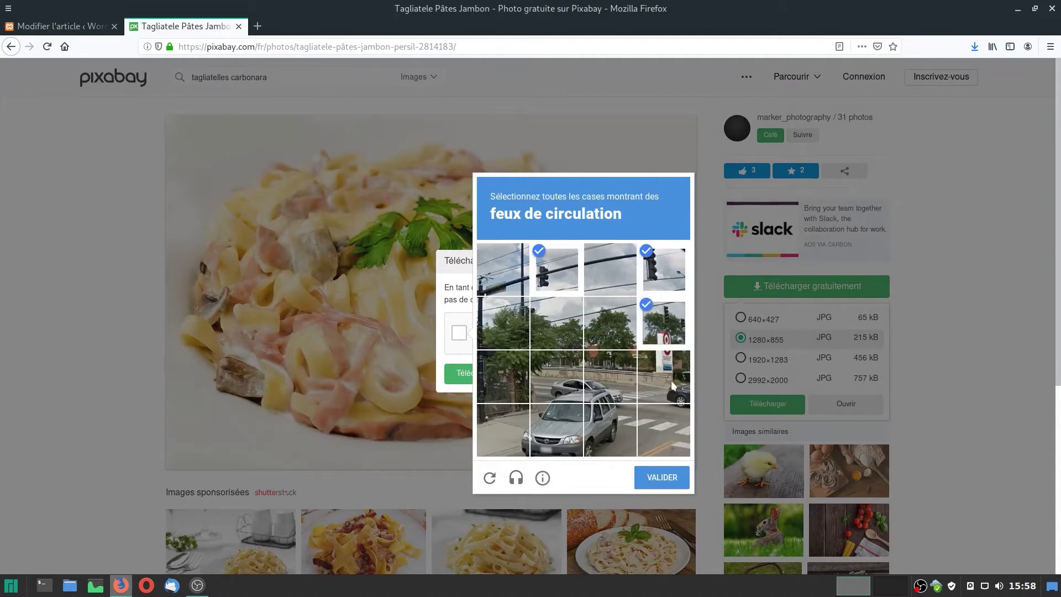
left_click(655, 487)
left_click(482, 376)
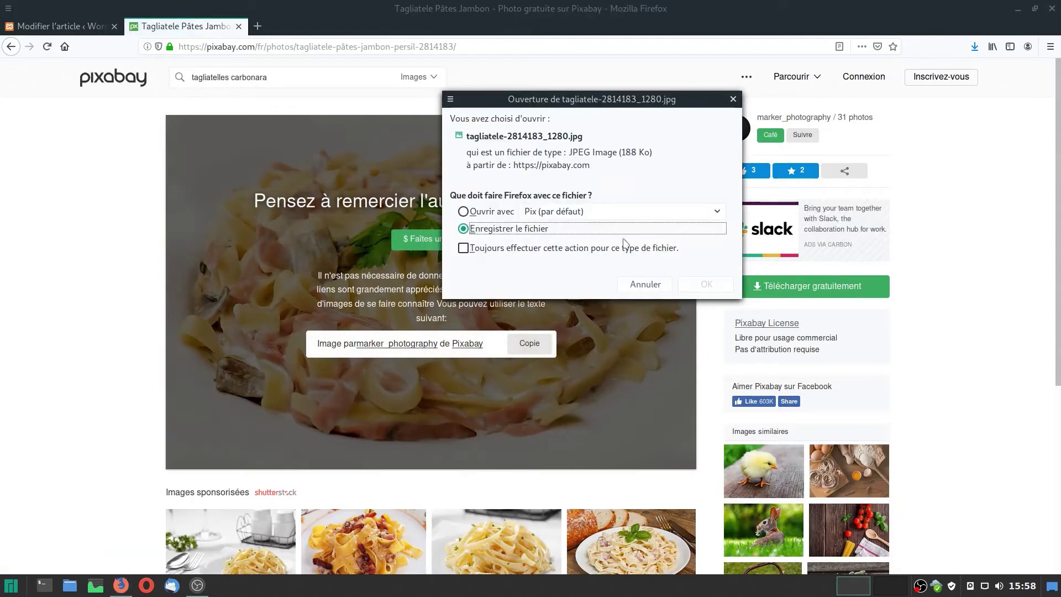
left_click(706, 285)
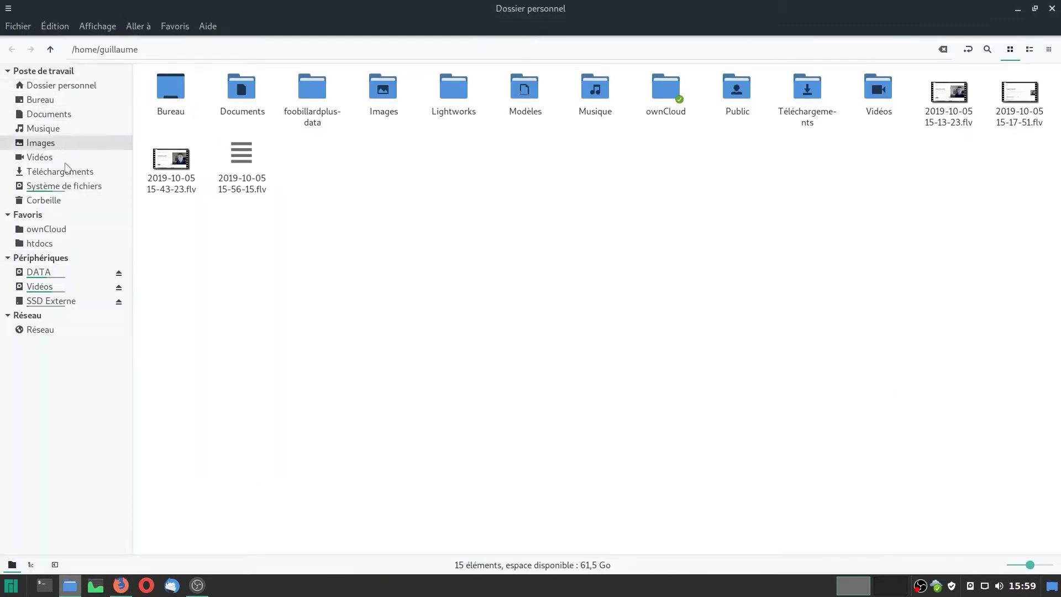
- Rename the downloaded photo in Téléchargements to 'tagliatelle-carbonara-recette'
left_click(63, 177)
left_click(194, 86)
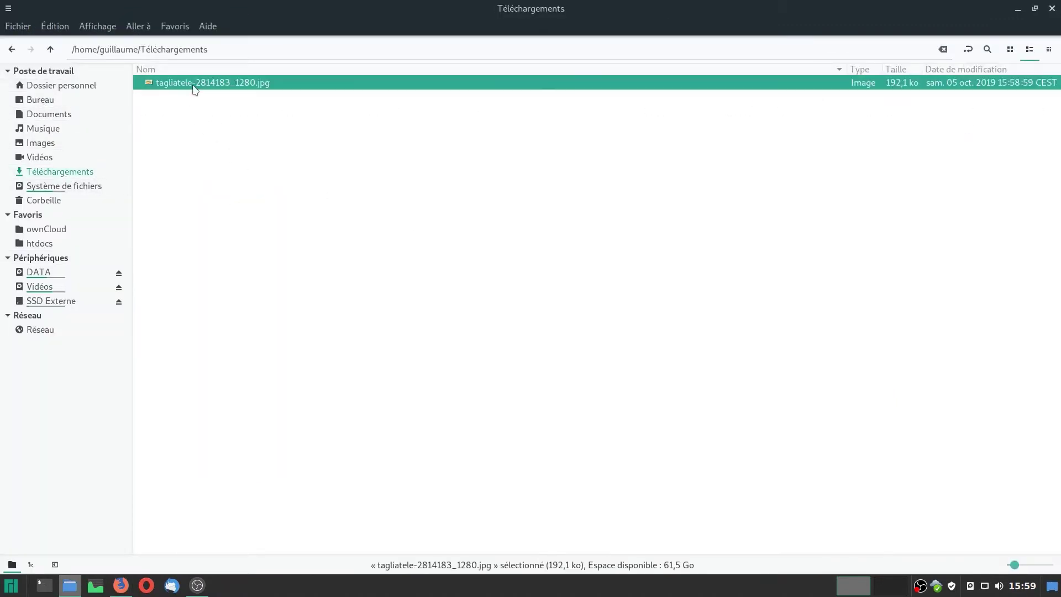
right_click(195, 86)
left_click(238, 255)
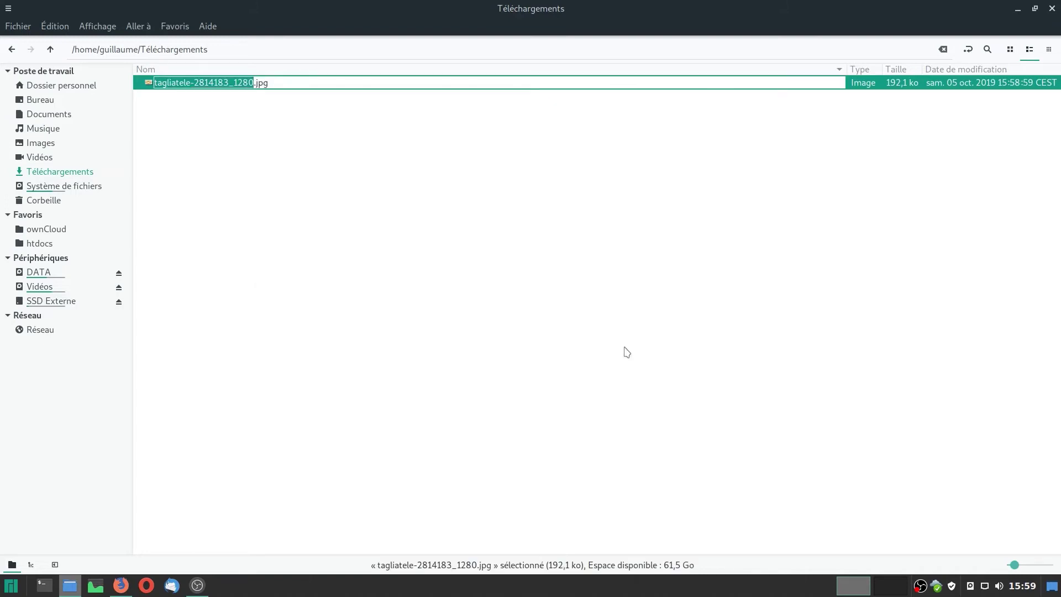
type("tagliat")
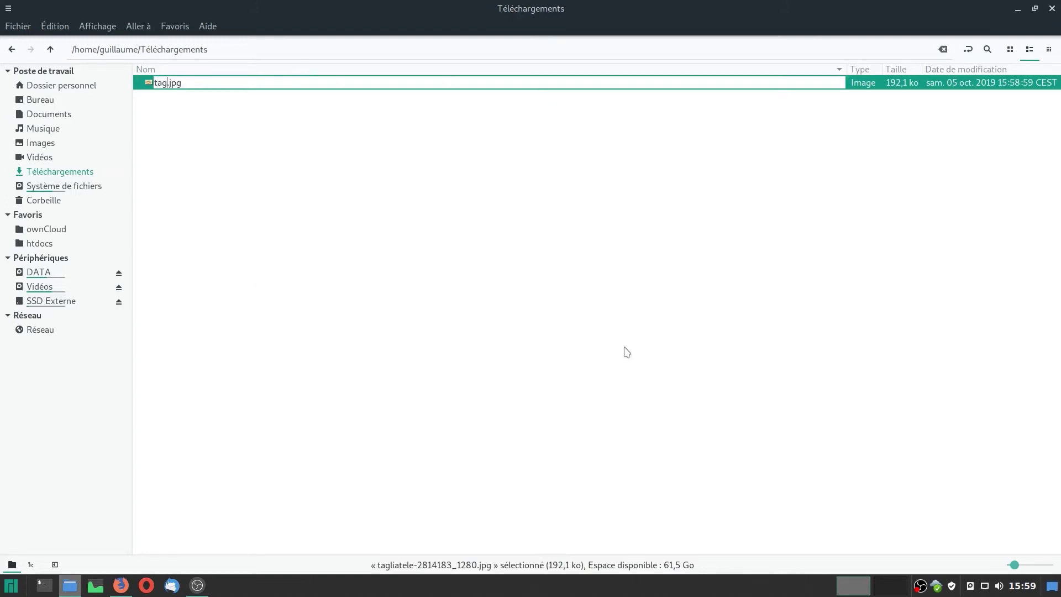
type("elle-carbonara-recettes")
key("BackSpace")
- Confirm the new file name and upload tagliatelle-carbonara-recette.jpg to the WordPress media library
left_click(272, 168)
left_click(121, 585)
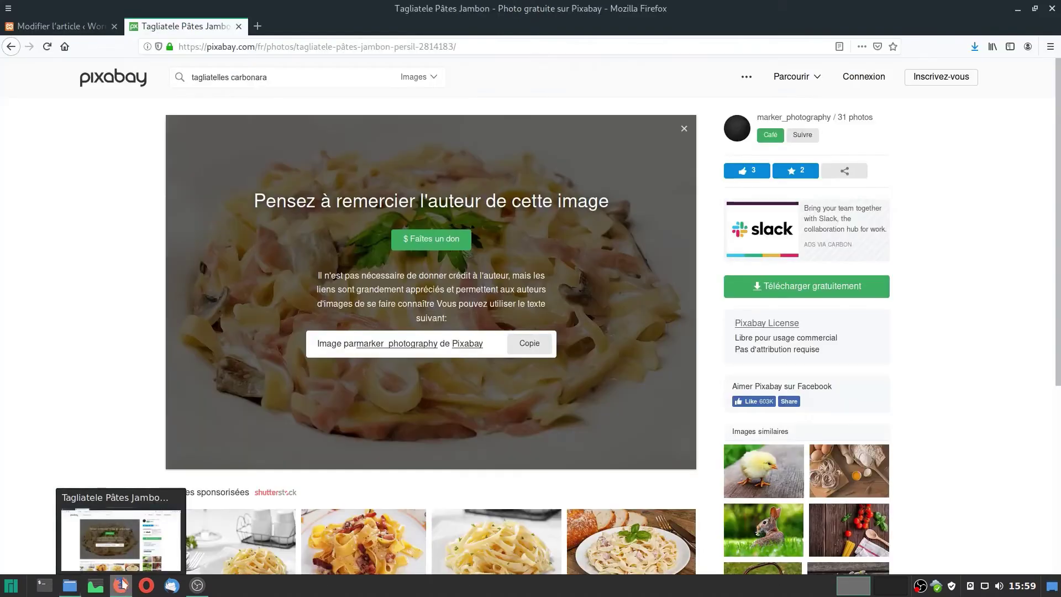
left_click(58, 26)
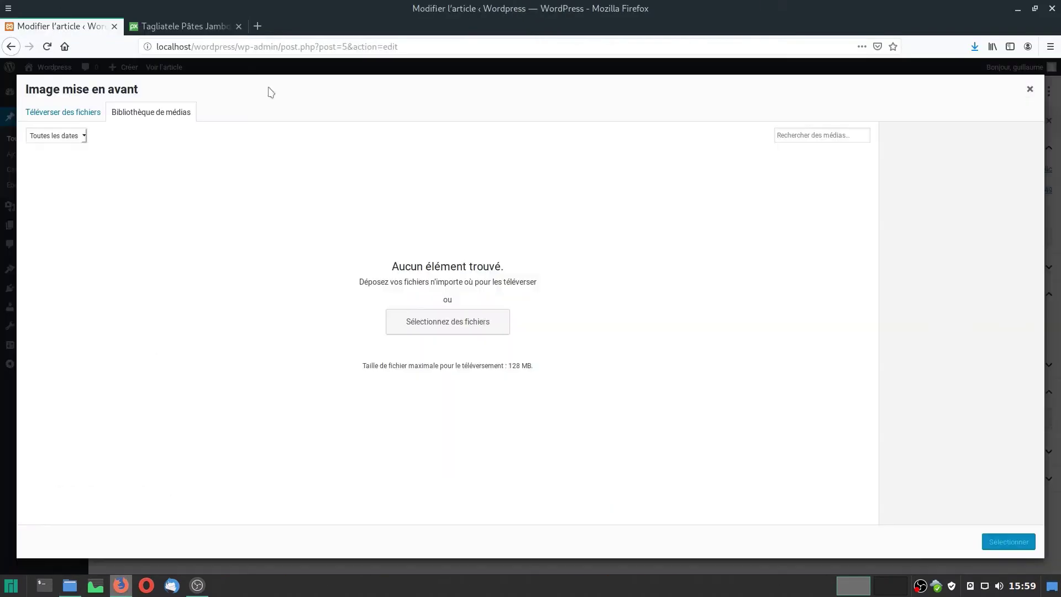
left_click(438, 323)
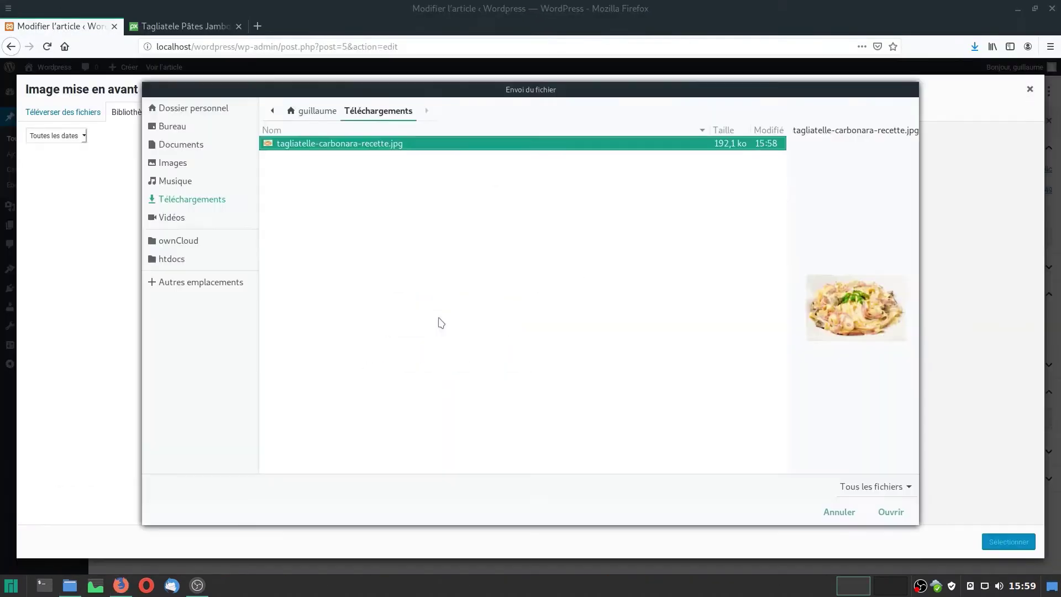
left_click(891, 512)
- Enter 'Tagliatelles carbonara' as the image's alternative text and select it for reuse
left_click(976, 284)
type("Tag")
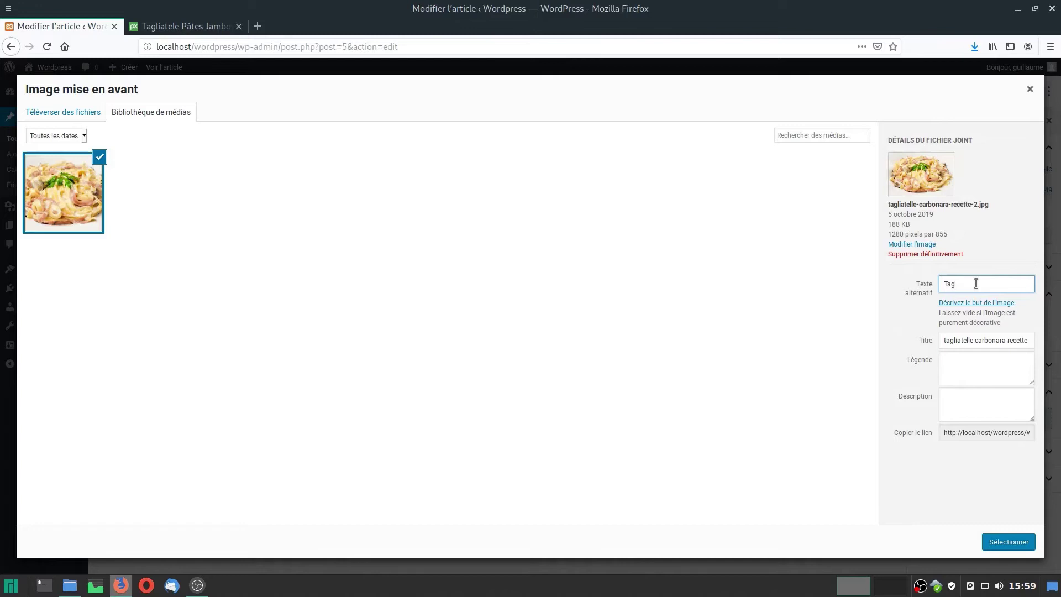
type("liatelles carbonara")
left_click(976, 283)
type("s")
key("ctrl+a")
- Set the image title to 'Tagliatelles carbonara' and make the photo the post's featured image
triple_click(979, 339)
type("Tagliatelles carbonara")
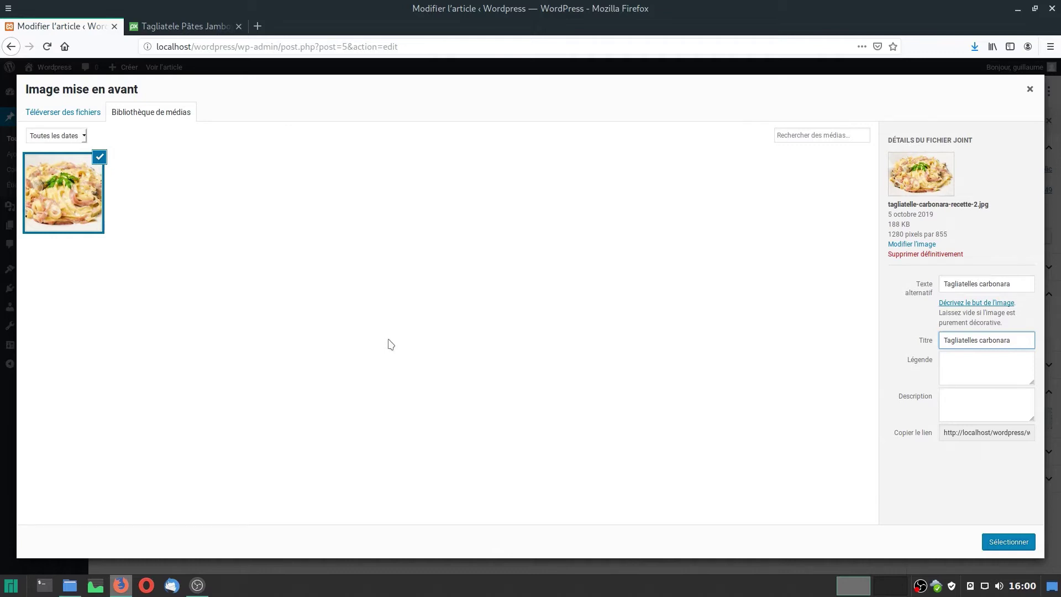
left_click(987, 362)
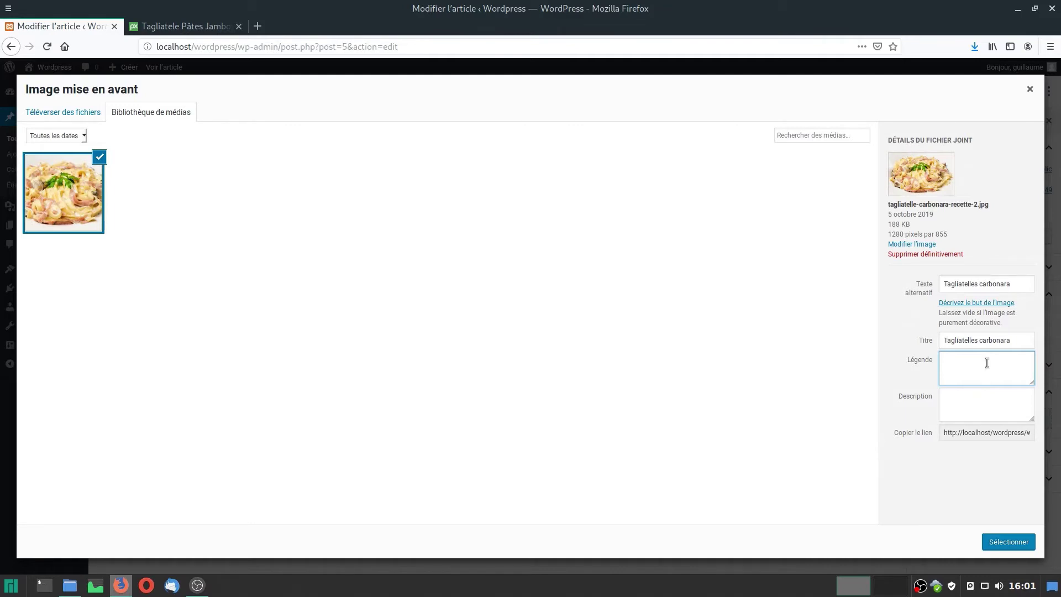
left_click(980, 398)
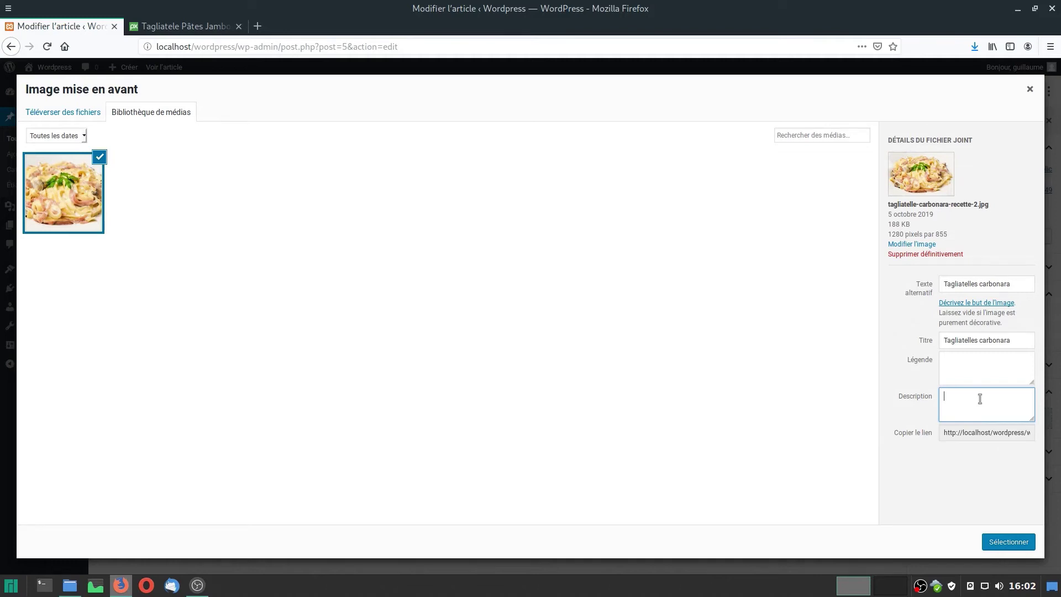
left_click(1008, 543)
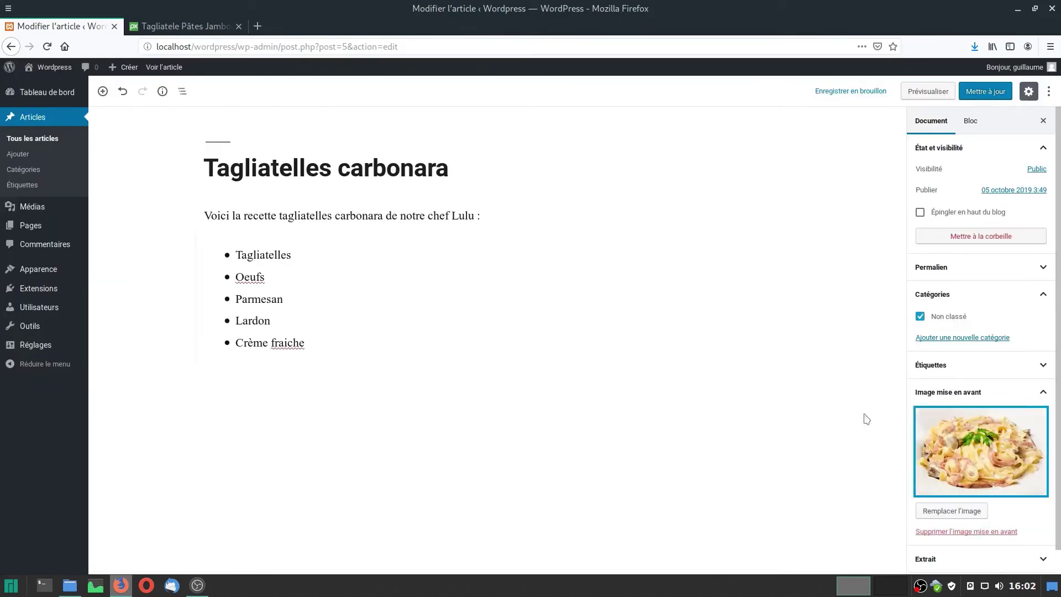
- Save the carbonara post's changes and browse the site's front page
left_click(979, 93)
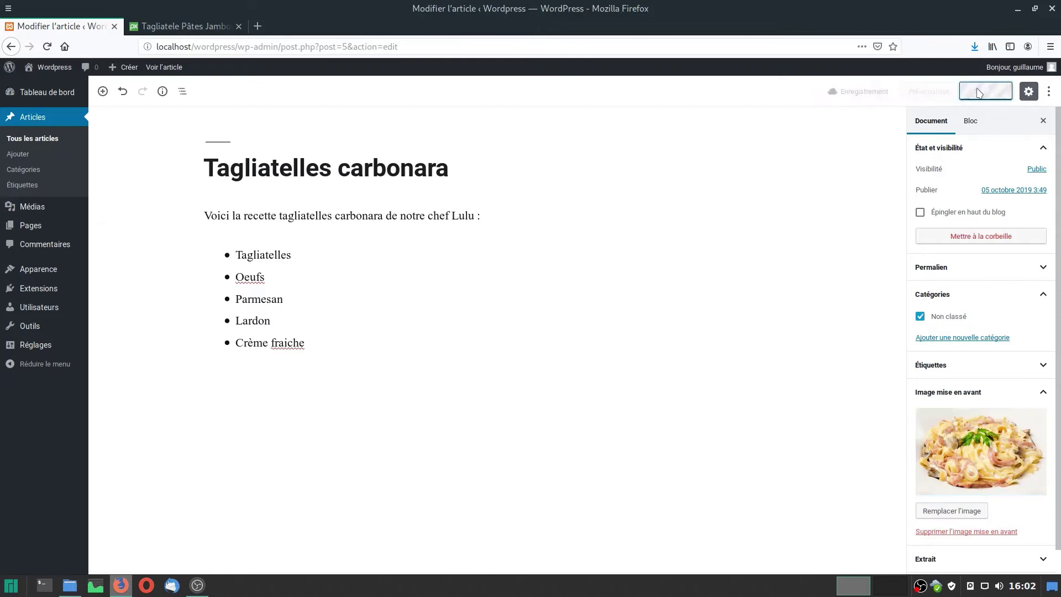
left_click(48, 69)
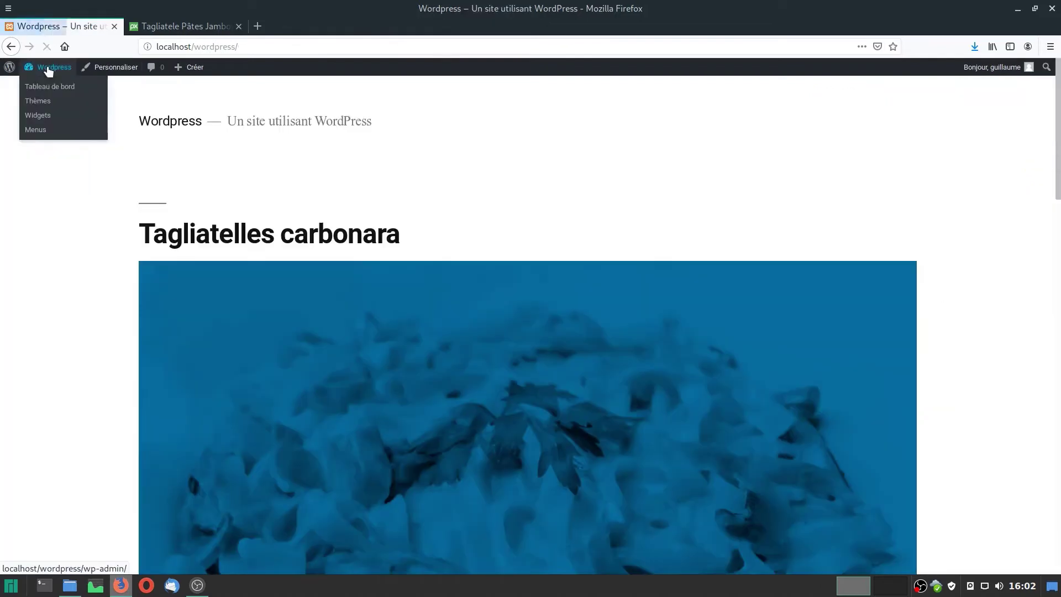
scroll(479, 343, "down", 10)
scroll(478, 389, "down", 3)
scroll(479, 389, "up", 12)
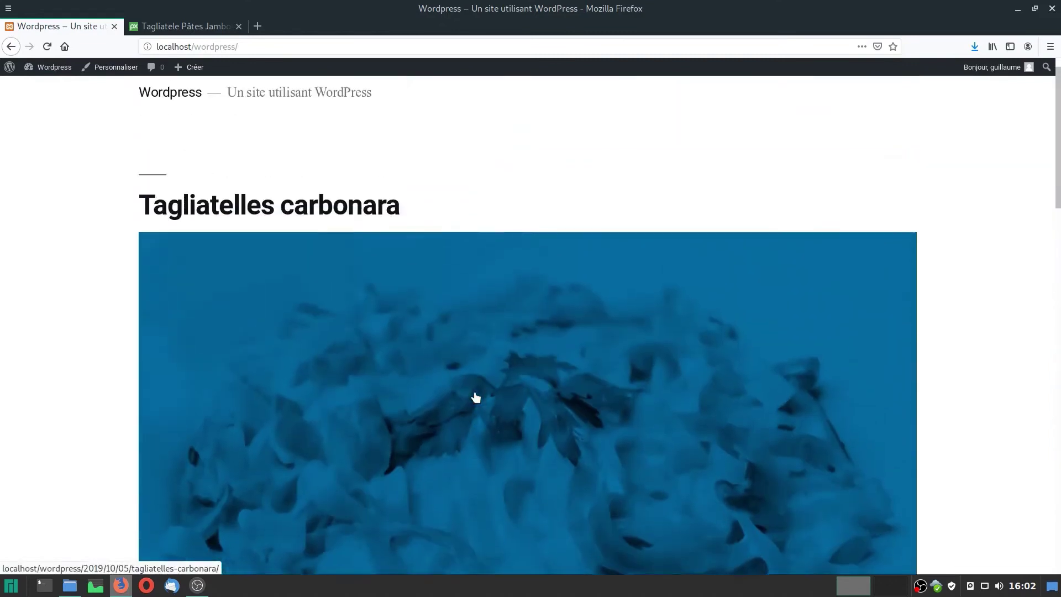
scroll(476, 397, "up", 1)
scroll(371, 367, "down", 8)
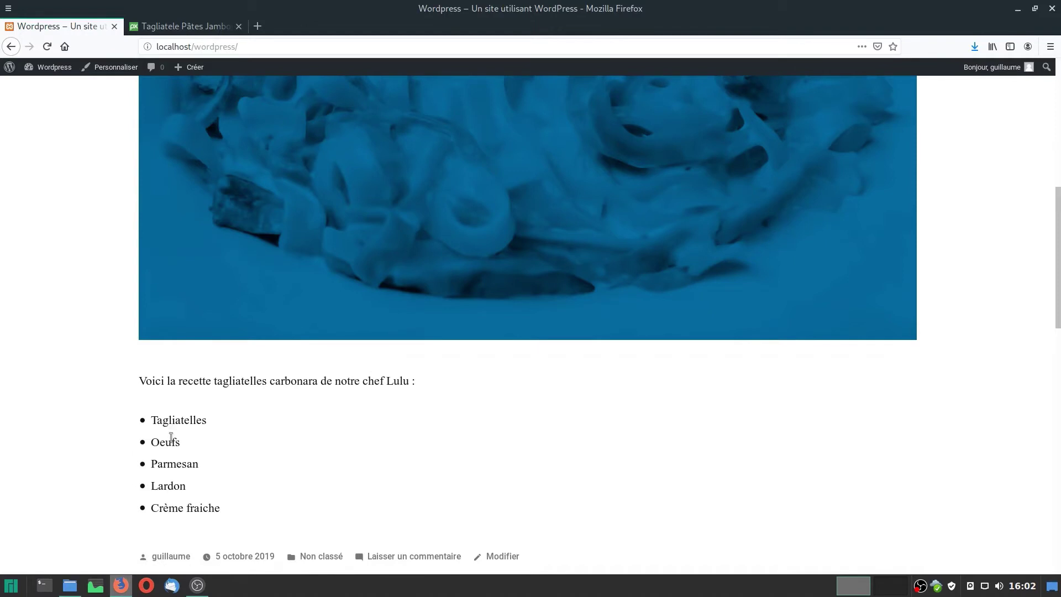
- Open the Tagliatelles carbonara article and review its header photo and ingredient list
left_click(248, 275)
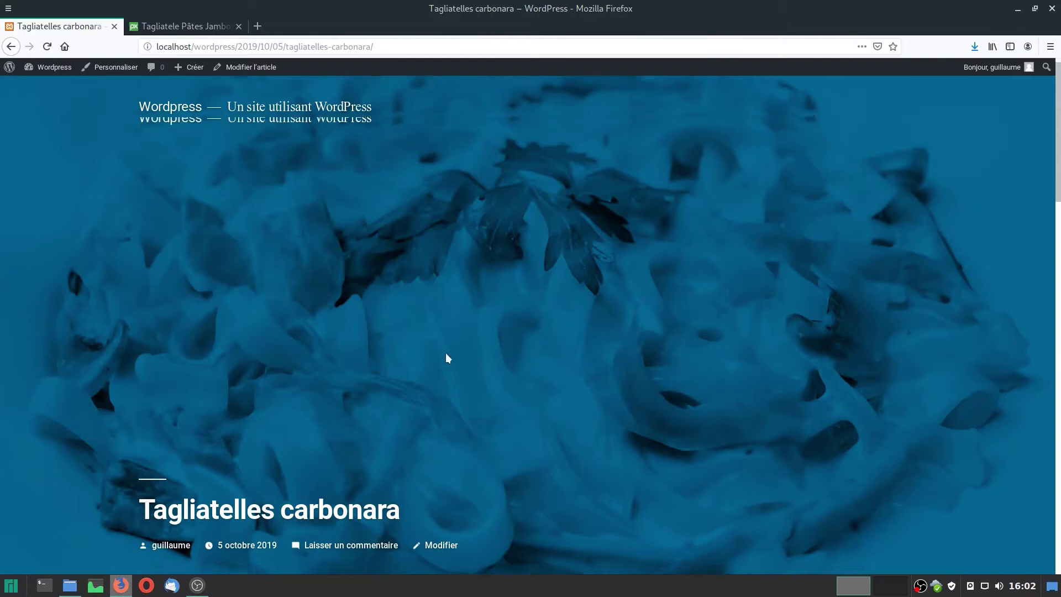
scroll(507, 365, "down", 5)
scroll(525, 370, "down", 2)
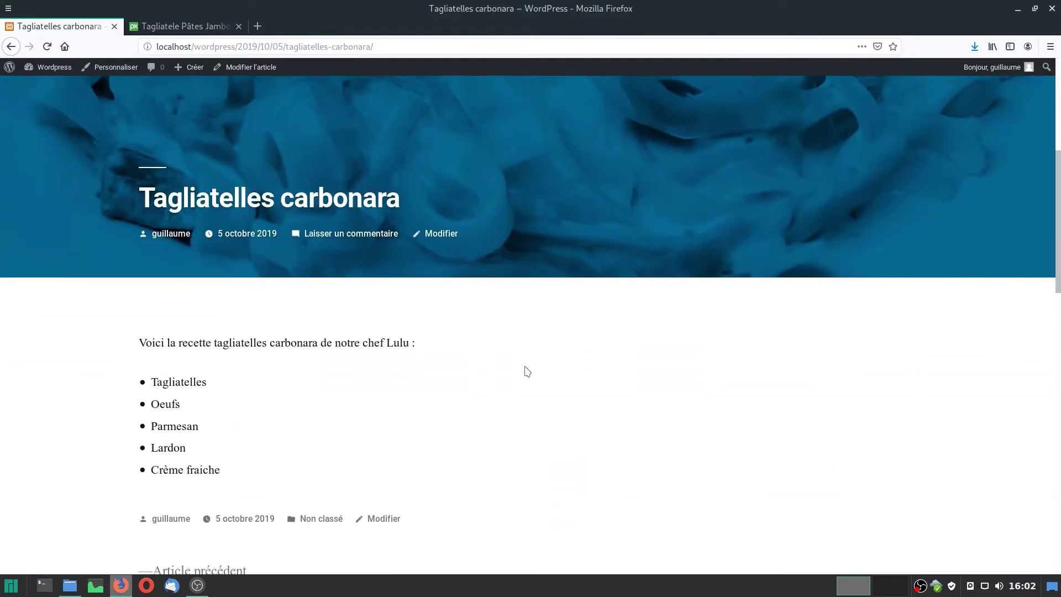
scroll(527, 371, "down", 3)
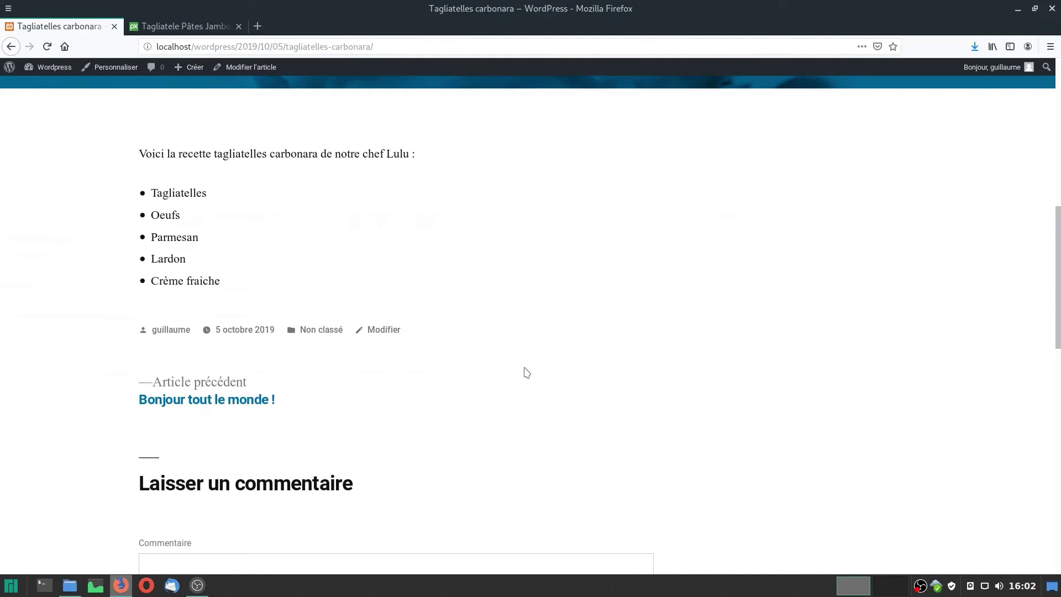
scroll(531, 372, "up", 2)
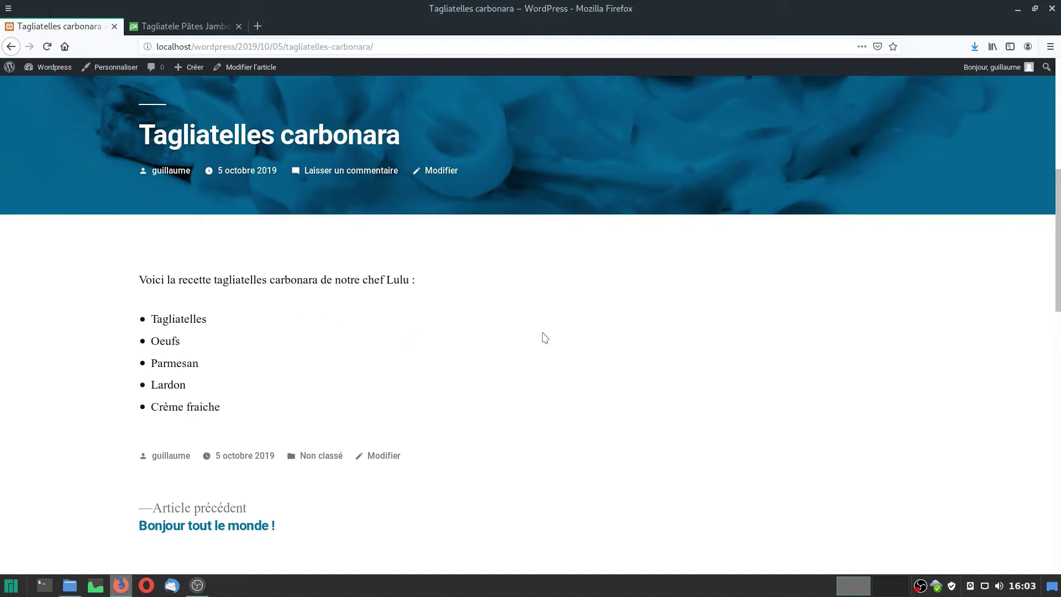
scroll(625, 387, "up", 5)
scroll(625, 387, "up", 1)
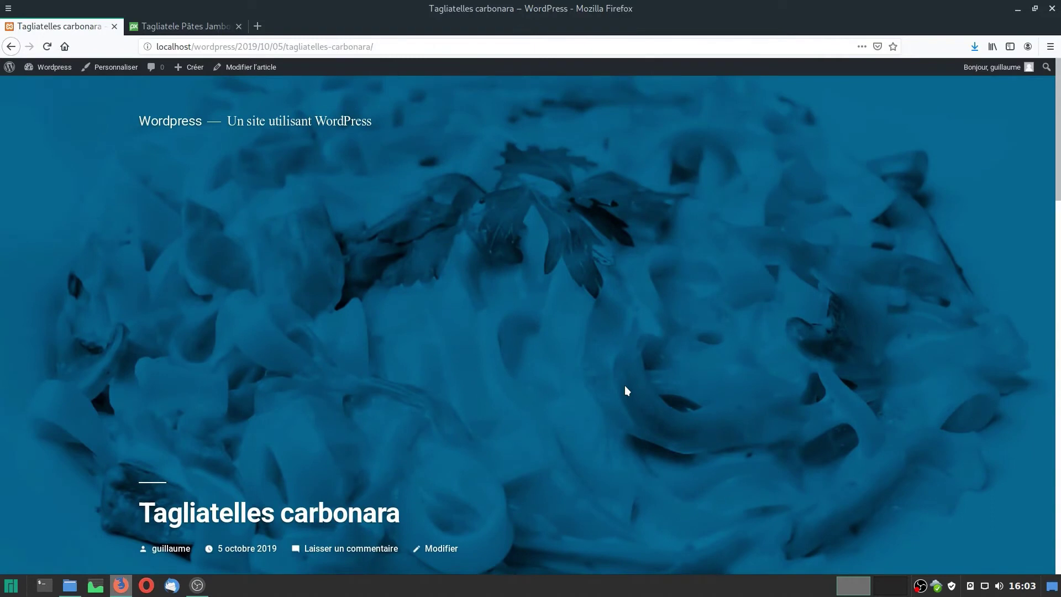
scroll(625, 390, "down", 5)
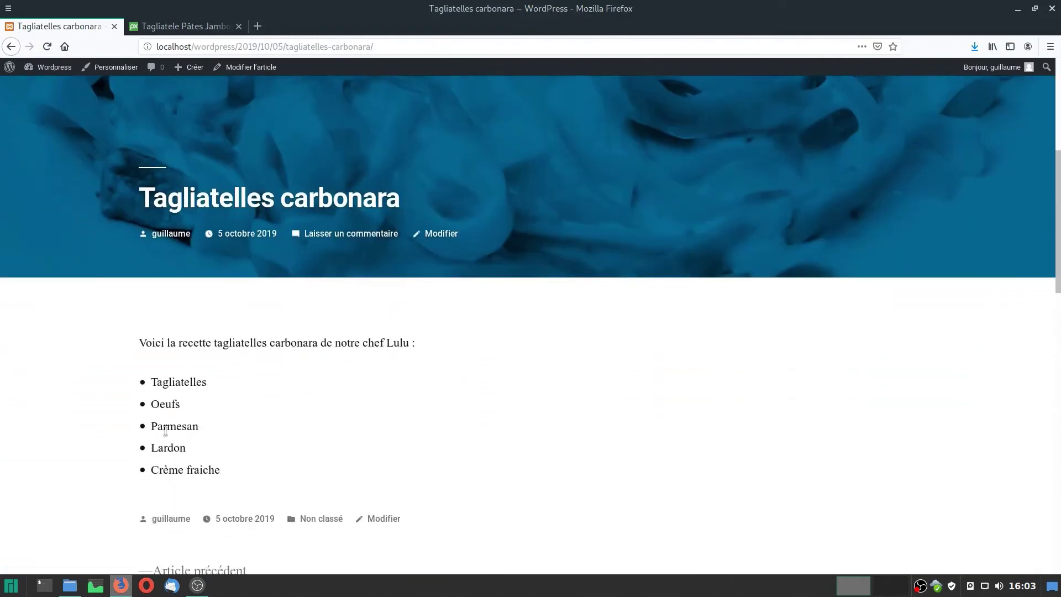
- Search Pixabay for 'oeuf' and request the 1280×853 download of the brown-eggs carton photo
left_click(256, 68)
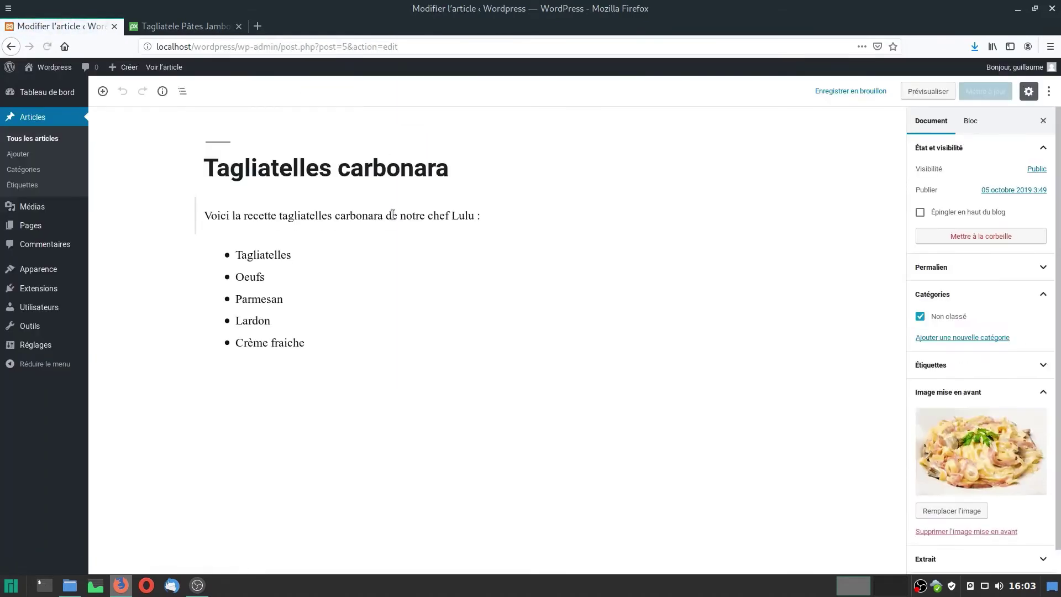
left_click(184, 22)
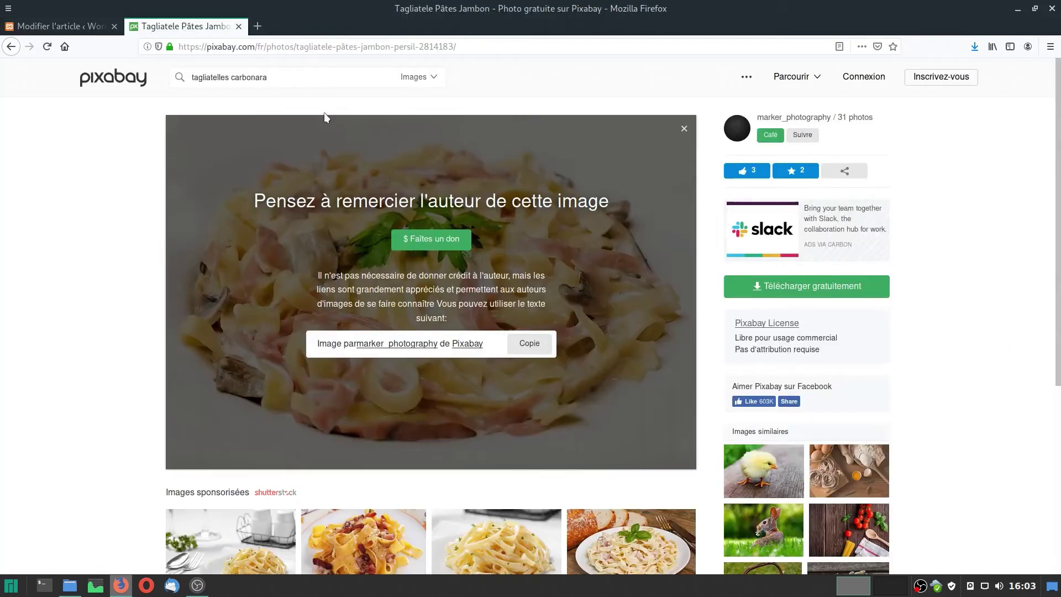
key("ctrl+a")
type("oeuf")
key("Return")
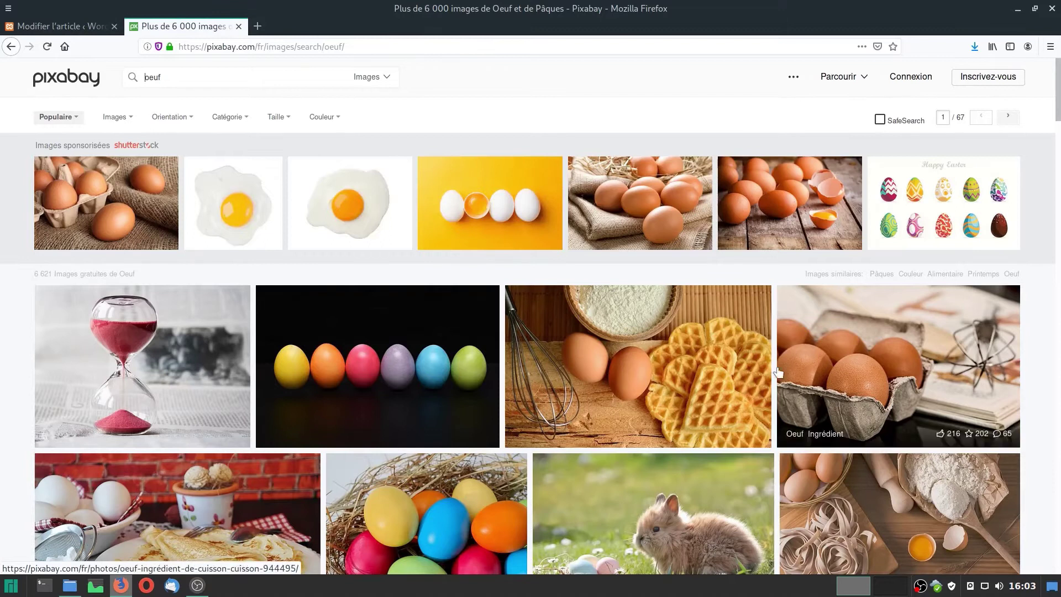
left_click(835, 376)
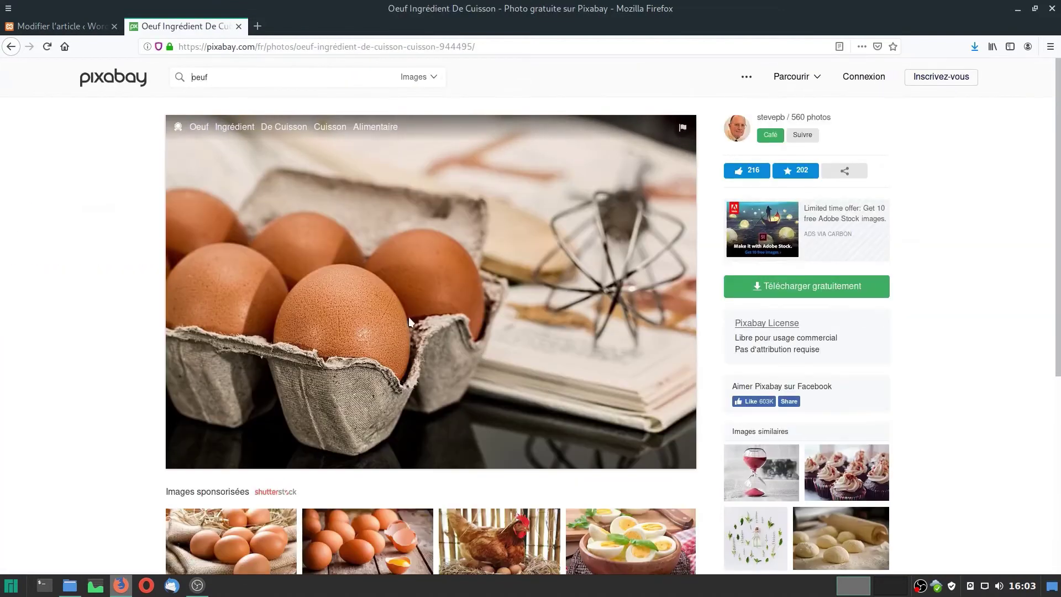
left_click(812, 286)
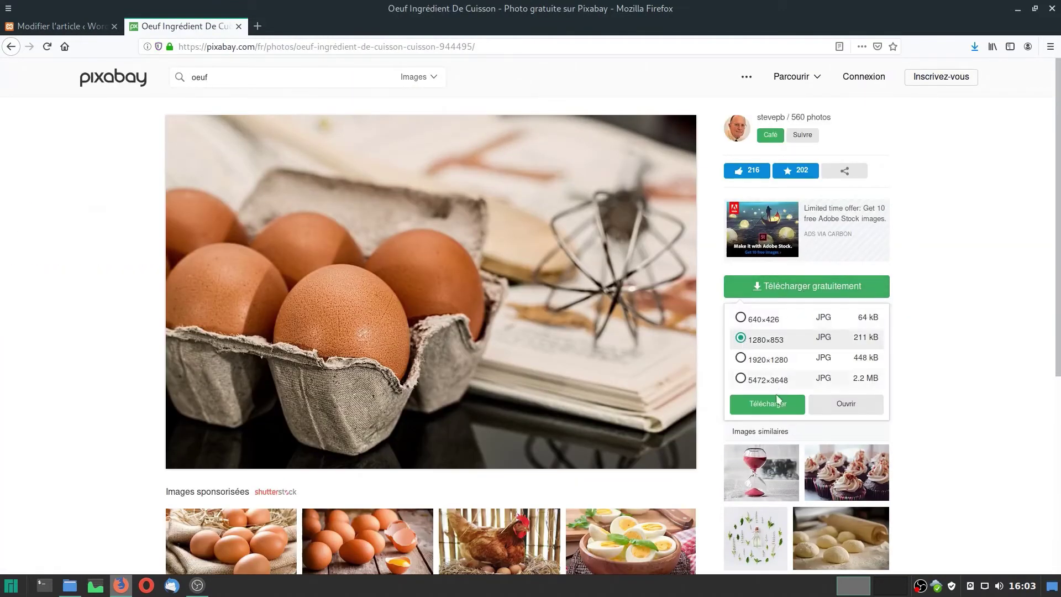
left_click(769, 406)
- Pass the bus reCAPTCHA and save egg-944495_1280.jpg to Téléchargements
left_click(463, 333)
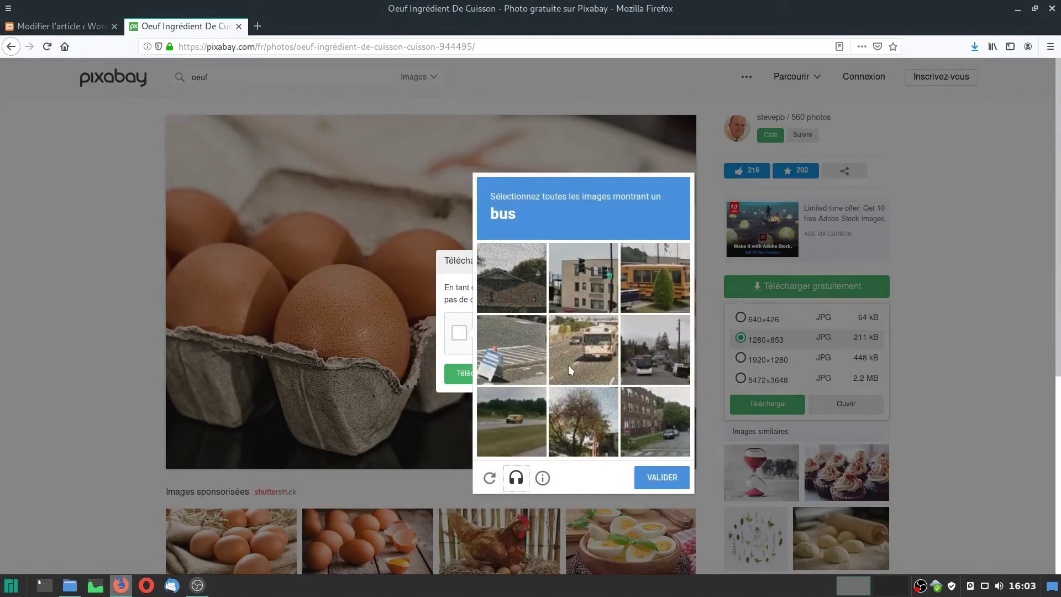
left_click(596, 344)
left_click(660, 373)
left_click(496, 413)
left_click(663, 479)
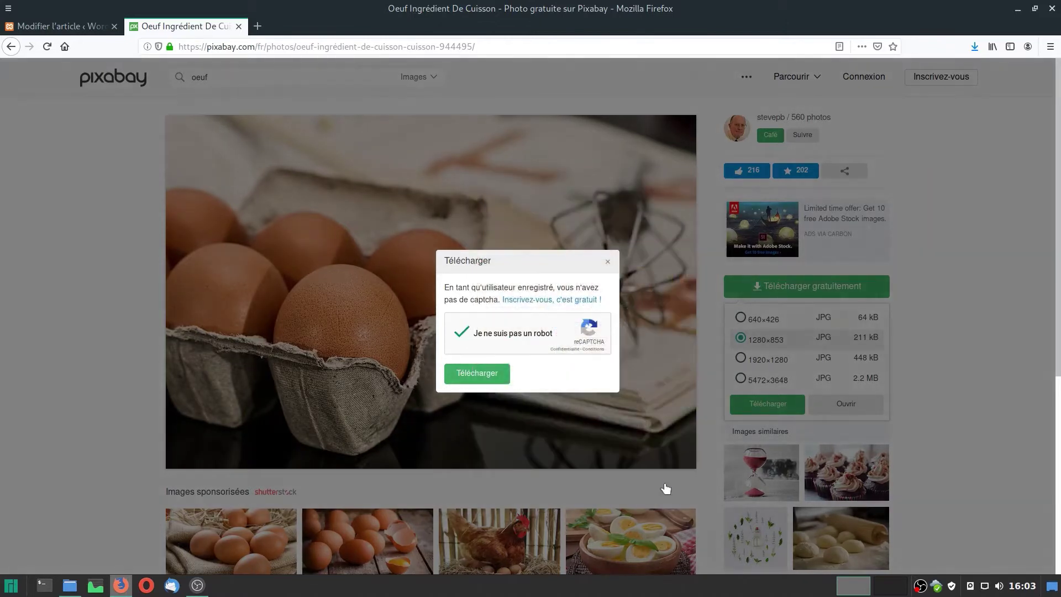
left_click(517, 375)
left_click(705, 285)
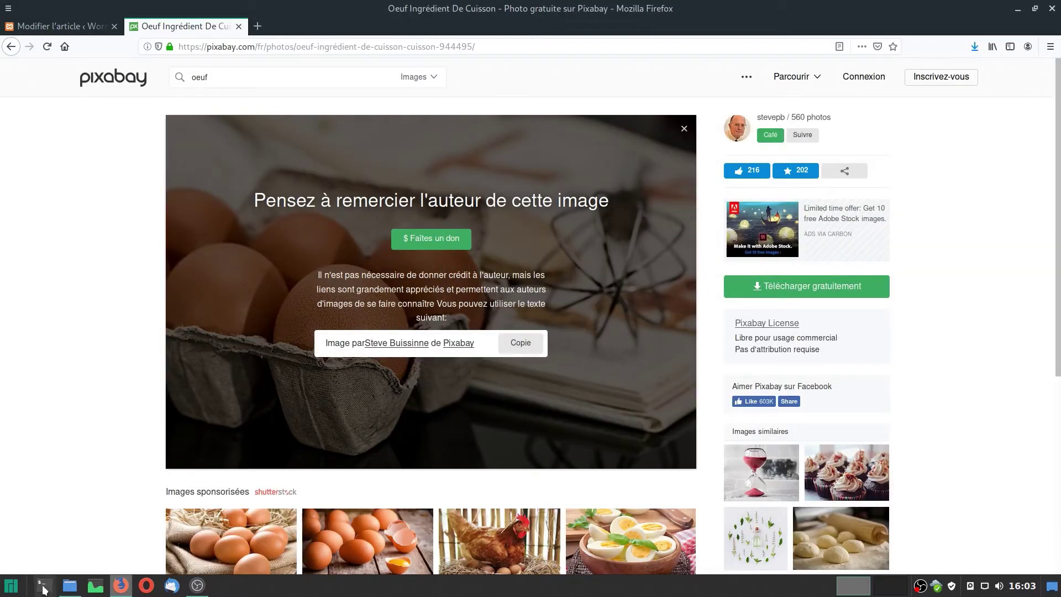
left_click(70, 586)
- Rename egg-944495_1280.jpg to oeuf.jpg in the Téléchargements folder
left_click(177, 89)
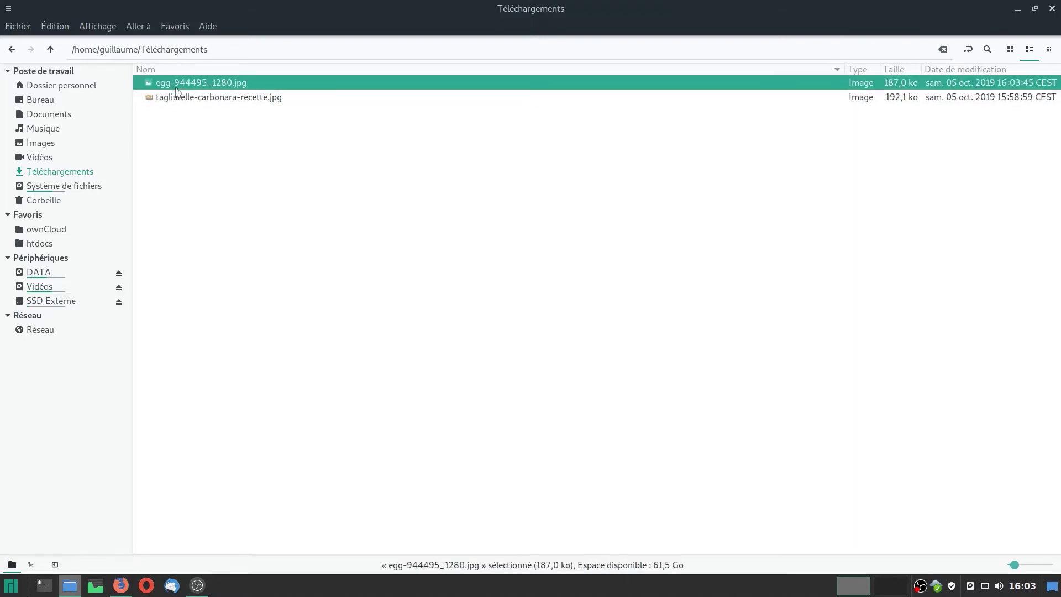
right_click(177, 90)
left_click(235, 255)
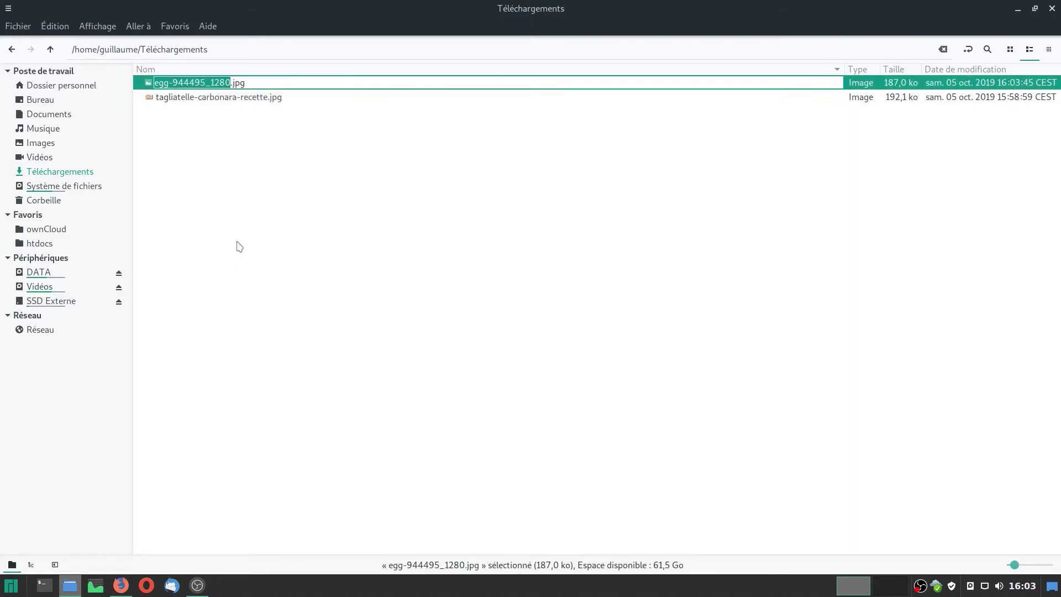
type("oeuf")
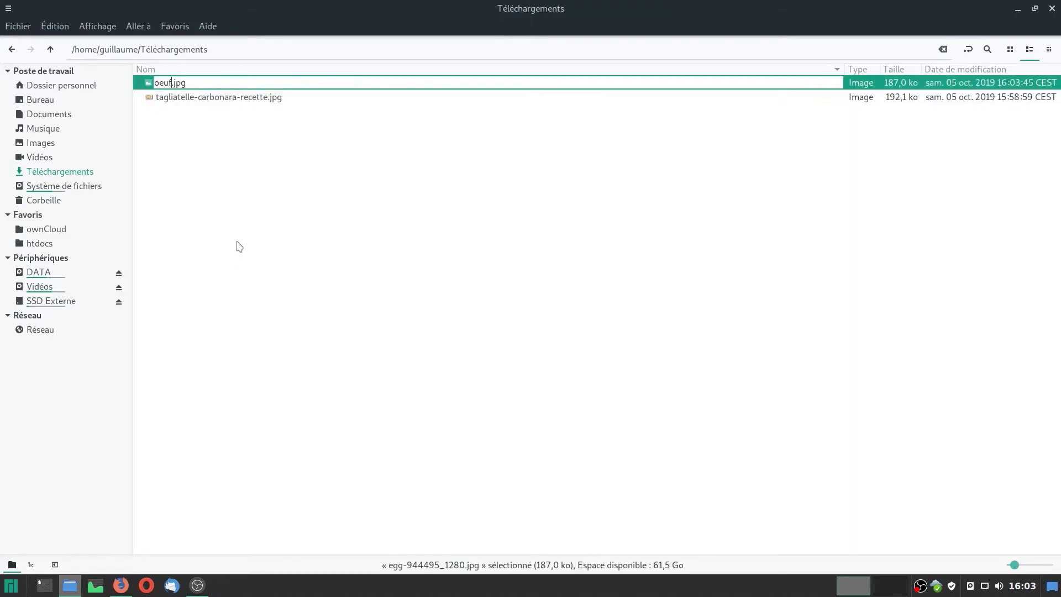
key("Return")
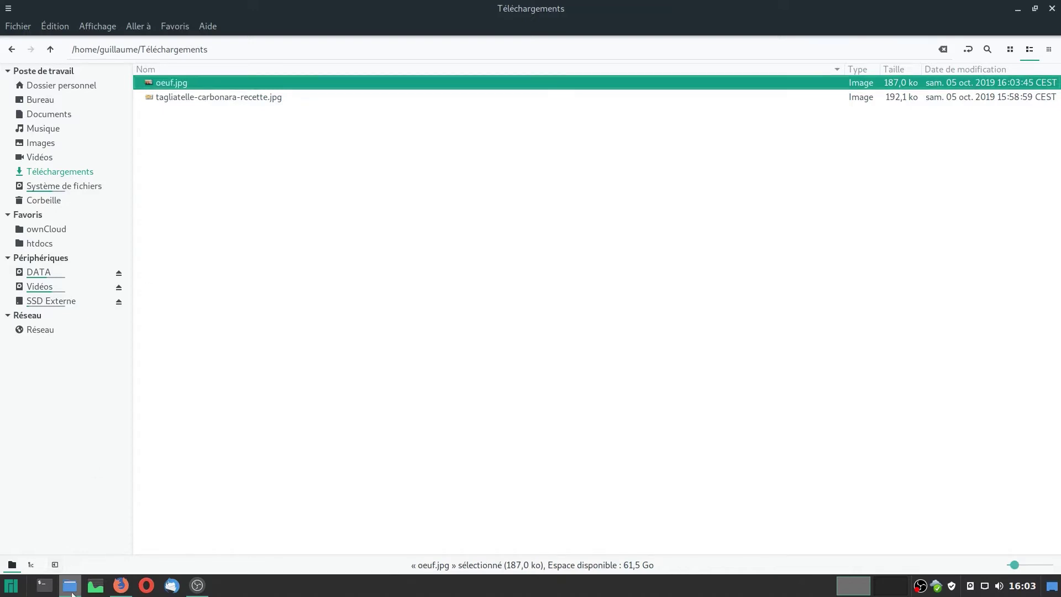
left_click(120, 585)
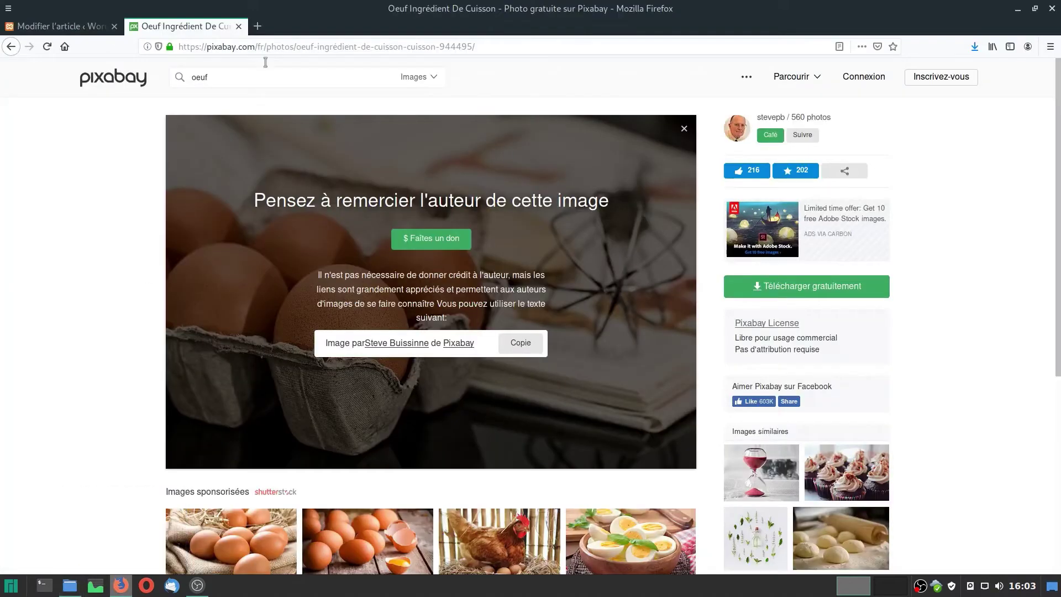
- Add oeuf.jpg below the ingredient list at Moyenne size with alt text Oeuf, then update the post
left_click(87, 26)
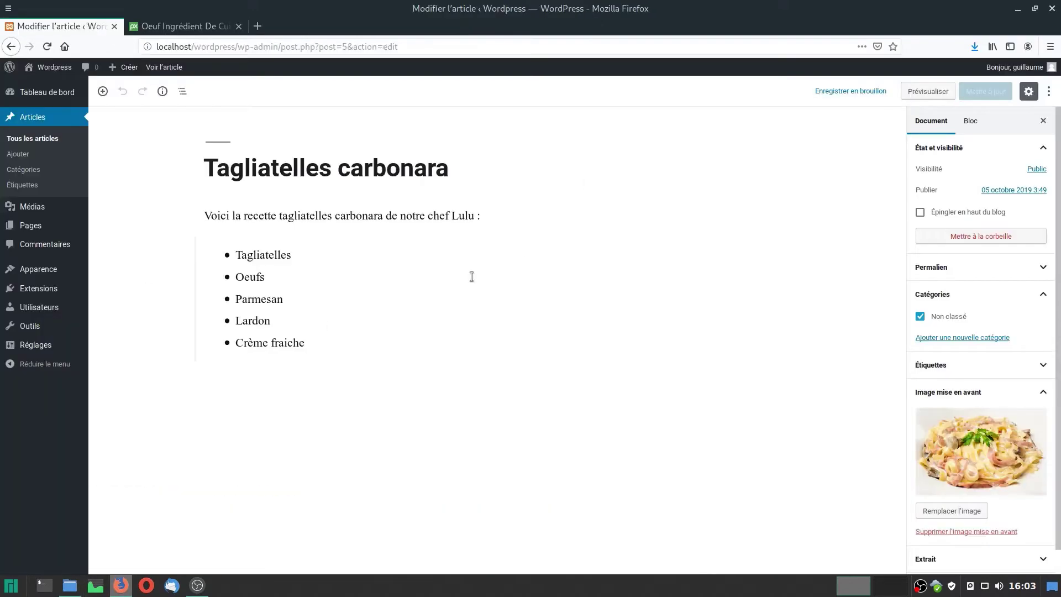
left_click(265, 376)
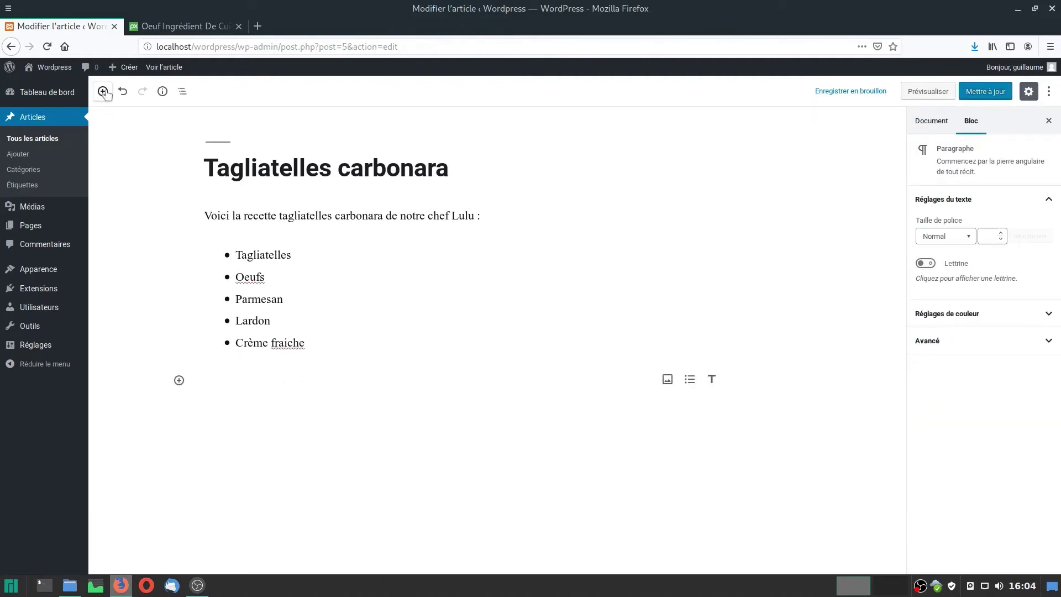
left_click(668, 379)
left_click(430, 437)
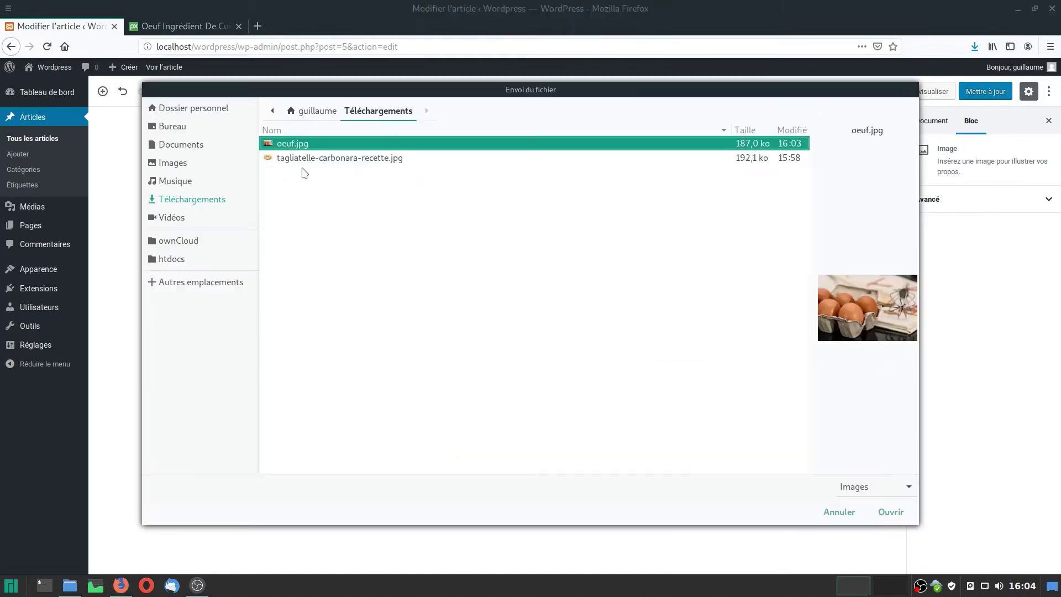
left_click(890, 511)
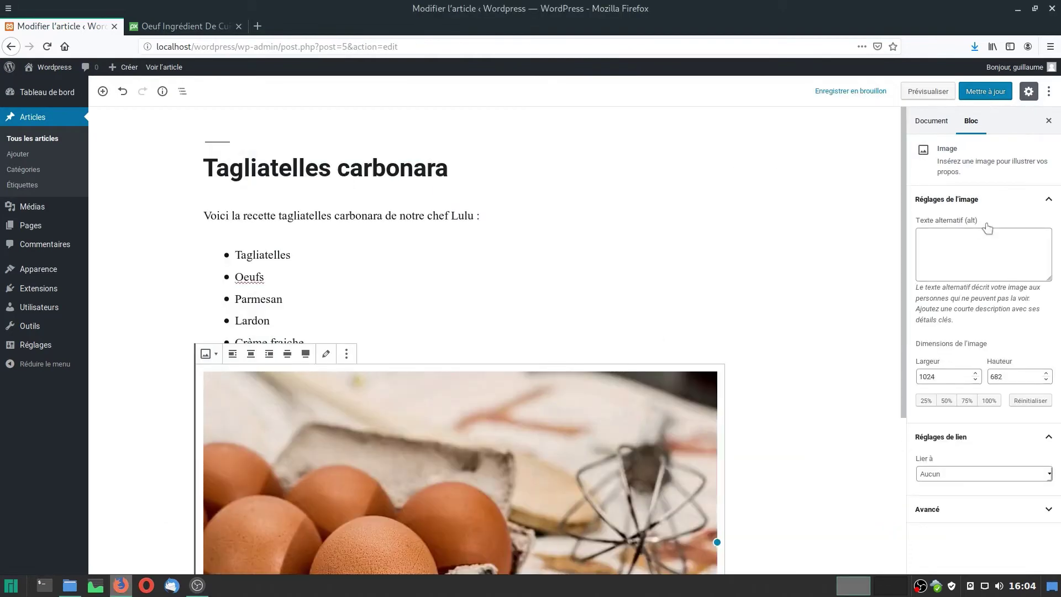
left_click(960, 246)
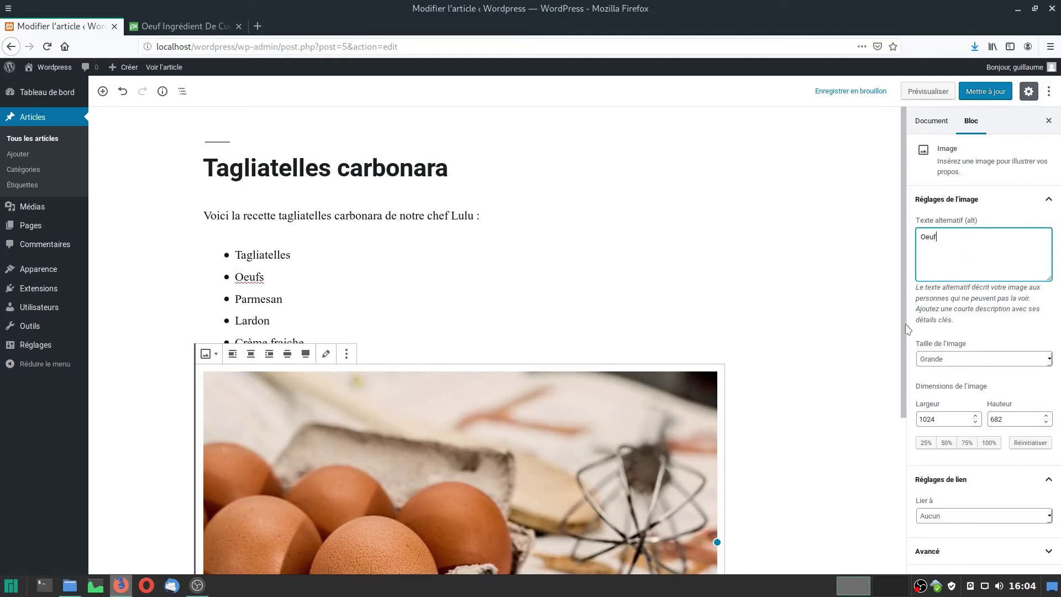
left_click(941, 360)
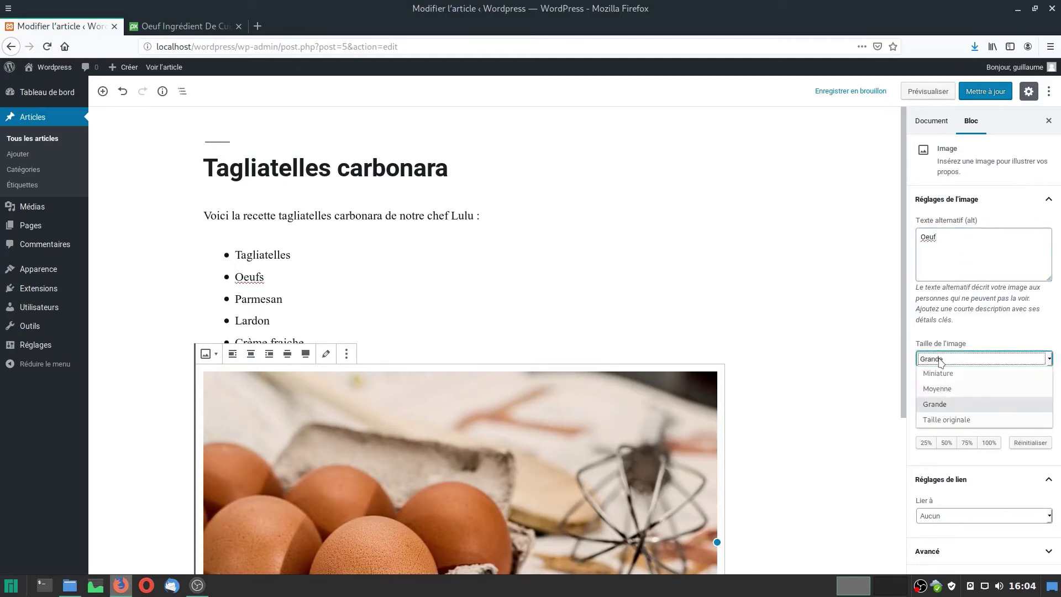
left_click(937, 390)
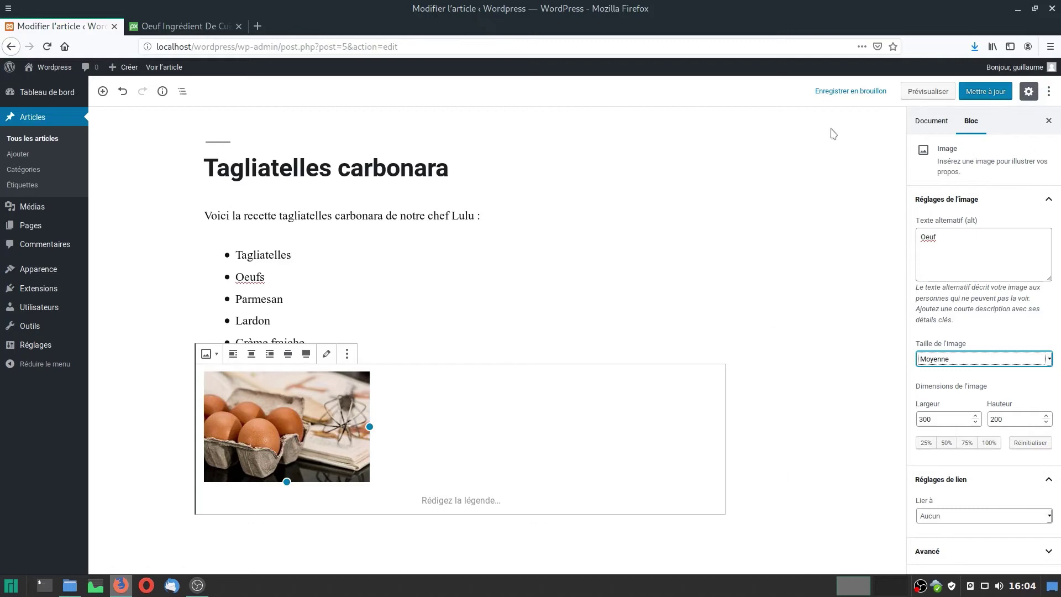
left_click(982, 93)
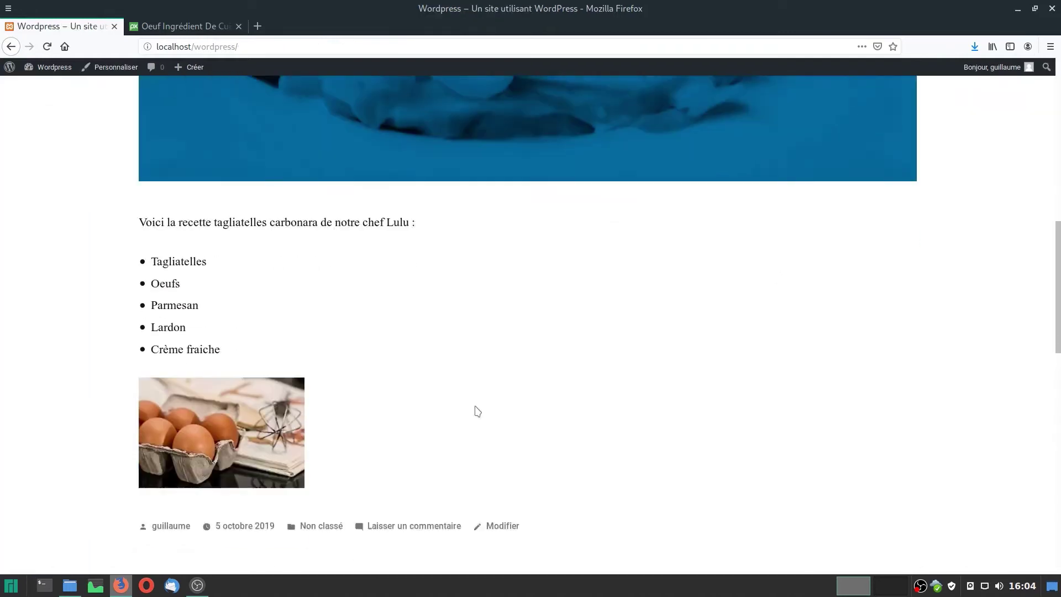
- Open the live Tagliatelles carbonara post and check the egg photo beneath its ingredients
scroll(475, 412, "down", 3)
scroll(500, 420, "up", 10)
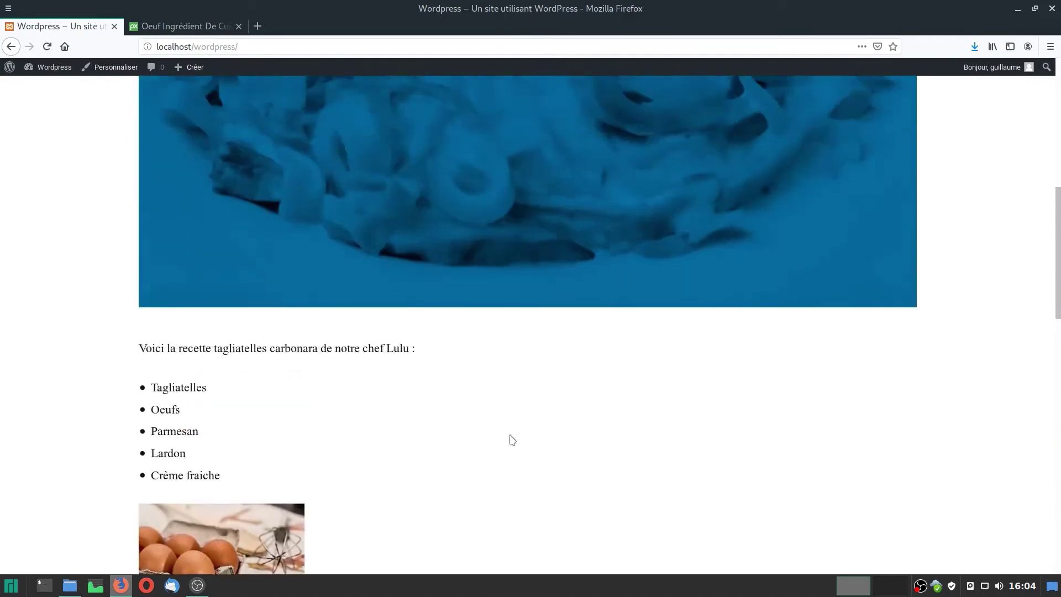
left_click(409, 287)
scroll(459, 348, "down", 4)
scroll(486, 360, "down", 5)
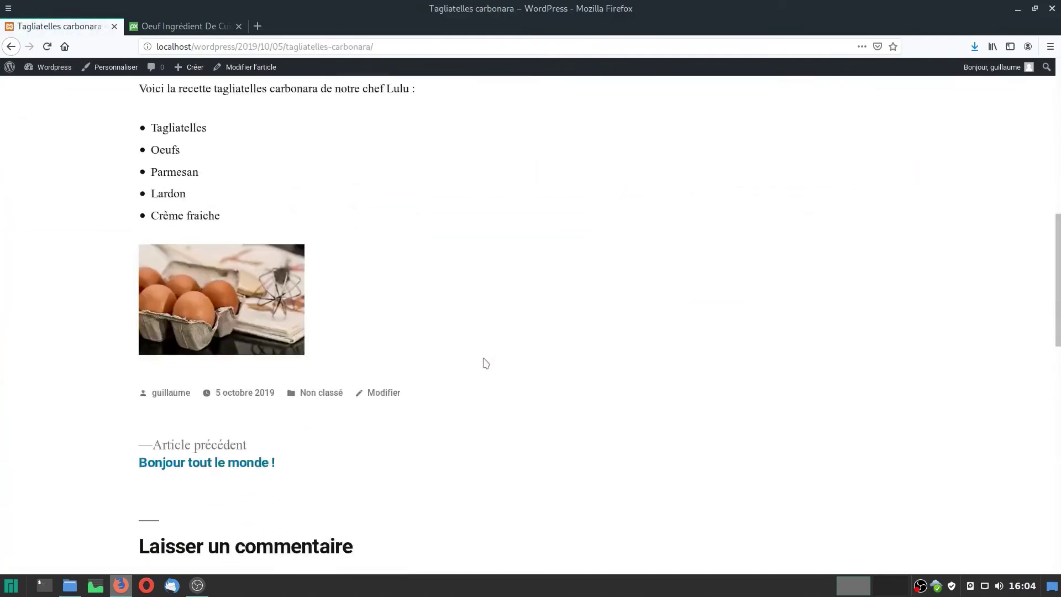
scroll(488, 364, "up", 7)
scroll(494, 370, "up", 3)
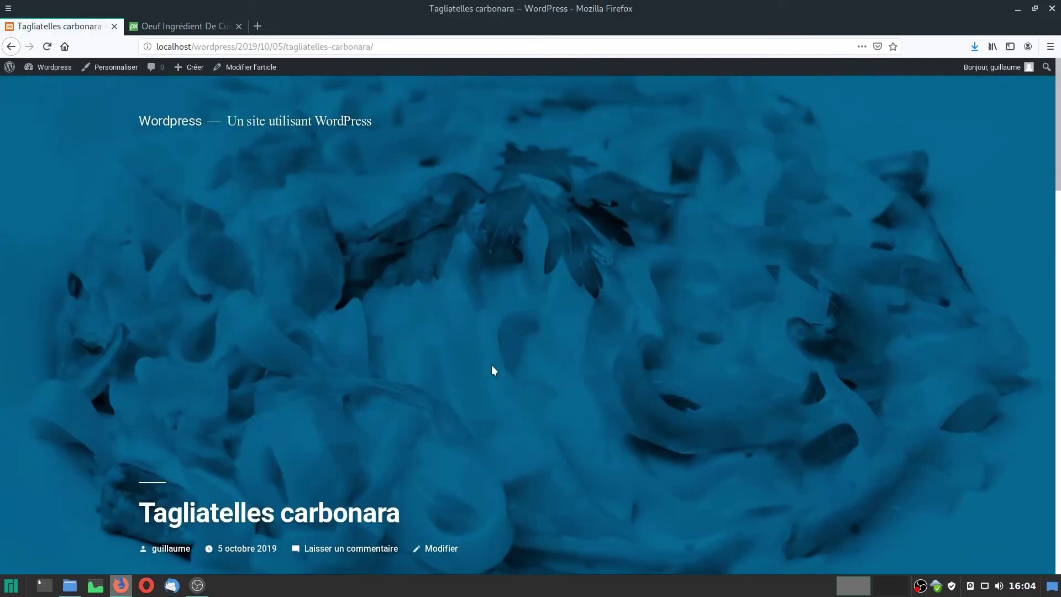
- Create a new article titled 'Gâteau au chocolat' with the intro 'Voici la recette du gâteau au chocolat'
mouse_move(186, 61)
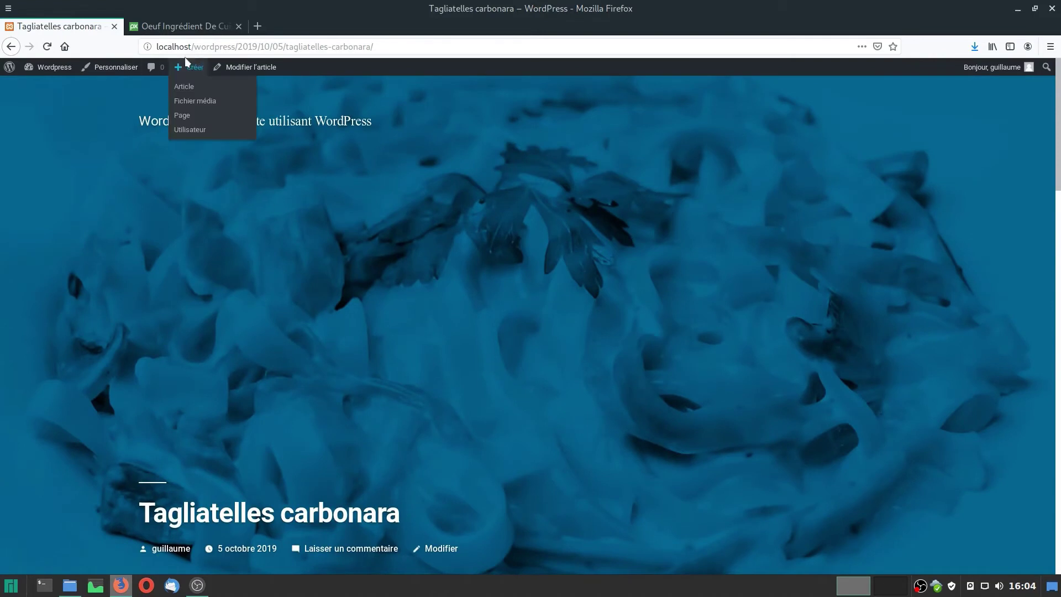
left_click(185, 89)
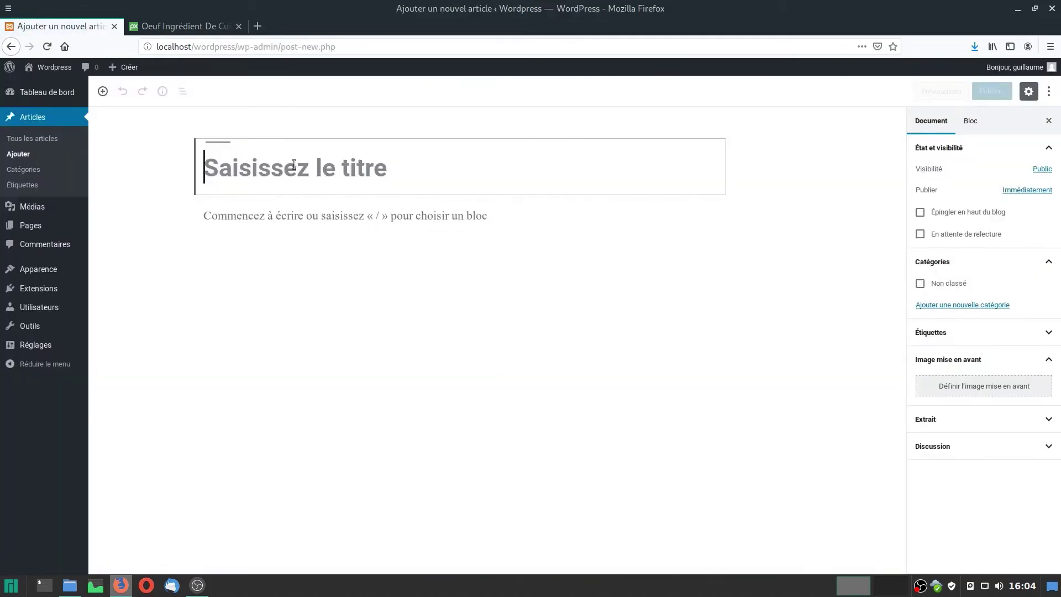
type("Gâteau au chocolat")
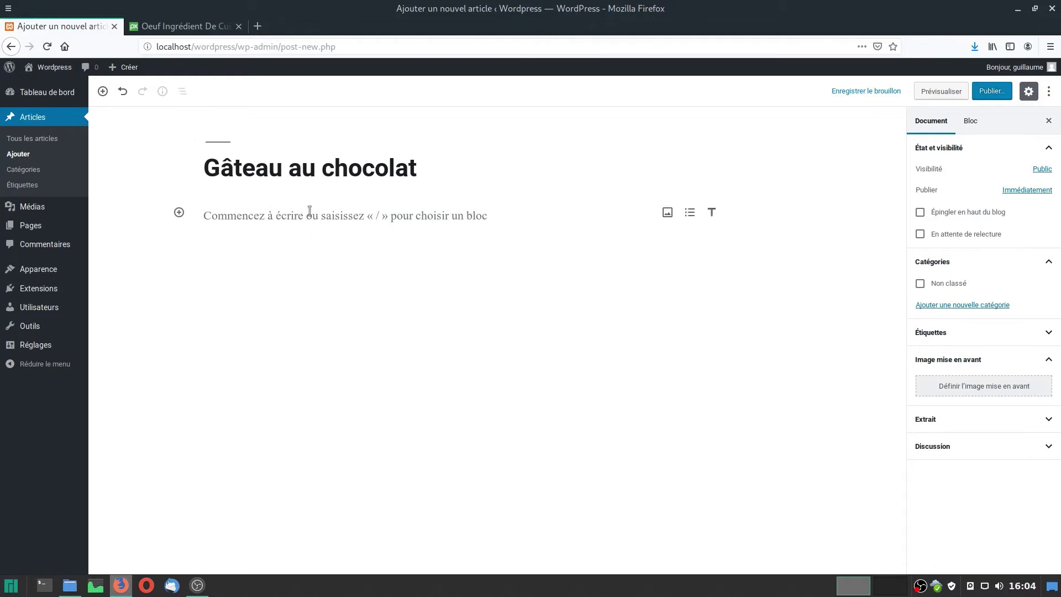
left_click(310, 212)
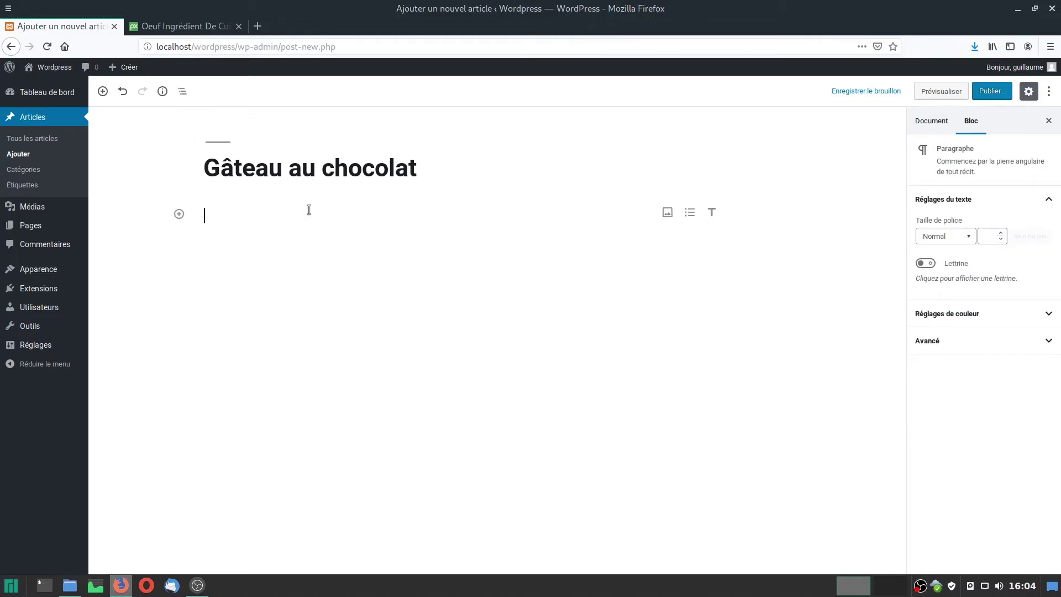
type("Voici la recette du")
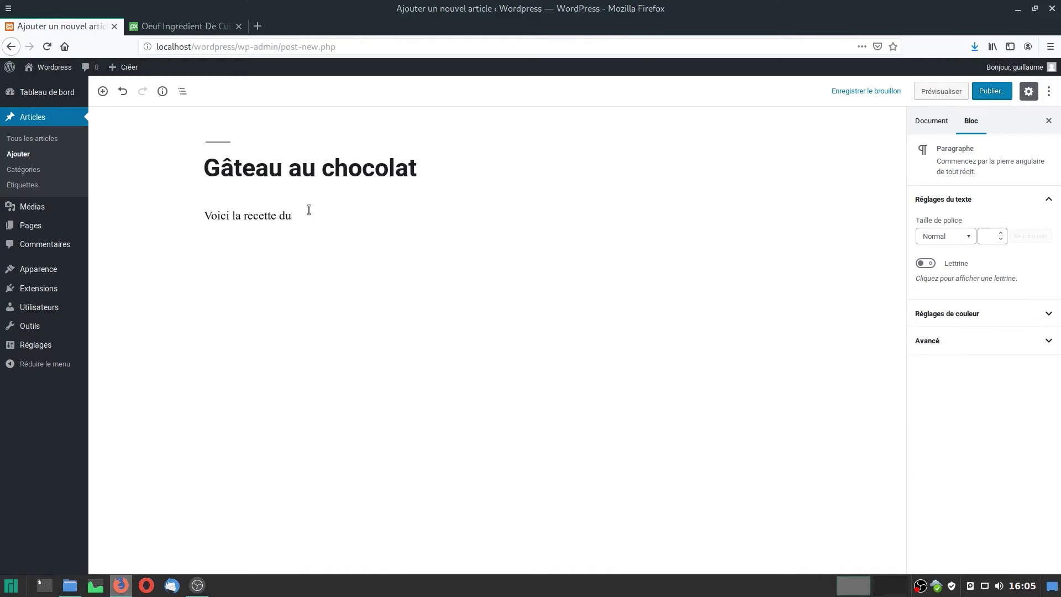
type(" gâteau au chocolat version Lulu :")
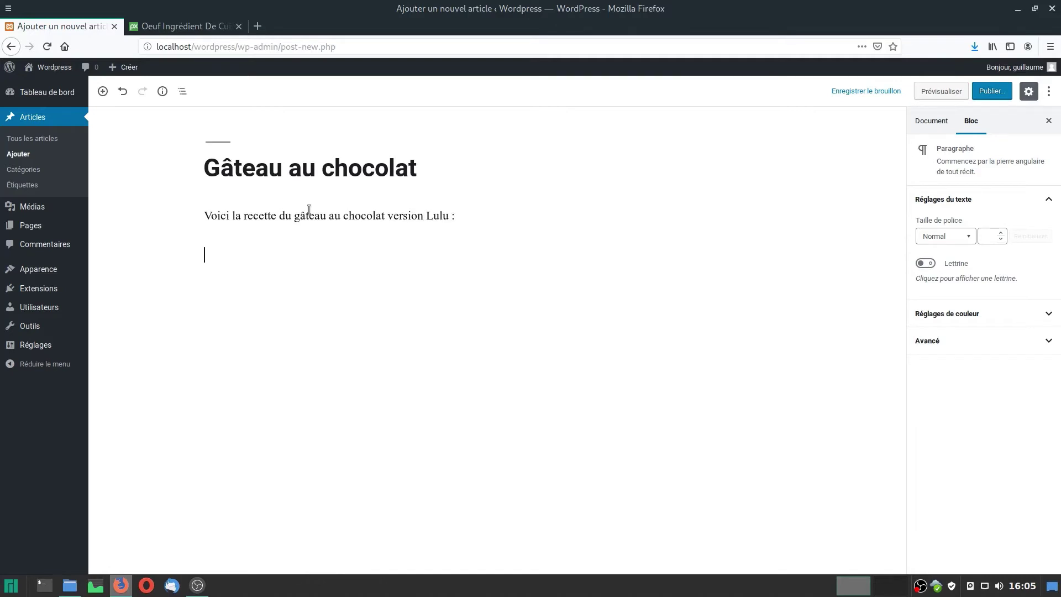
- Add a bulleted list: Farine, Sucre, Plaques de chocolat, Beurre, Oeufs, and start publishing
left_click(683, 256)
type("Farine")
key("Return")
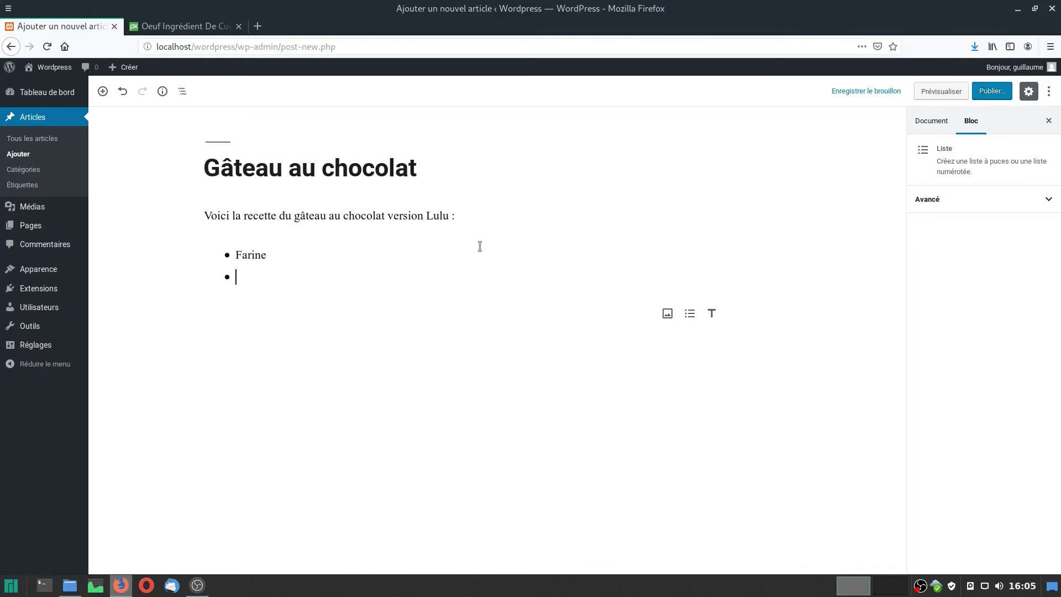
type("Sucre")
key("Return")
type("P")
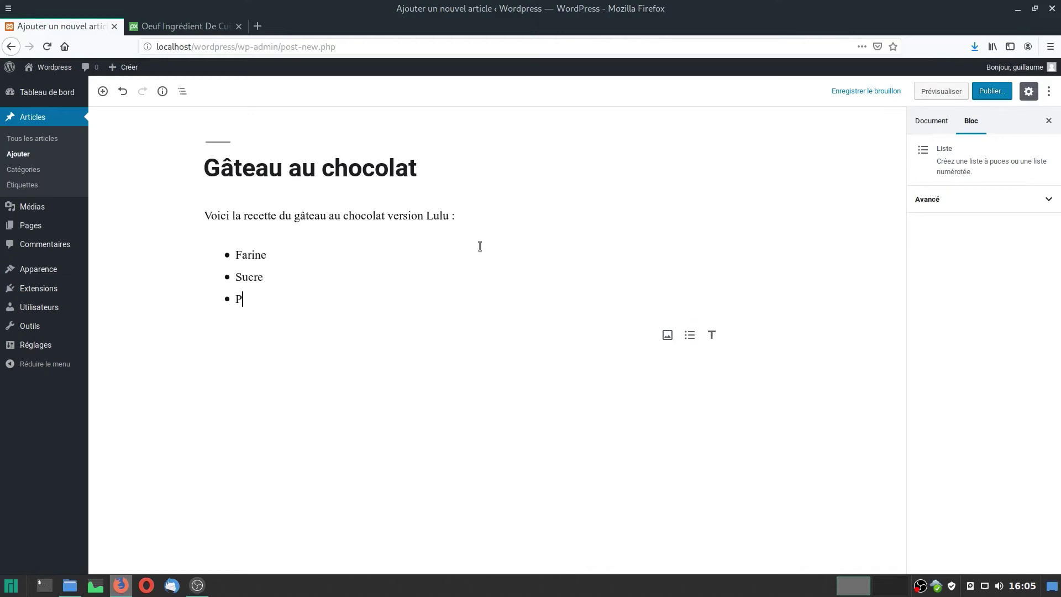
type("laques de")
key("Return")
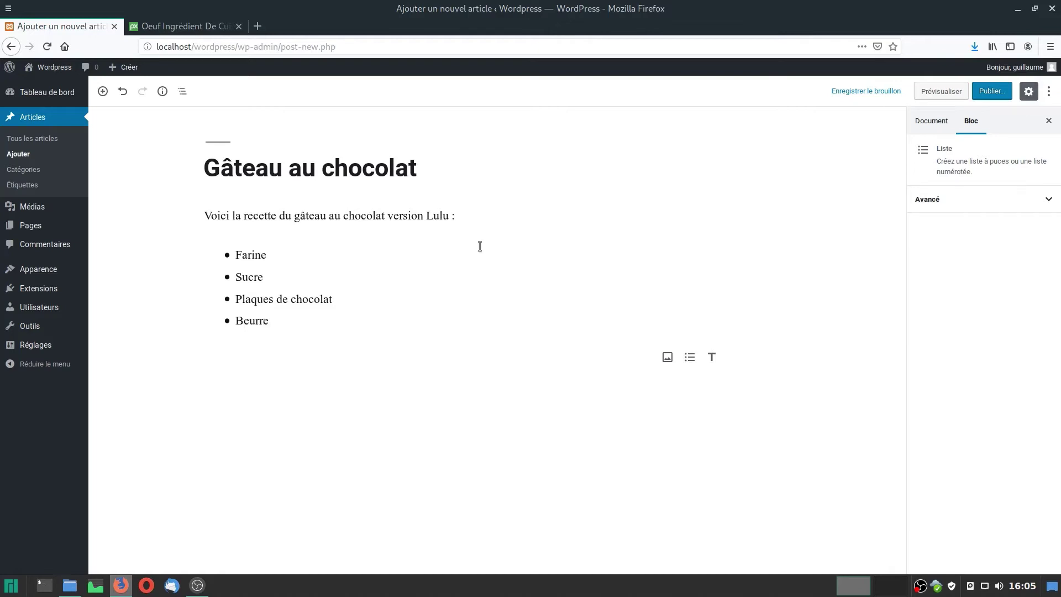
key("Return")
type("Oeufs")
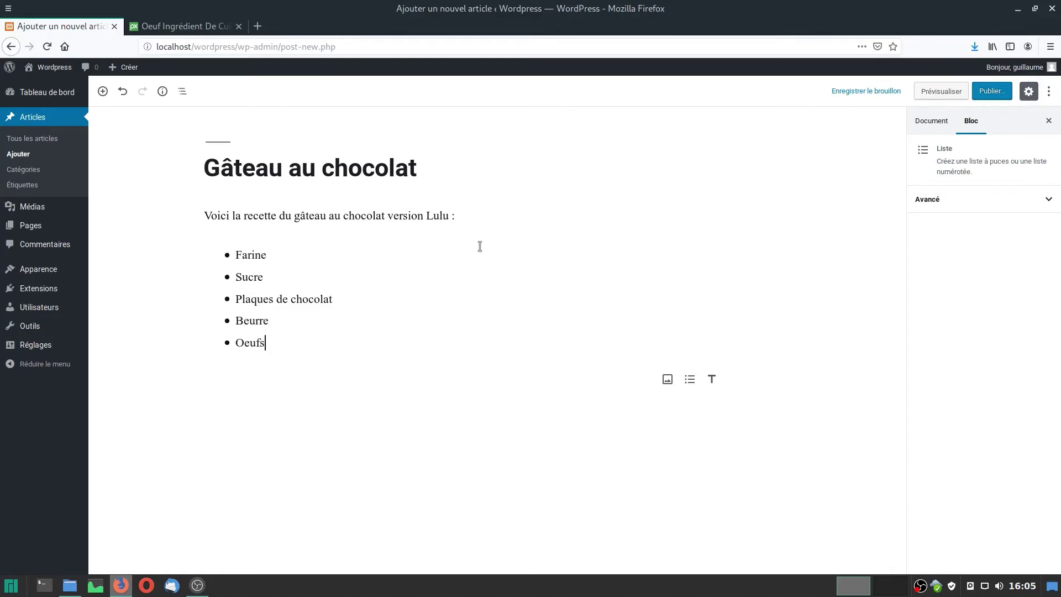
left_click(995, 91)
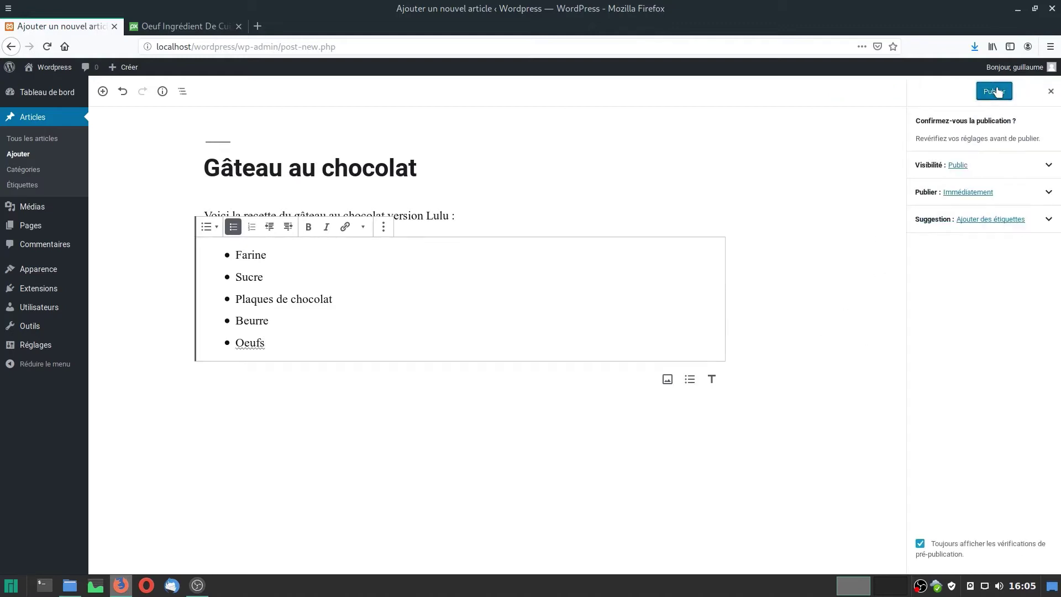
- Confirm publishing the Gâteau au chocolat post and open its featured-image picker
left_click(996, 91)
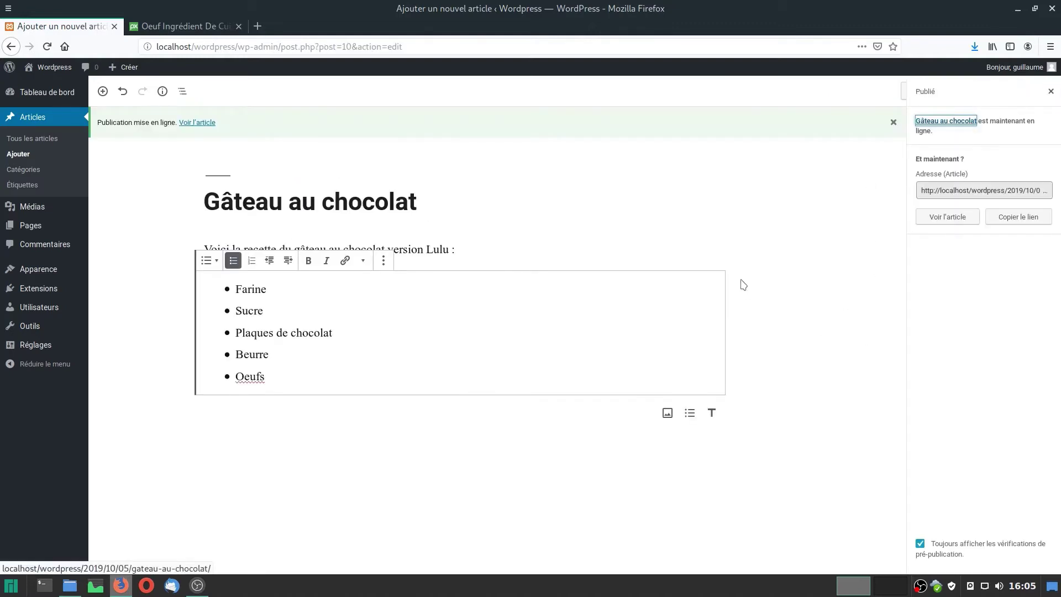
left_click(1051, 91)
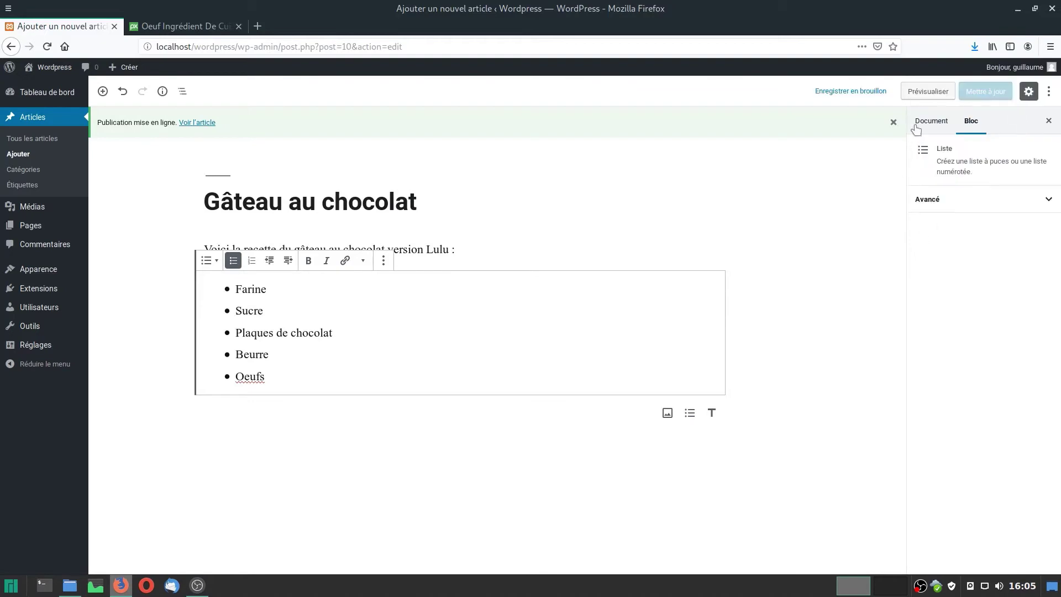
left_click(929, 123)
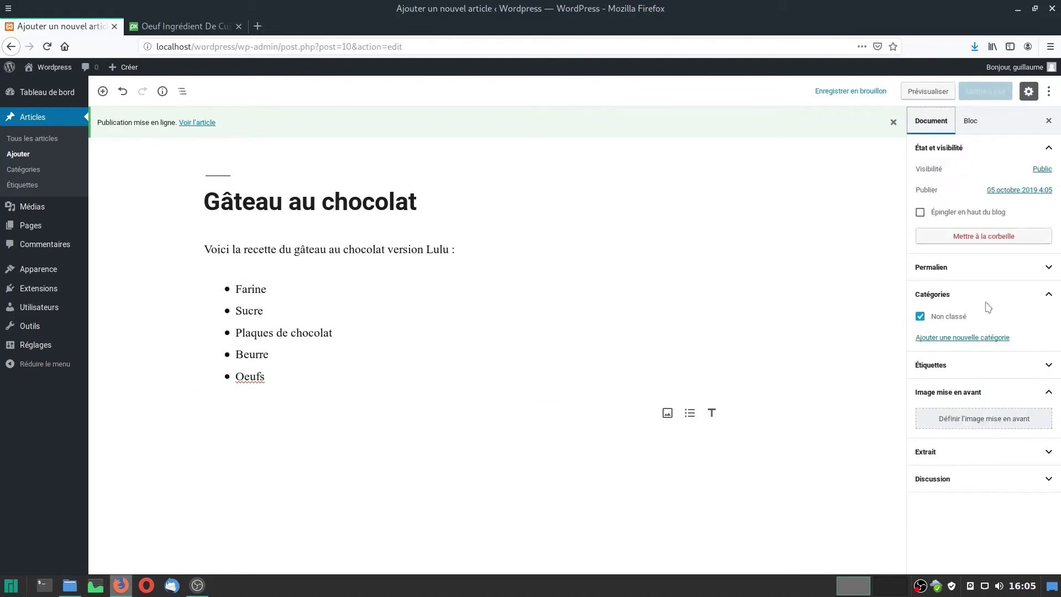
left_click(972, 419)
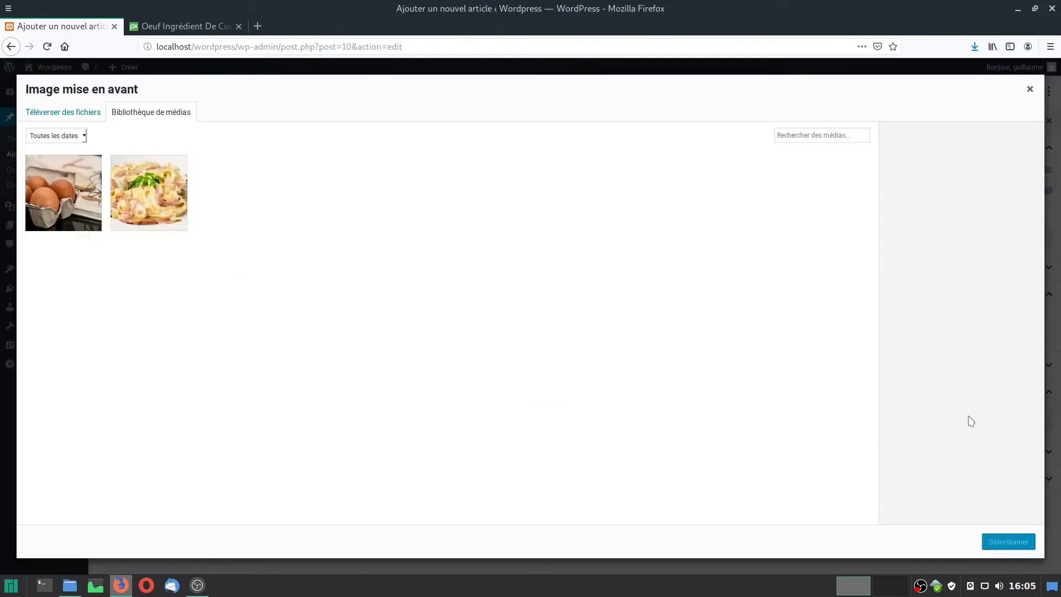
left_click(182, 28)
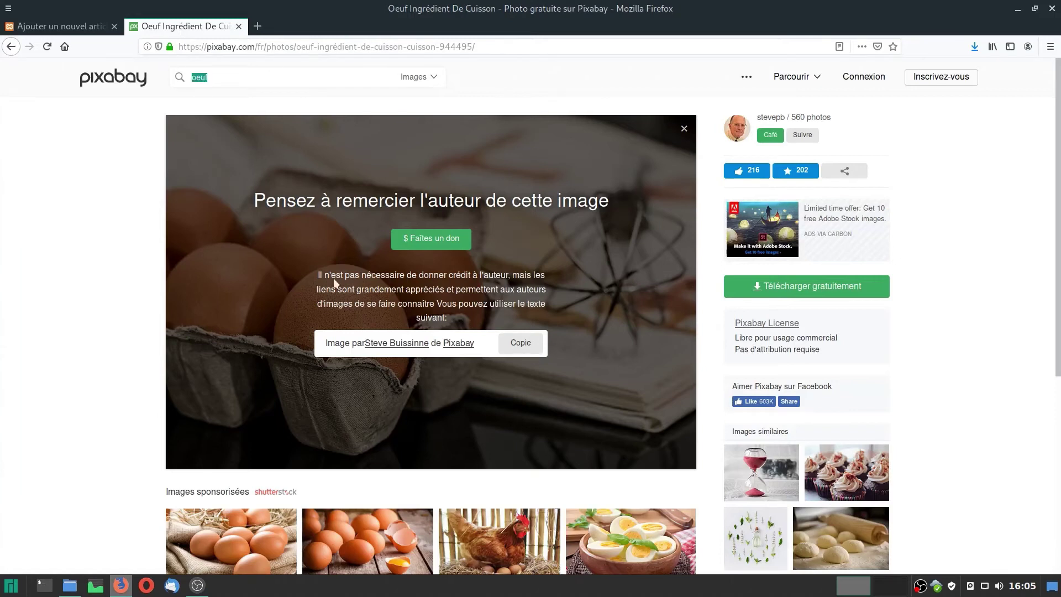
- Search Pixabay for 'gateau au chocolat' and request the cake photo's 1280×960 download
type("gateau au chocolat")
key("Return")
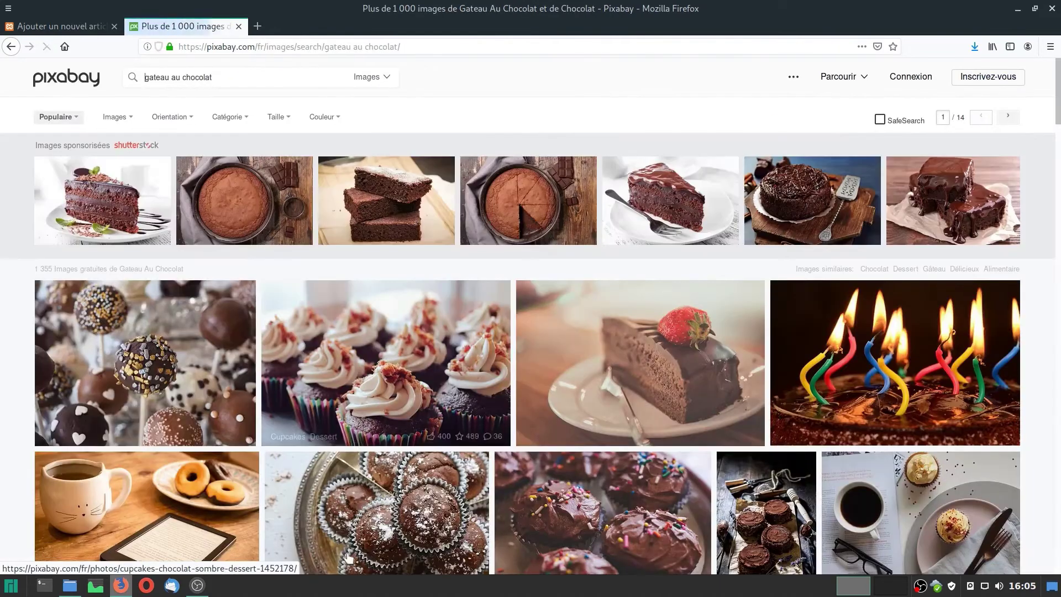
scroll(556, 428, "down", 10)
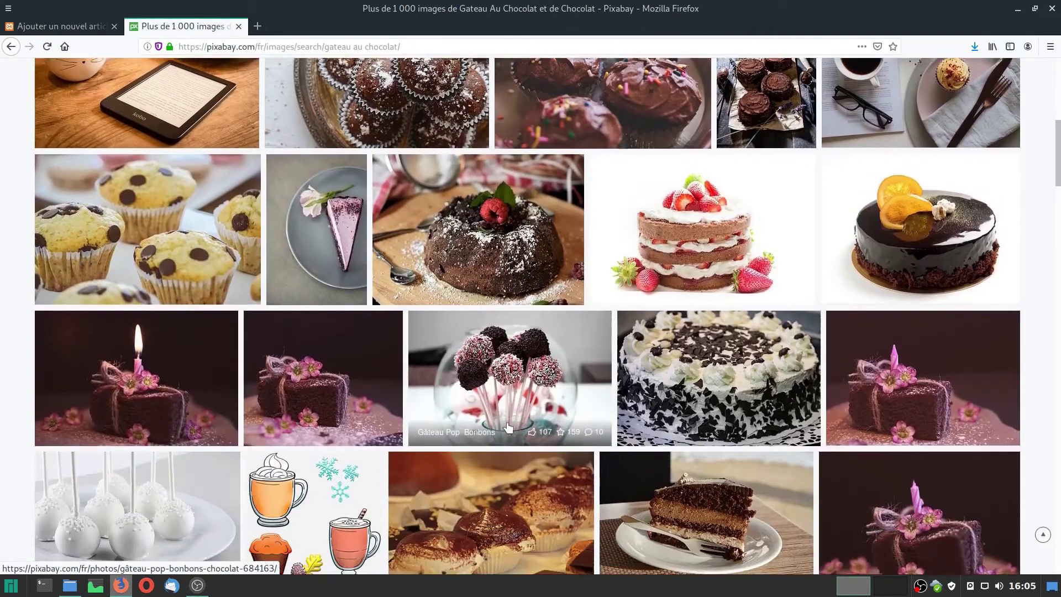
scroll(507, 425, "down", 13)
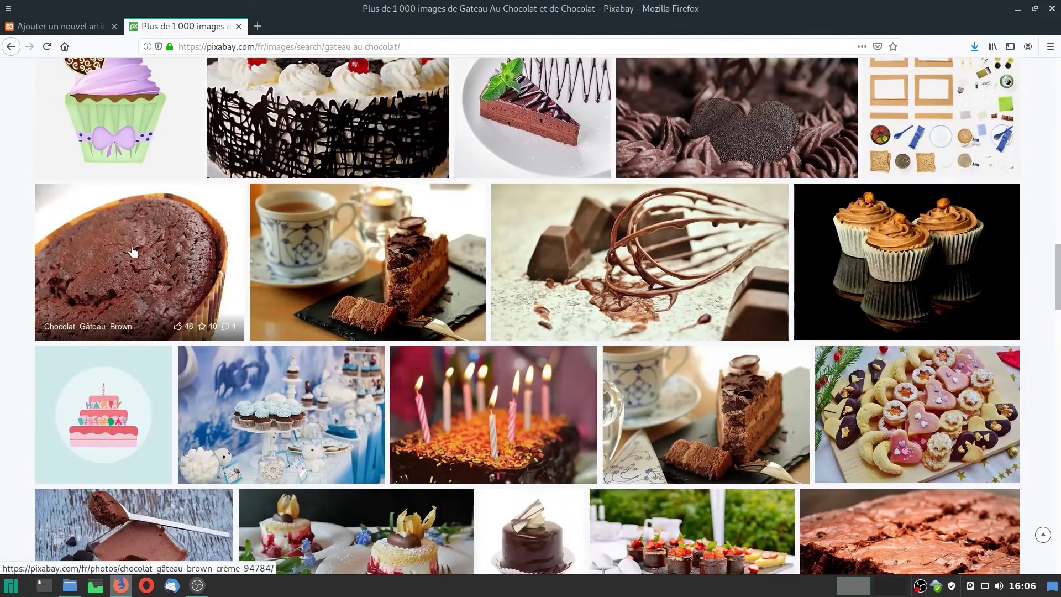
left_click(133, 252)
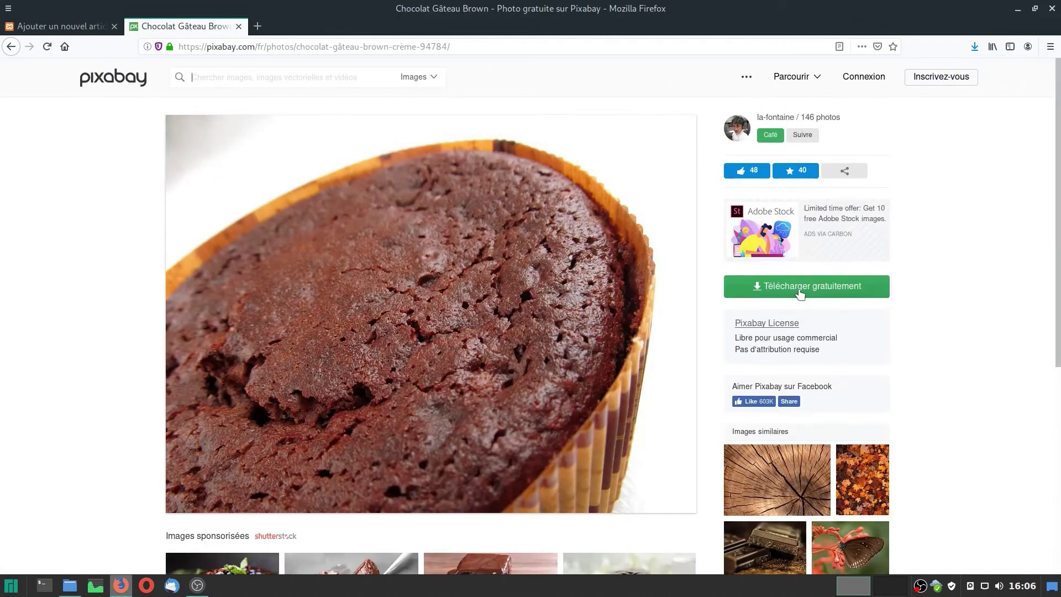
left_click(800, 292)
left_click(741, 338)
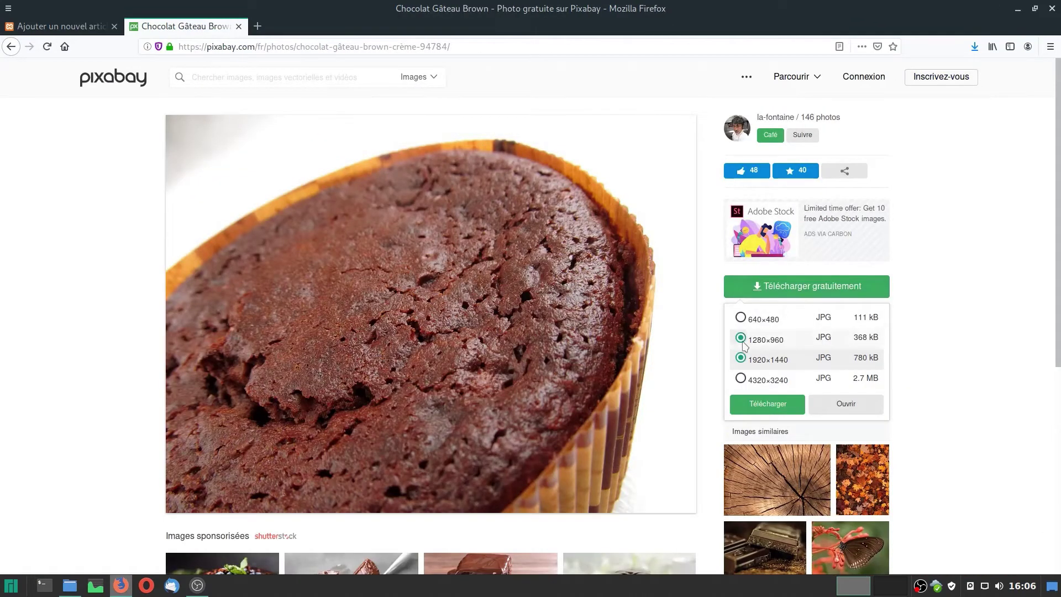
left_click(768, 404)
- Pass the car captcha and save chocolate-94784_1280.jpg to Téléchargements
left_click(460, 334)
left_click(655, 276)
left_click(652, 347)
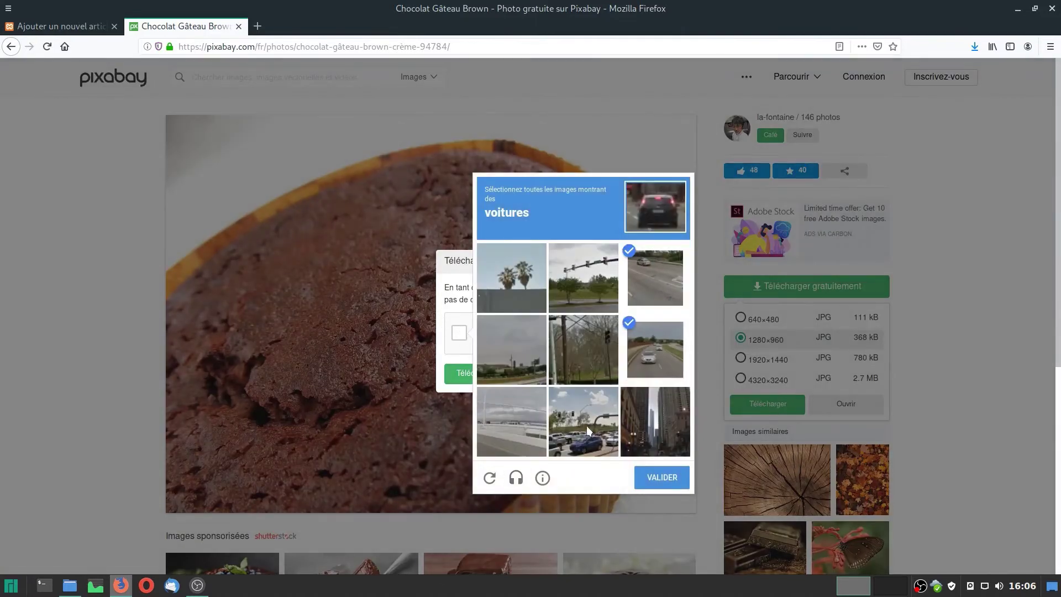
left_click(586, 426)
left_click(673, 482)
left_click(466, 376)
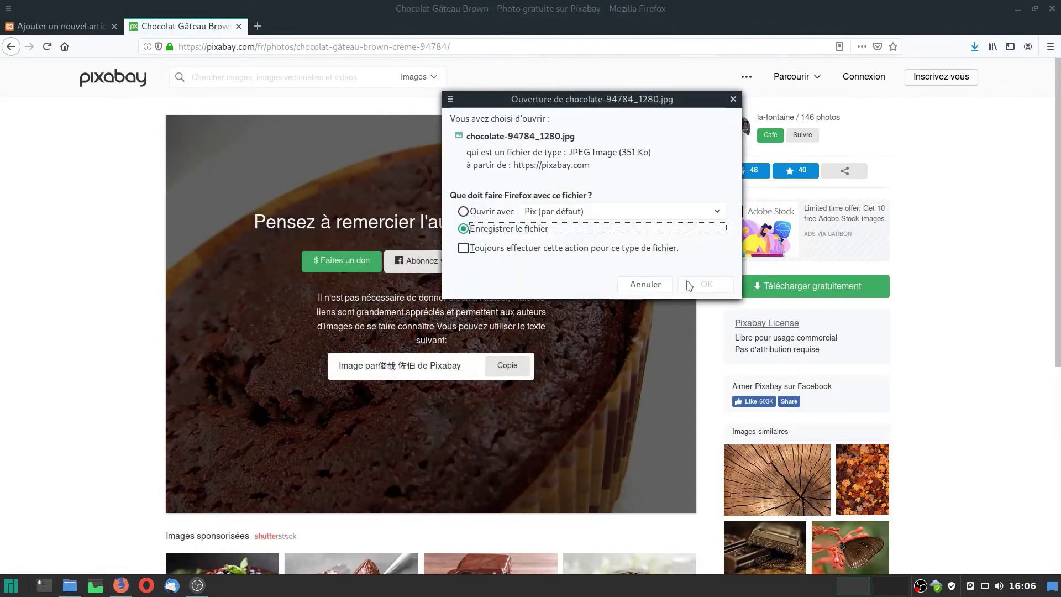
left_click(705, 286)
left_click(69, 585)
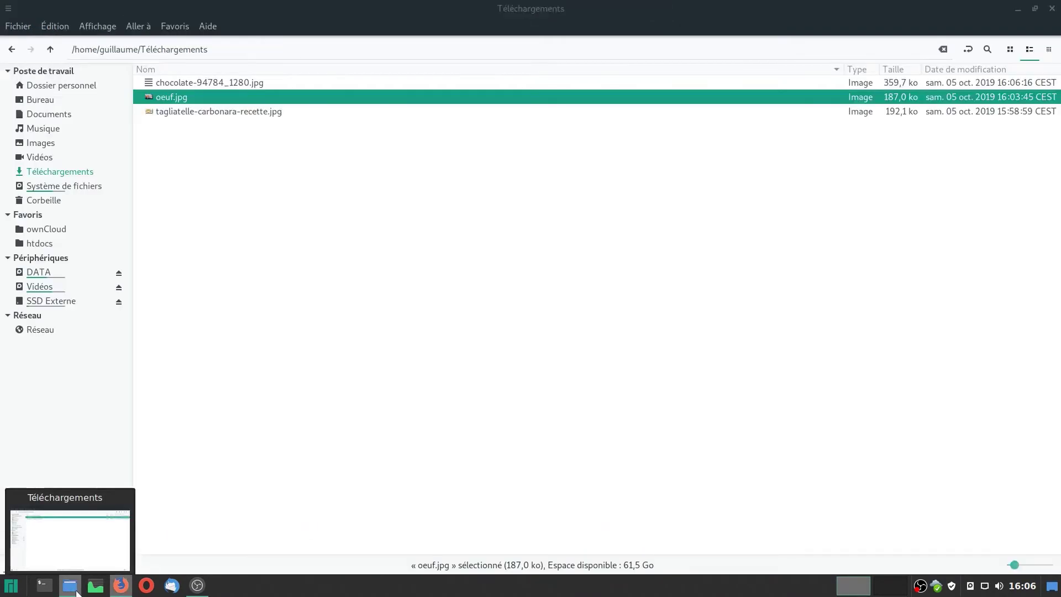
- Preview chocolate-94784_1280.jpg, then rename it to gateau-chocolat.jpg
double_click(182, 82)
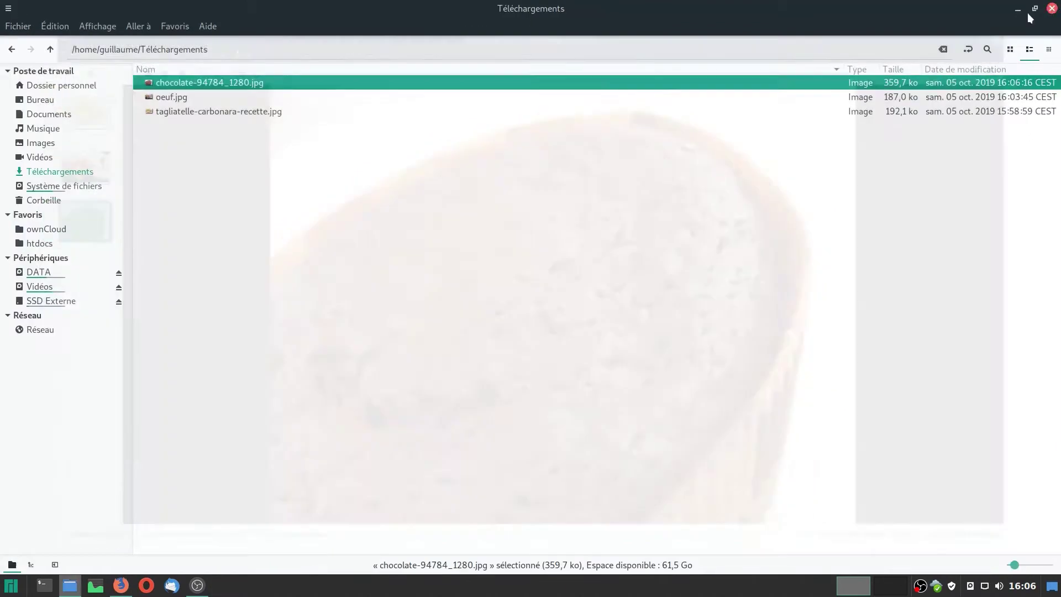
left_click(1052, 8)
right_click(213, 84)
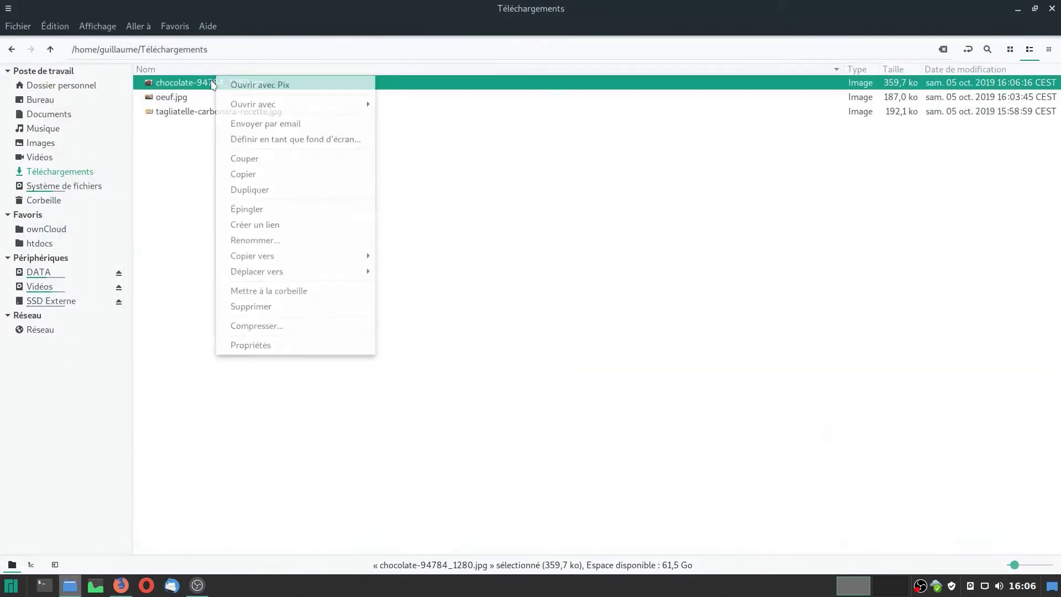
left_click(253, 243)
type("gateau-chocola")
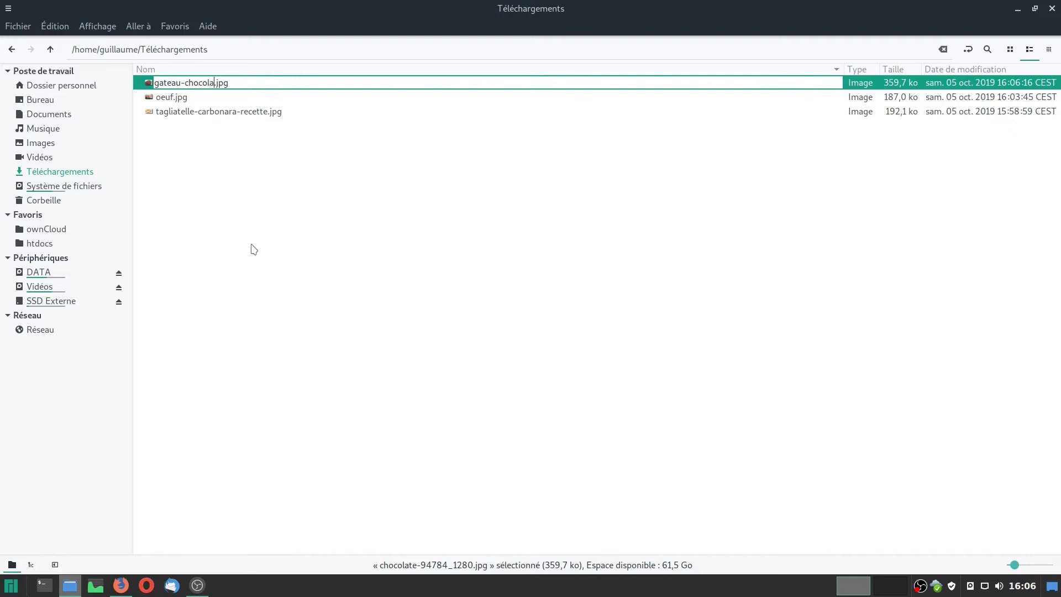
type("t")
left_click(216, 161)
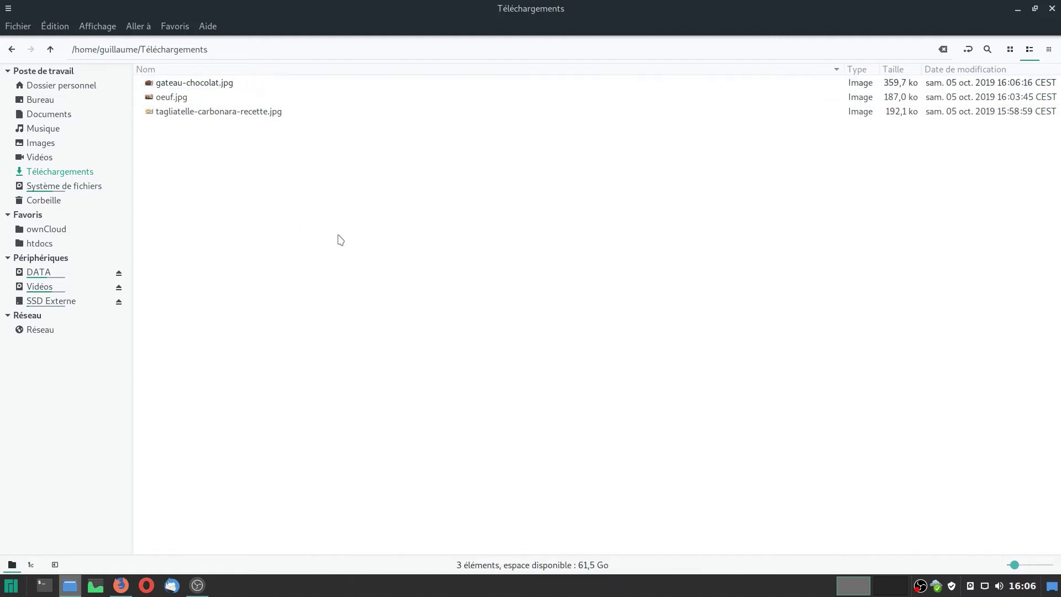
left_click(121, 585)
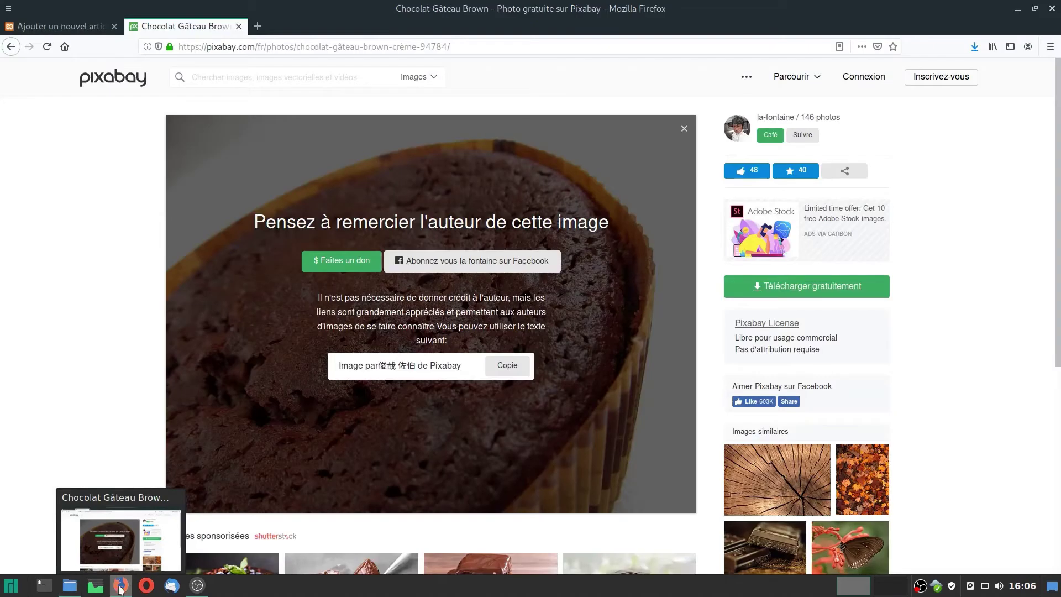
left_click(48, 27)
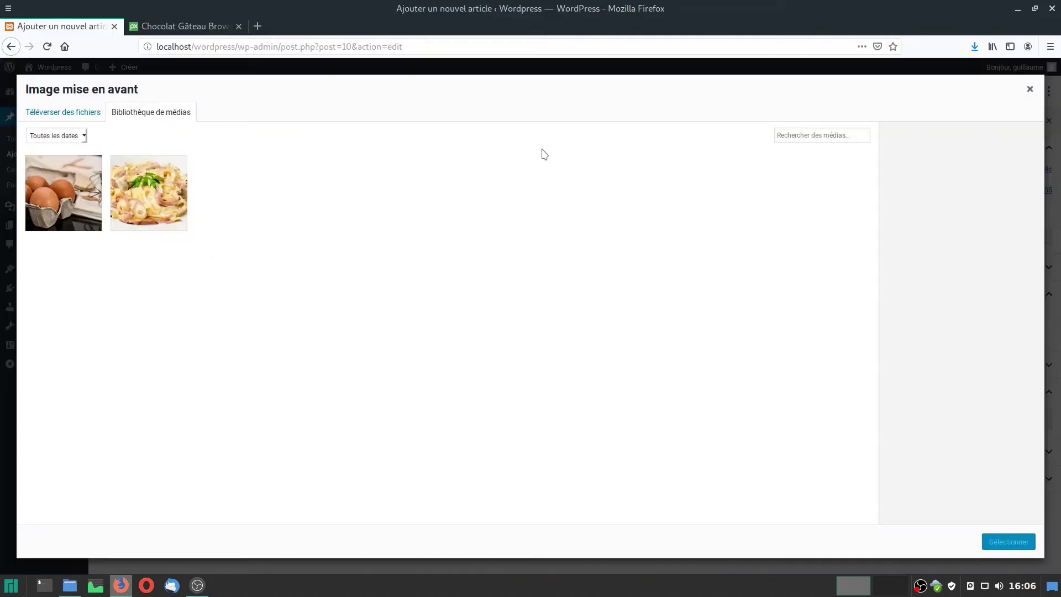
- Upload gateau-chocolat.jpg as featured image with alt text and title 'Gâteau au chocolat', then update
left_click(48, 110)
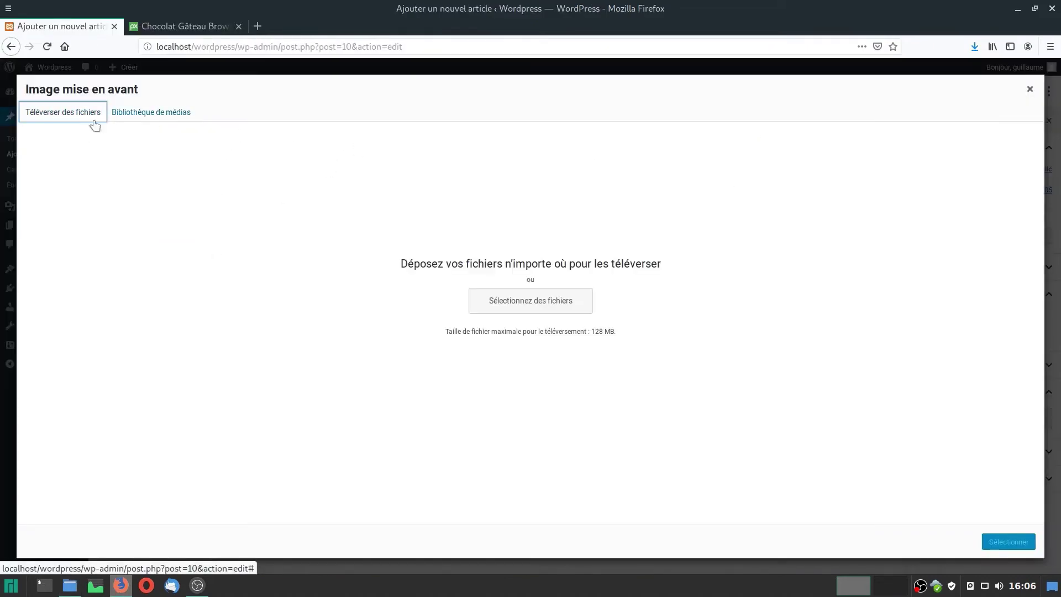
left_click(540, 300)
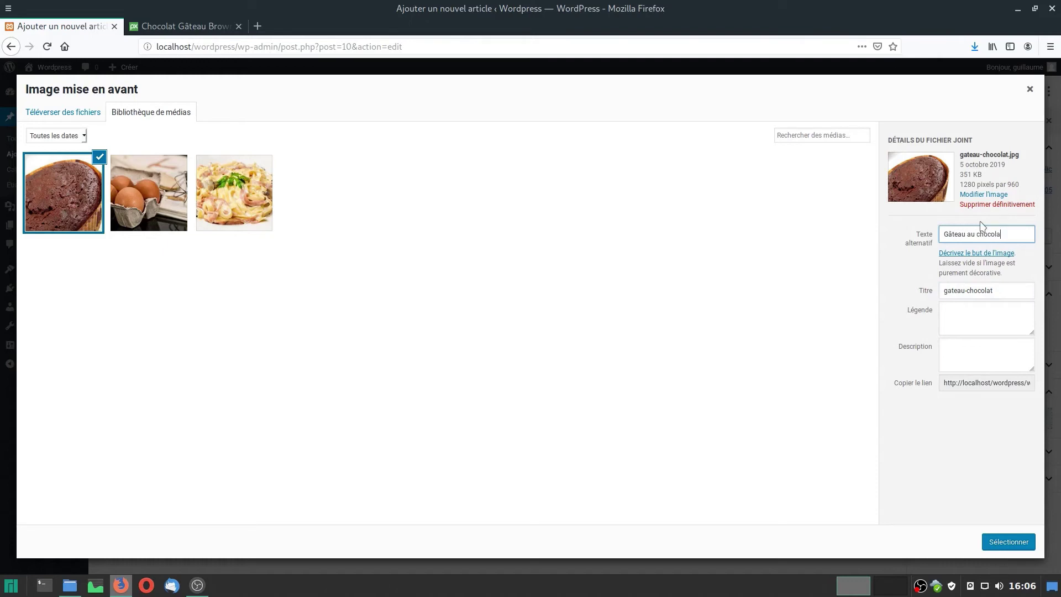
left_click_drag(1019, 238, 861, 232)
key("ctrl+c")
triple_click(995, 291)
key("ctrl+v")
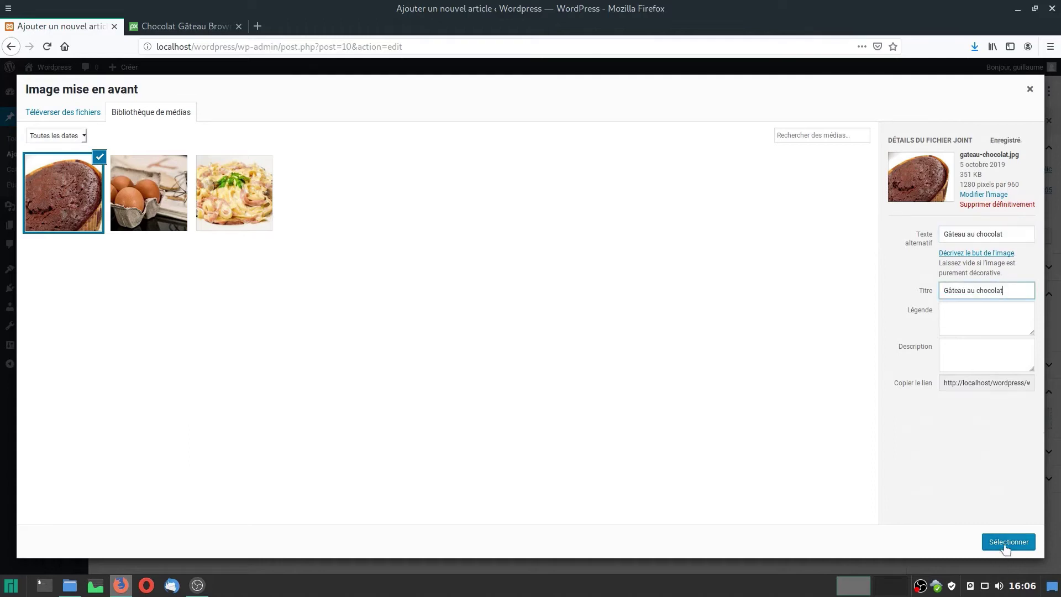
left_click(1009, 541)
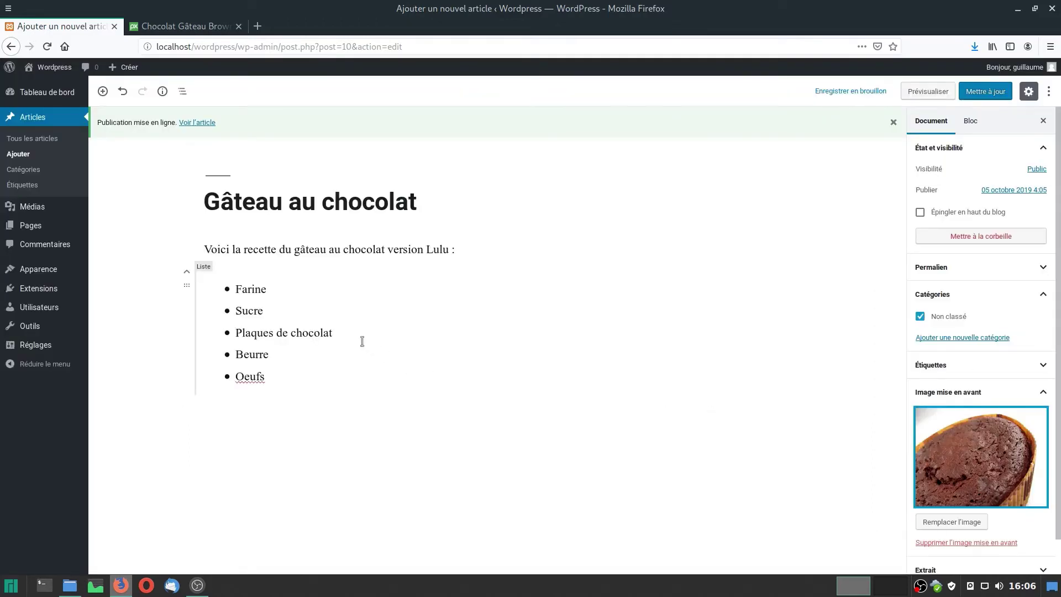
left_click(995, 93)
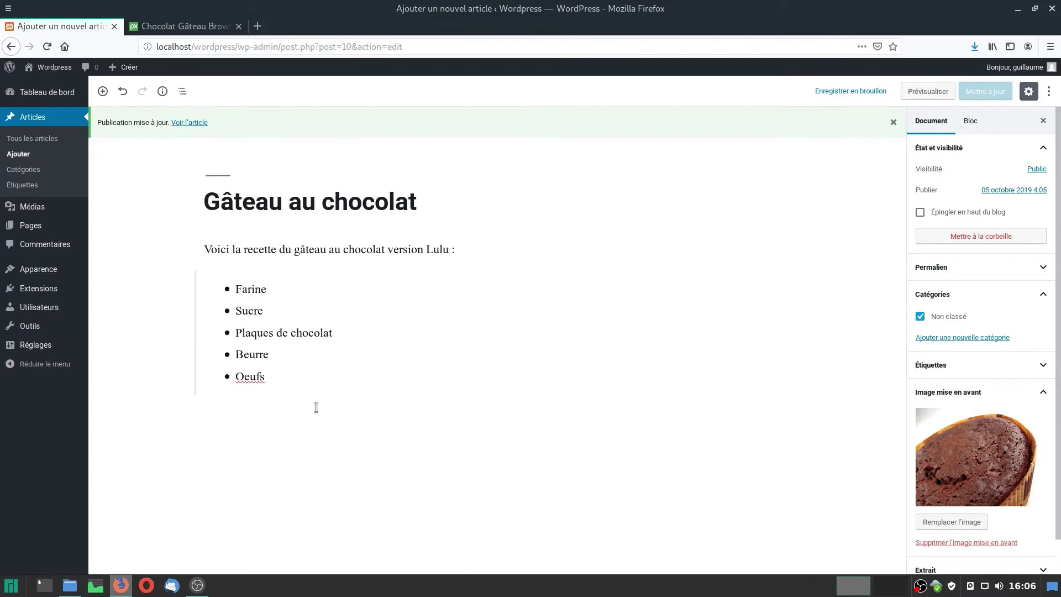
- Insert an empty Image block below the ingredient list, cancelling the file upload for now
left_click(266, 409)
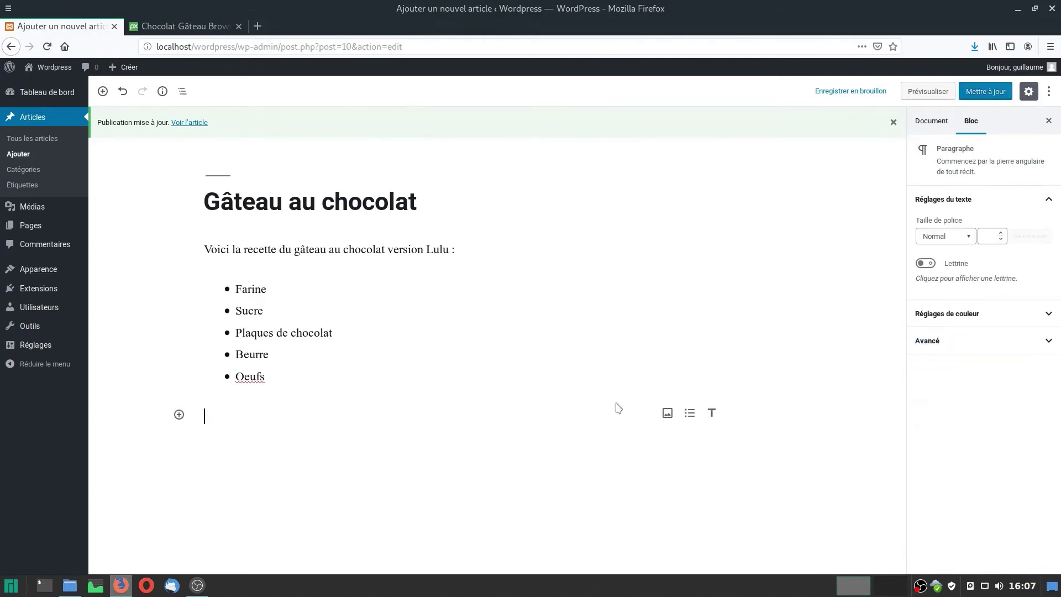
left_click(668, 415)
left_click(409, 470)
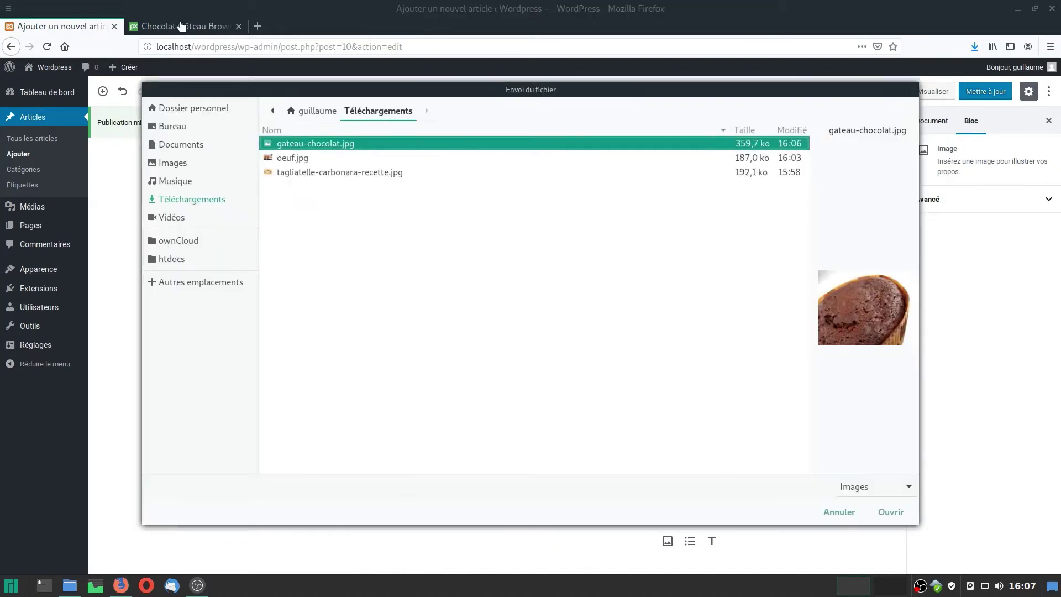
left_click(837, 512)
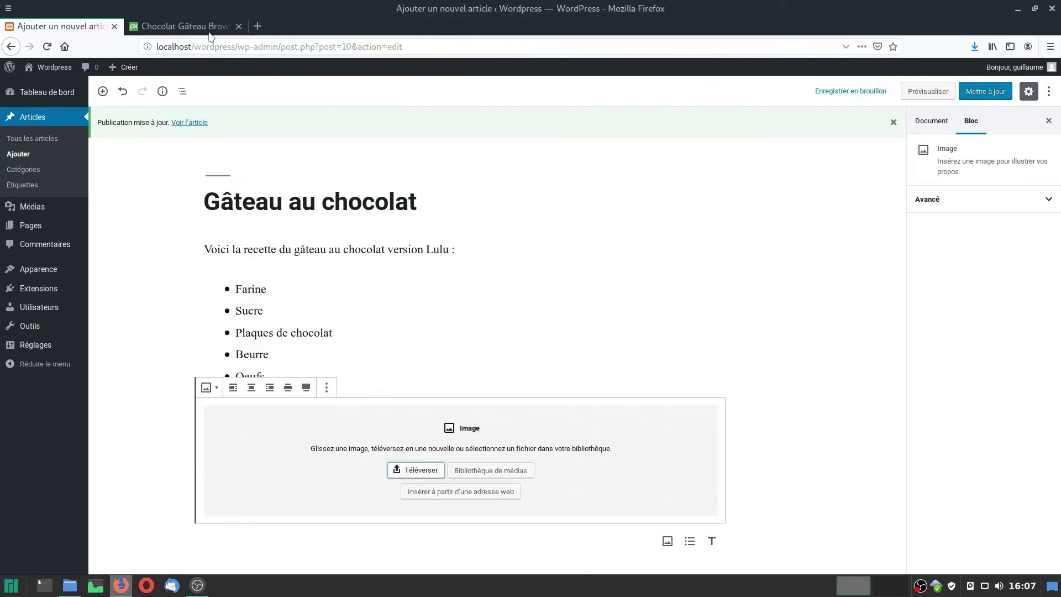
left_click(188, 26)
- Search Pixabay for 'plaque chocolat' and browse the results
left_click(286, 79)
type("plaque ch")
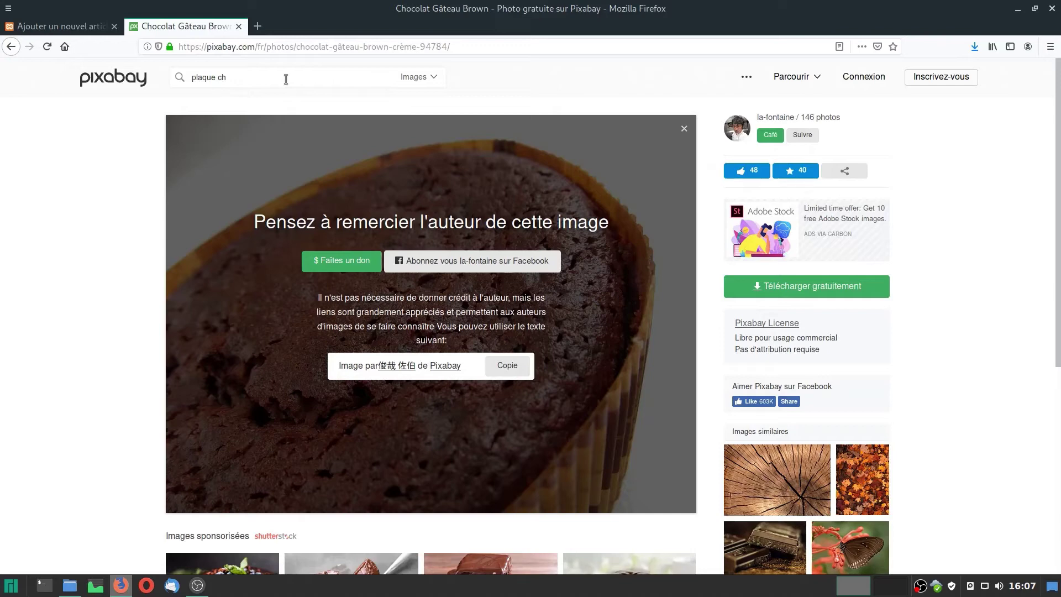
type("ocolat")
key("Return")
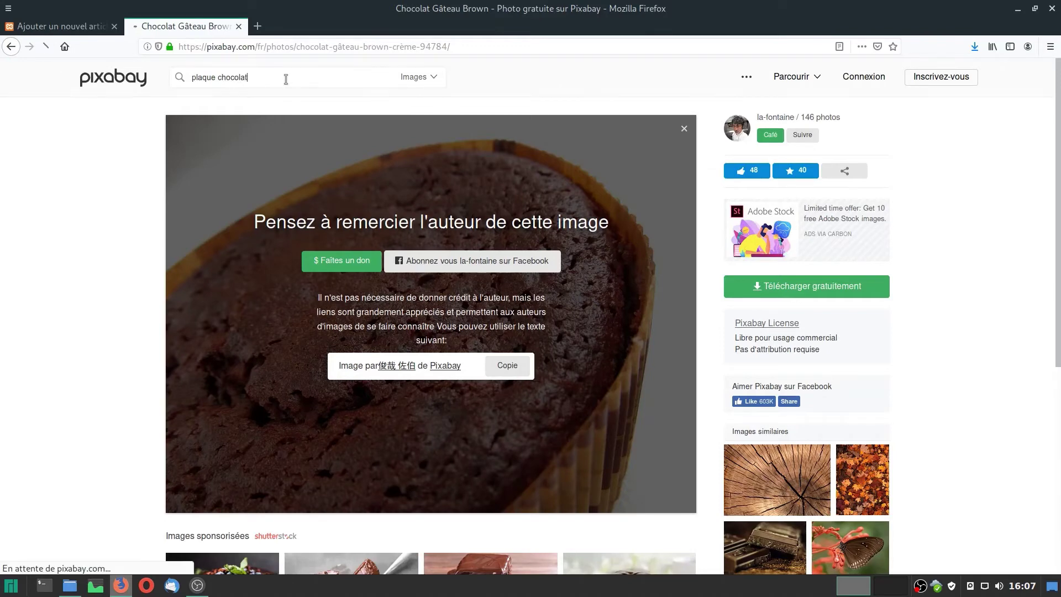
scroll(575, 354, "down", 3)
scroll(574, 354, "down", 6)
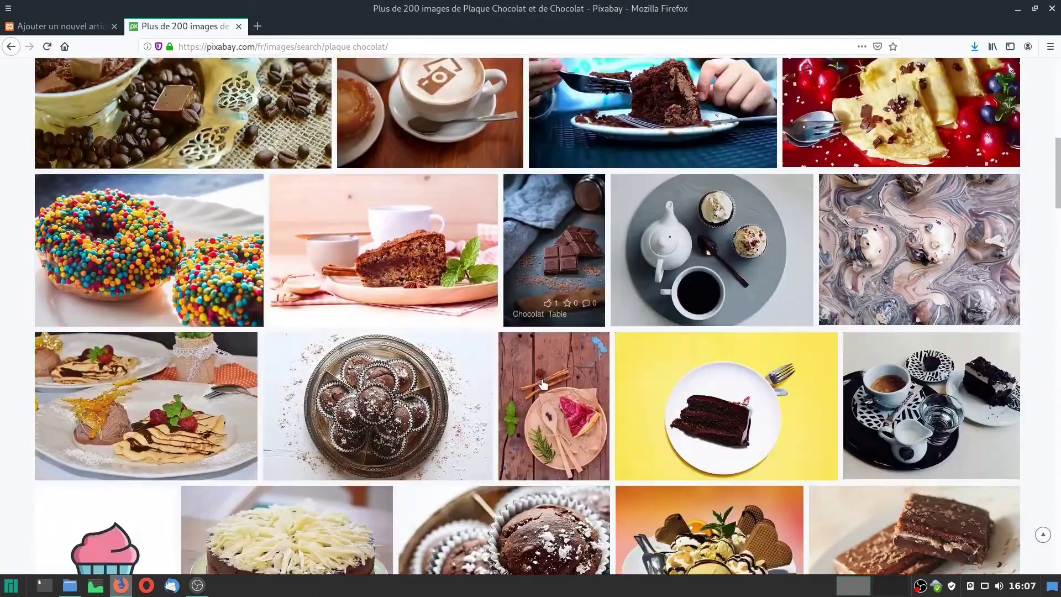
scroll(574, 354, "up", 10)
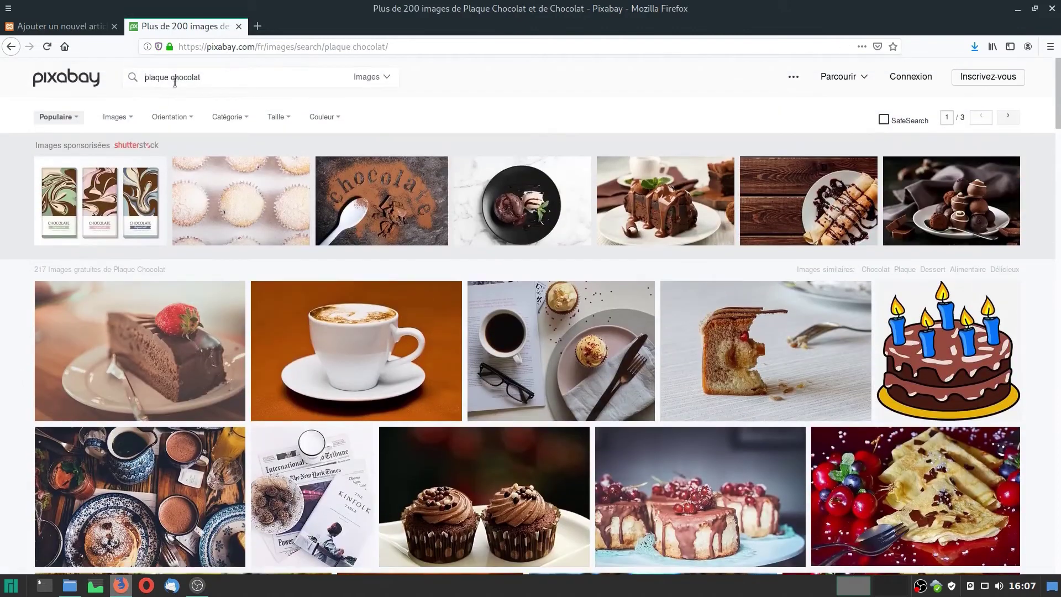
- Change the search to 'tablet chocolat' and look through the image results
left_click_drag(172, 77, 103, 77)
type("tablet")
key("Return")
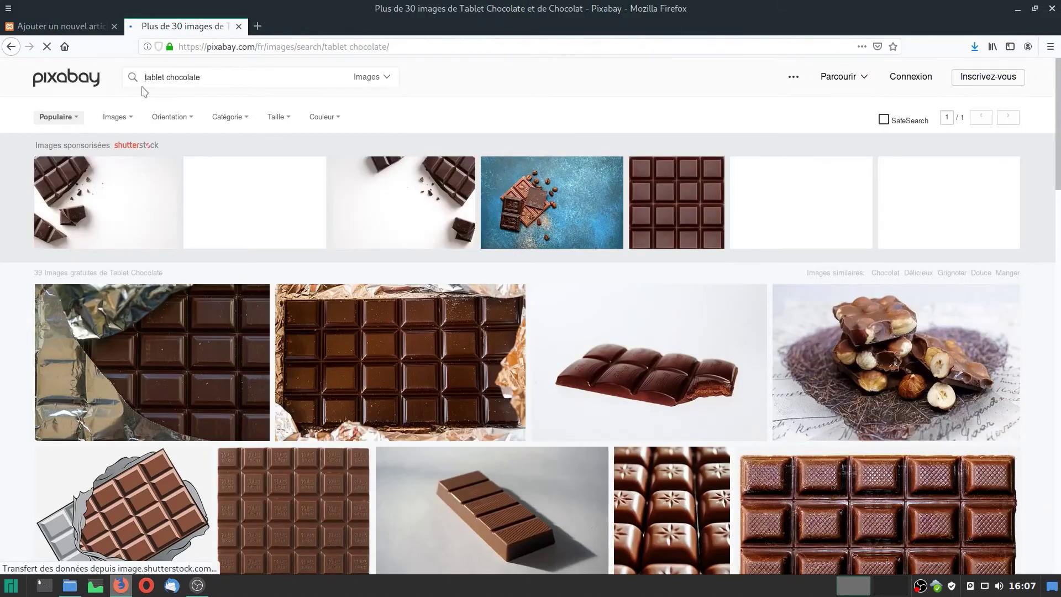
scroll(531, 390, "down", 3)
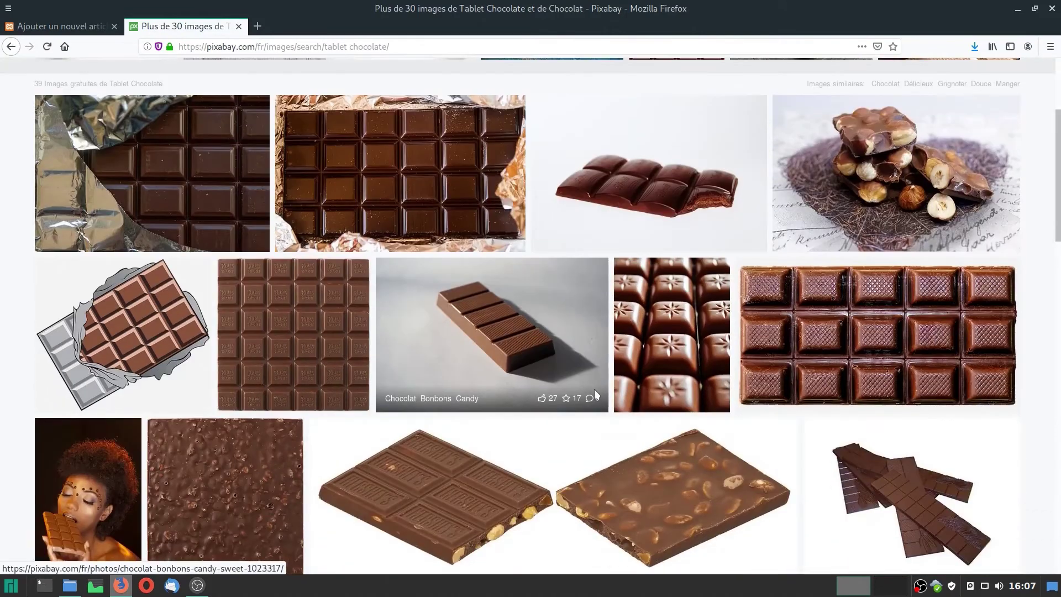
scroll(594, 389, "down", 1)
scroll(597, 395, "down", 2)
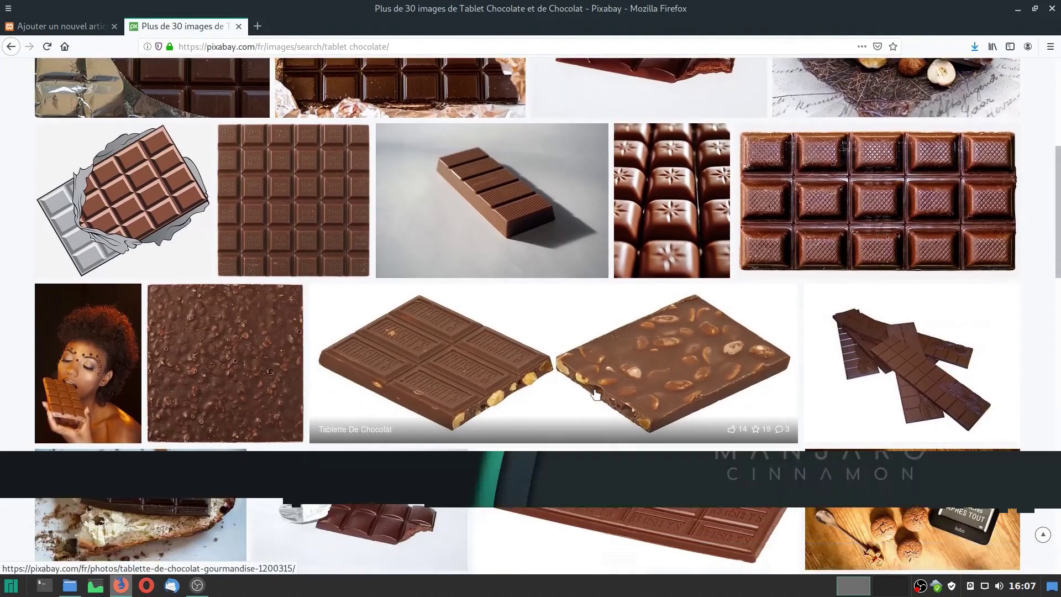
scroll(595, 394, "up", 1)
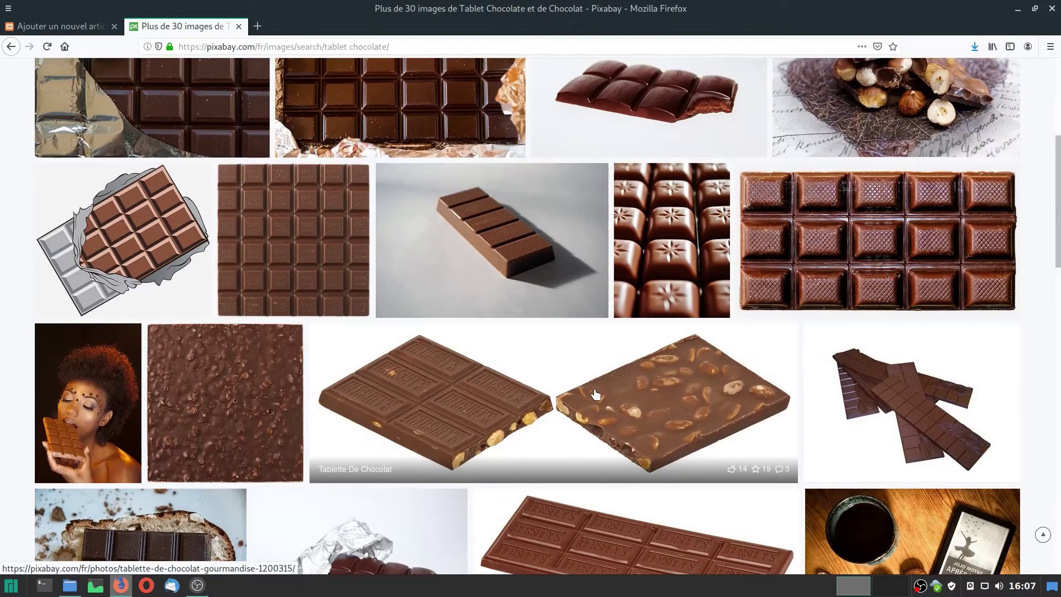
scroll(594, 393, "up", 3)
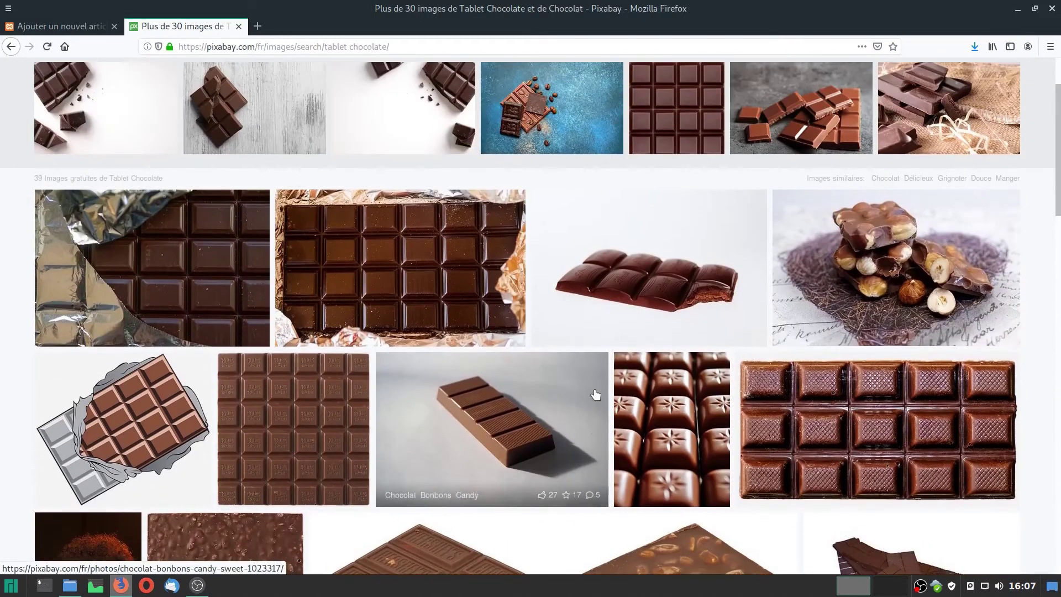
scroll(389, 275, "up", 1)
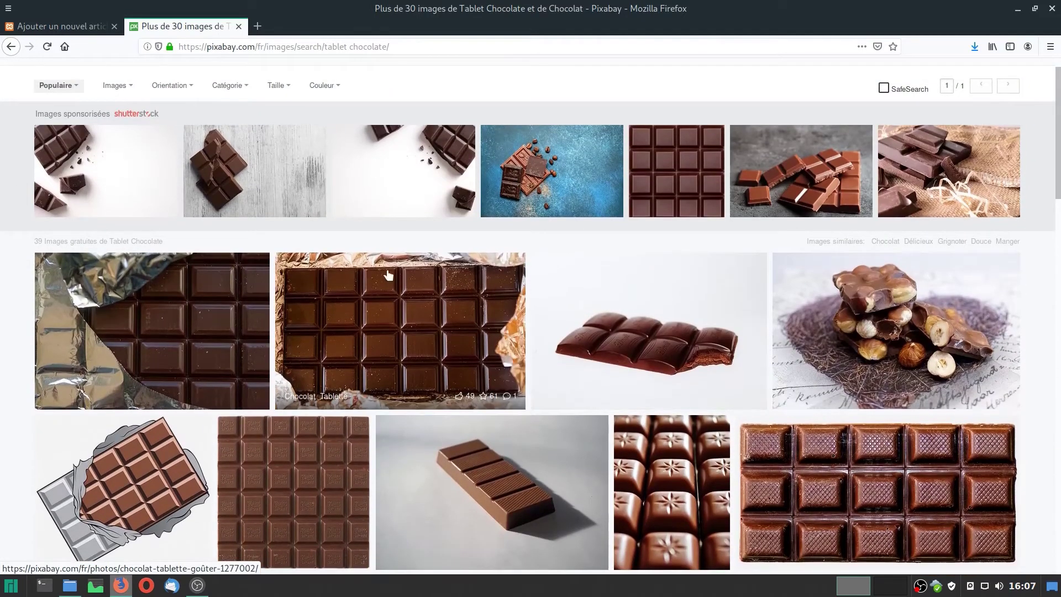
- Open the foil-wrapped chocolate bar photo and request its 1280×802 download
left_click(412, 326)
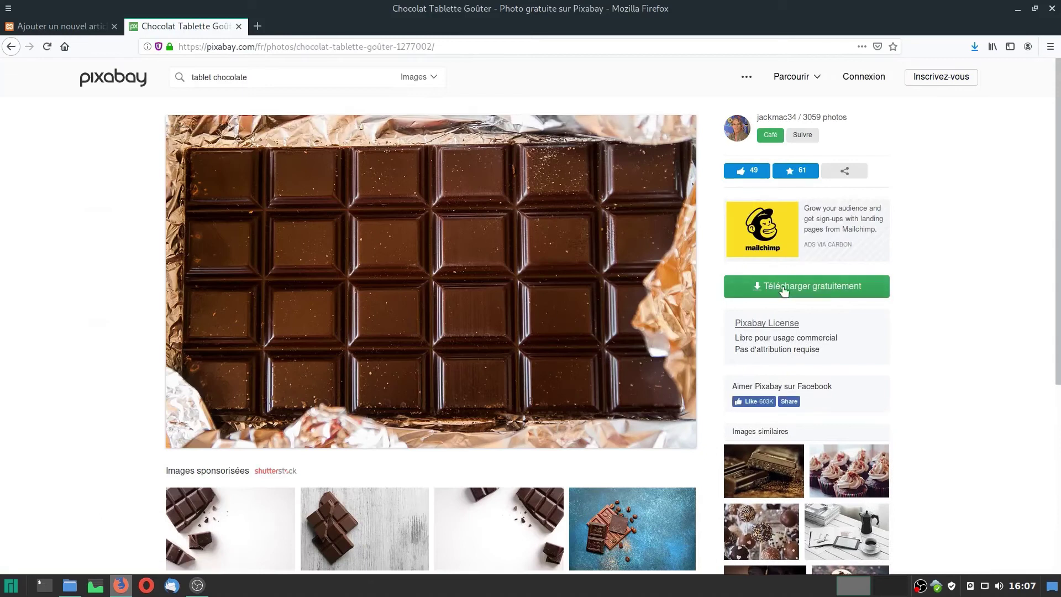
left_click(783, 290)
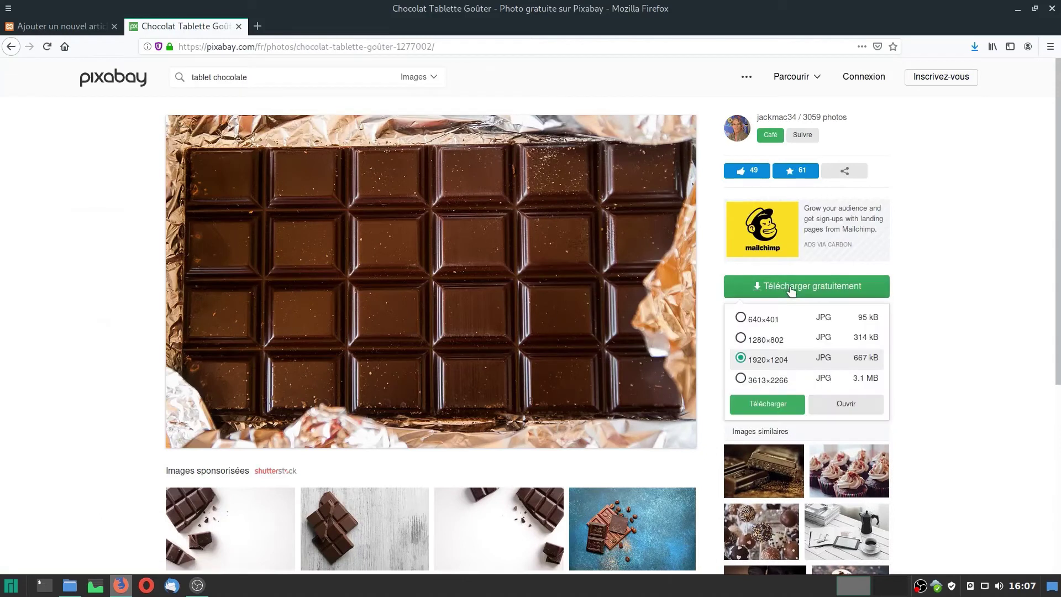
left_click(741, 339)
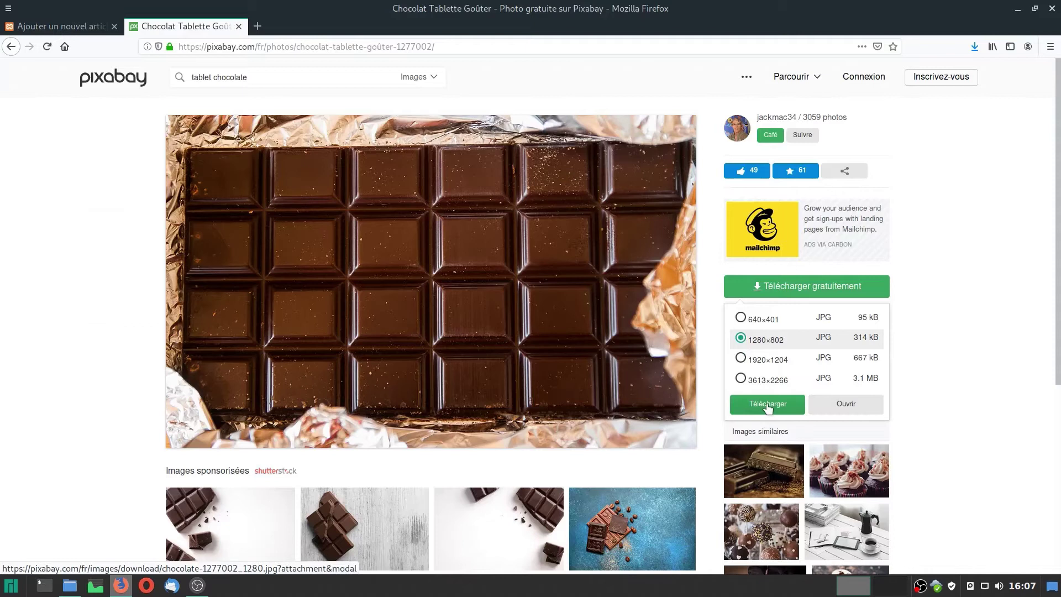
left_click(768, 404)
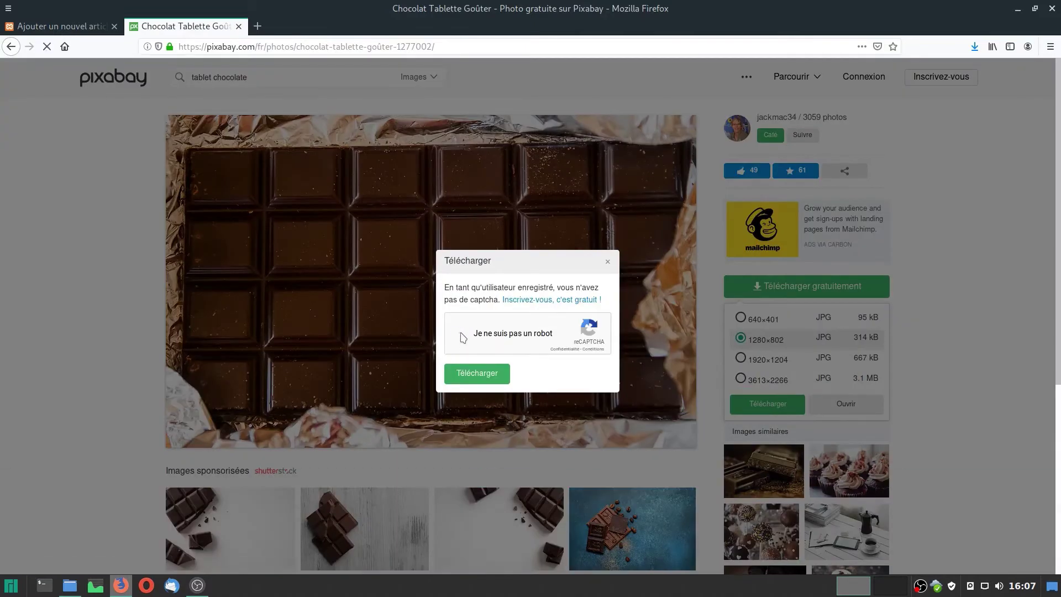
- Pass the captcha challenge and save the chocolate bar image file to disk
left_click(462, 335)
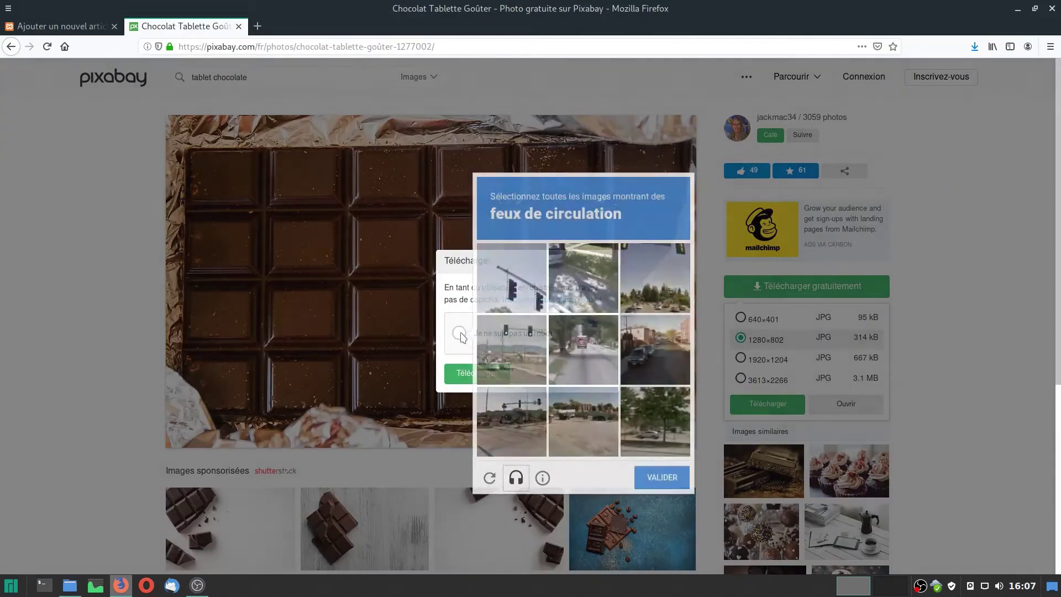
left_click(529, 279)
left_click(512, 348)
left_click(656, 280)
left_click(663, 479)
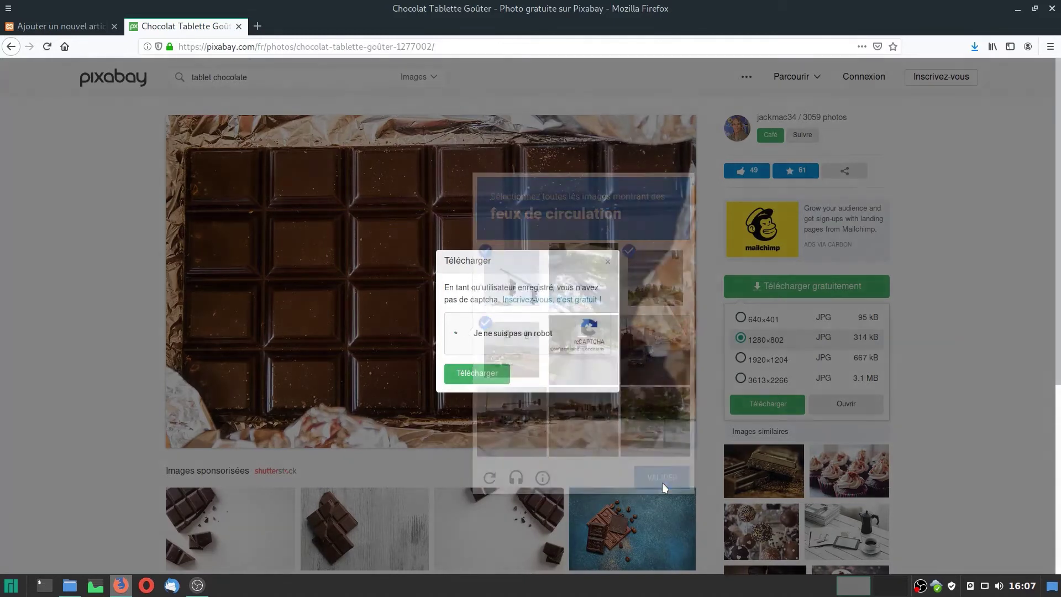
left_click(457, 372)
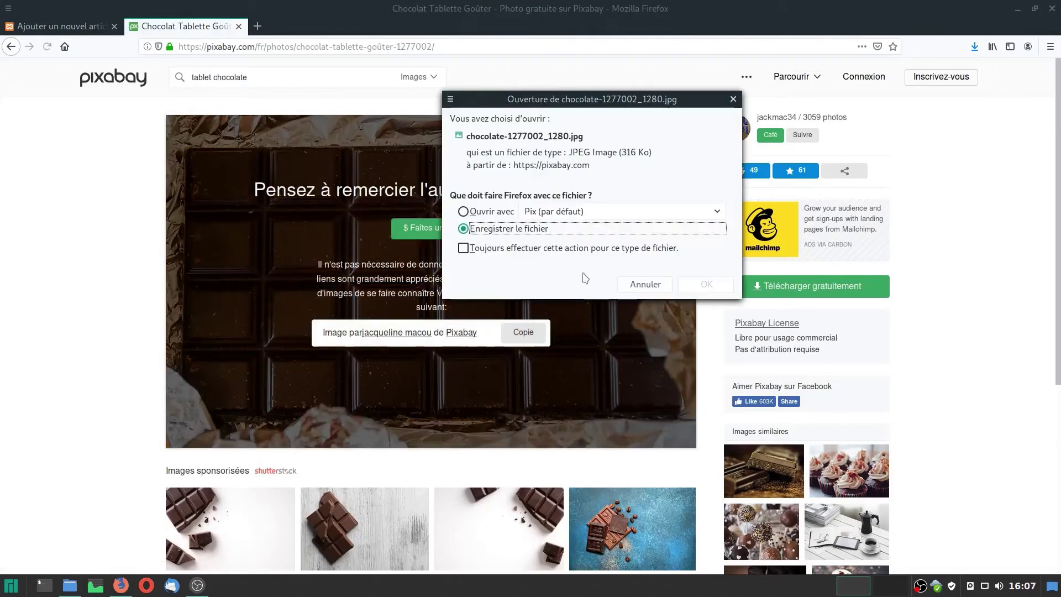
left_click(707, 284)
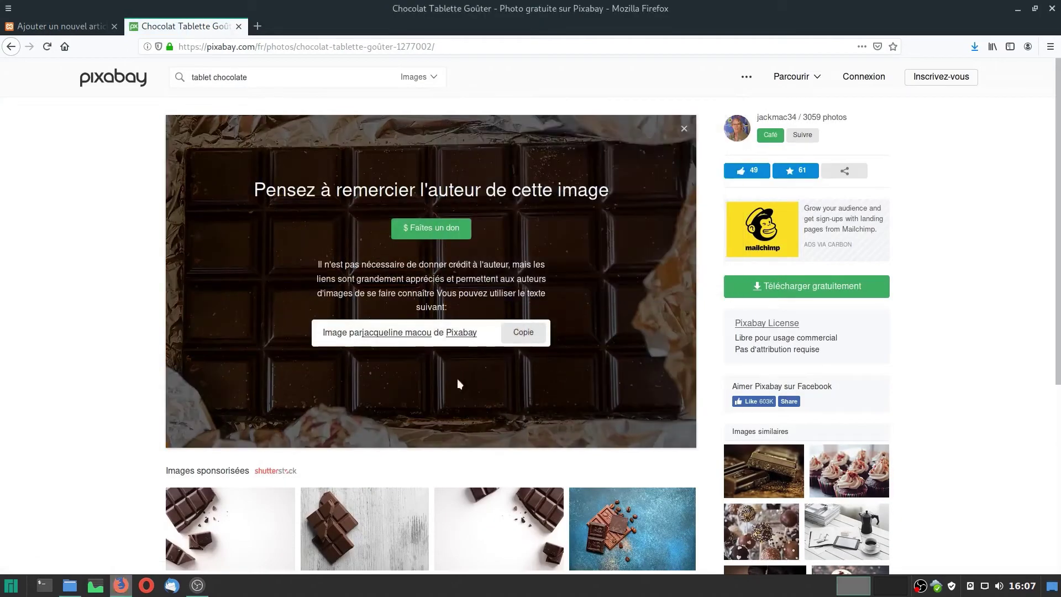
- In Nemo's downloads folder, rename the chocolate image to plaque-chocolat and return to the browser
left_click(68, 587)
left_click(200, 85)
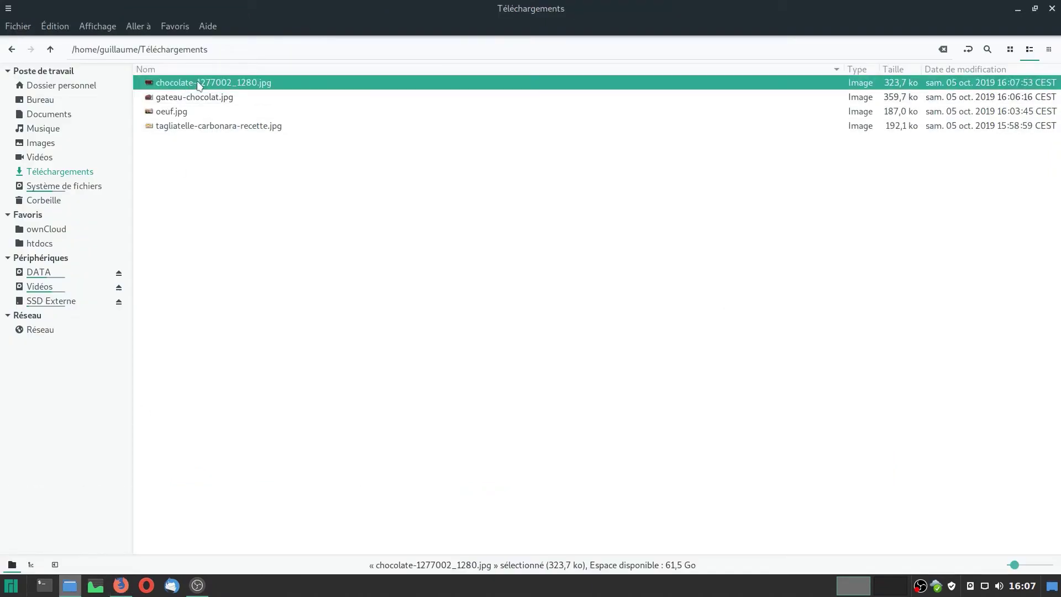
right_click(200, 85)
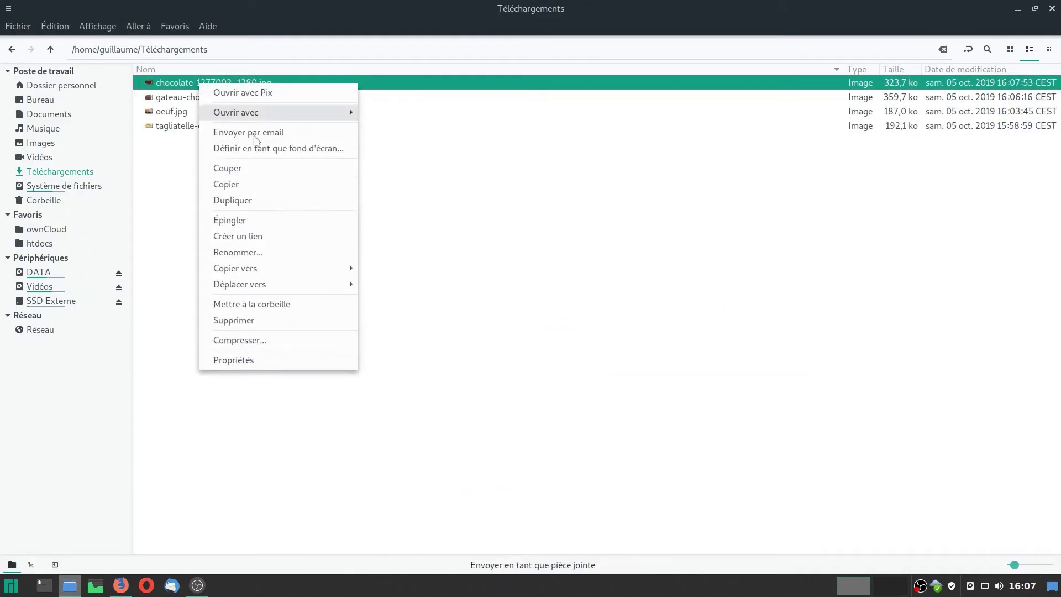
left_click(246, 253)
type("plaque")
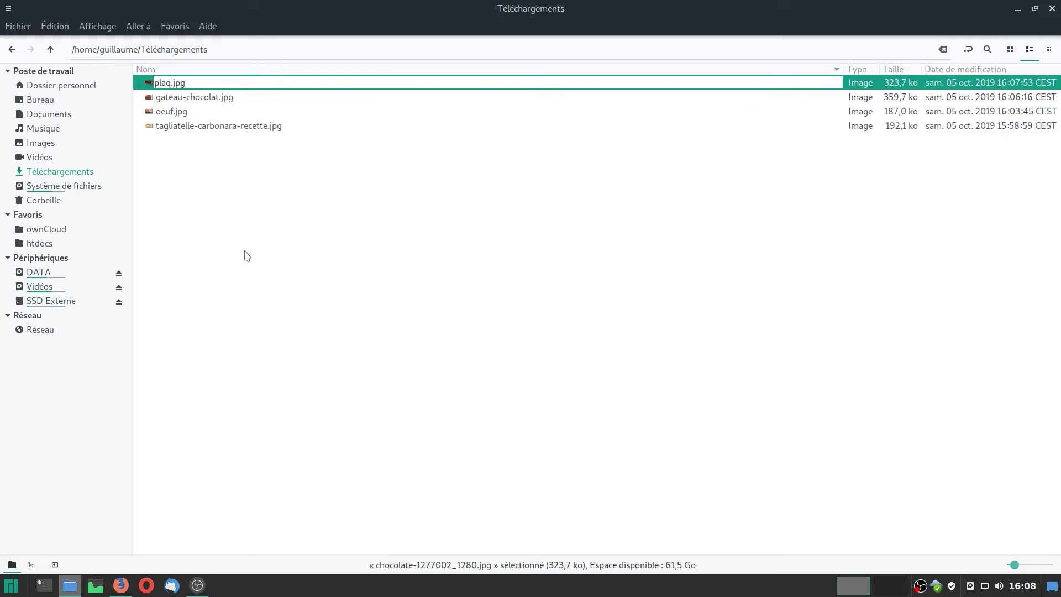
type("-chocola")
type("t")
key("Return")
key("alt+Tab")
- Upload plaque-chocolat.jpg into the image block and set its size to Moyenne
left_click(310, 172)
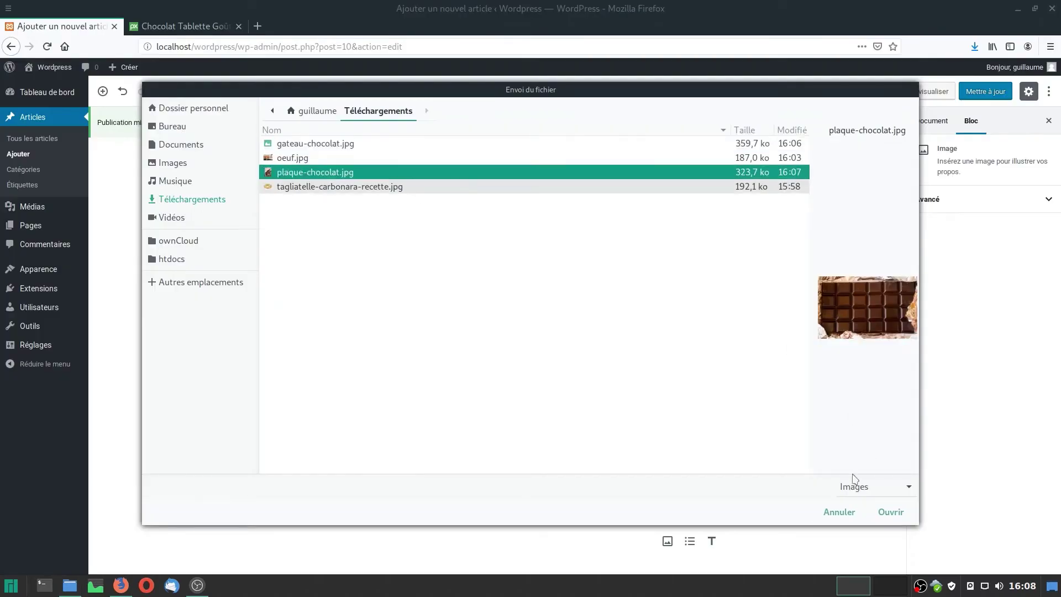
left_click(891, 512)
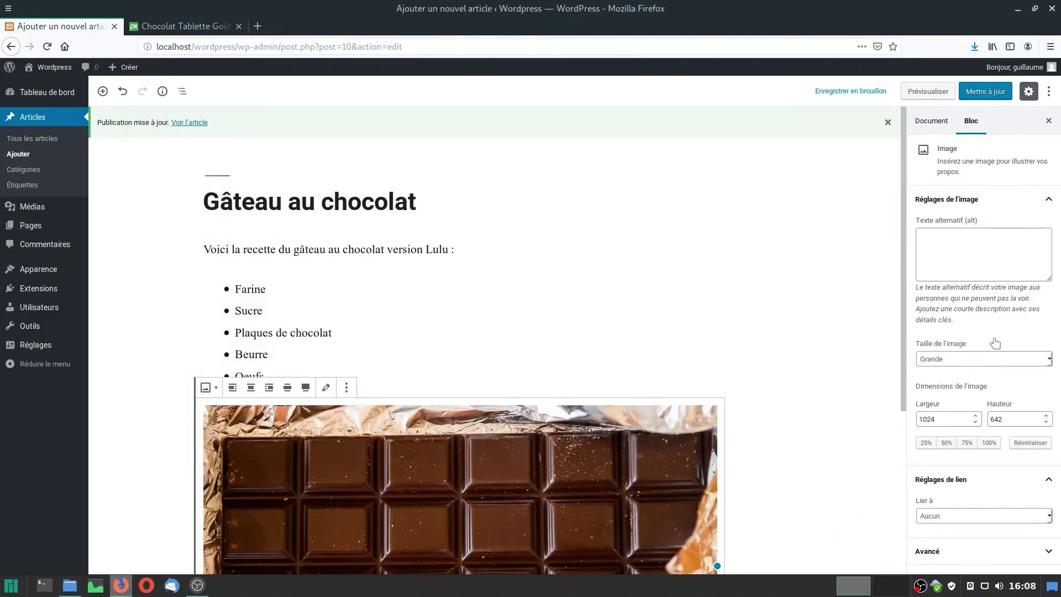
left_click(948, 361)
left_click(945, 389)
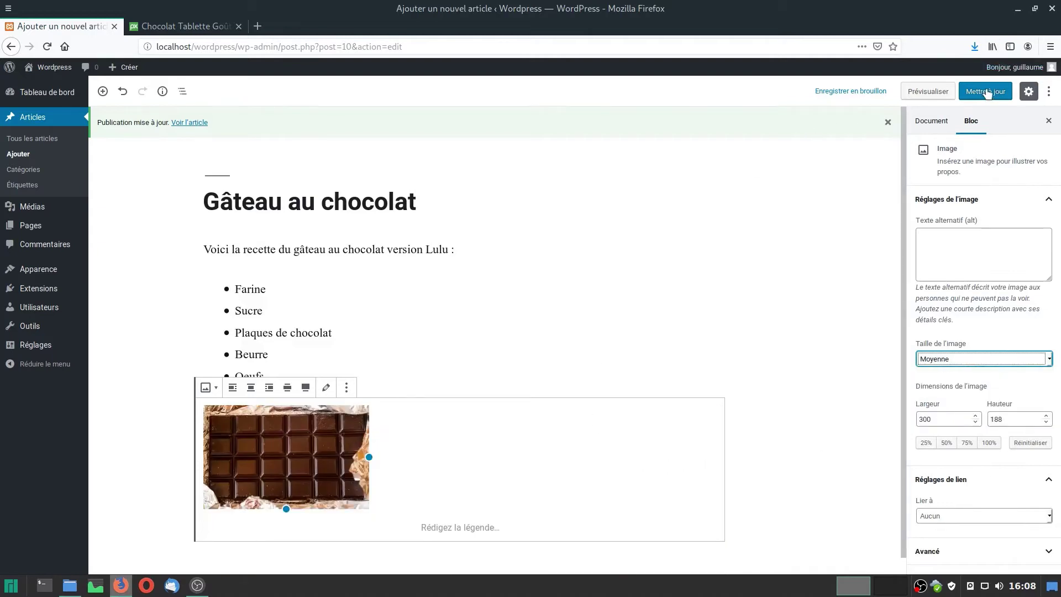
- Give the image the alt text 'Plaque de chocolat' and update the post
left_click(972, 246)
type("Plaque de chocolat")
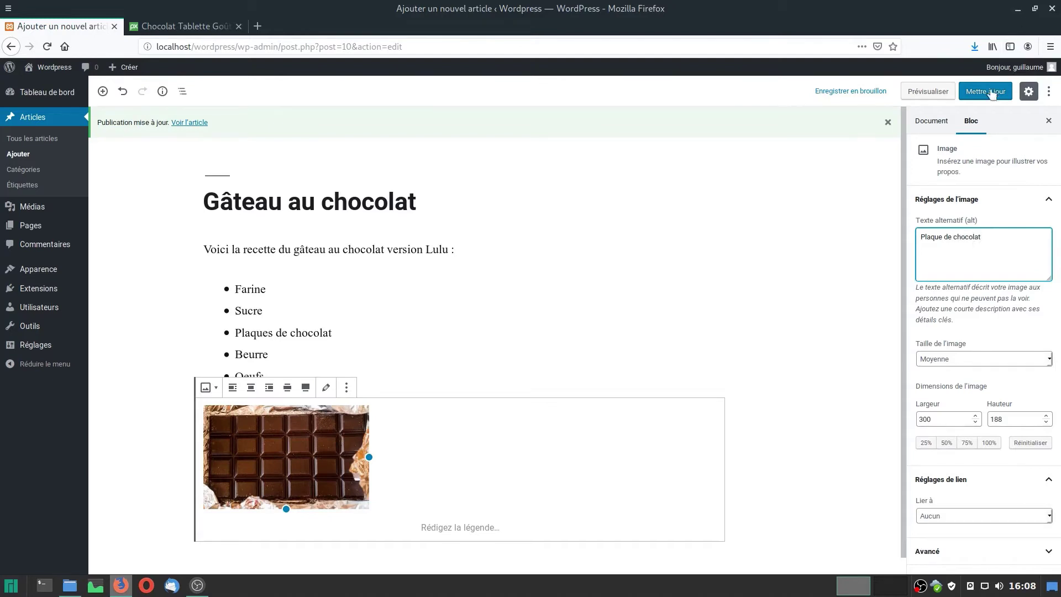
left_click(986, 91)
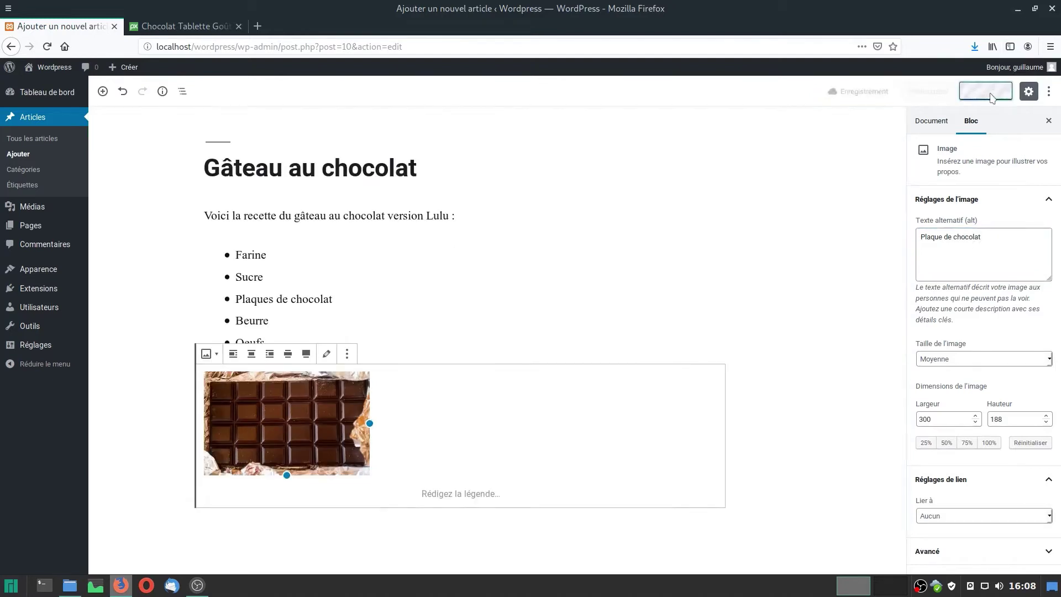
- Open the public front page and scroll through the Gâteau au chocolat post and the other posts
left_click(54, 67)
scroll(469, 209, "down", 10)
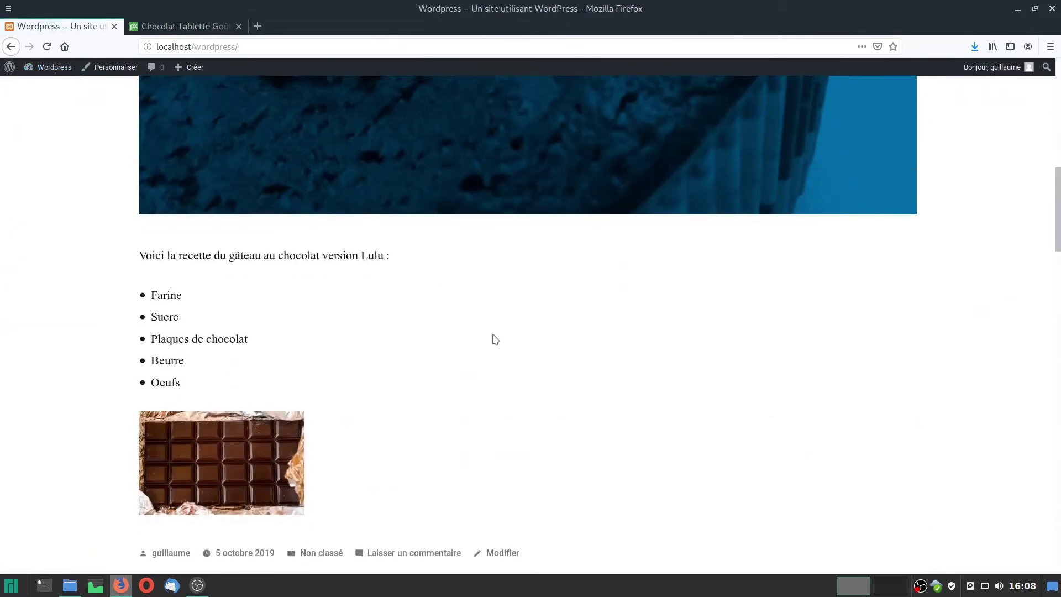
scroll(494, 334, "down", 15)
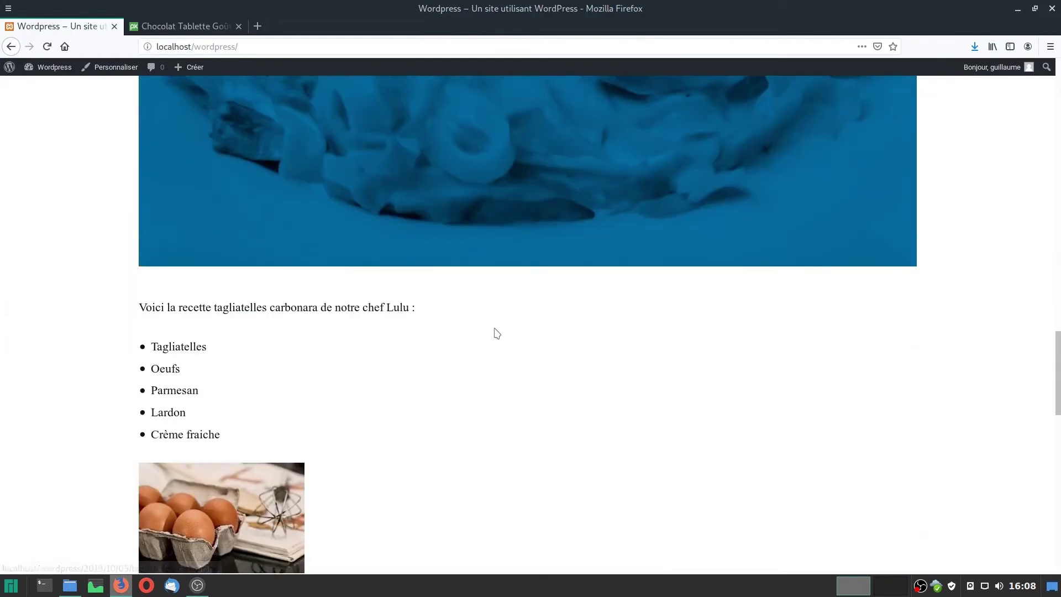
scroll(497, 333, "down", 10)
scroll(496, 335, "down", 4)
scroll(429, 306, "down", 4)
scroll(429, 308, "up", 15)
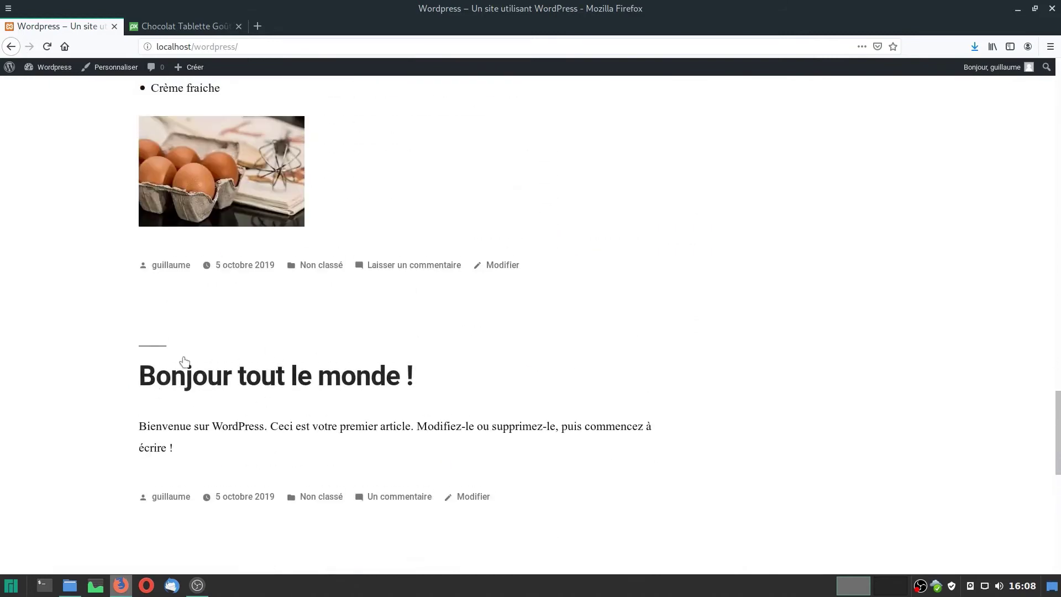
scroll(111, 353, "up", 20)
mouse_move(54, 67)
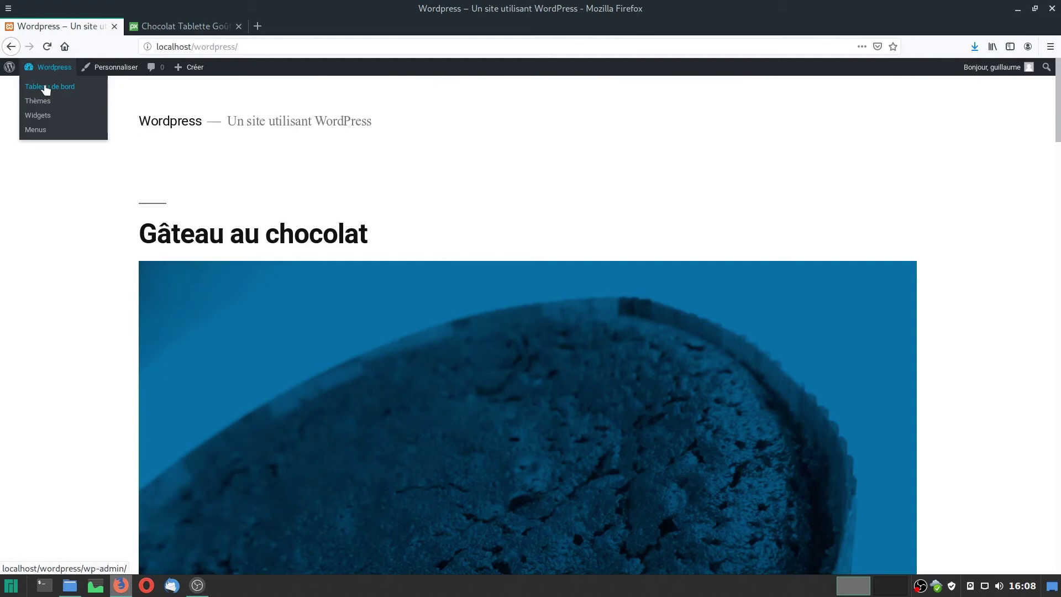
- Trash the 'Bonjour tout le monde !' post from the dashboard's Articles list
left_click(46, 87)
left_click(33, 160)
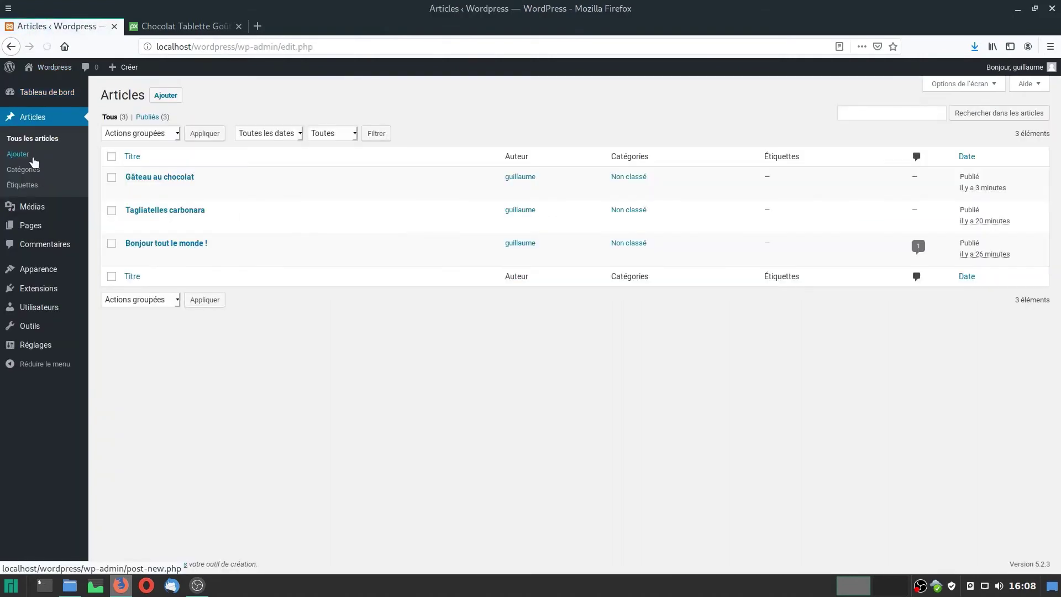
mouse_move(199, 247)
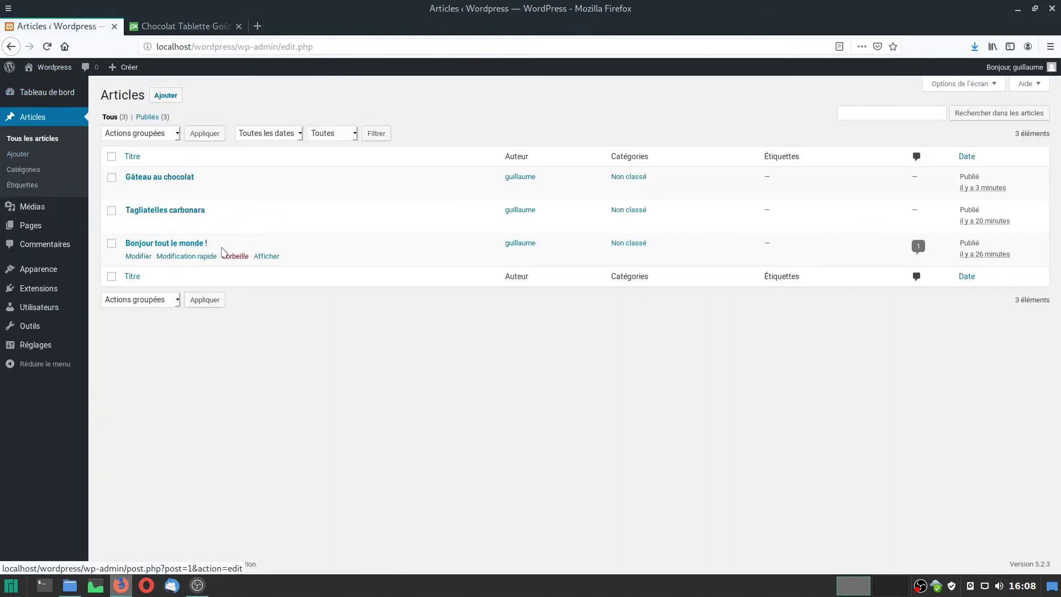
left_click(234, 257)
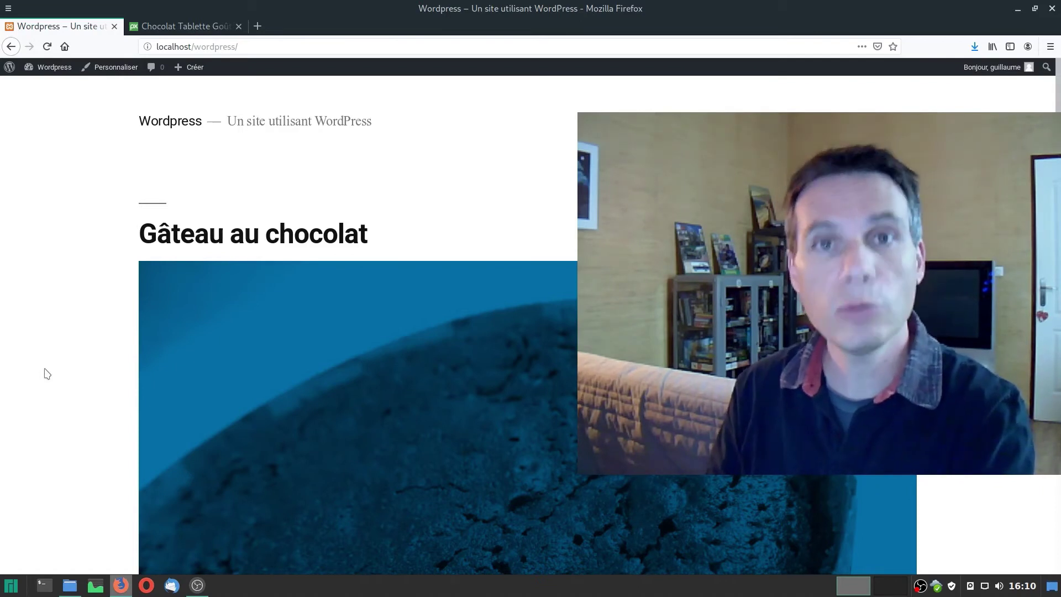
- Show the Créer dropdown in the admin bar on the front page
mouse_move(191, 72)
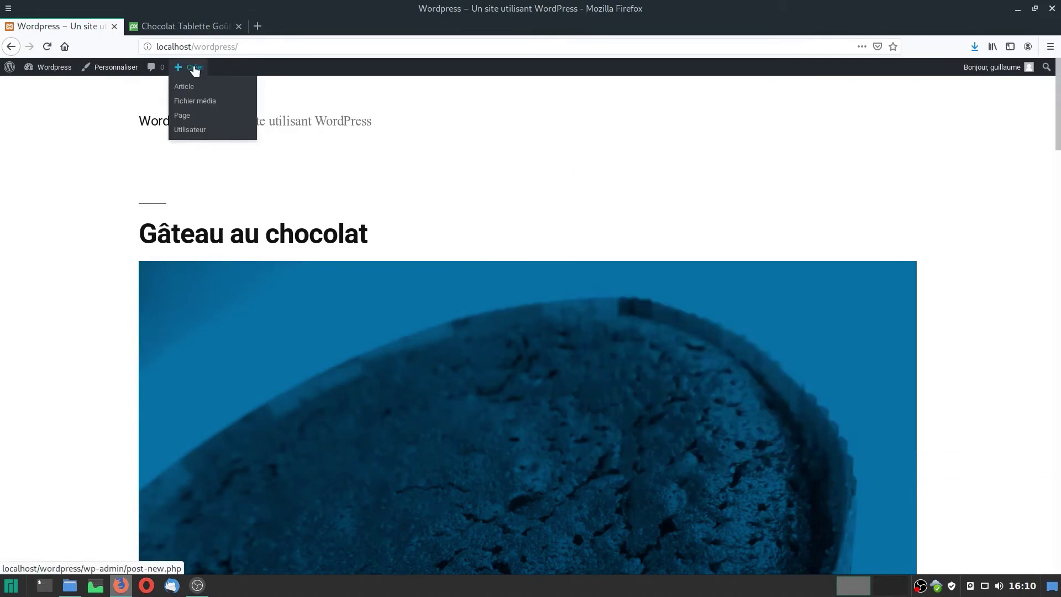
- Create a page titled 'Accueil' with a paragraph welcoming visitors to Chez Lulu's traditional French cuisine
left_click(182, 121)
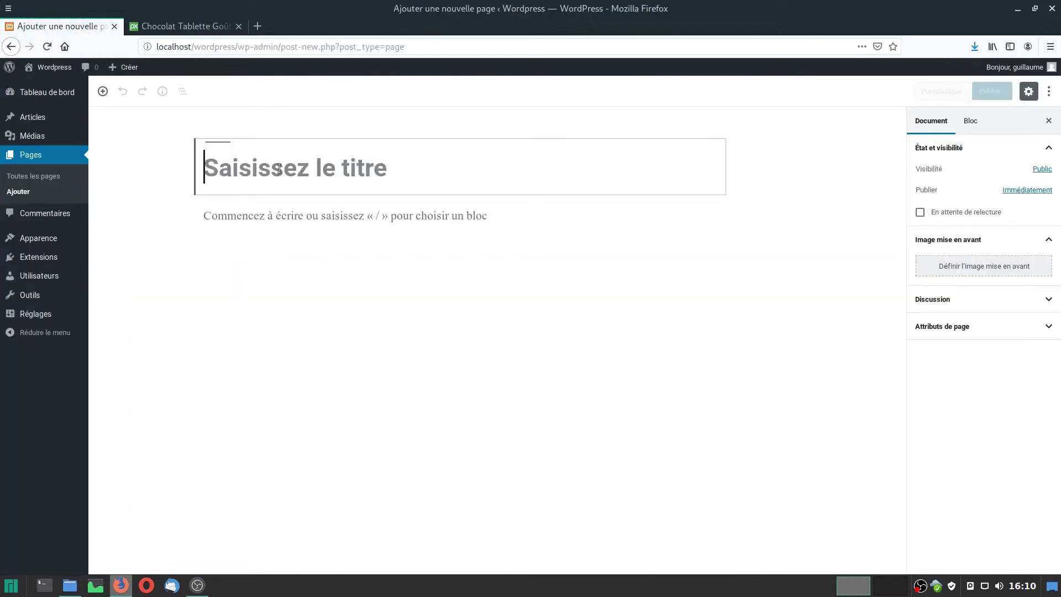
type("Acc")
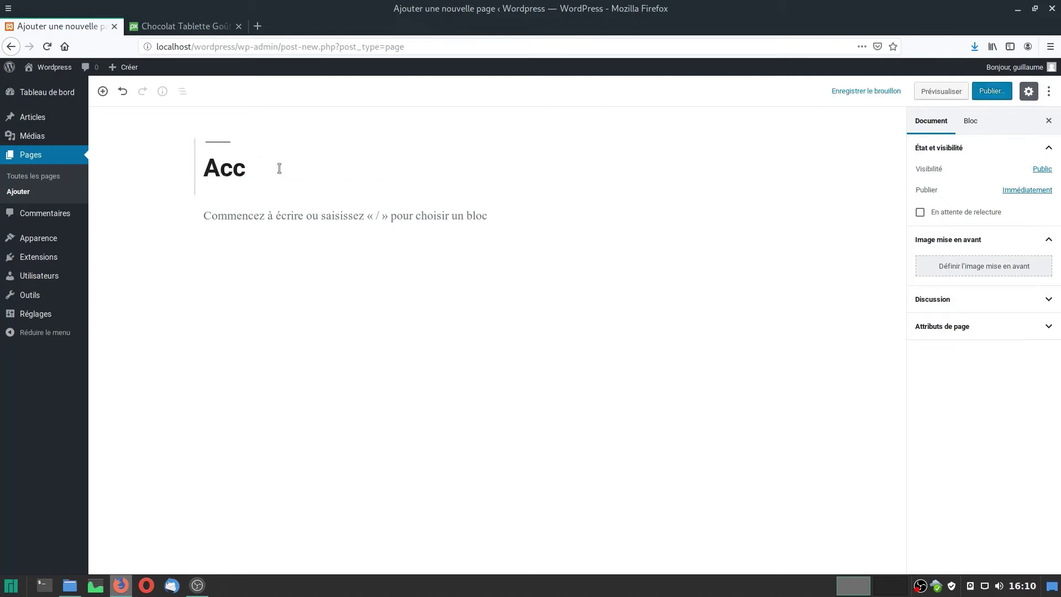
type("ueil")
left_click(288, 214)
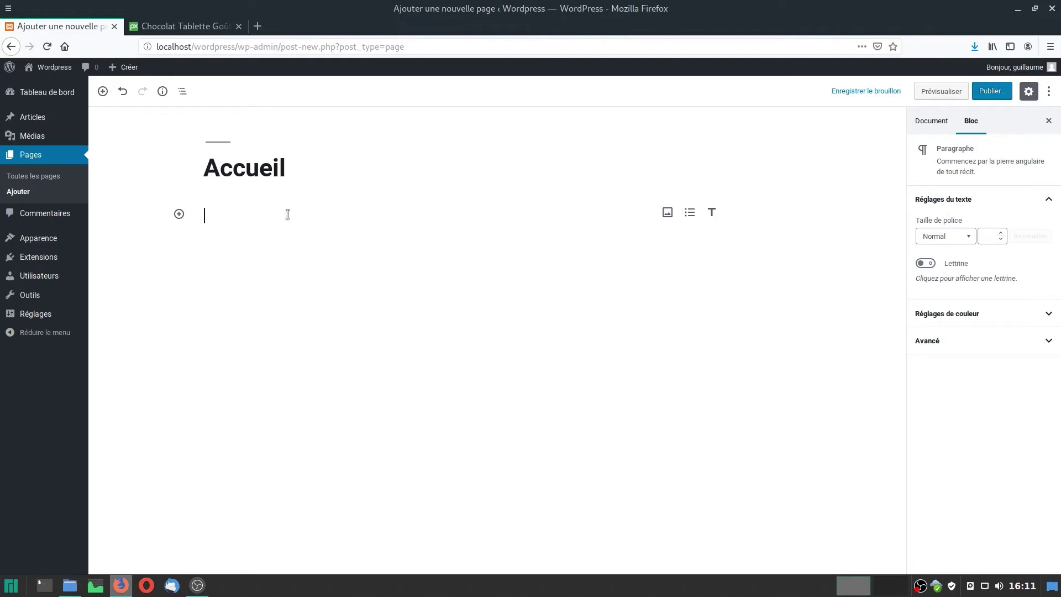
type("Le restaurant Chez Lu")
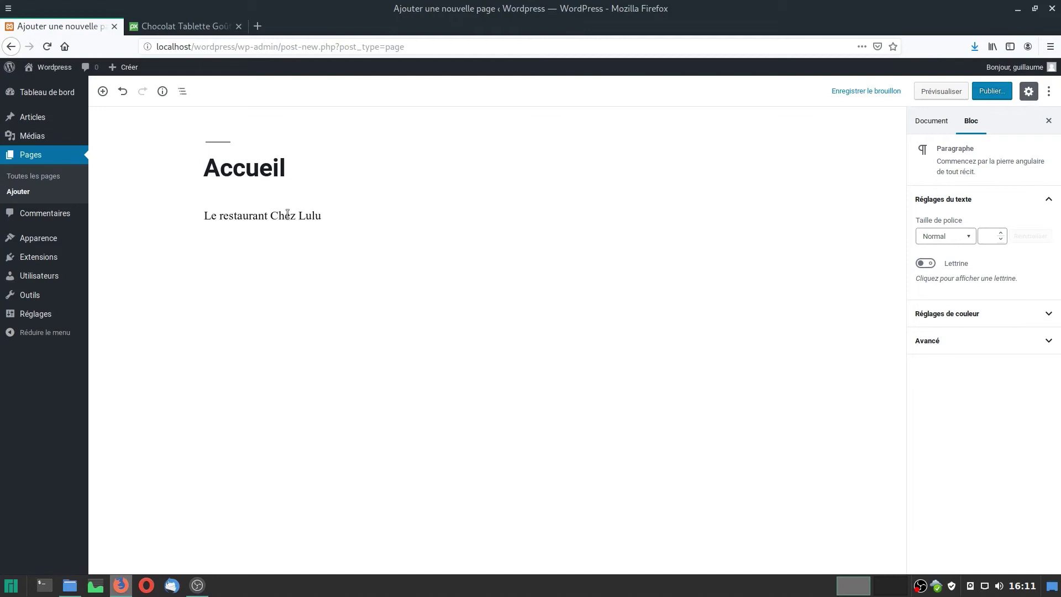
type("lu vous accueille au 13 rue des Lilas à ")
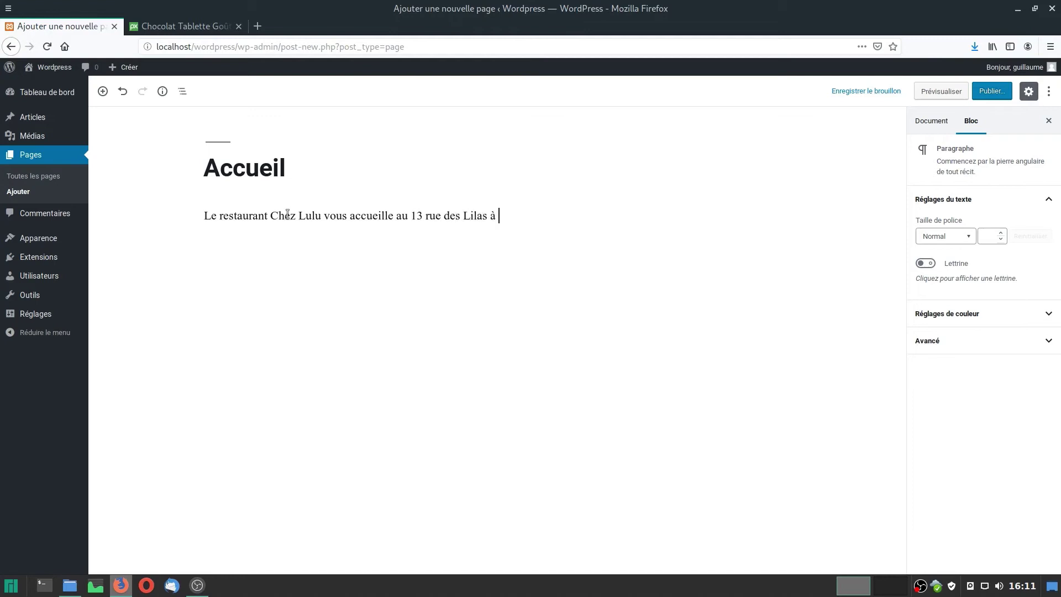
type("Bordeaux. Venez gouter à la délicieuse cuisi")
type("tr")
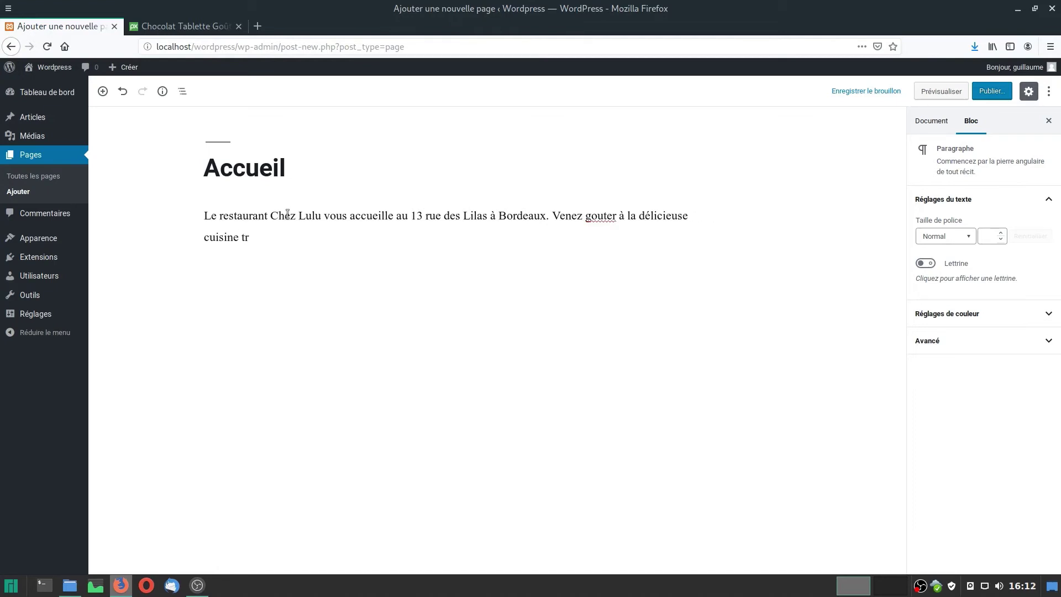
type("aditionnelle française d")
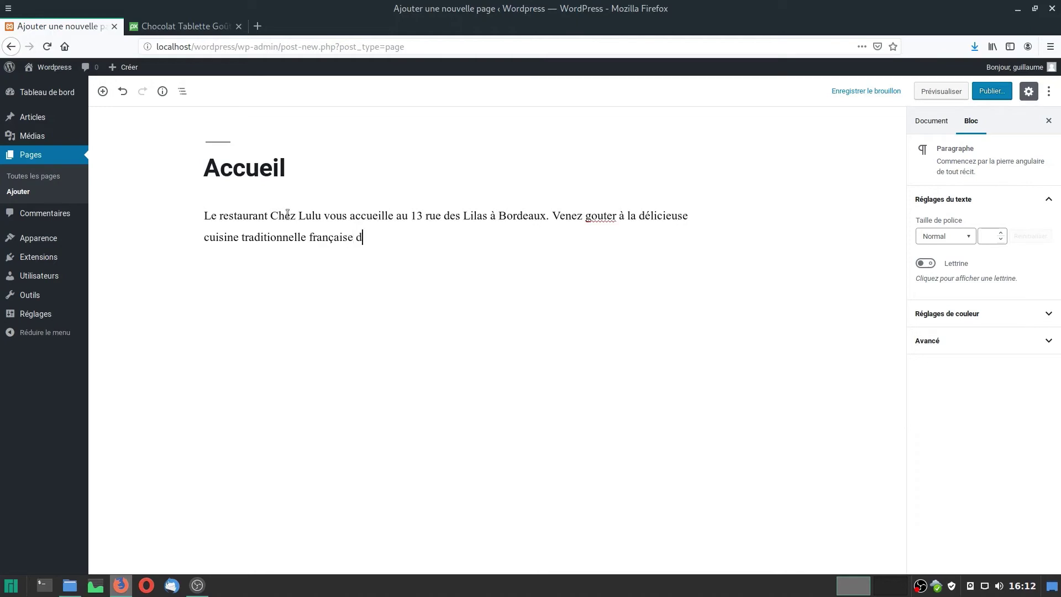
type("e notre chef Lulu.")
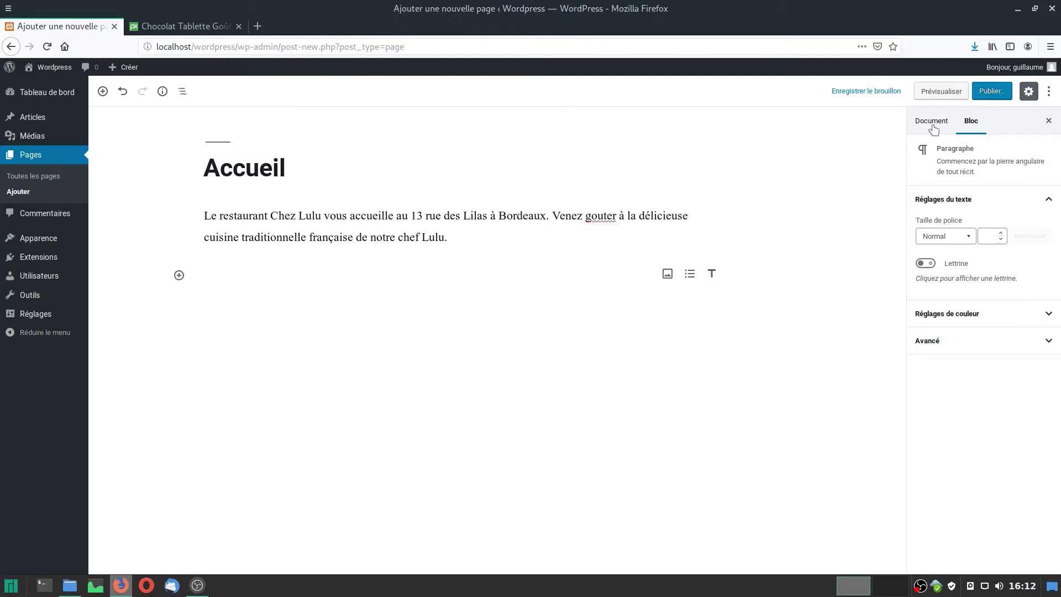
left_click(933, 122)
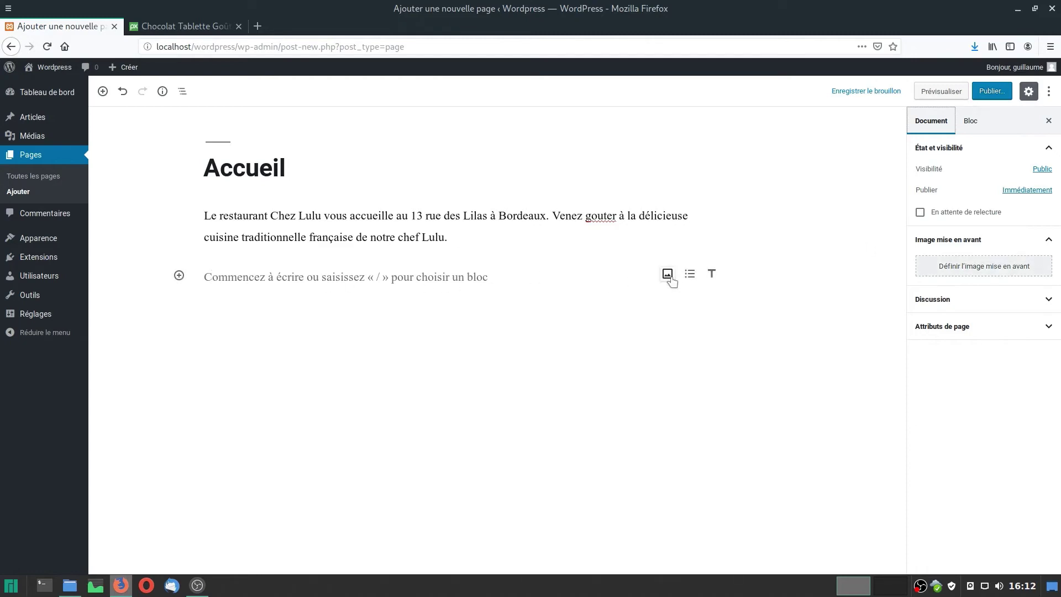
- Search Google Images for 'restaurant chez lulu' limited to large images
key("ctrl+Tab")
left_click(261, 48)
type("restaurant chez lulu")
key("Return")
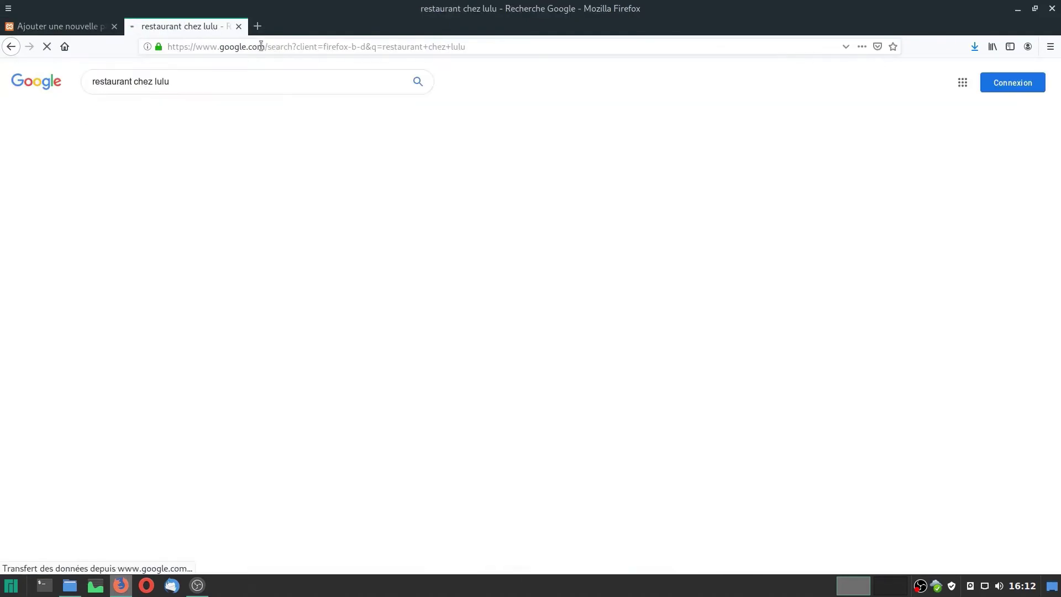
left_click(436, 118)
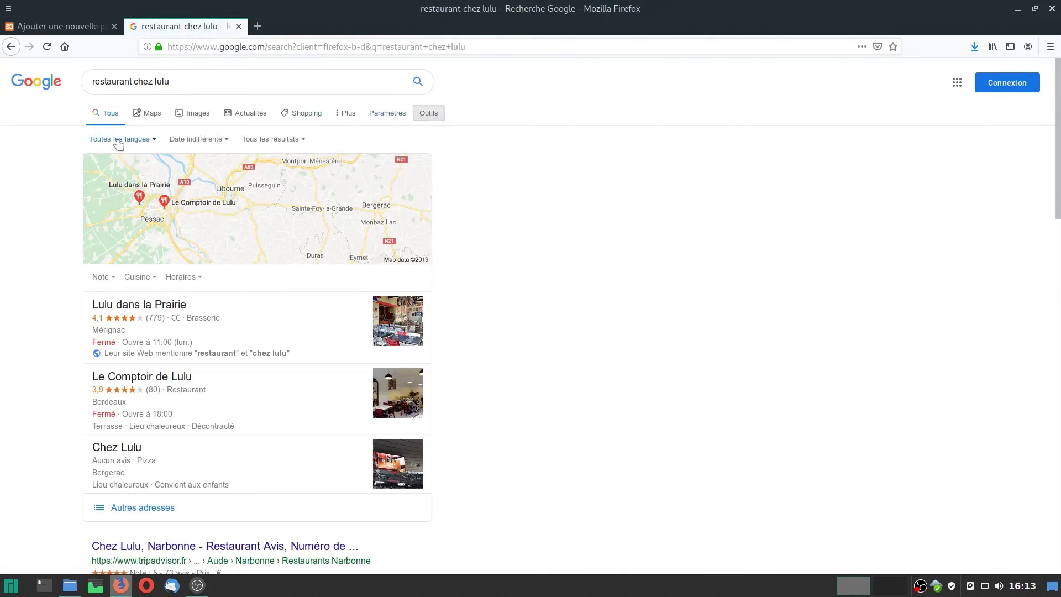
left_click(194, 114)
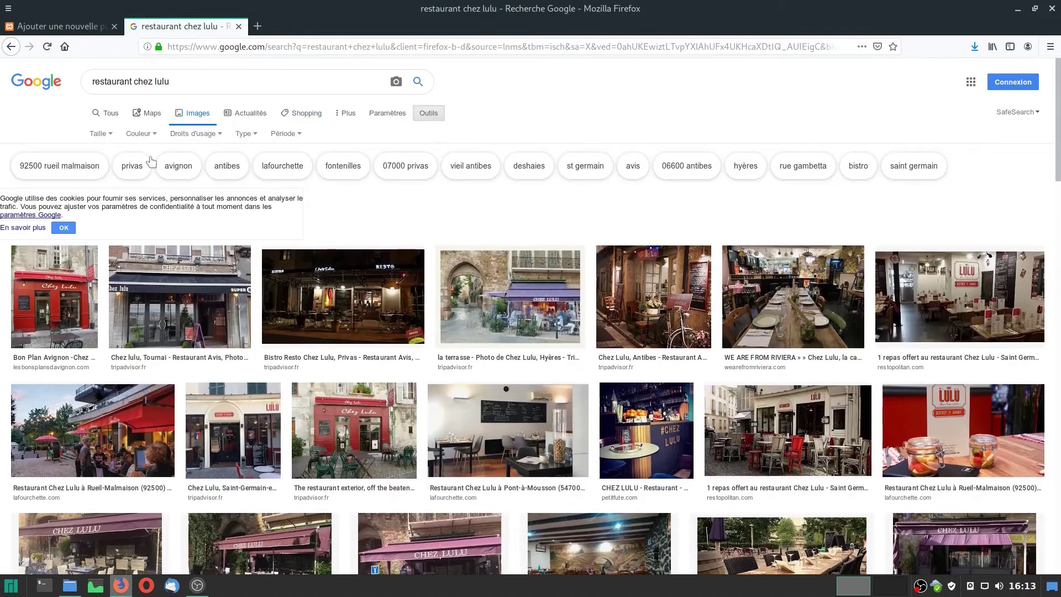
left_click(100, 134)
left_click(103, 168)
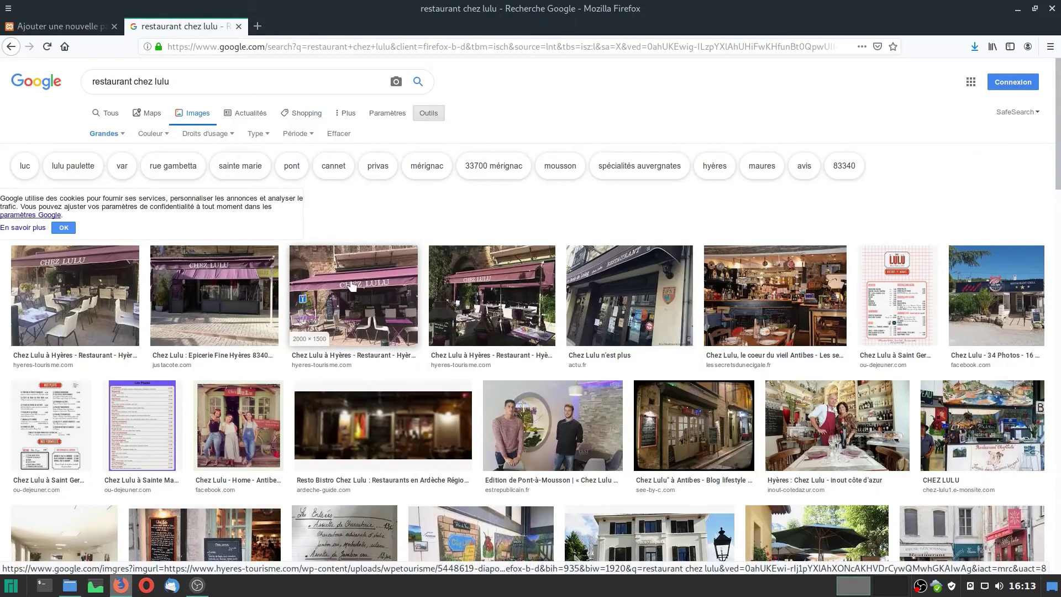
- Save the terrace photo as restaurant-chez-lulu-bordeaux.jpg and add an Image block to Accueil
left_click(352, 286)
right_click(821, 209)
left_click(888, 384)
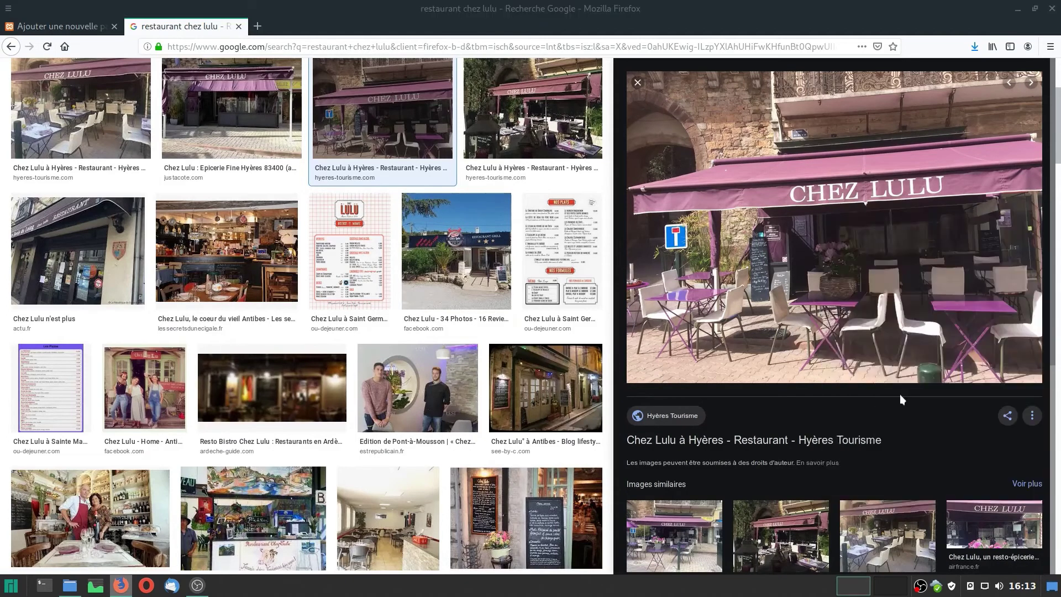
key("BackSpace")
type("restauran")
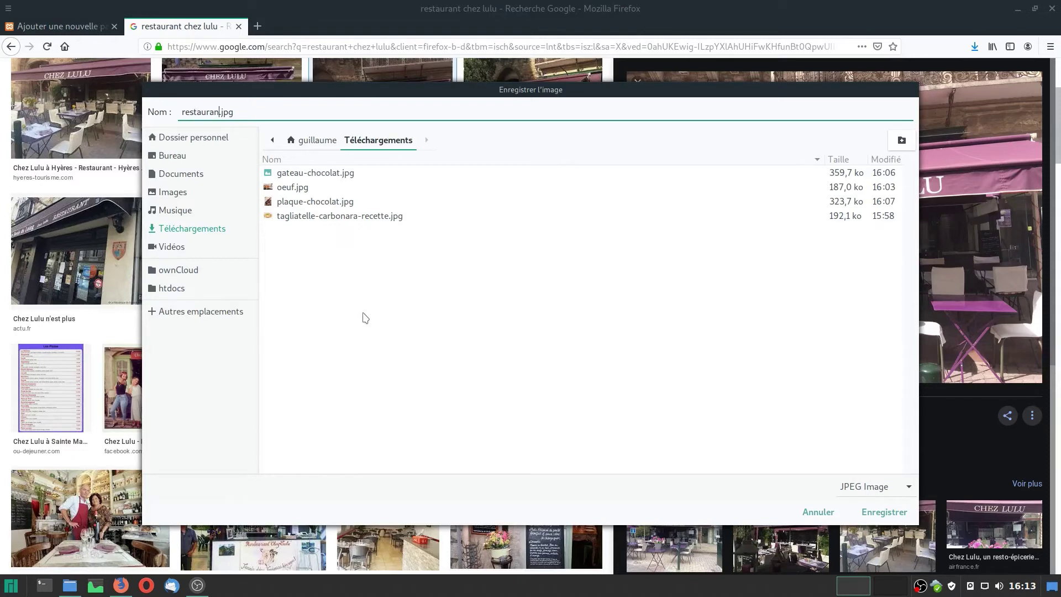
type("t-chez-lulu-hyeres")
key("Return")
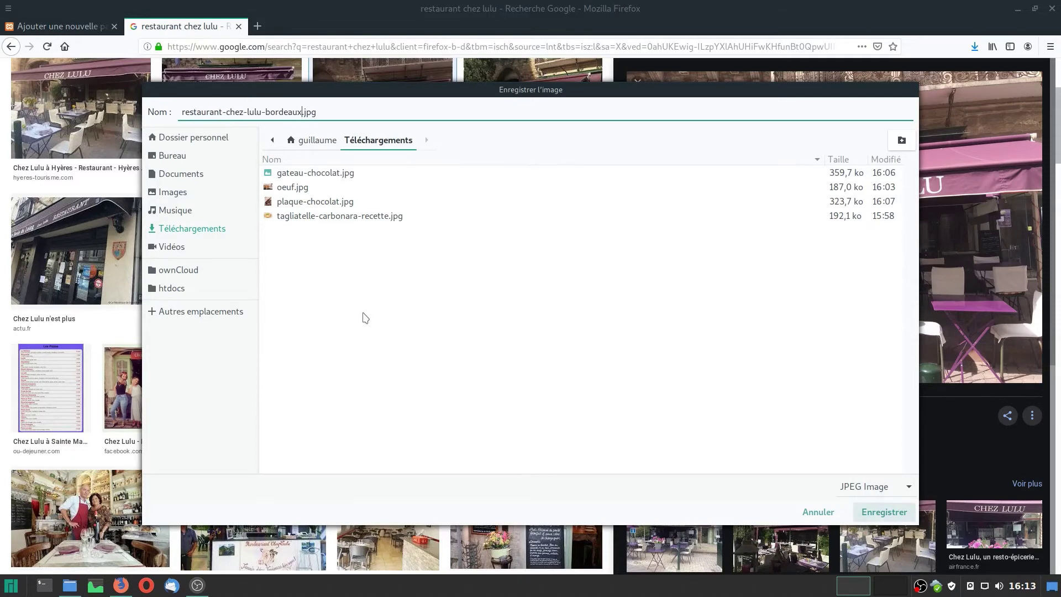
left_click(61, 26)
left_click(666, 272)
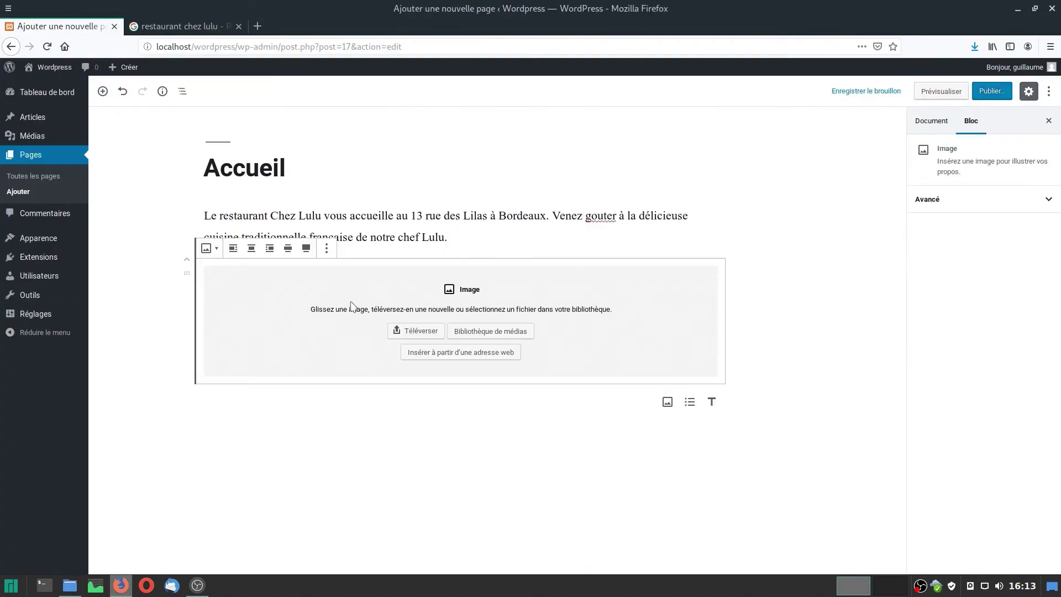
- Upload restaurant-chez-lulu-bordeaux.jpg into the block with alt text 'Restaurant Chez Lulu à Bordeaux'
left_click(416, 336)
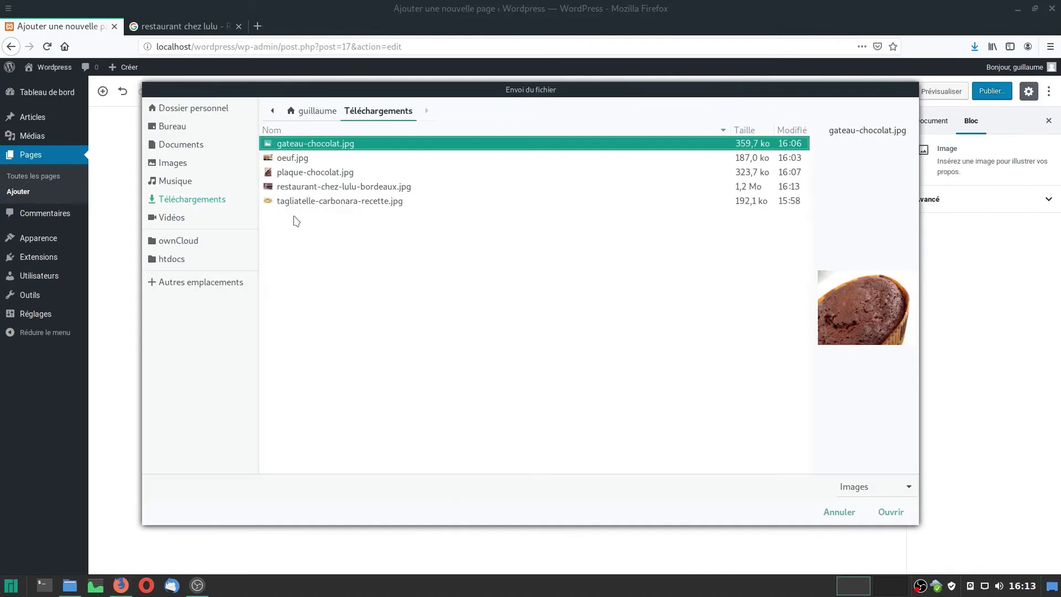
left_click(310, 188)
left_click(891, 512)
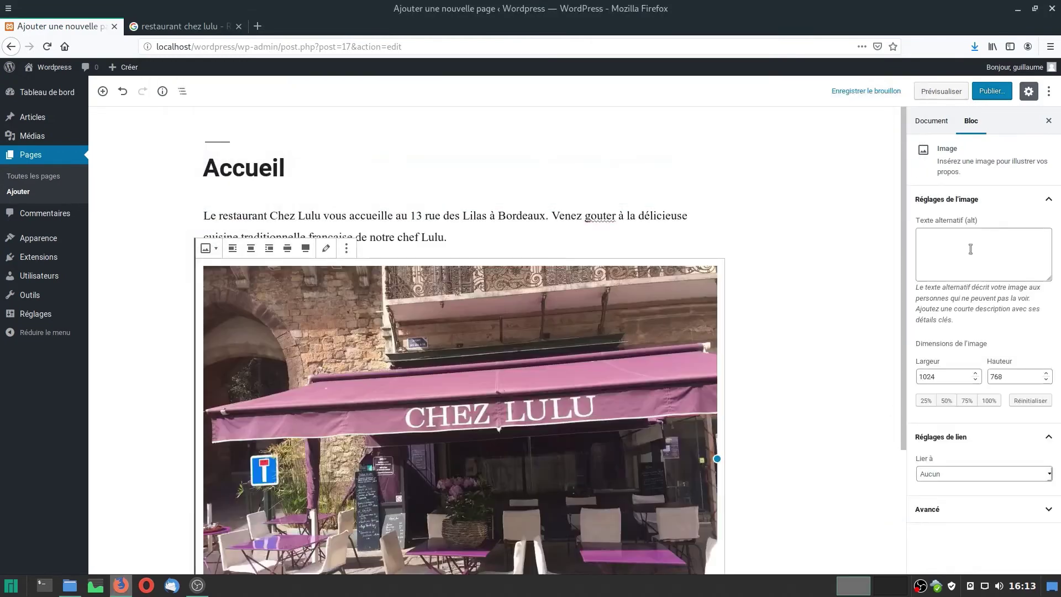
left_click(972, 237)
type("Resta")
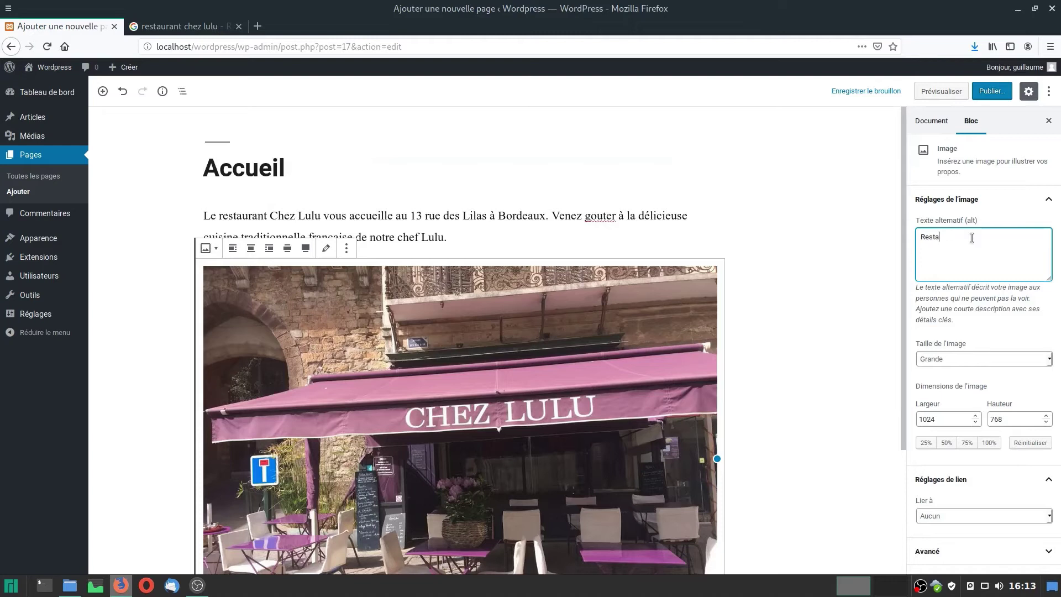
type("urant Chez Lulu à Bordeaux")
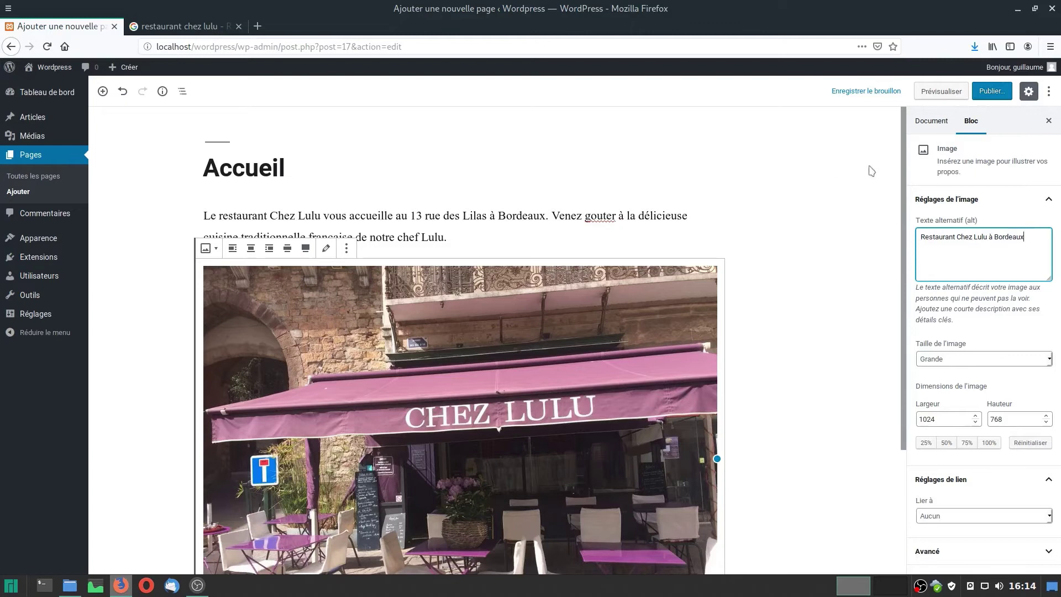
- Review the Accueil page and start publishing it
scroll(825, 354, "down", 5)
scroll(833, 360, "up", 3)
scroll(834, 370, "down", 3)
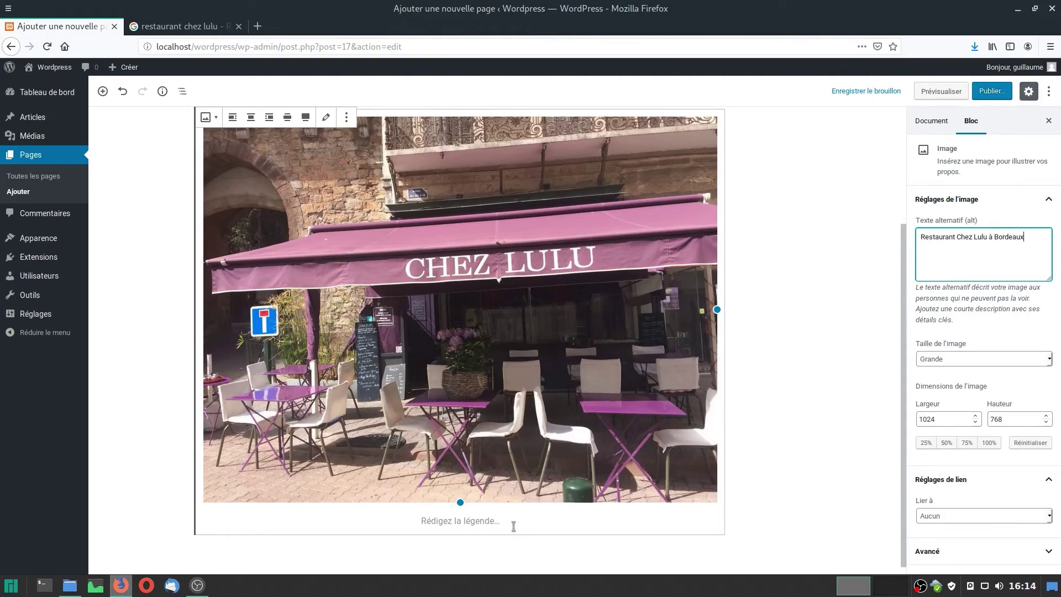
scroll(865, 420, "up", 3)
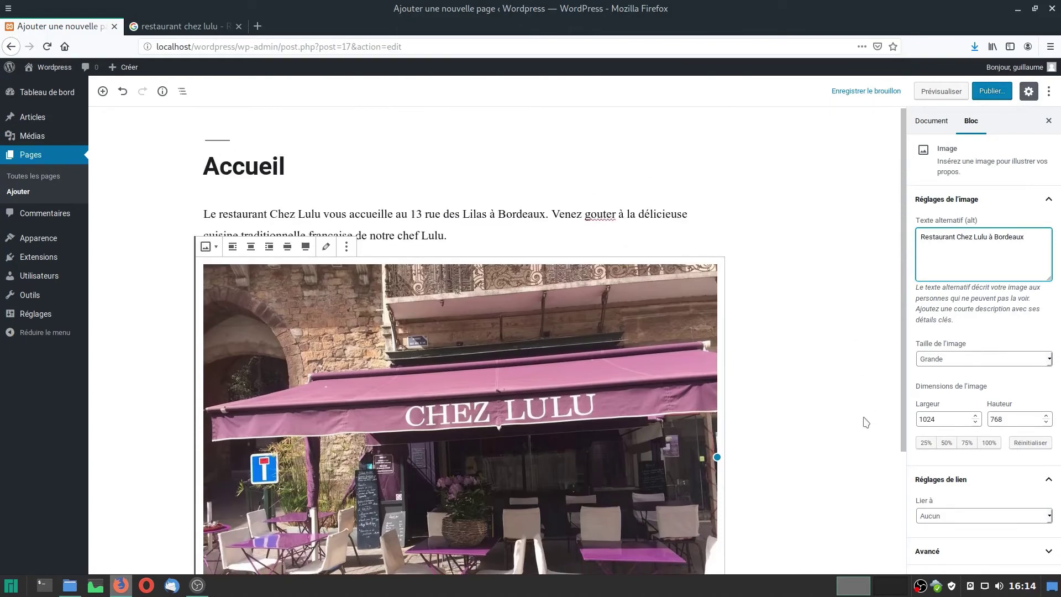
scroll(866, 419, "down", 3)
scroll(864, 415, "up", 3)
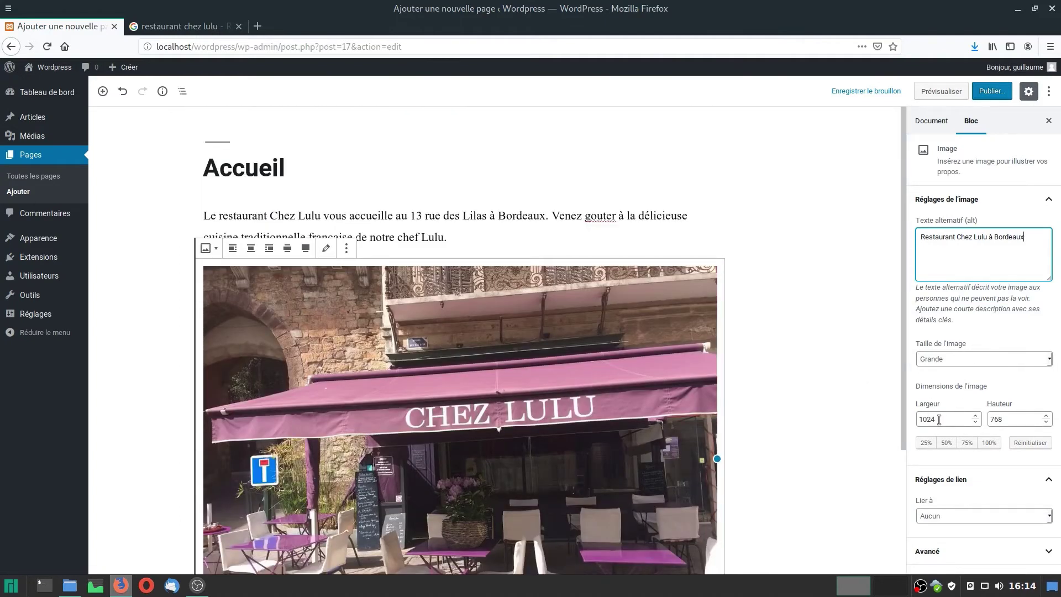
left_click(993, 92)
- Confirm publication of Accueil, then publish a new empty page titled 'Recettes de Lulu'
left_click(994, 92)
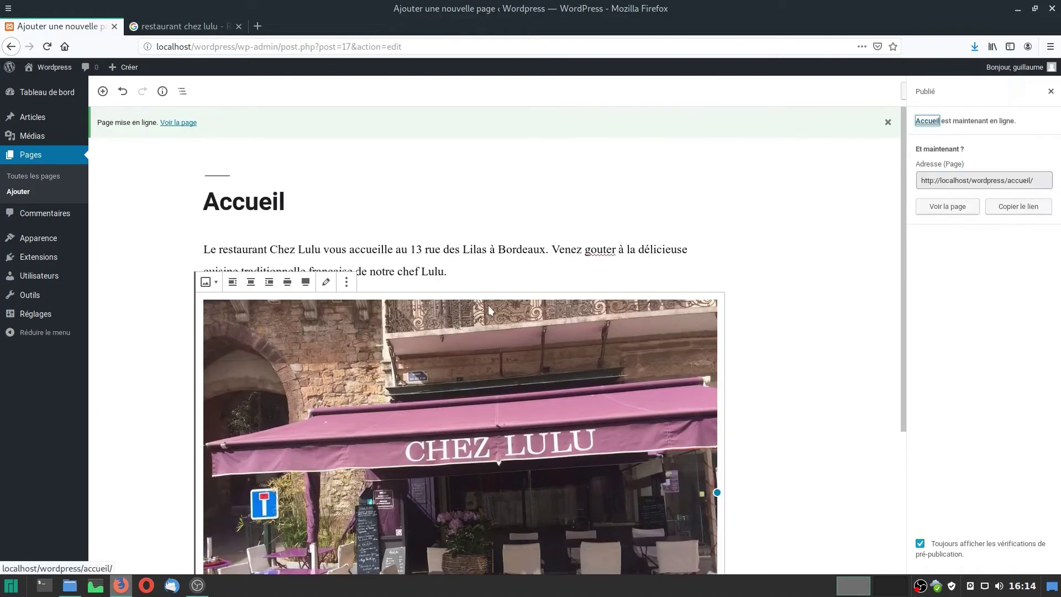
mouse_move(124, 68)
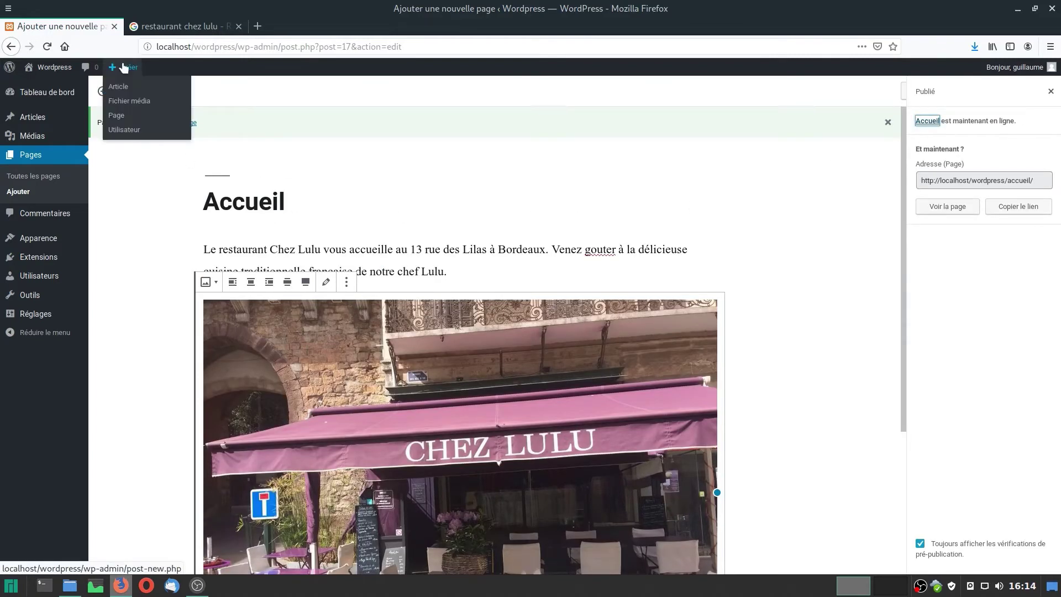
left_click(115, 116)
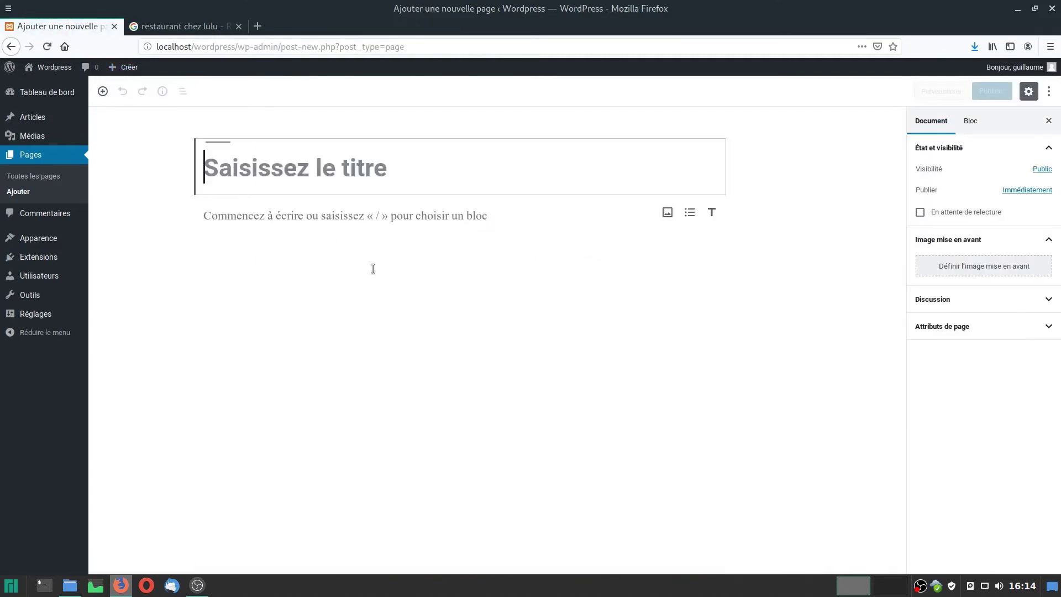
type("Rece")
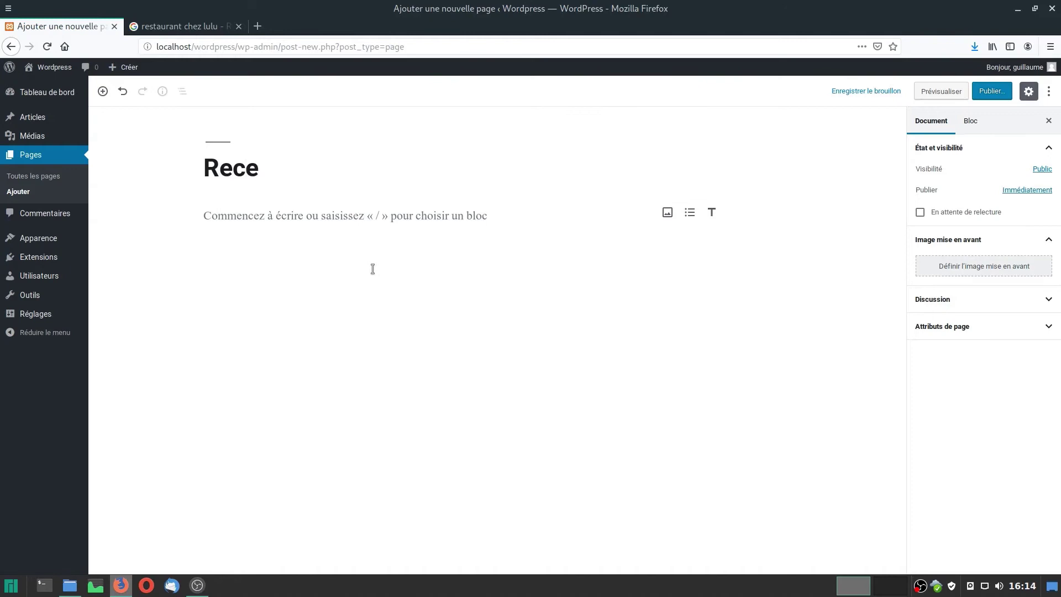
type("ttes de Lulu")
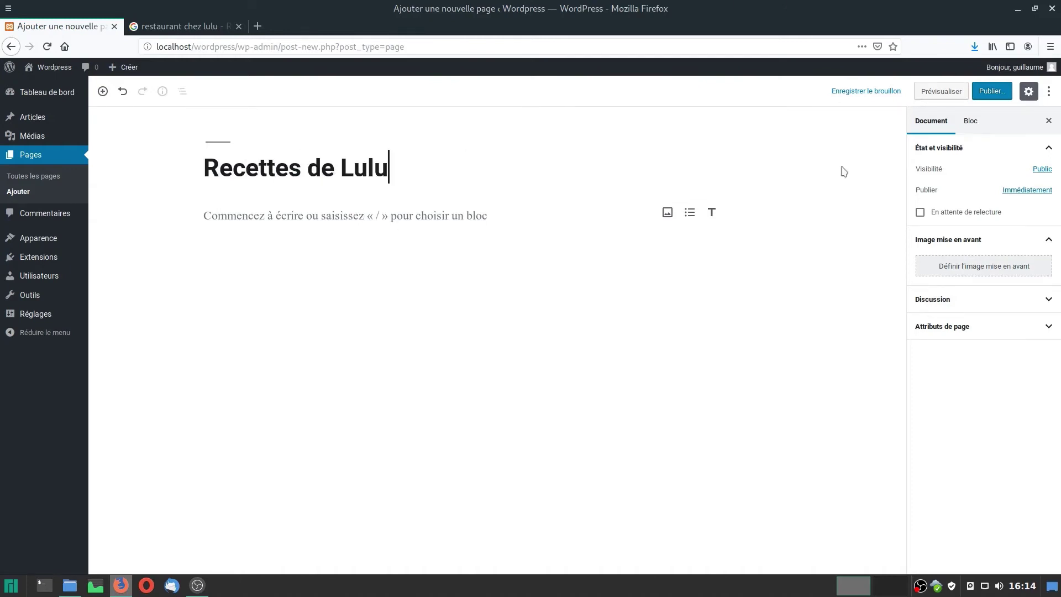
left_click(426, 303)
left_click(992, 93)
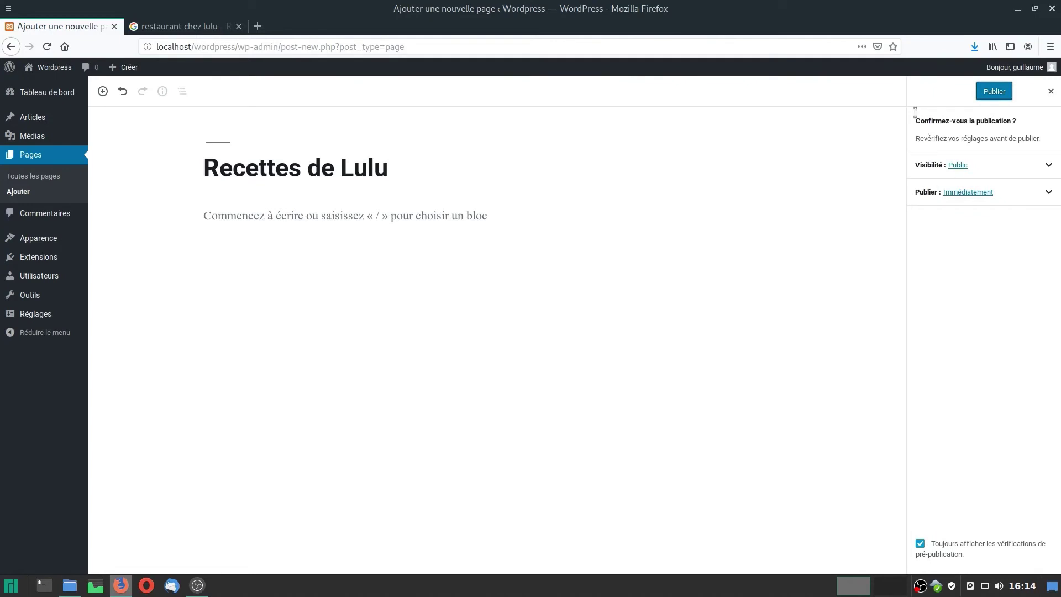
left_click(994, 92)
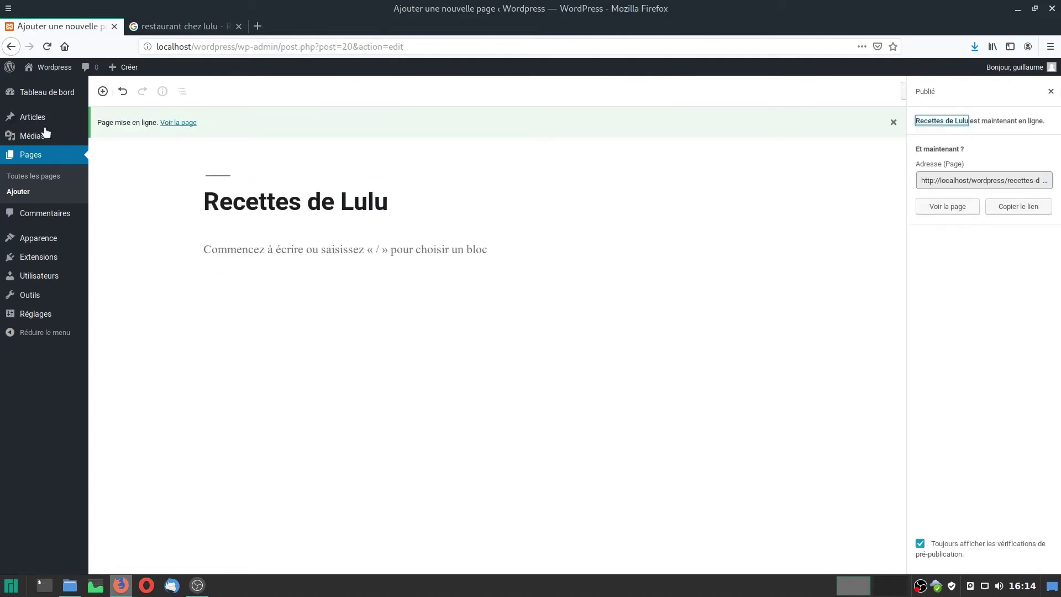
- Add a new page titled 'Contact' with an H2 heading 'Adresse' in its body
left_click(18, 192)
type("Contact")
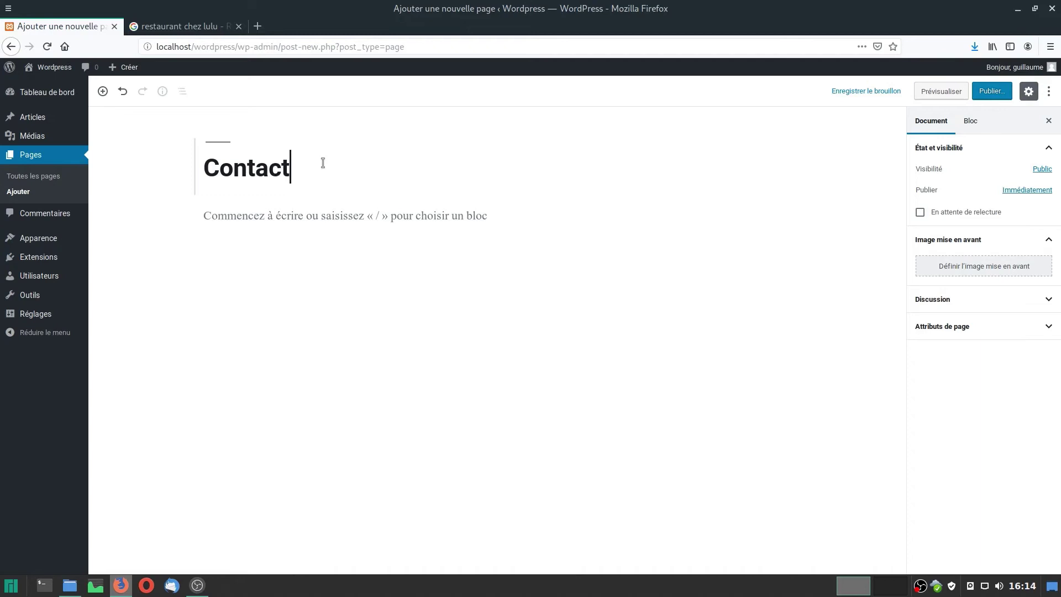
left_click(320, 217)
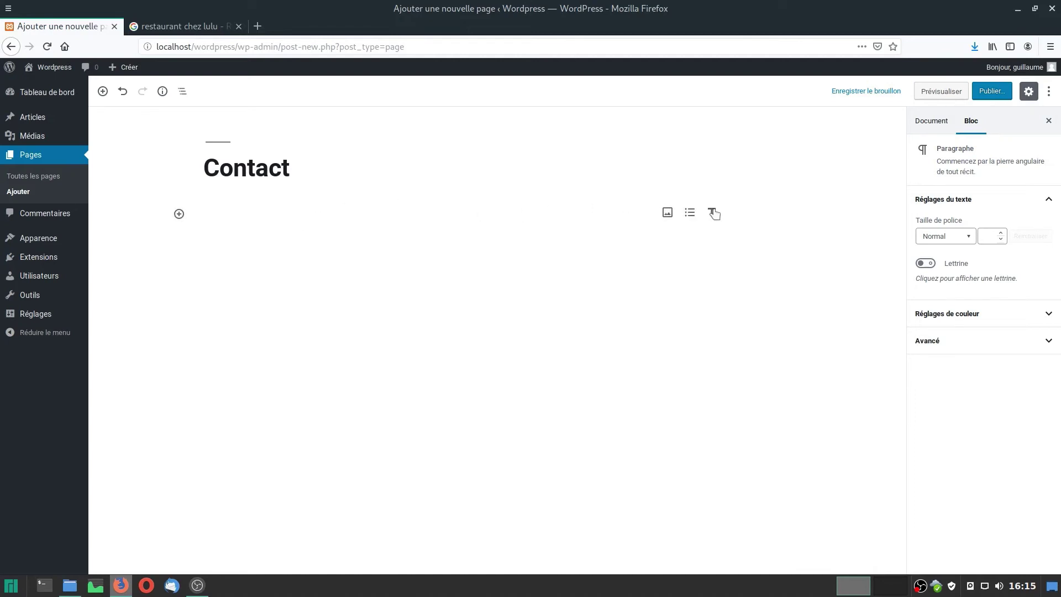
left_click(712, 213)
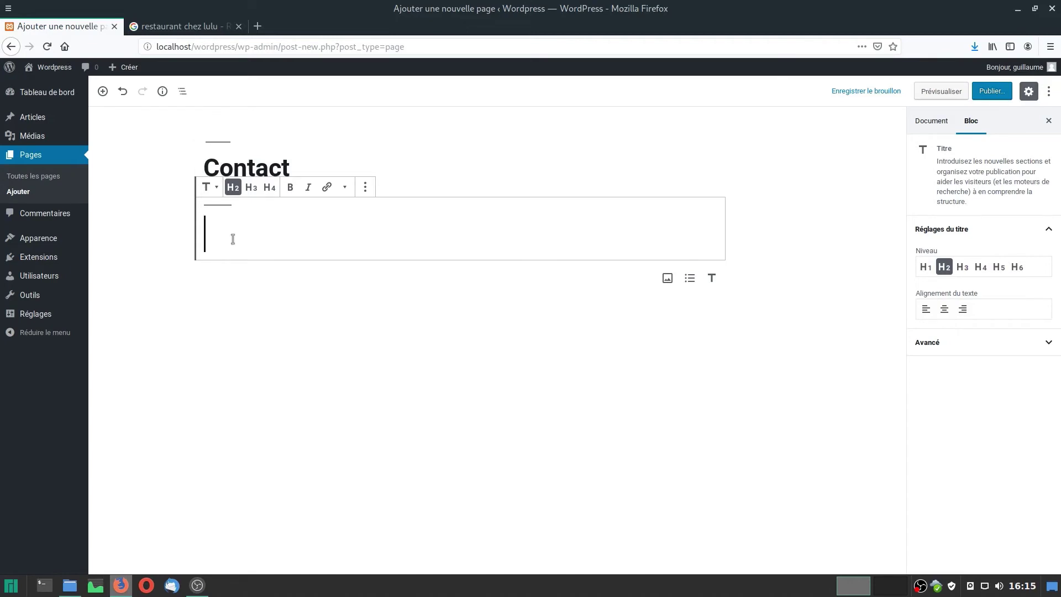
type("Adresse")
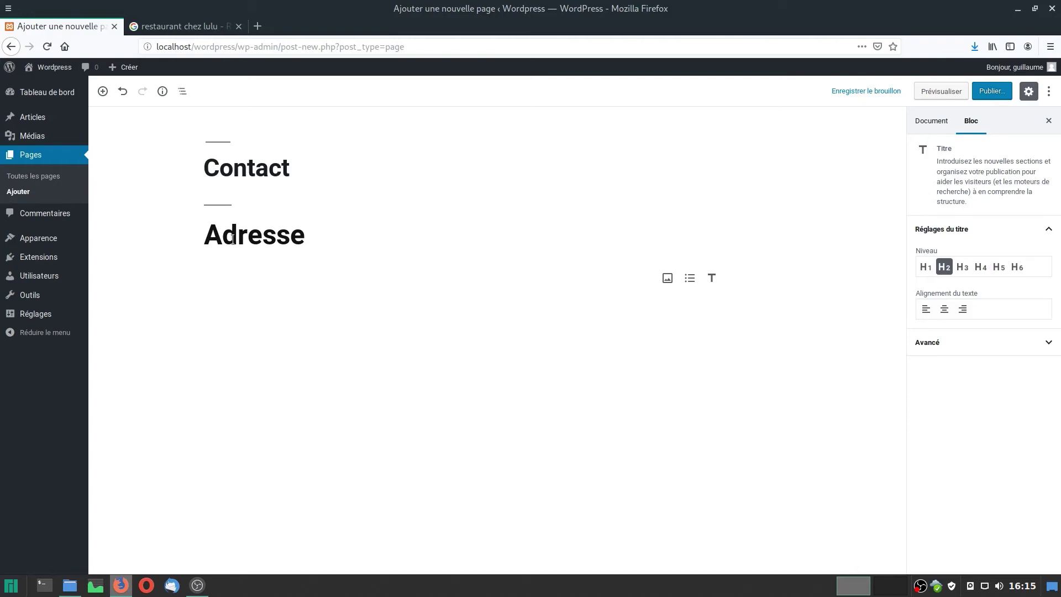
- Under the Adresse heading, add the 'Restaurant Chez Lulu' name and its address lines
key("Return")
type("Restaur")
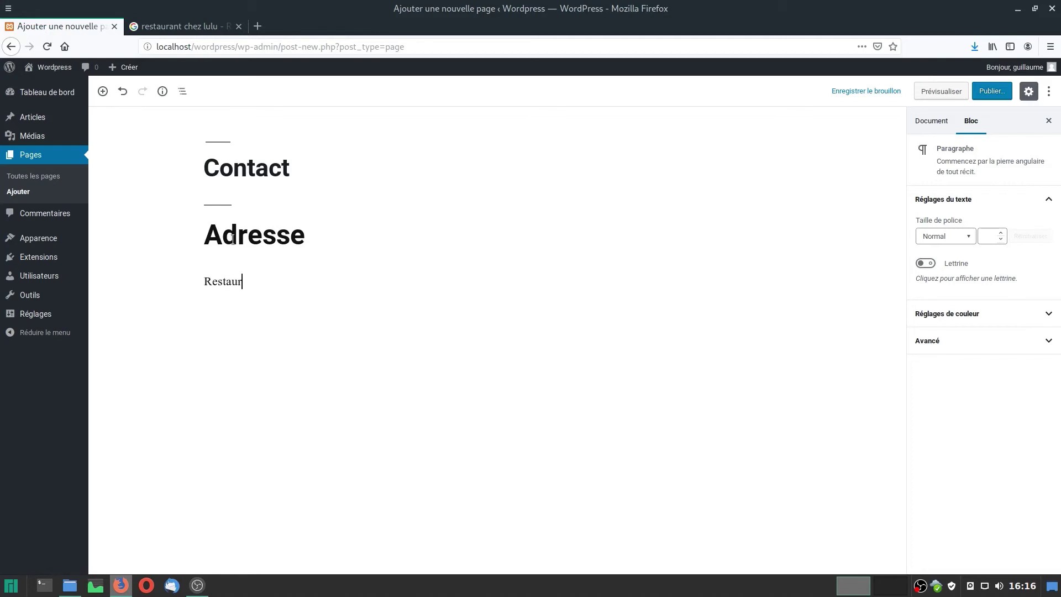
type("ant Chez Lulu")
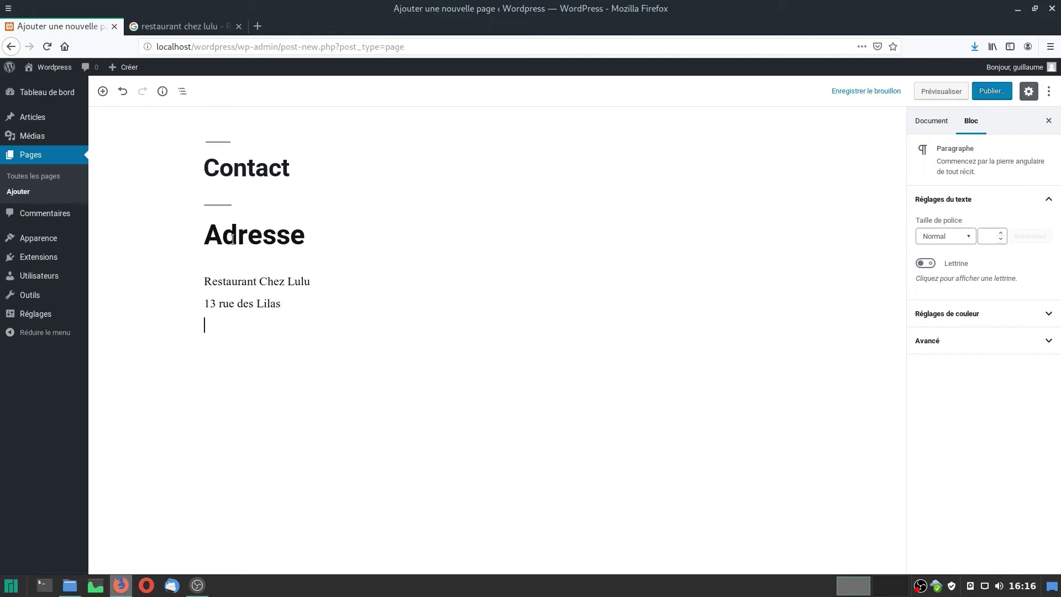
type("Bordeaux")
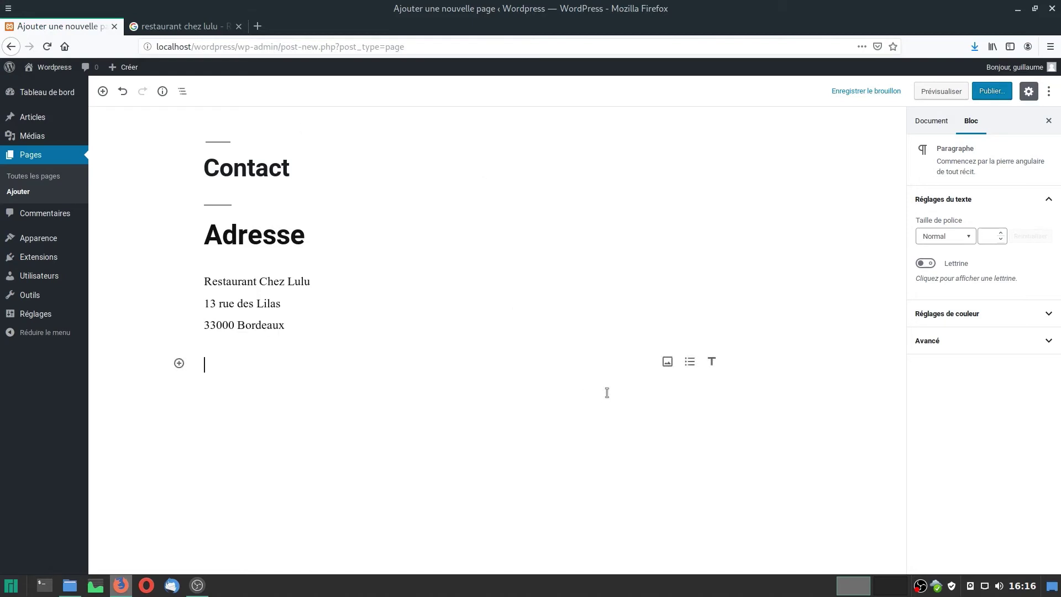
- Add an H2 heading 'Plan' with an empty paragraph below it
left_click(712, 361)
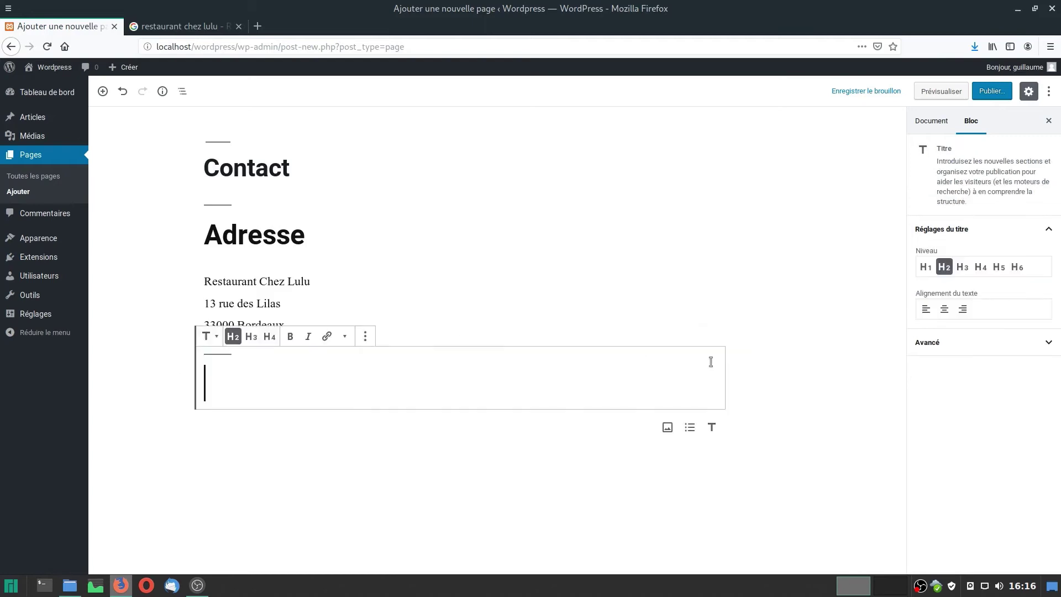
type("Plan")
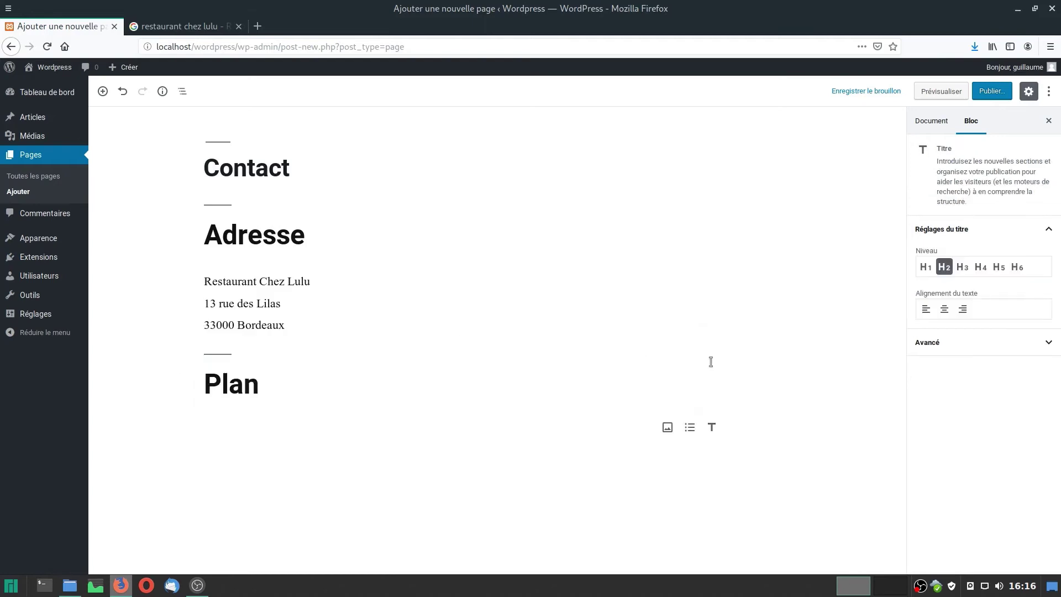
key("Return")
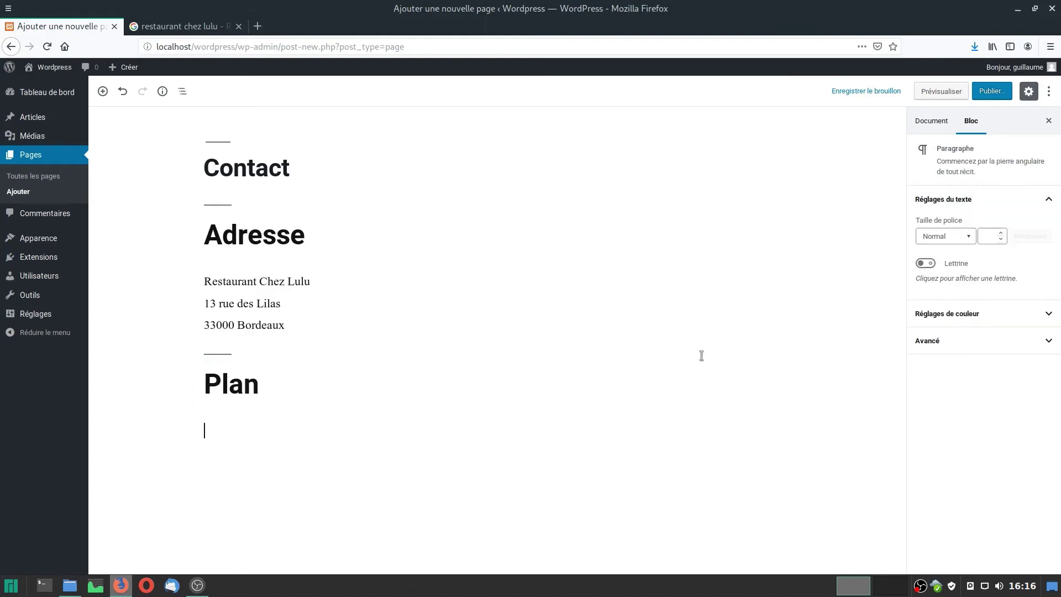
left_click(191, 25)
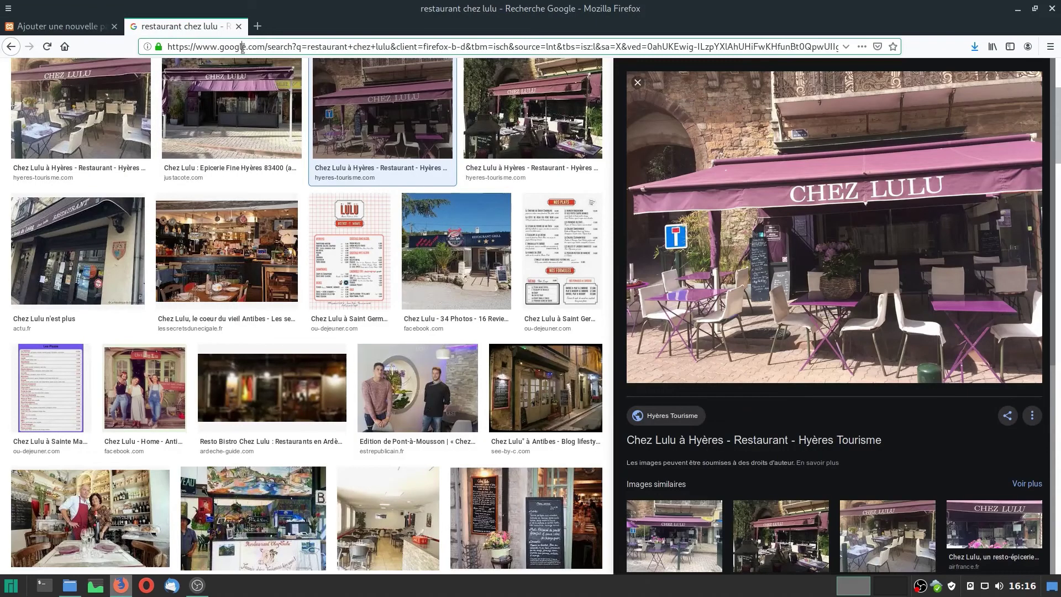
- Search the restaurant's street address in Google Maps and open the 'Intégrer une carte' embed option
left_click(243, 47)
type("13 rue des lilas")
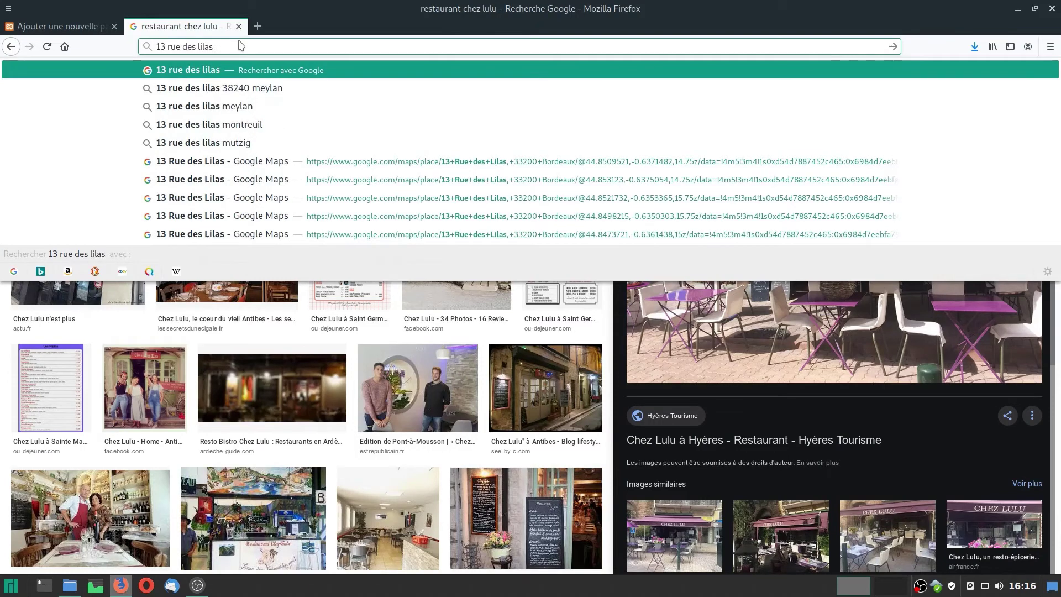
type(" bordeaux")
key("Return")
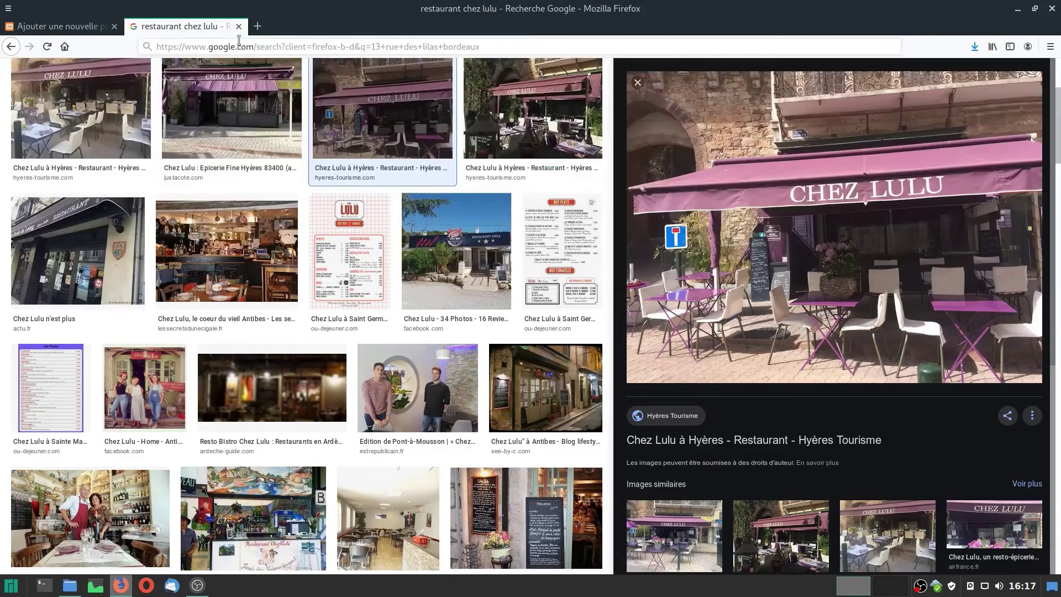
left_click(247, 252)
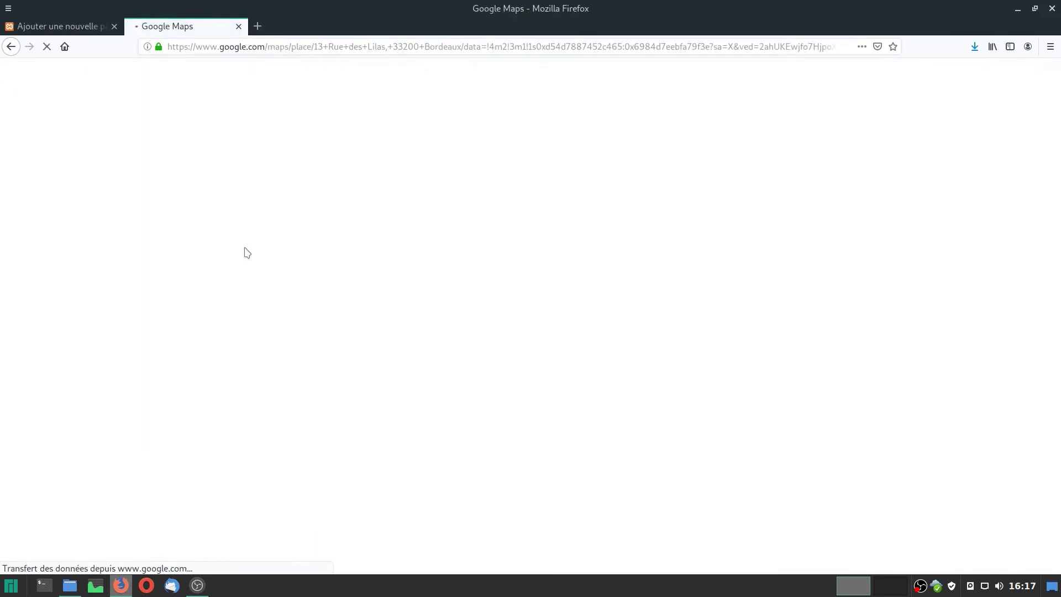
scroll(585, 292, "down", 1)
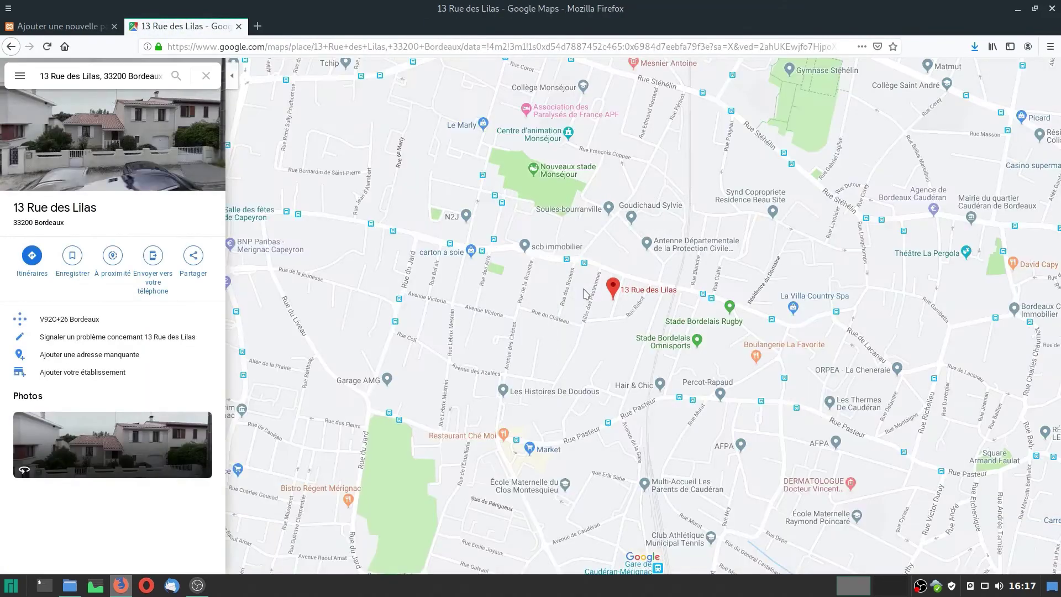
left_click(193, 255)
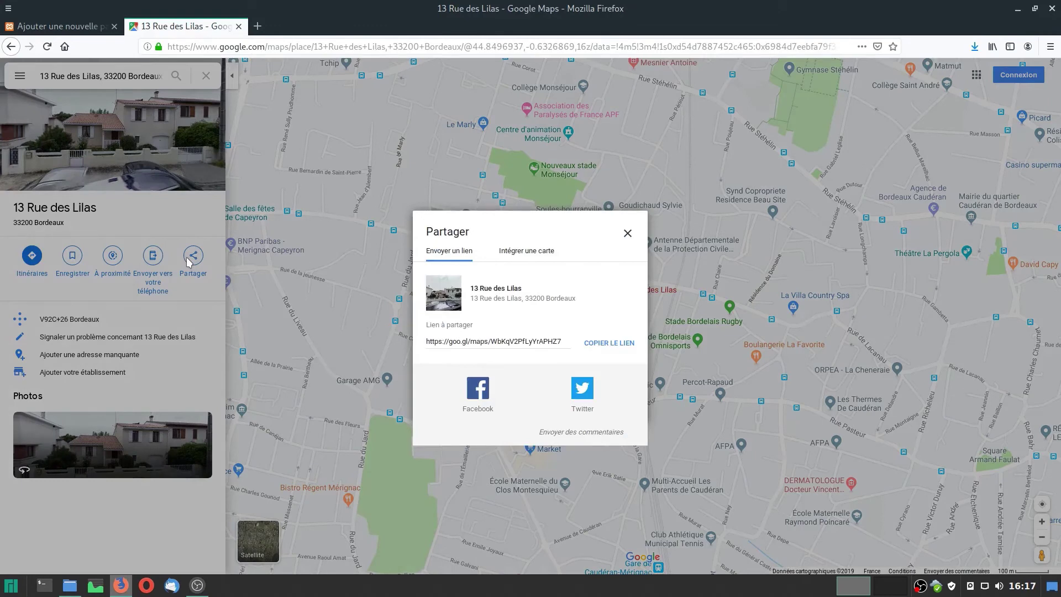
left_click(528, 252)
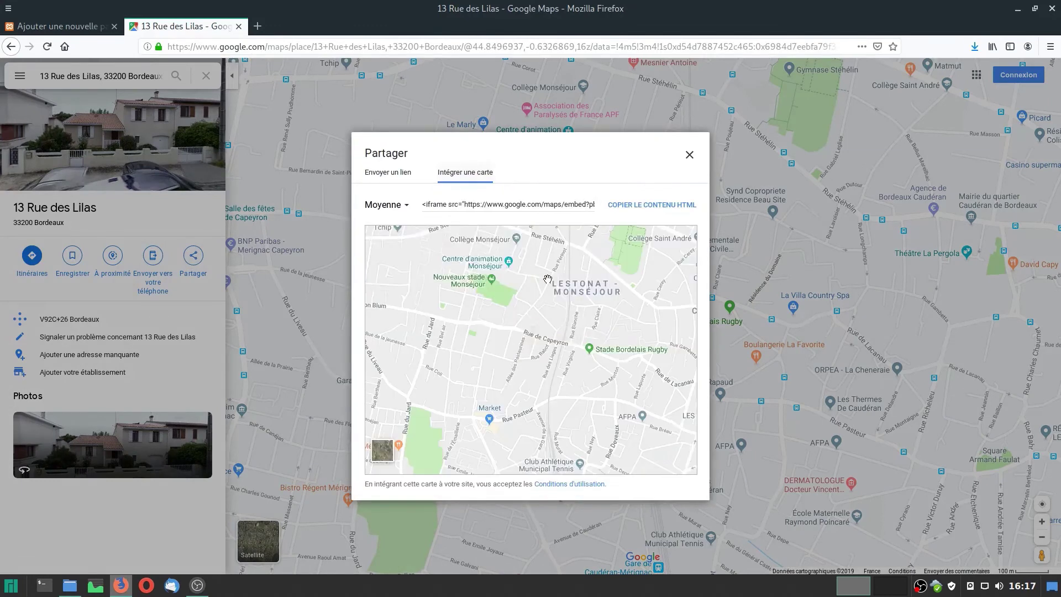
- Zoom the embed preview in around the address marker and copy the HTML embed code
left_click(680, 450)
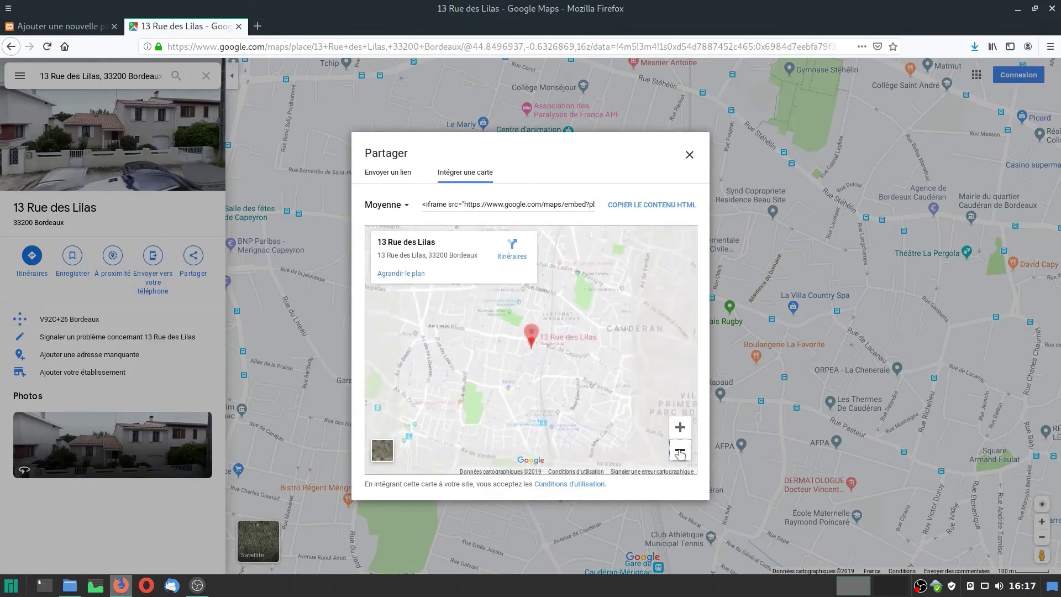
left_click(681, 427)
left_click(681, 428)
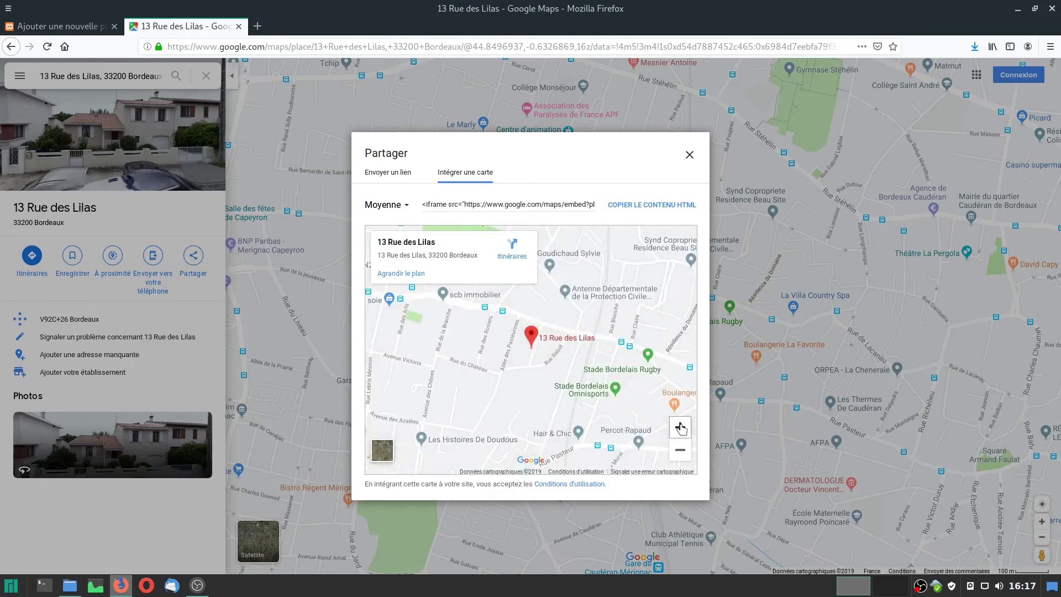
left_click(679, 451)
left_click(680, 451)
left_click(679, 451)
left_click(679, 451)
left_click(678, 453)
left_click(677, 452)
left_click(677, 452)
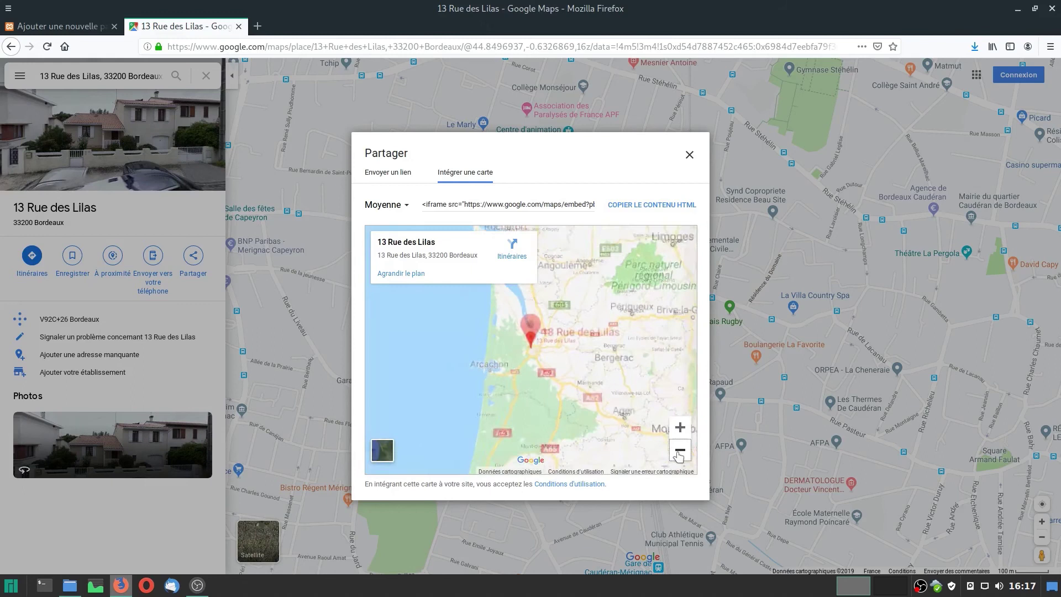
left_click(679, 452)
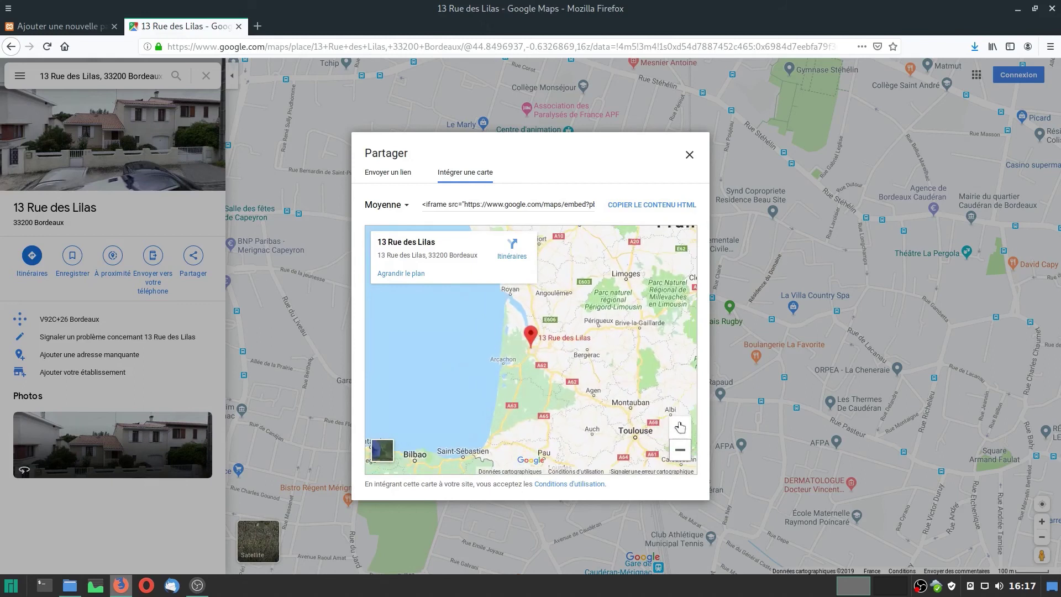
left_click(680, 427)
left_click(680, 427)
left_click(680, 427)
left_click(680, 428)
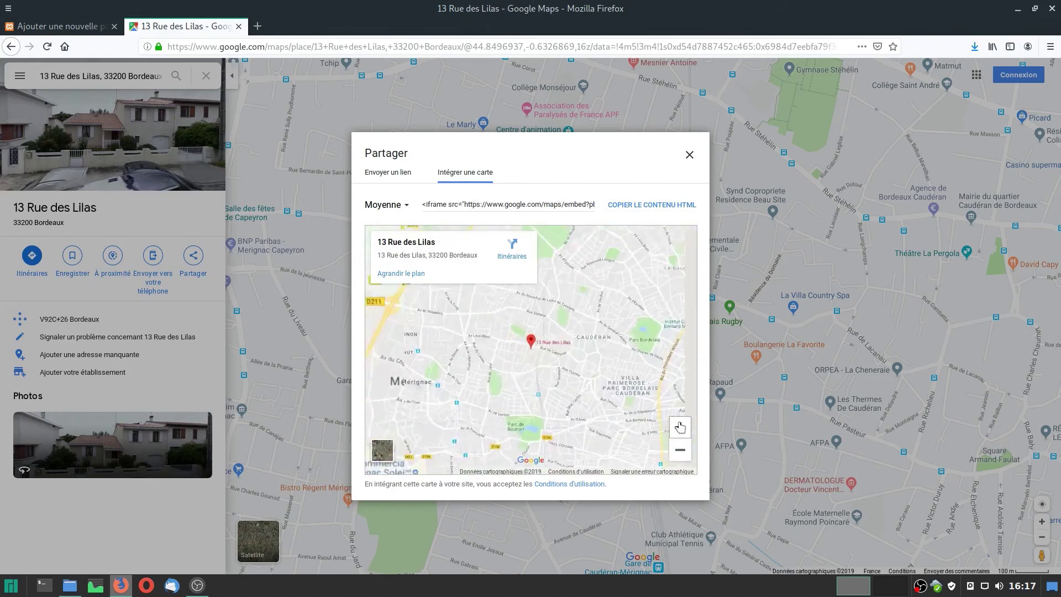
left_click(680, 428)
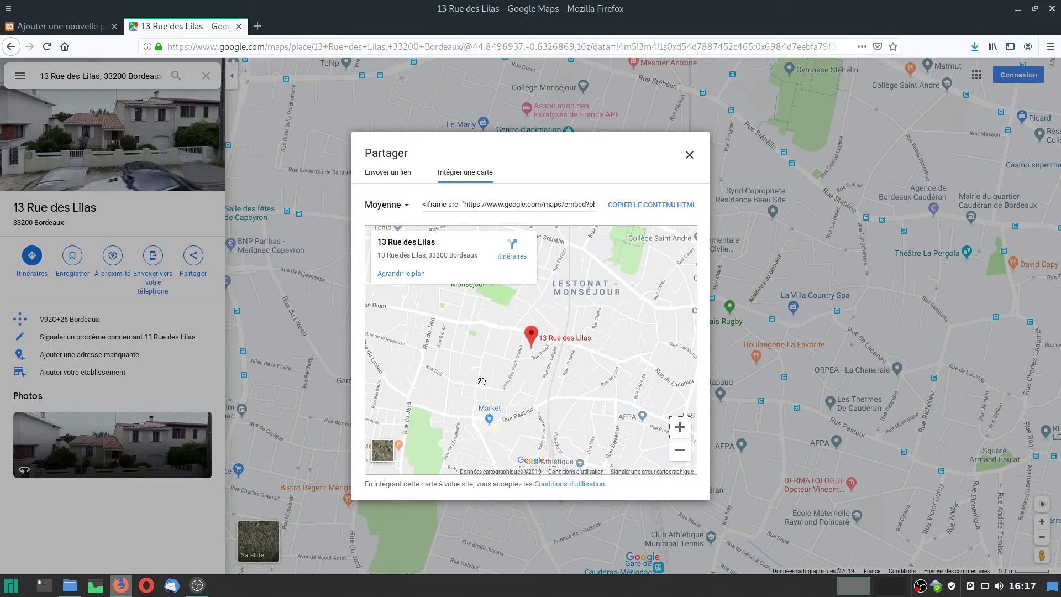
left_click(680, 428)
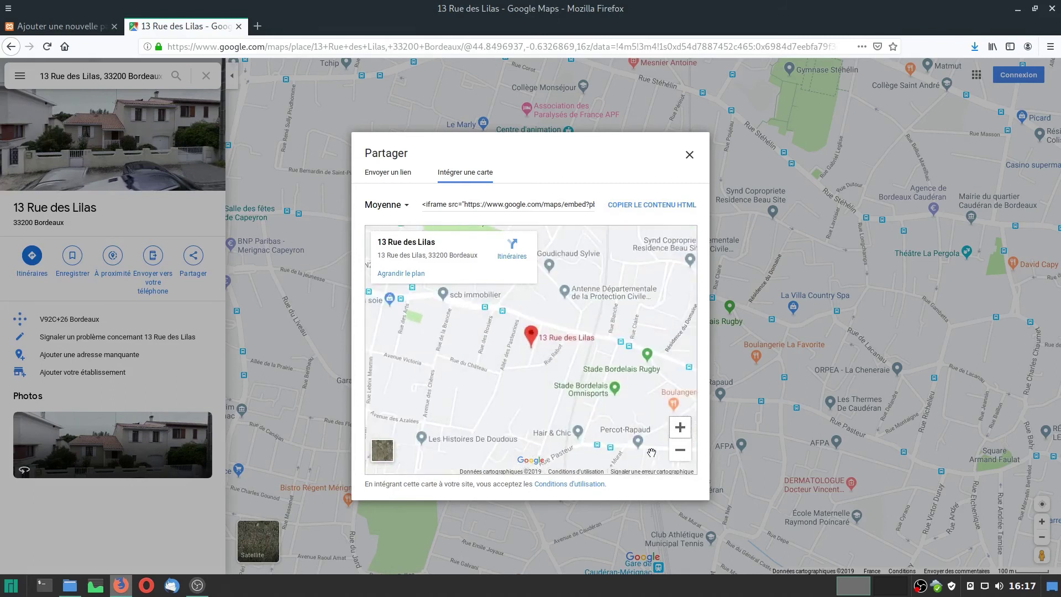
left_click(680, 455)
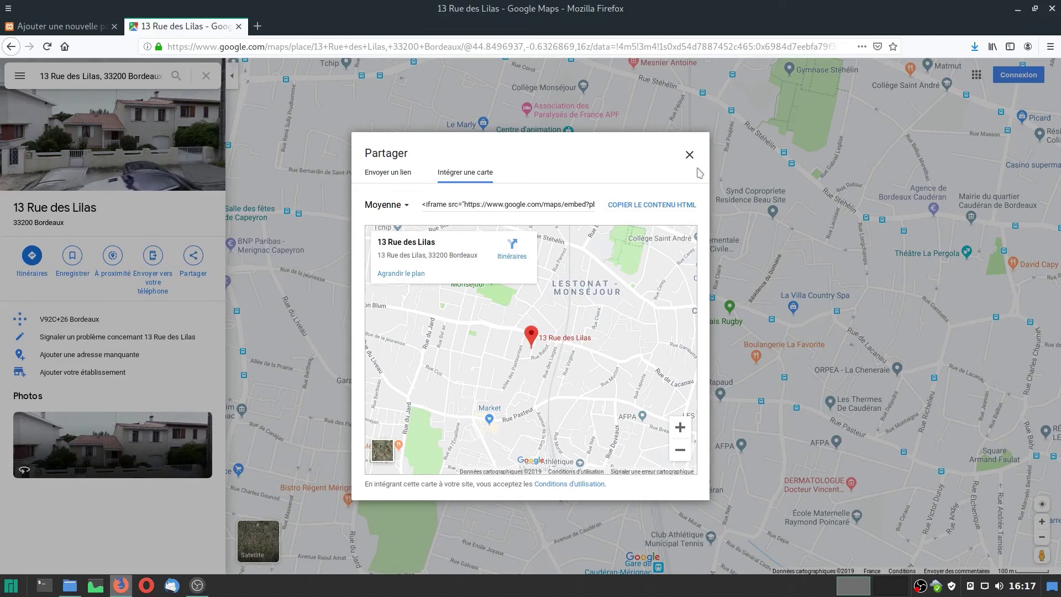
left_click(62, 26)
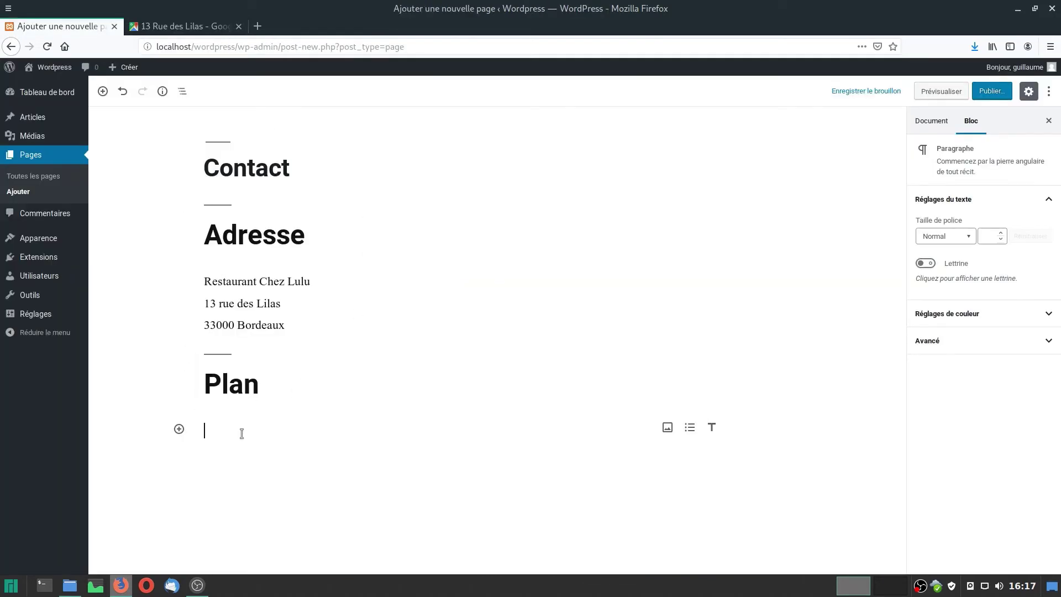
- Paste the map iframe under Plan as a Custom HTML block with width 100%
key("ctrl+v")
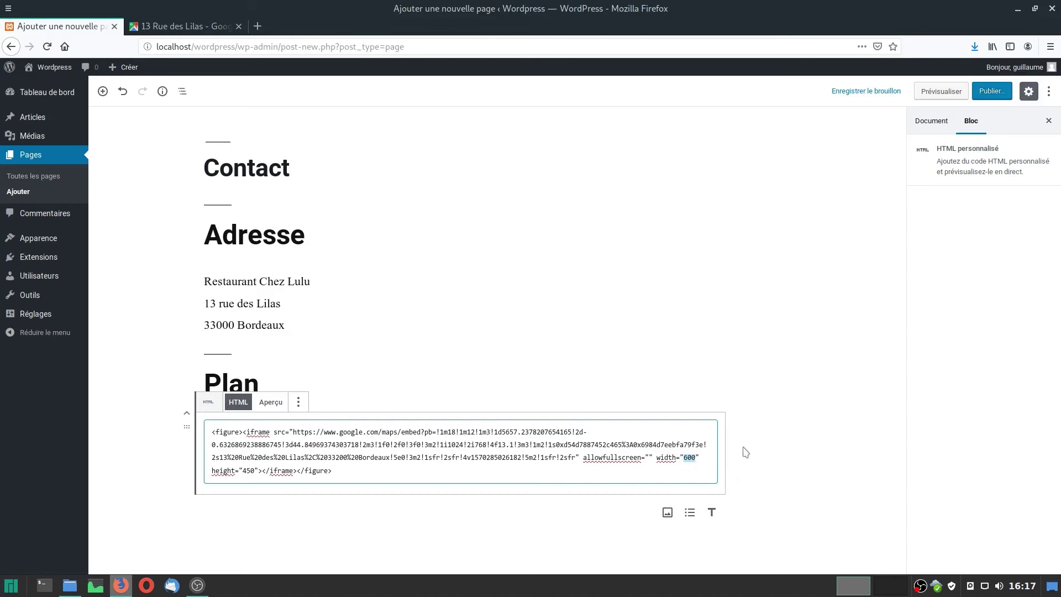
type("100")
left_click_drag(686, 457, 697, 457)
left_click(250, 467)
- Publish the Contact page
left_click(992, 91)
left_click(993, 92)
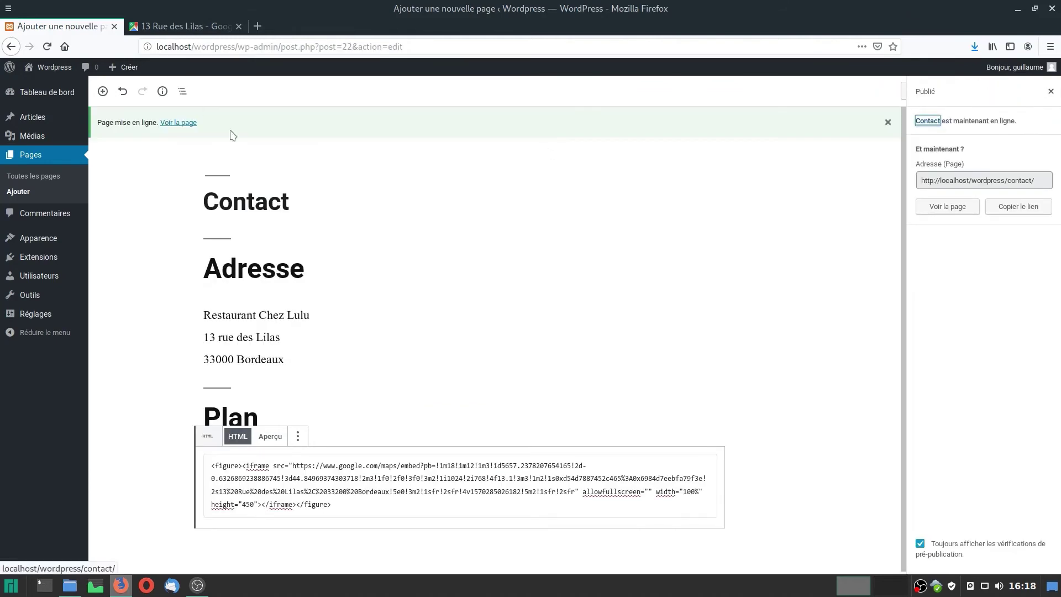
mouse_move(134, 69)
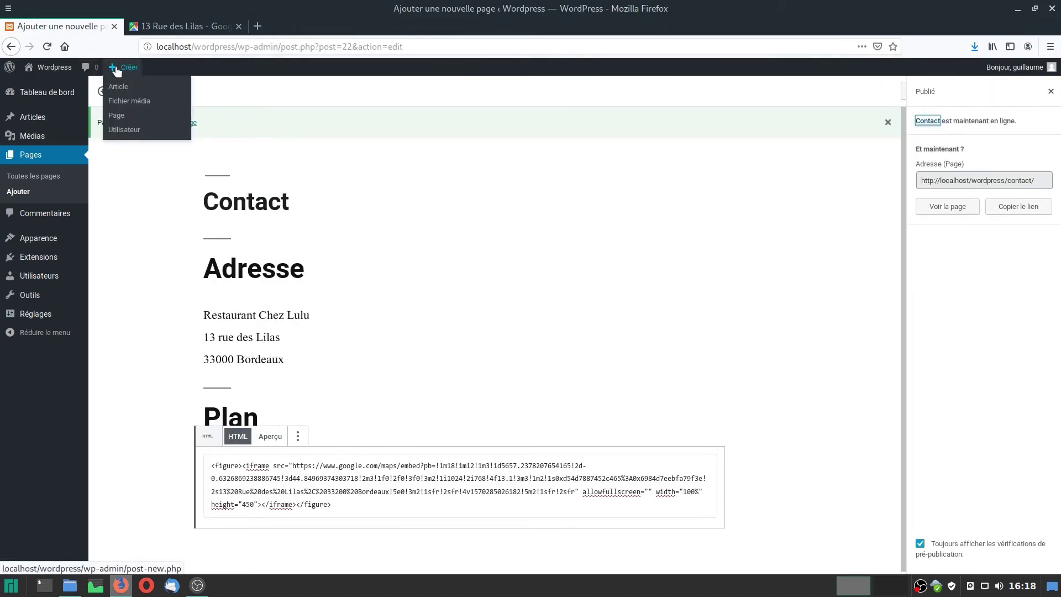
- Glance over the public homepage, then open Apparence > Menus from the dashboard
left_click(53, 87)
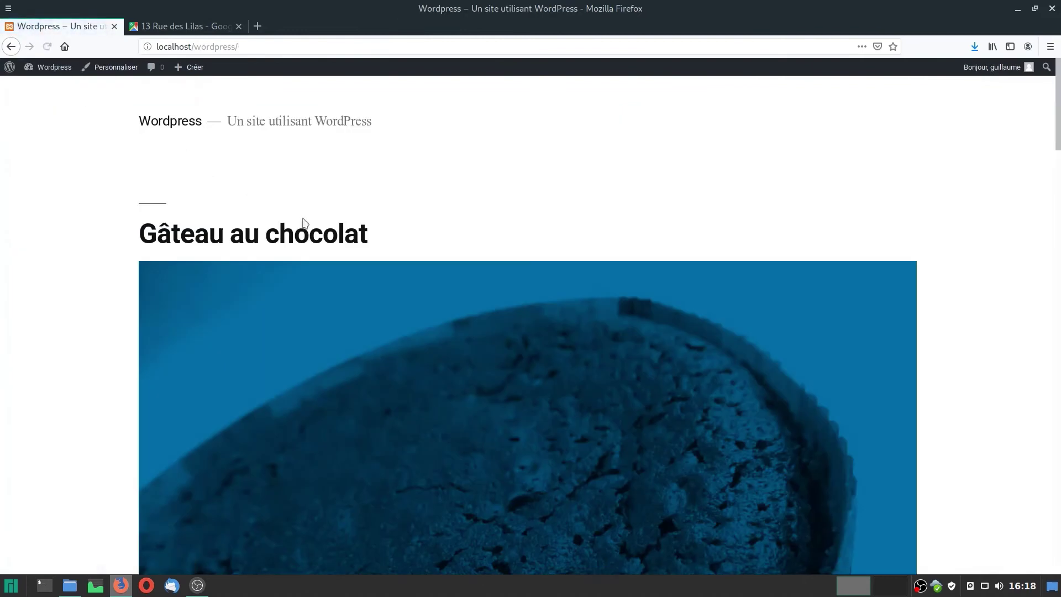
scroll(430, 473, "down", 5)
scroll(431, 473, "down", 20)
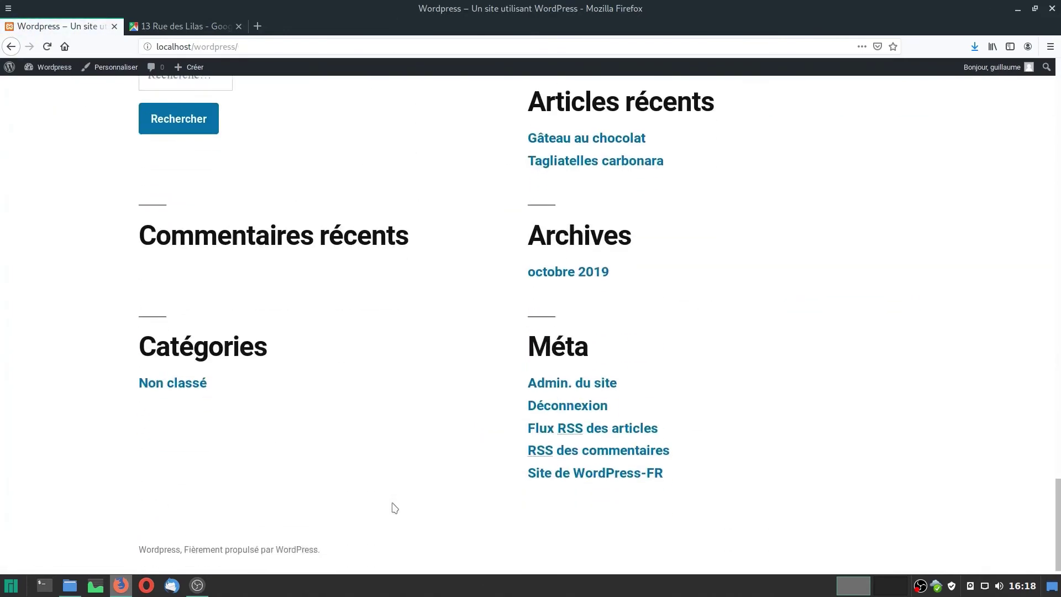
key("Home")
mouse_move(49, 74)
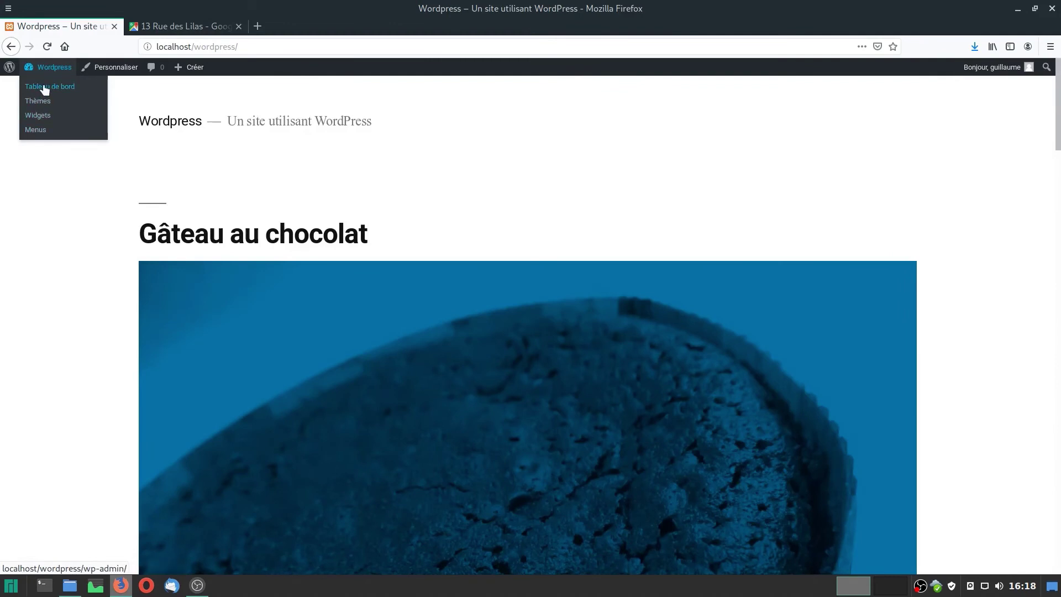
left_click(44, 88)
mouse_move(45, 239)
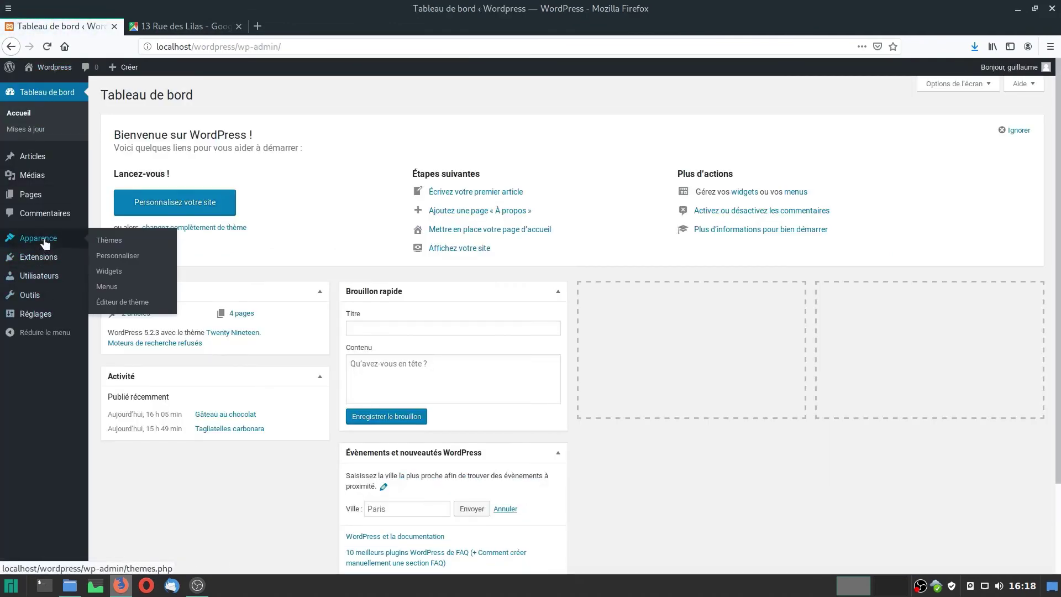
left_click(105, 287)
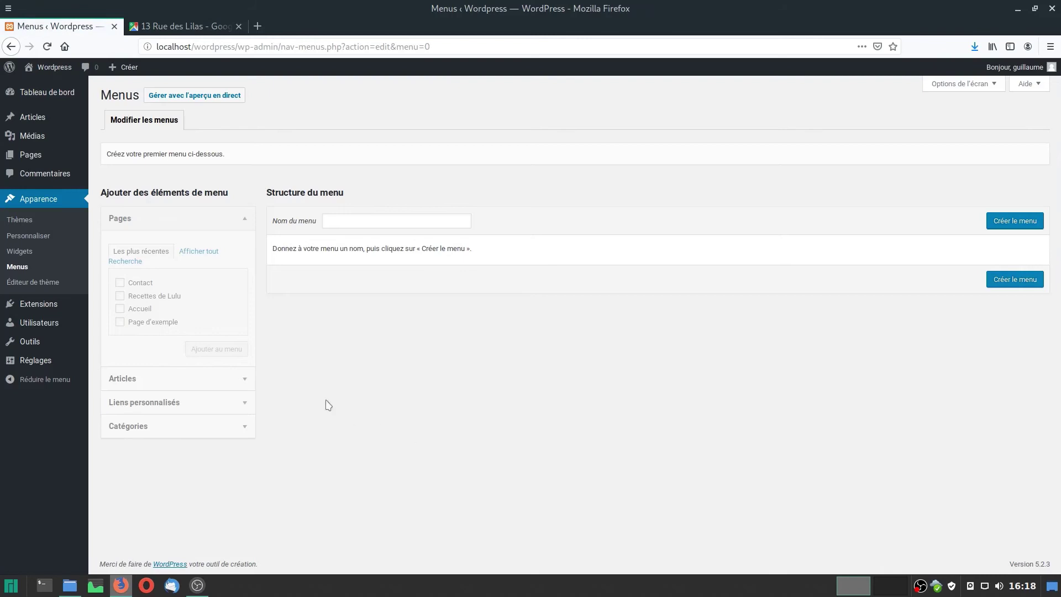
- Create a menu named 'Lulu' and add the Contact, Recettes de Lulu and Accueil pages
left_click(384, 220)
type("Lulu")
left_click(1016, 221)
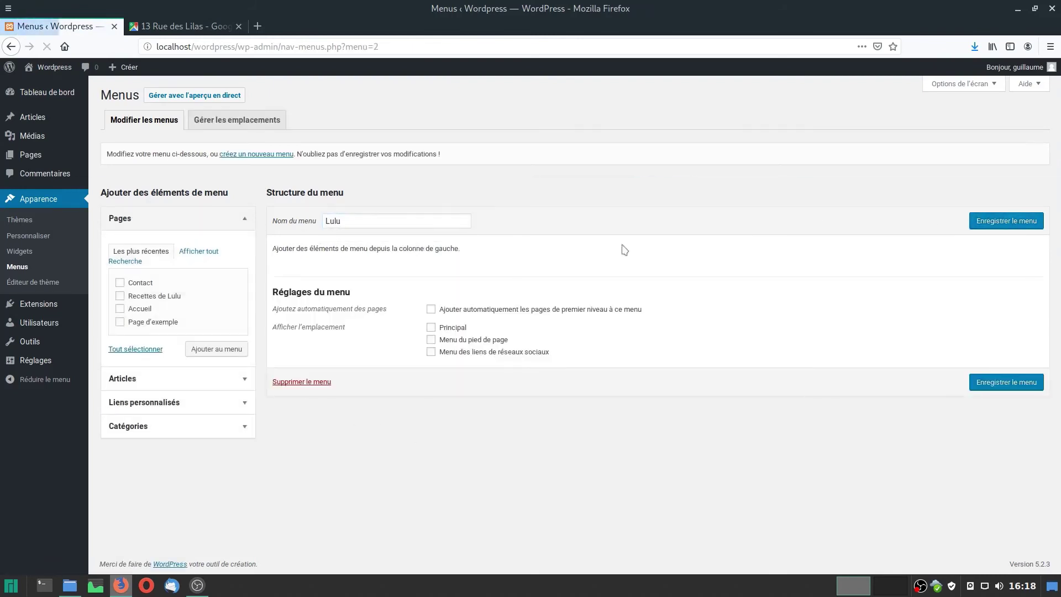
left_click(120, 283)
left_click(120, 295)
left_click(120, 308)
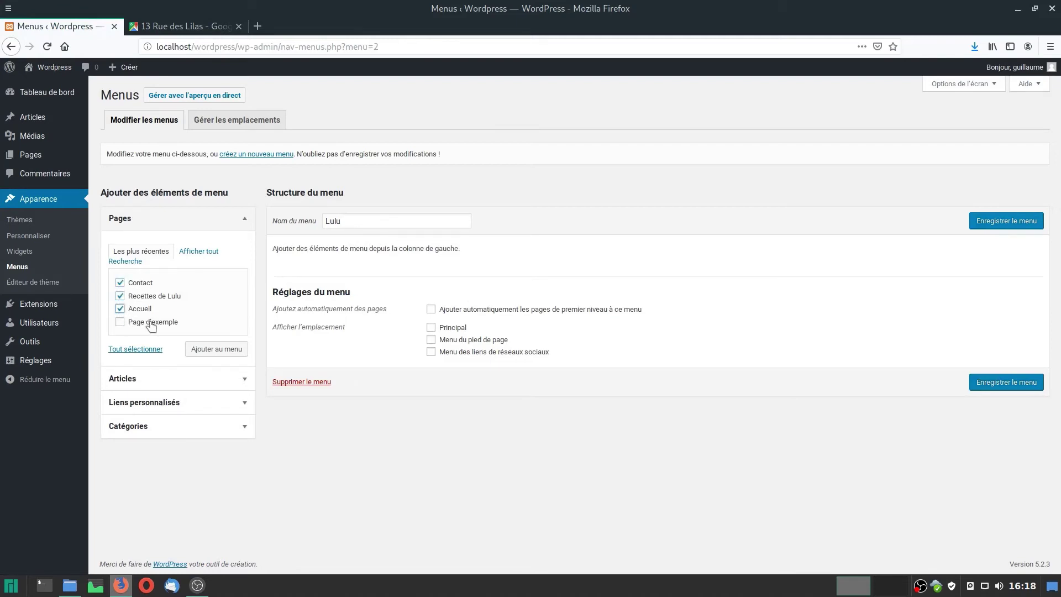
left_click(211, 350)
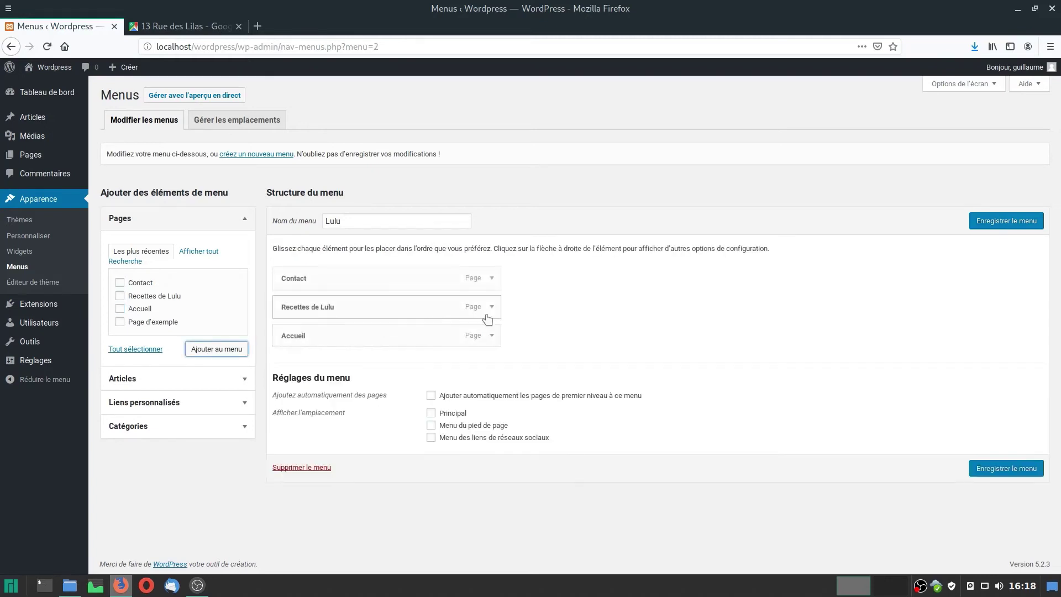
- Assign the Lulu menu to Principal, move Accueil to the top, and save
left_click(431, 414)
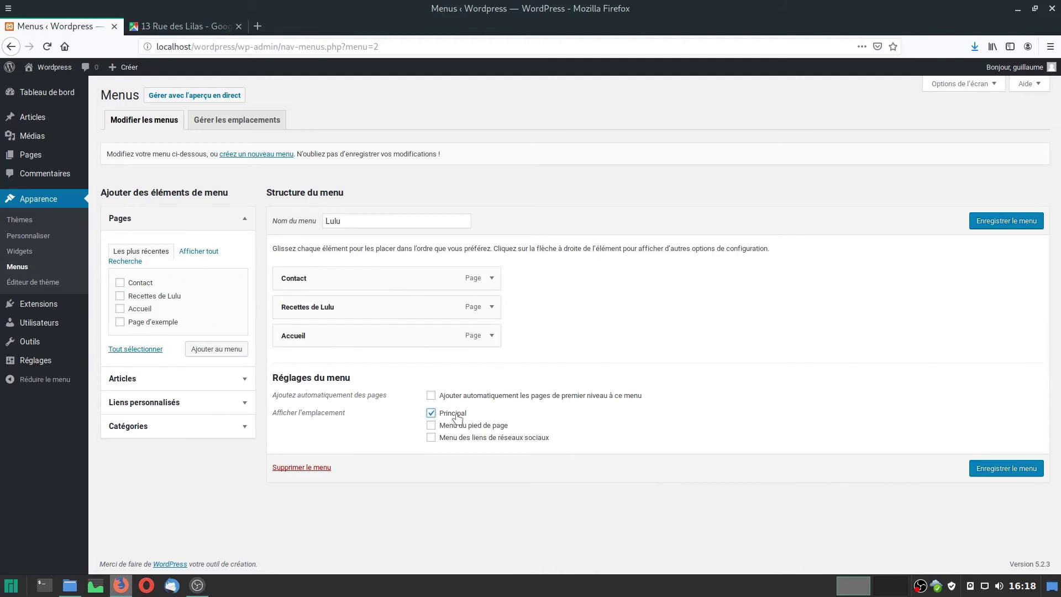
left_click_drag(307, 338, 332, 328)
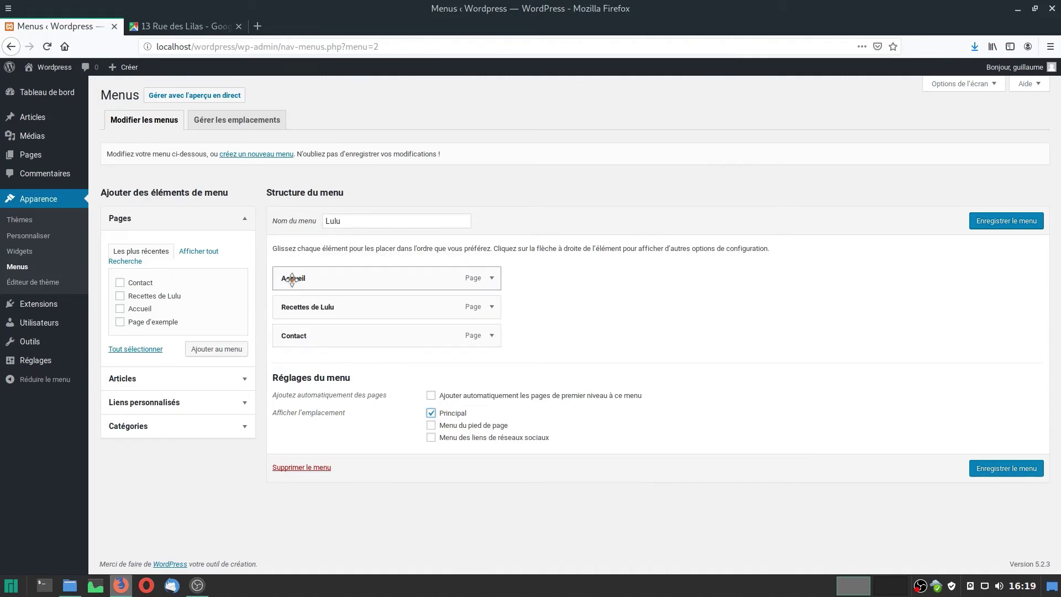
left_click(1001, 225)
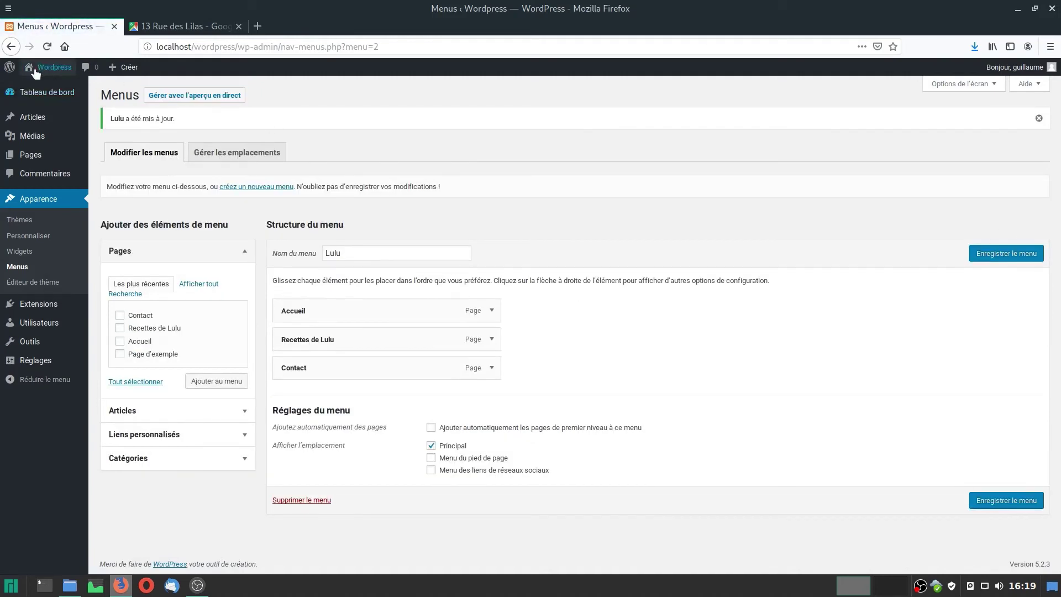
- Open the public site and check the Contact and Recettes de Lulu menu links
mouse_move(40, 72)
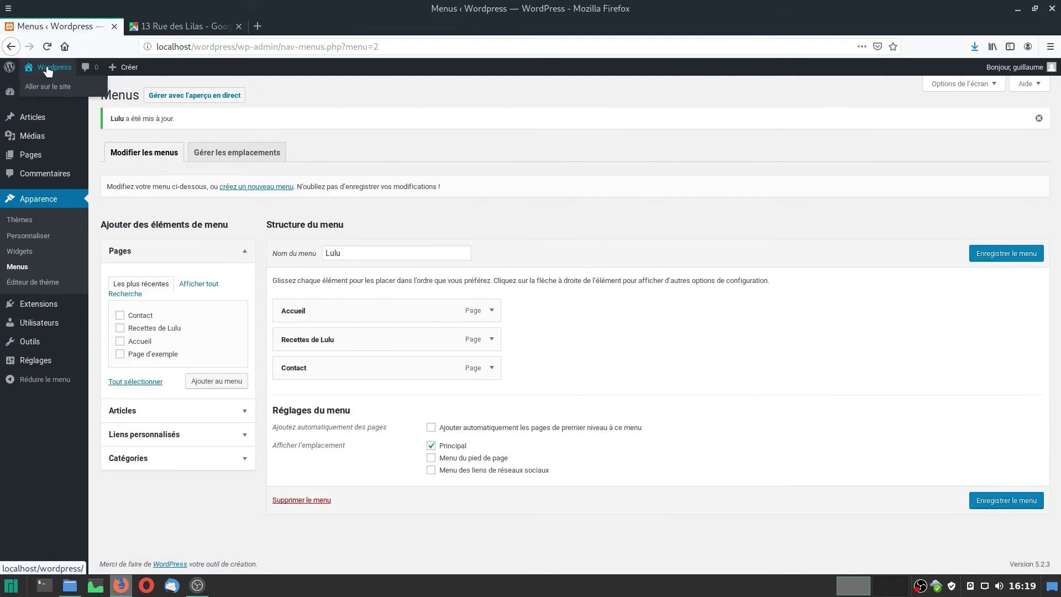
left_click(48, 69)
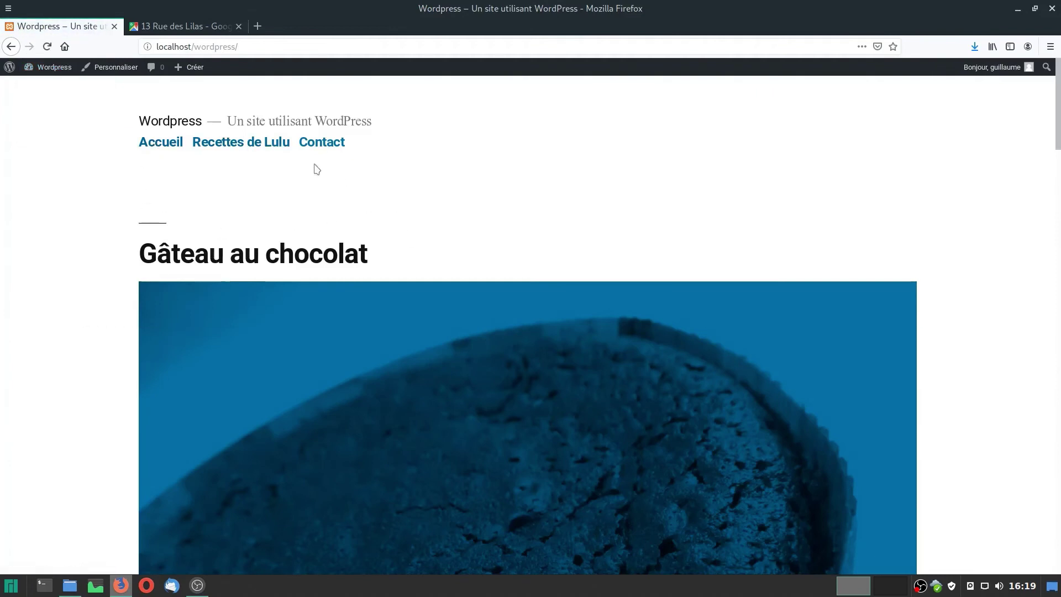
left_click(320, 144)
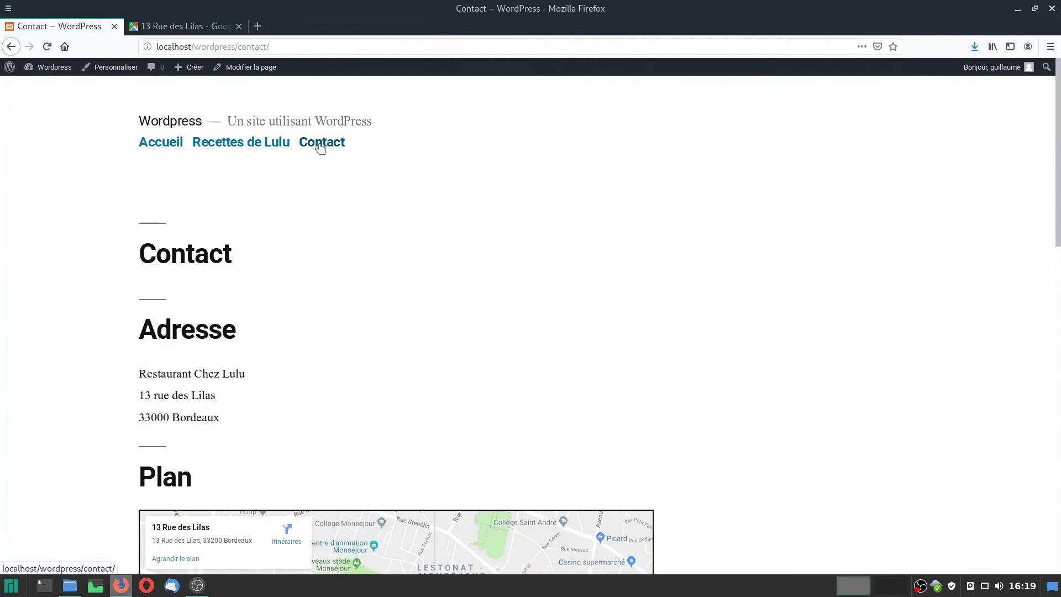
scroll(834, 452, "down", 6)
scroll(829, 448, "up", 6)
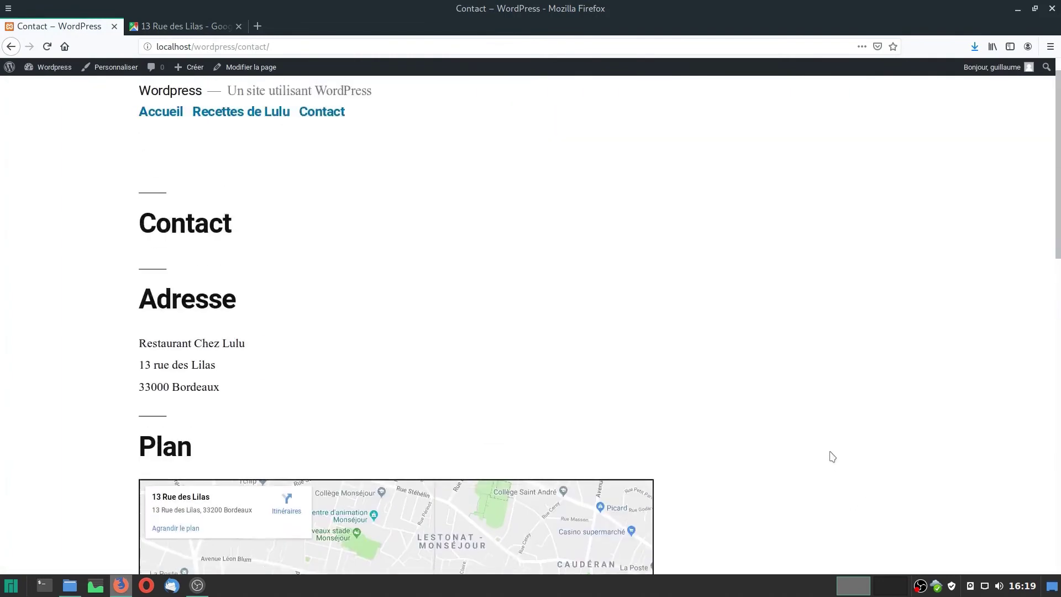
left_click(227, 145)
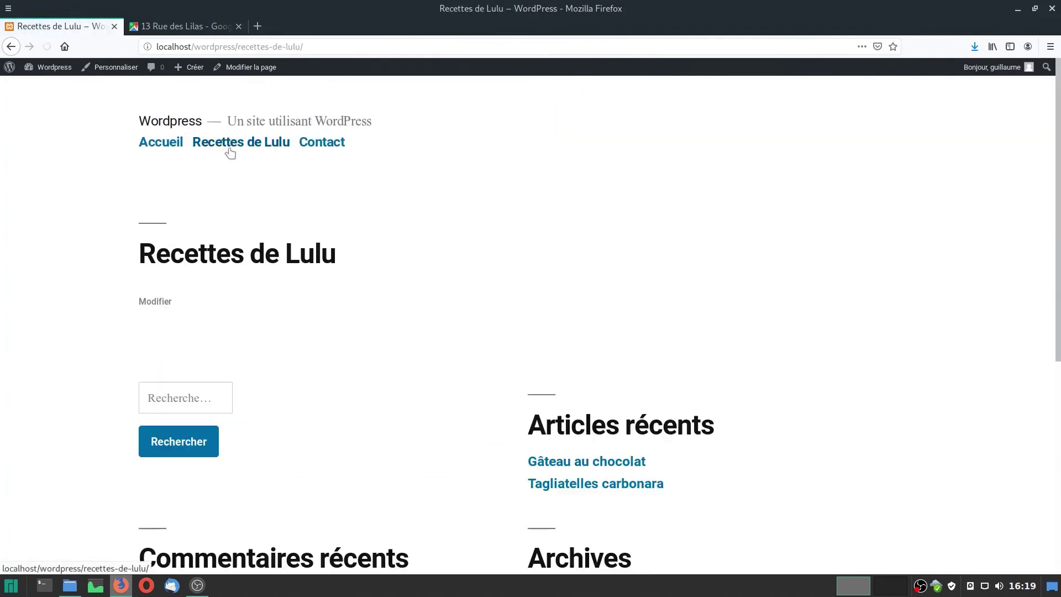
scroll(336, 323, "down", 6)
scroll(348, 365, "up", 4)
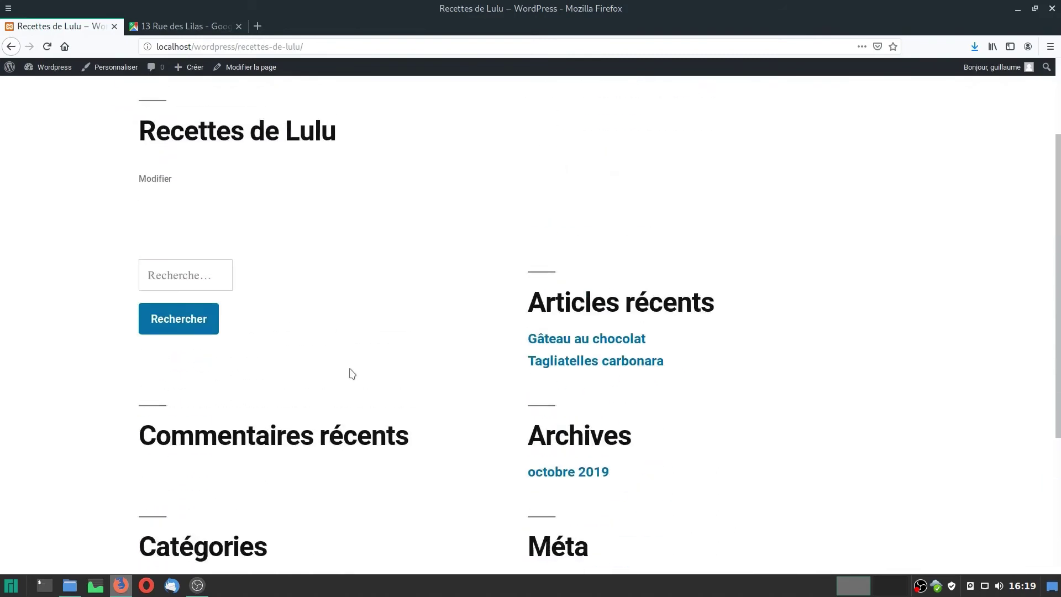
scroll(351, 372, "up", 3)
- Check the Accueil menu link, return briefly to the dashboard, then reopen Accueil
left_click(160, 142)
scroll(90, 321, "down", 10)
scroll(88, 354, "up", 4)
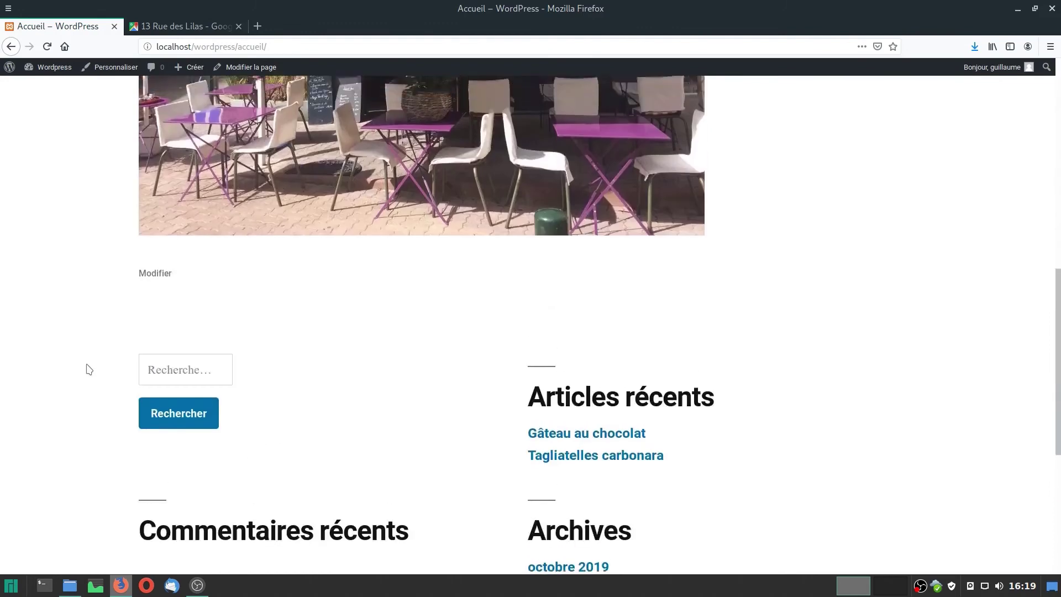
scroll(88, 370, "up", 6)
left_click(50, 67)
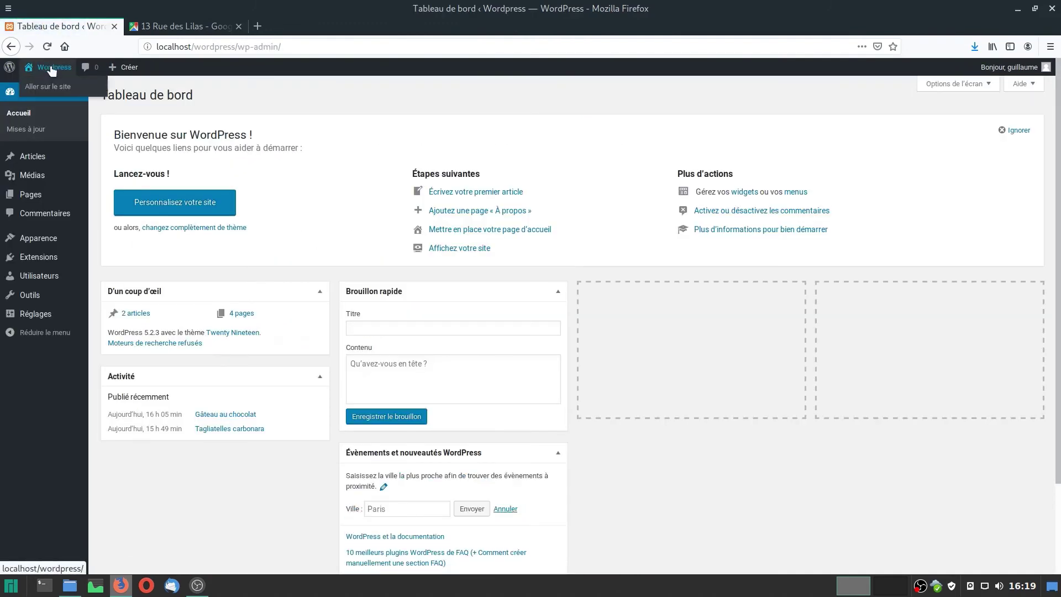
left_click(52, 70)
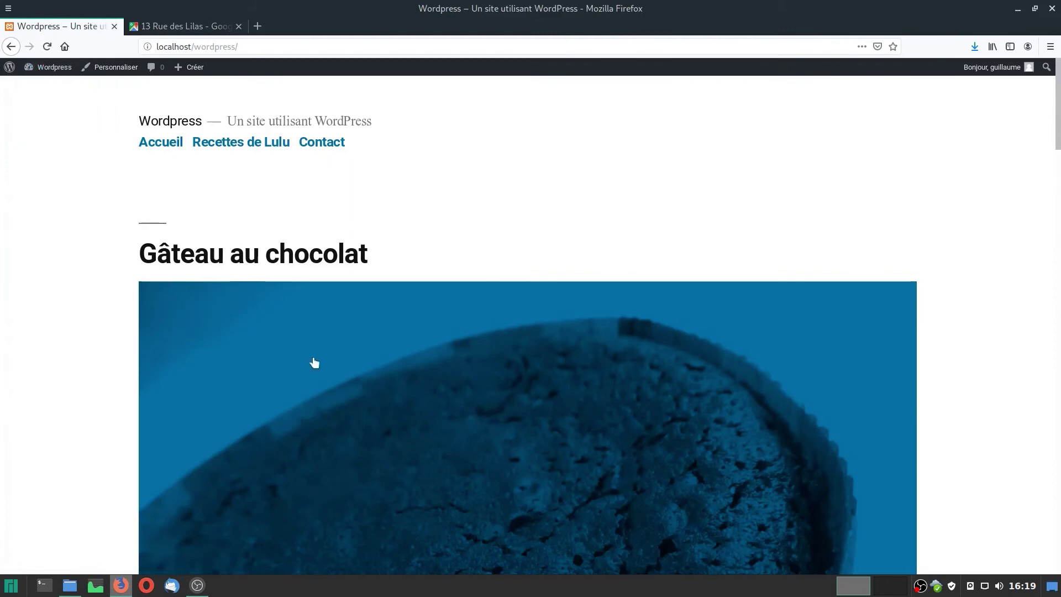
left_click(161, 143)
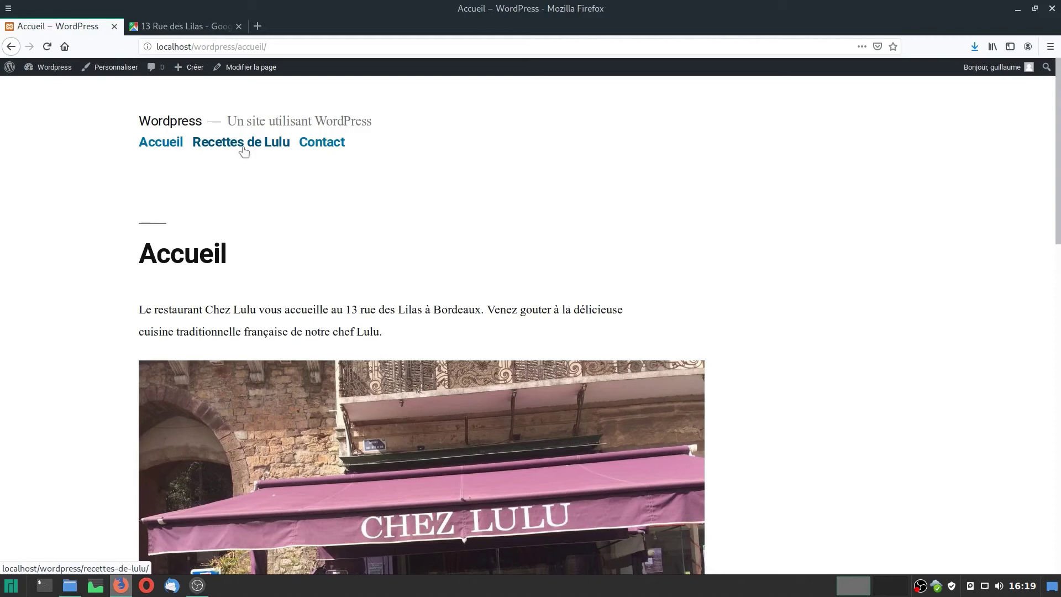
- In Réglages > Lecture, set static homepage Accueil and posts page Recettes de Lulu, then save
mouse_move(54, 67)
left_click(42, 93)
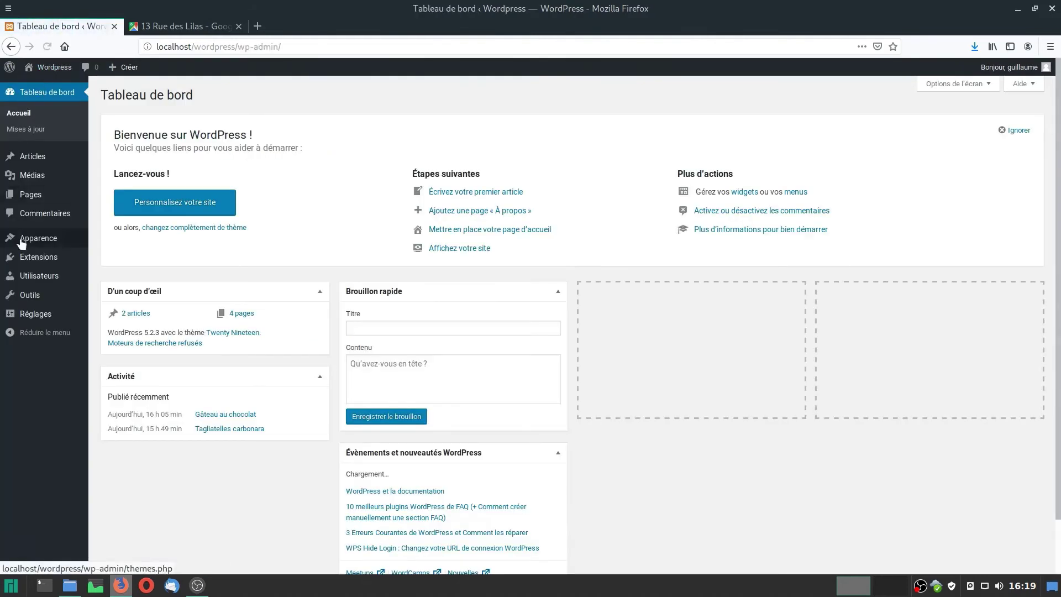
mouse_move(39, 313)
left_click(108, 348)
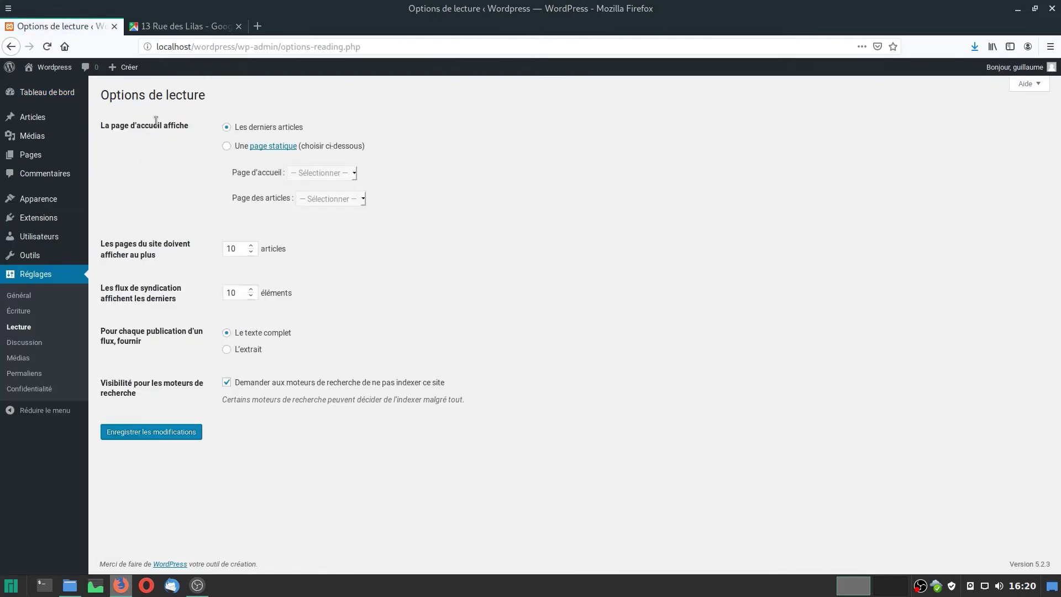
left_click(227, 147)
left_click(327, 175)
left_click(308, 205)
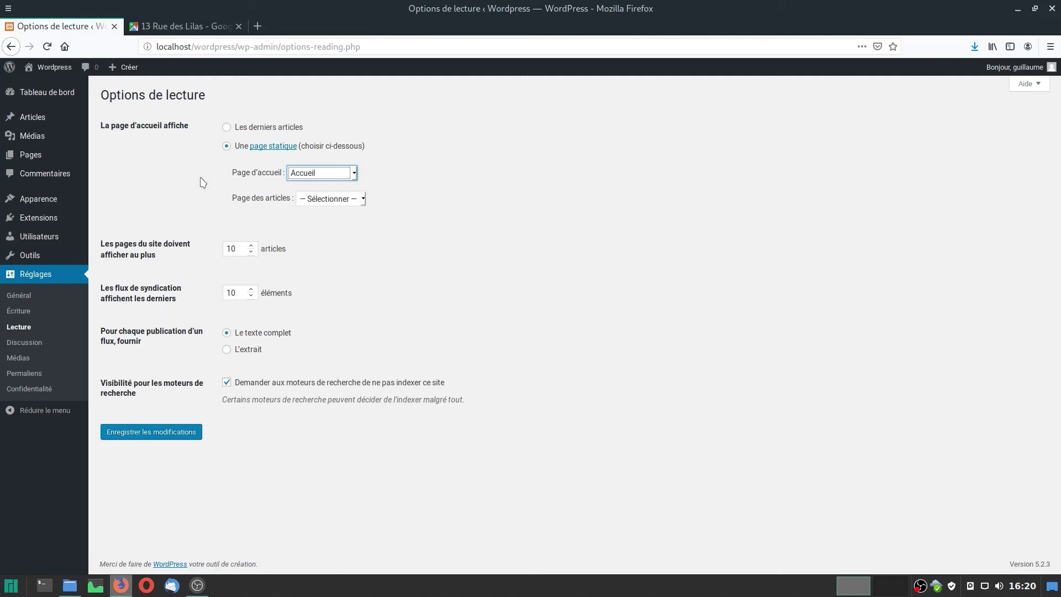
left_click(339, 202)
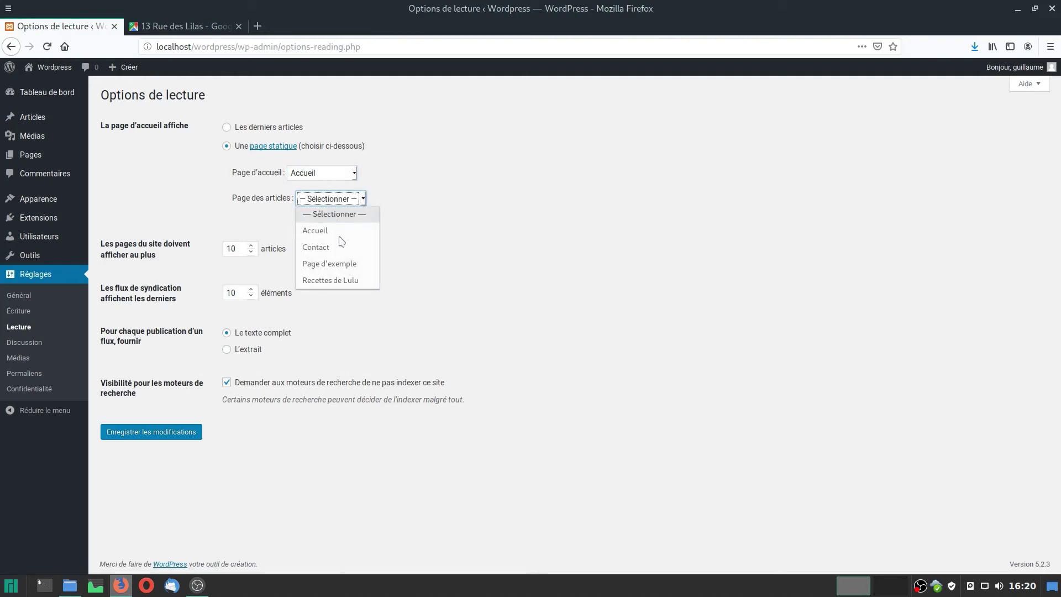
left_click(327, 280)
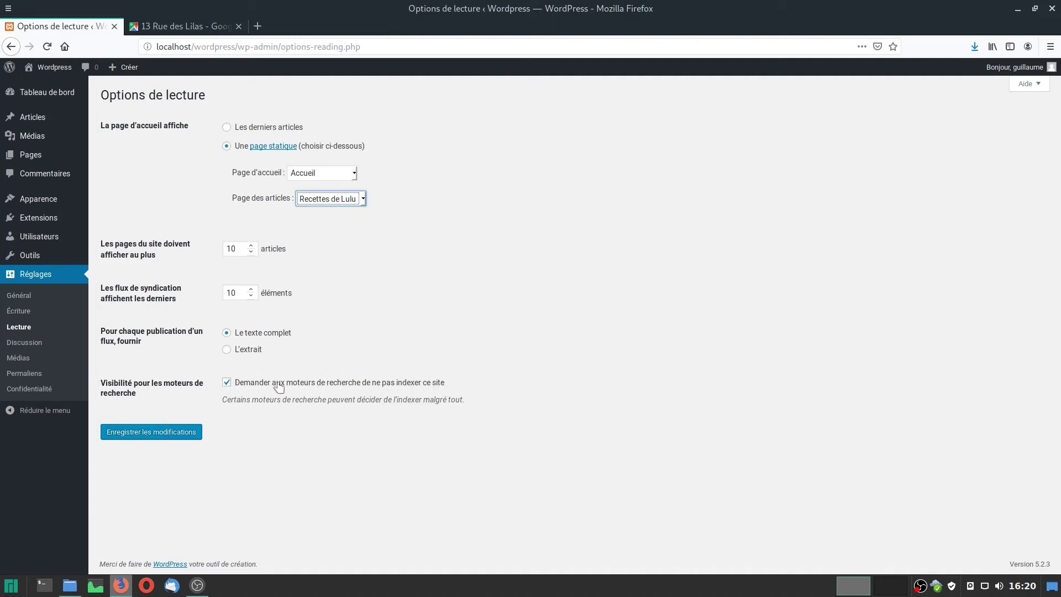
left_click(227, 383)
left_click(227, 383)
left_click(138, 432)
- View the new homepage and the recipe posts listed on Recettes de Lulu
left_click(47, 68)
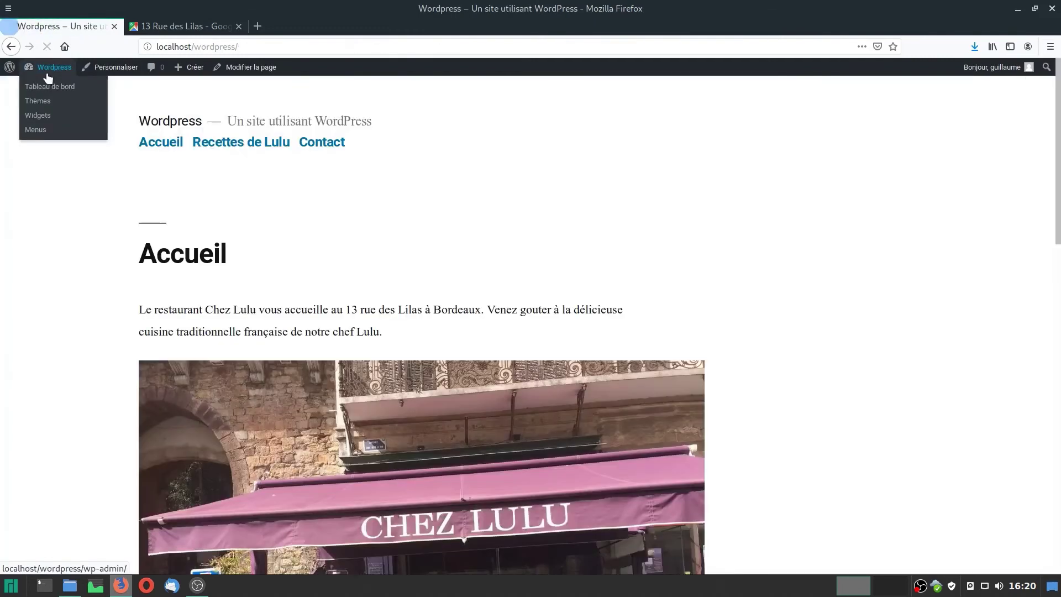
scroll(127, 429, "down", 5)
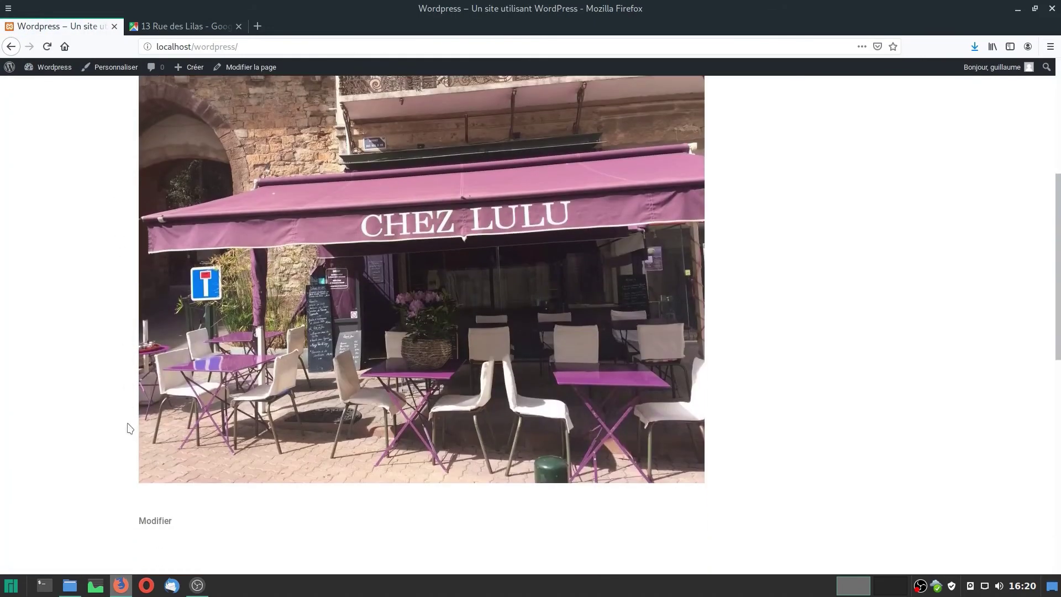
scroll(126, 429, "up", 5)
left_click(235, 145)
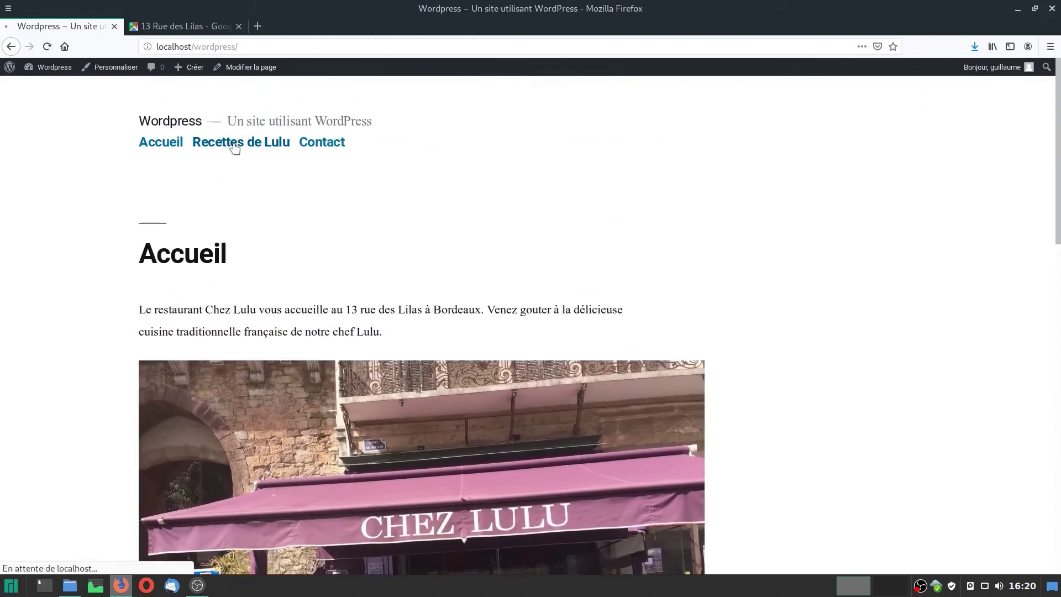
scroll(55, 232, "down", 10)
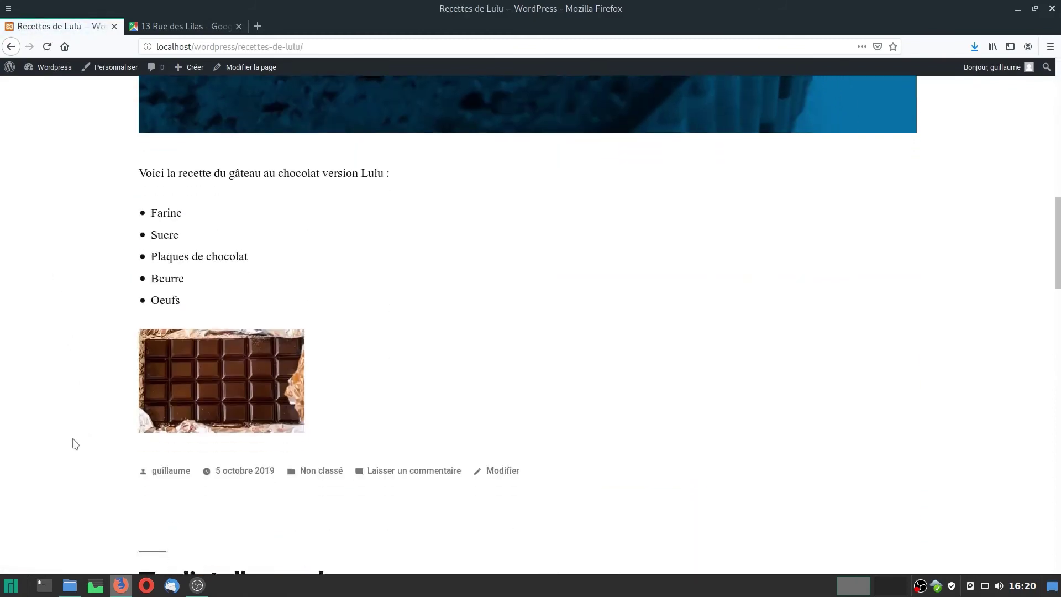
scroll(75, 444, "down", 15)
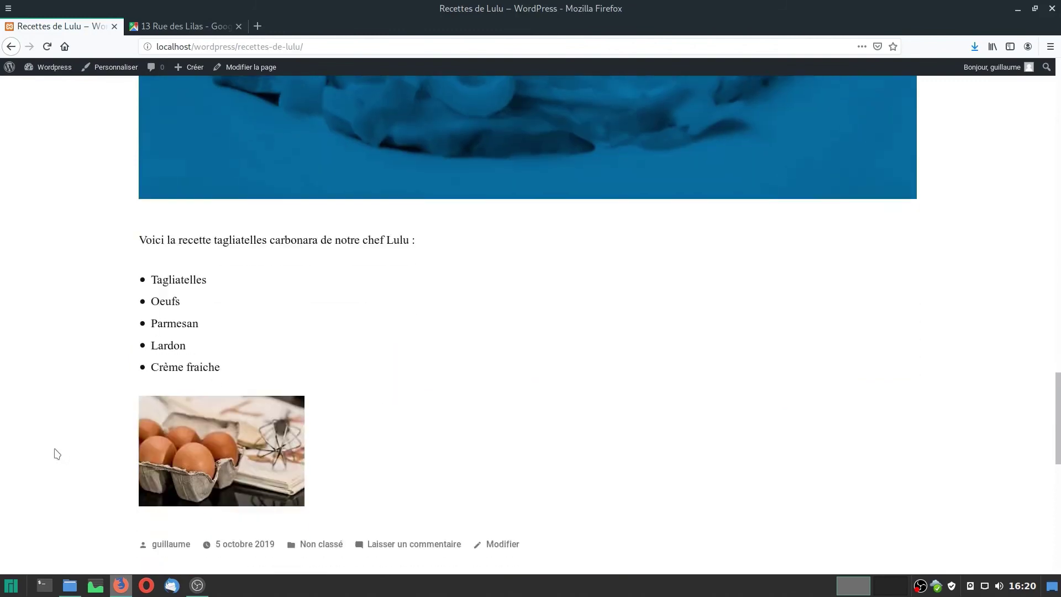
scroll(56, 454, "down", 3)
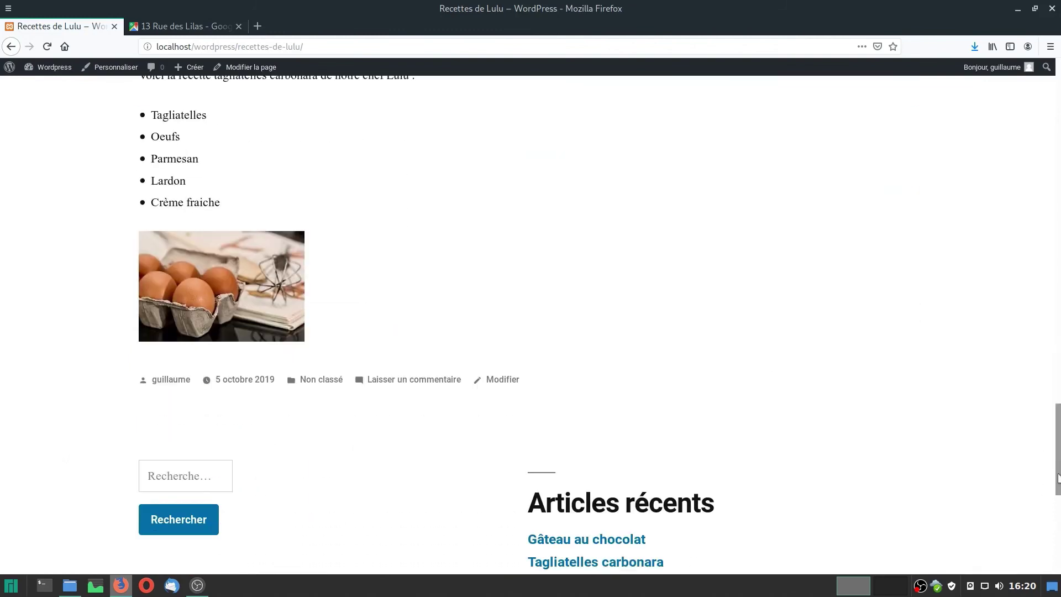
left_click_drag(1058, 447, 1058, 105)
- Check the map on the Contact page, then return to the admin dashboard
left_click(324, 143)
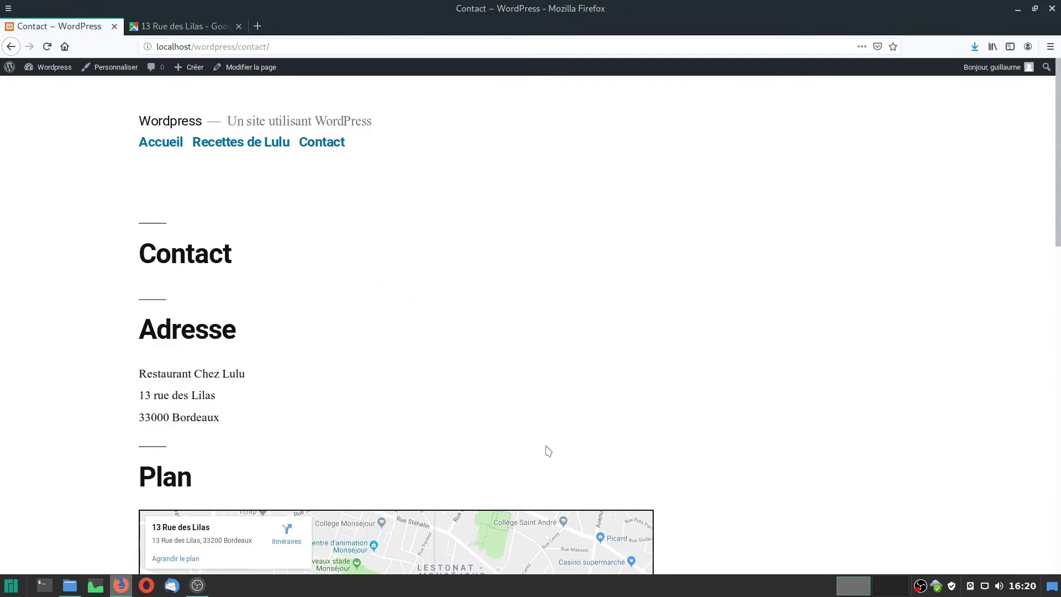
scroll(772, 442, "down", 2)
scroll(772, 442, "down", 5)
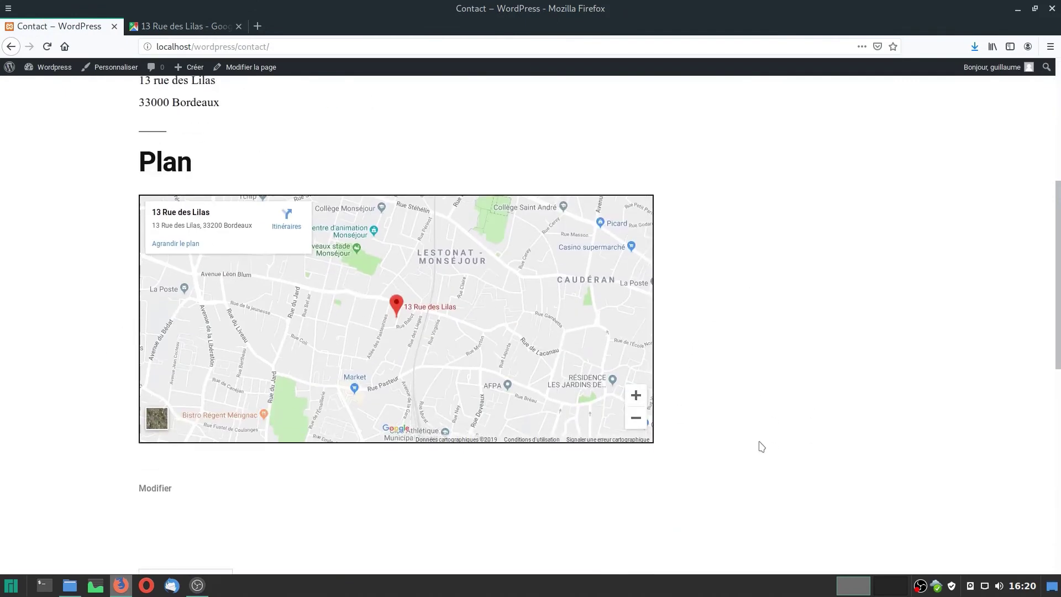
scroll(761, 446, "up", 6)
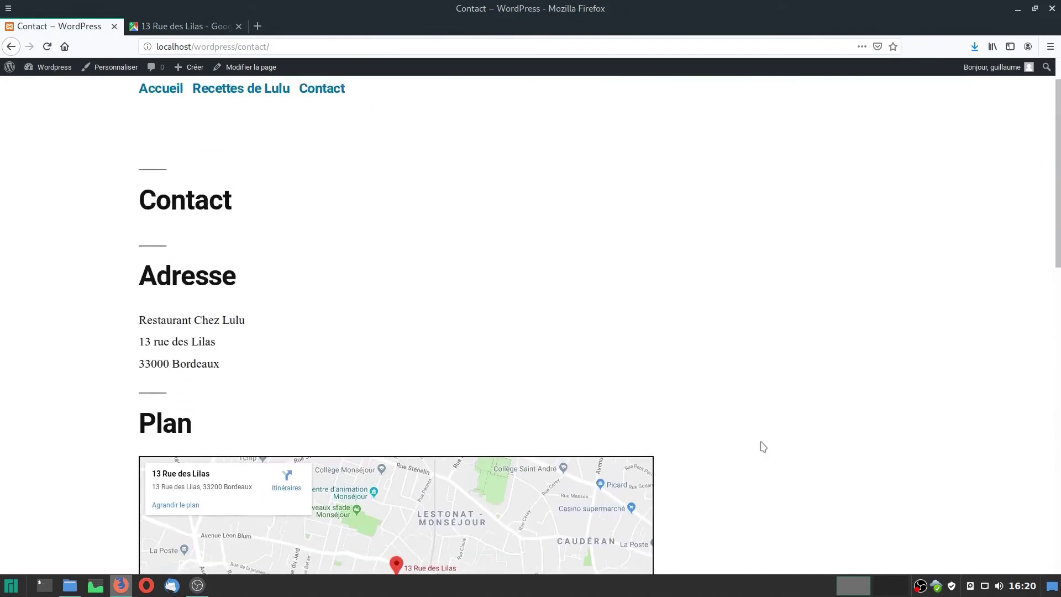
mouse_move(51, 66)
left_click(47, 86)
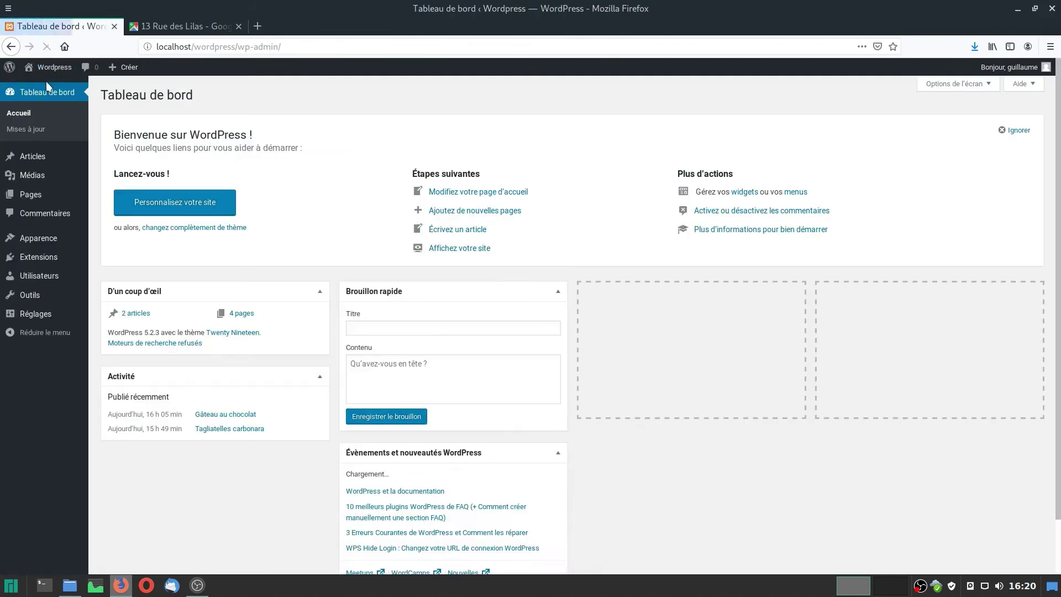
- Delete the Hello Dolly and Akismet Anti-Spam plugins from Extensions, confirming each deletion
left_click(34, 256)
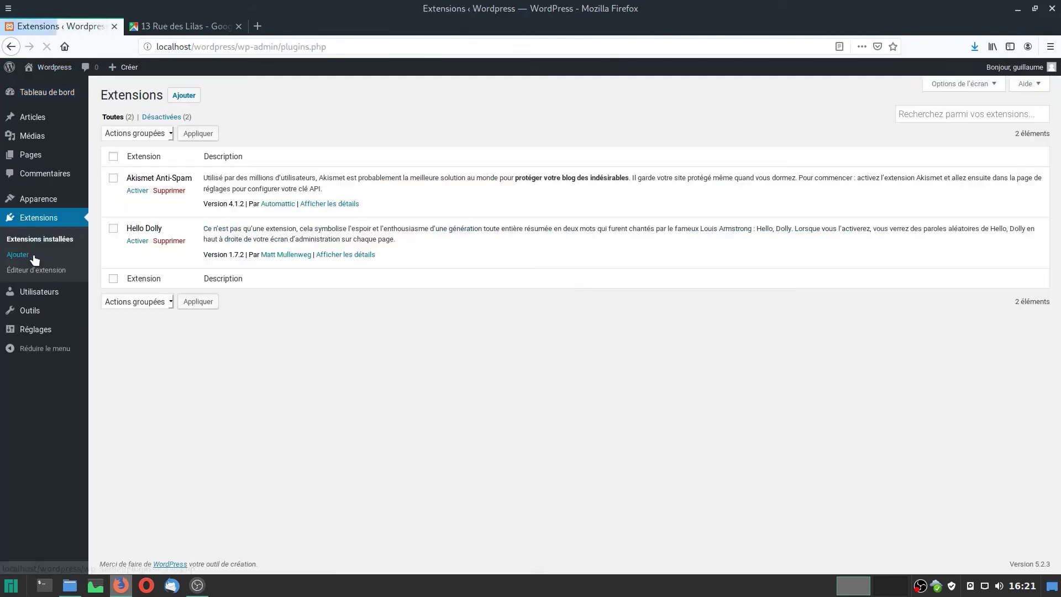
left_click(173, 242)
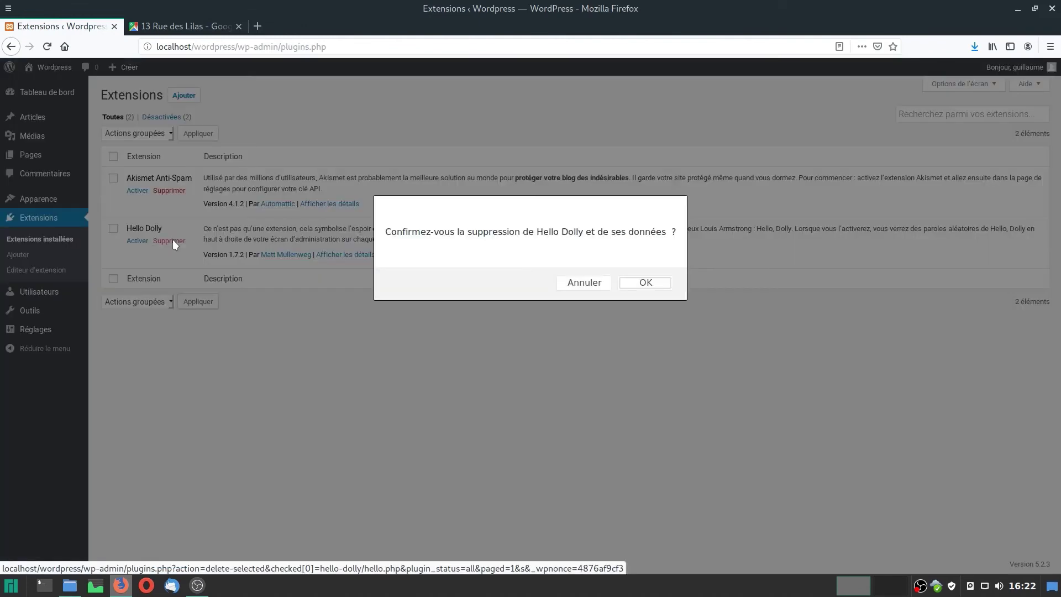
left_click(647, 283)
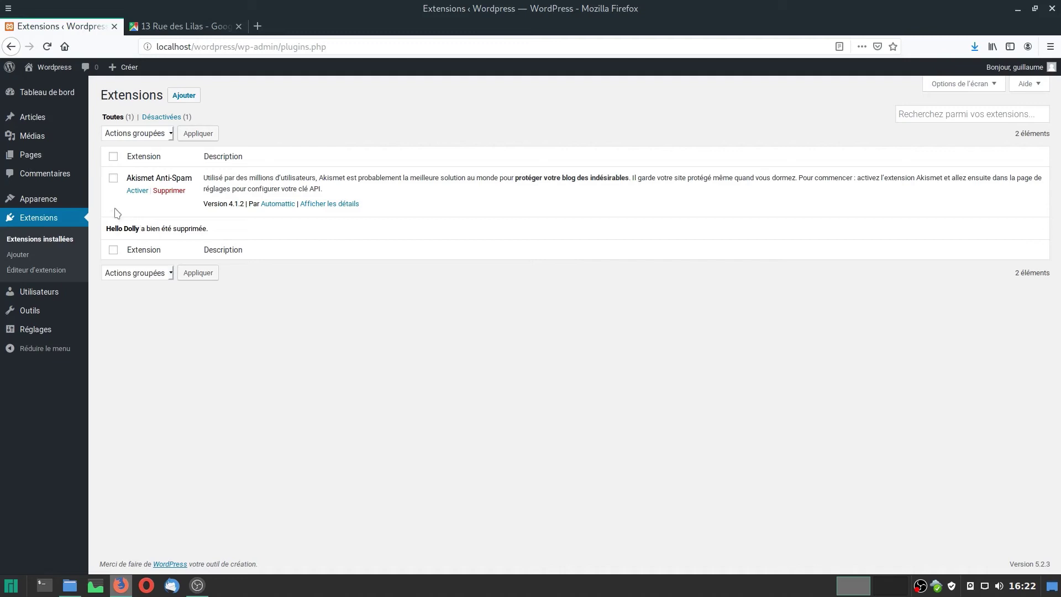
left_click(170, 191)
left_click(666, 285)
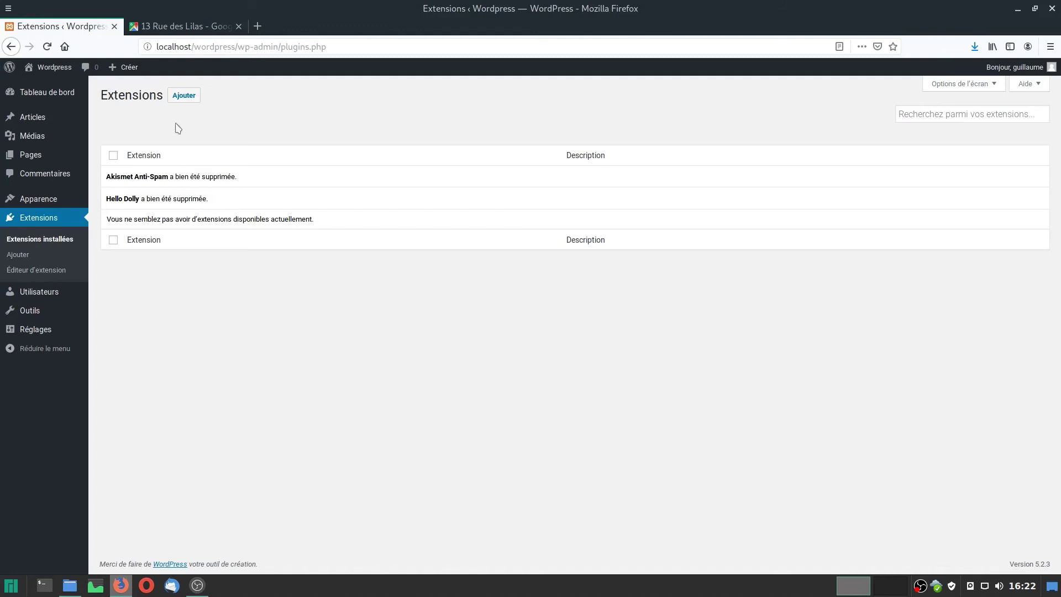
left_click(182, 96)
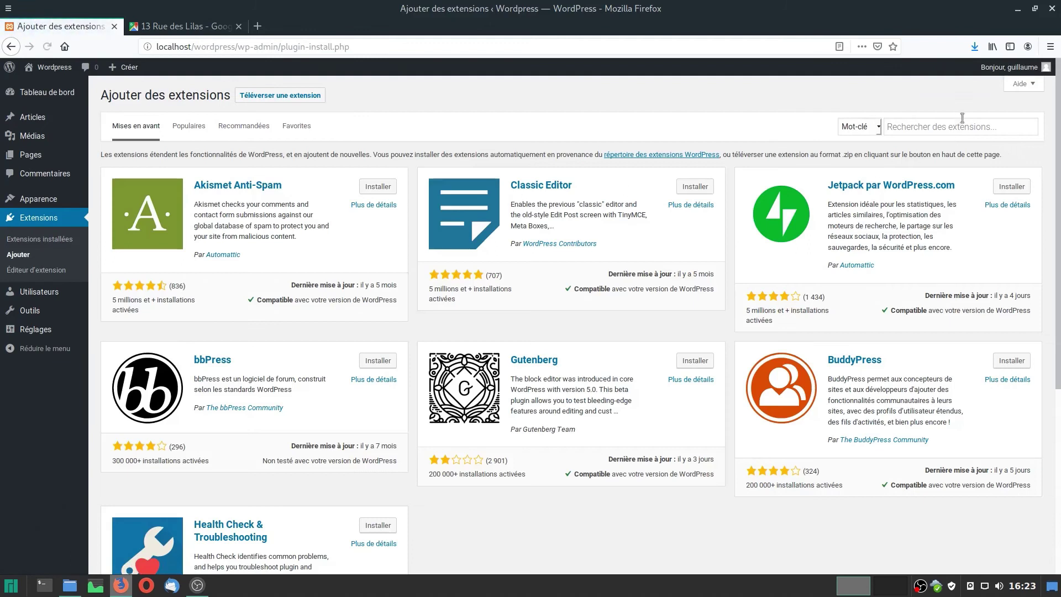
- Search the plugin directory for 'conta', then install and activate Contact Form 7
left_click(948, 123)
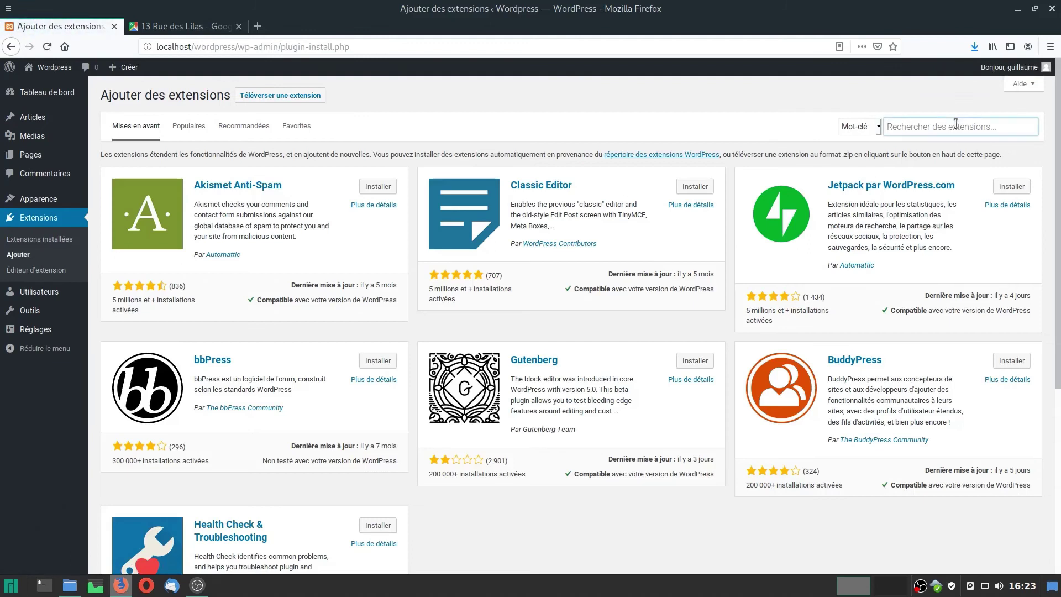
type("contact")
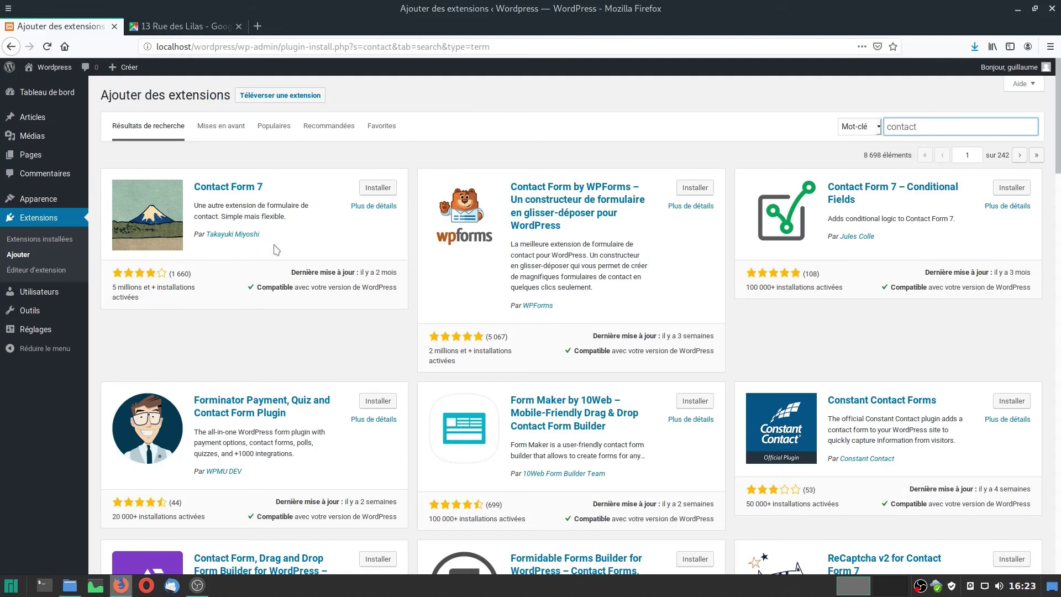
double_click(377, 273)
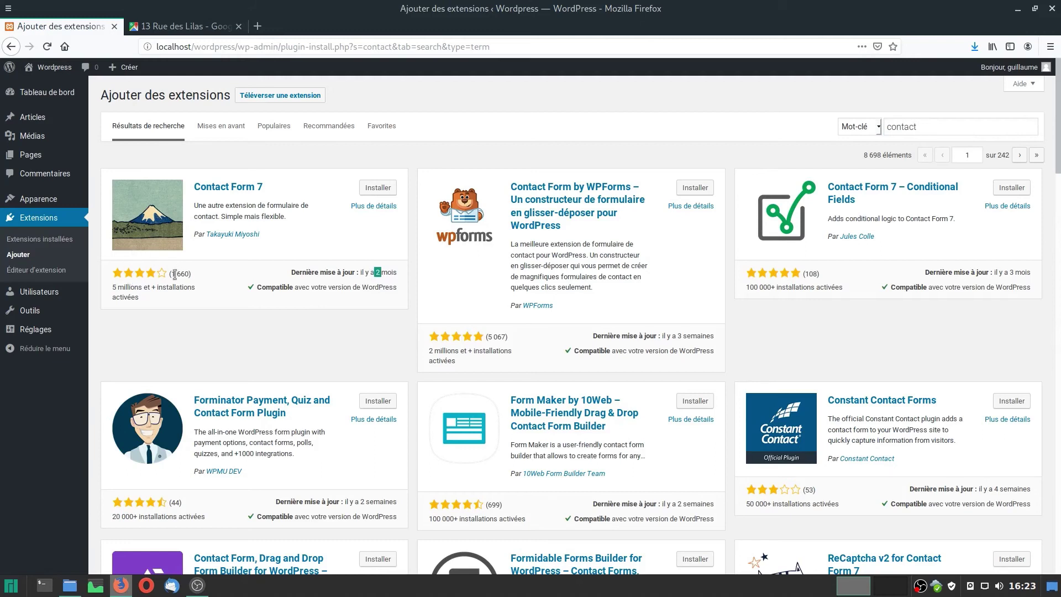
left_click(381, 190)
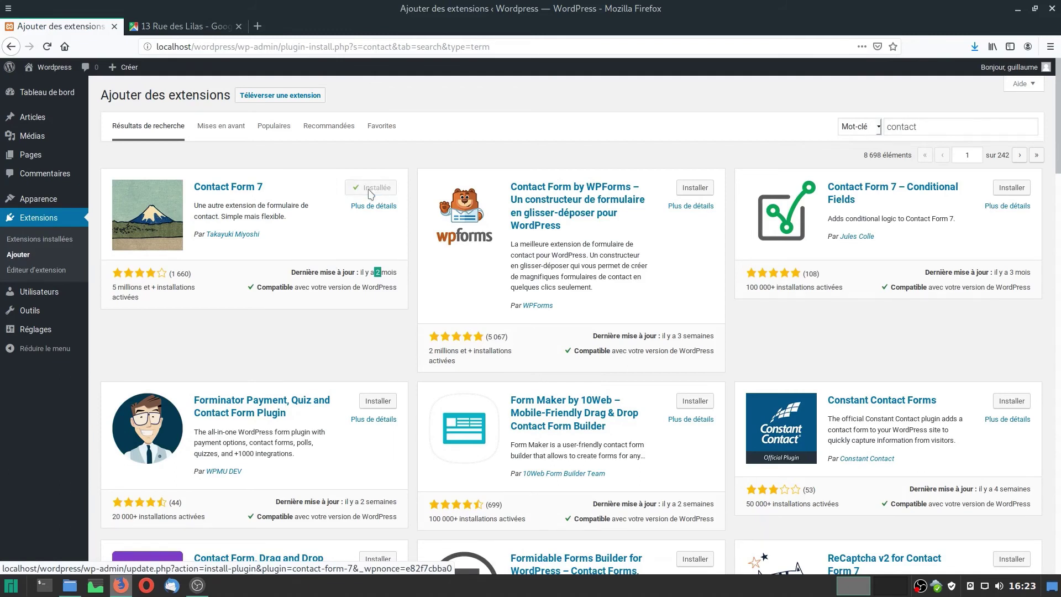
left_click(380, 190)
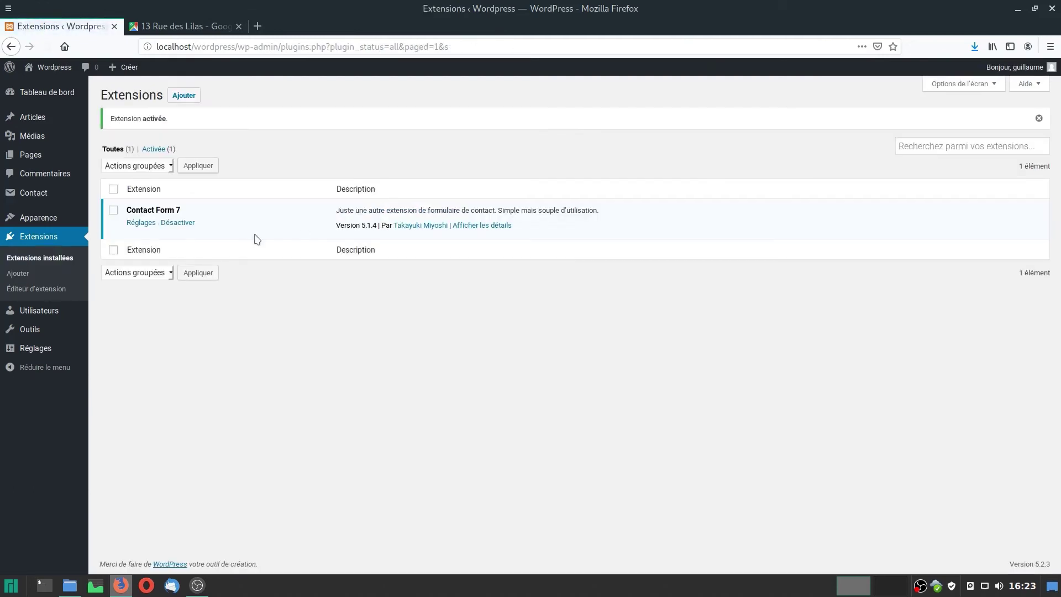
mouse_move(33, 188)
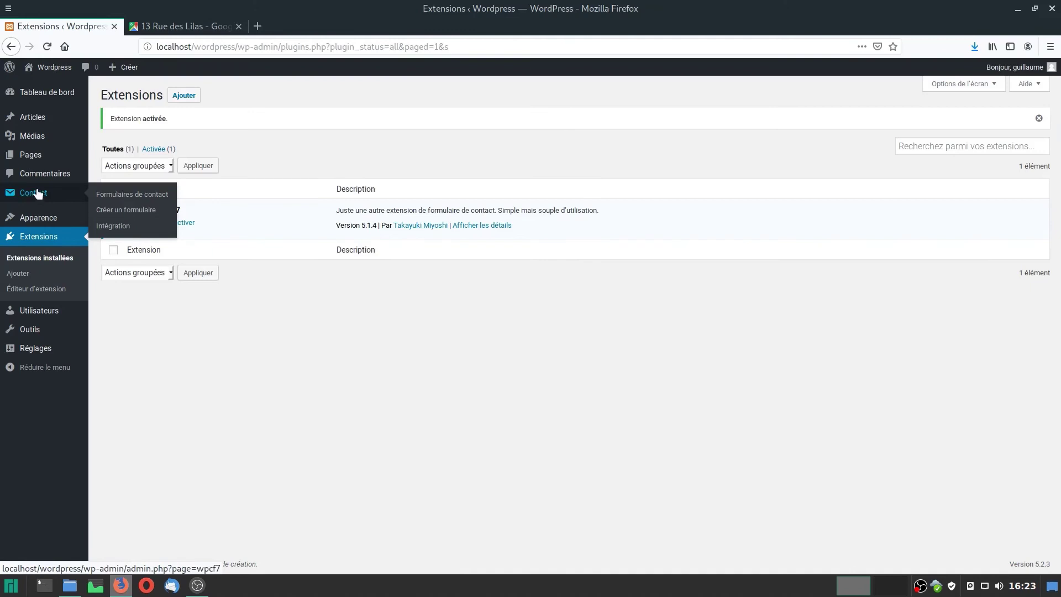
- Copy the Formulaire de contact 1 shortcode and go to the Pages list
left_click(32, 195)
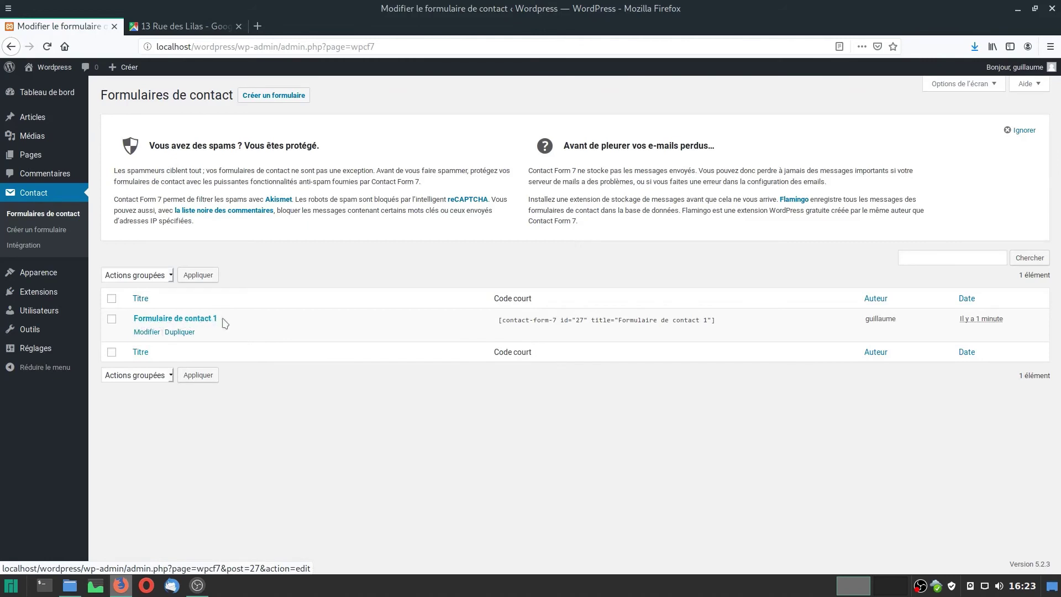
left_click(551, 320)
key("ctrl+c")
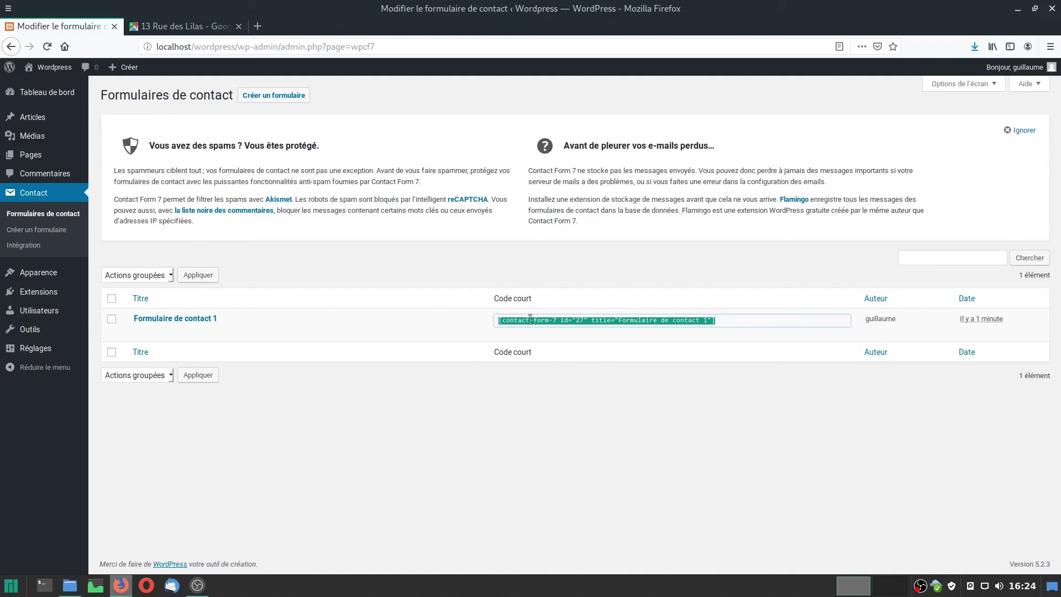
left_click(30, 155)
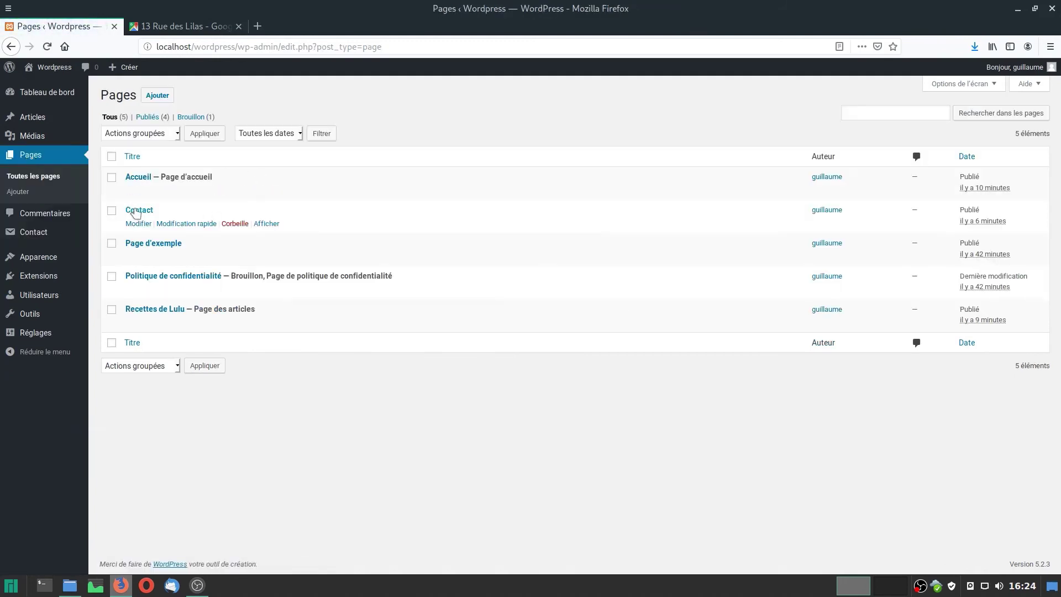
- Append a 'Contactez-nous' heading and the pasted contact form shortcode to the Contact page, then update it
left_click(138, 211)
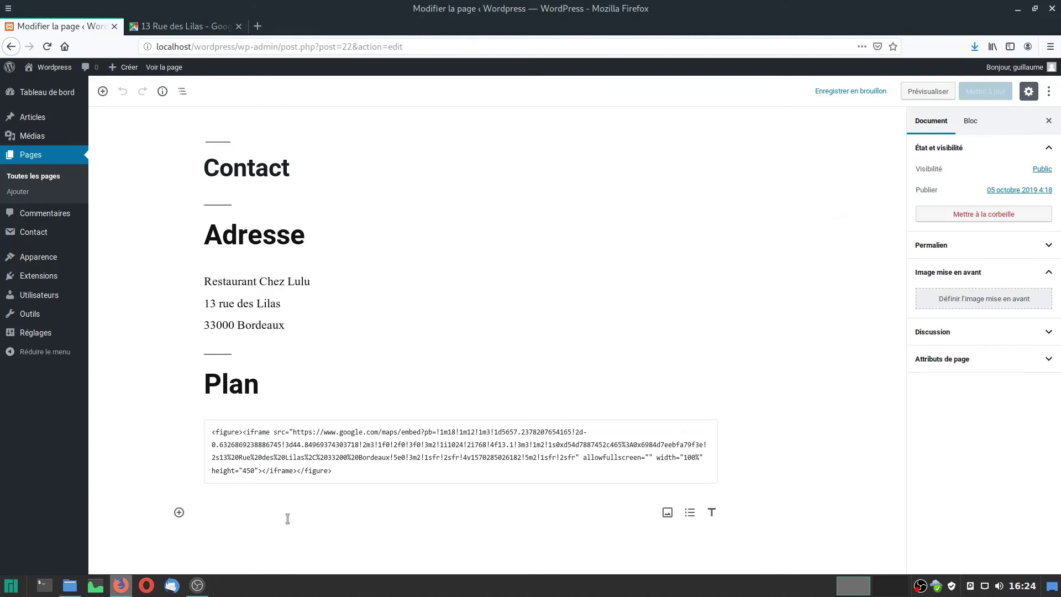
left_click(712, 512)
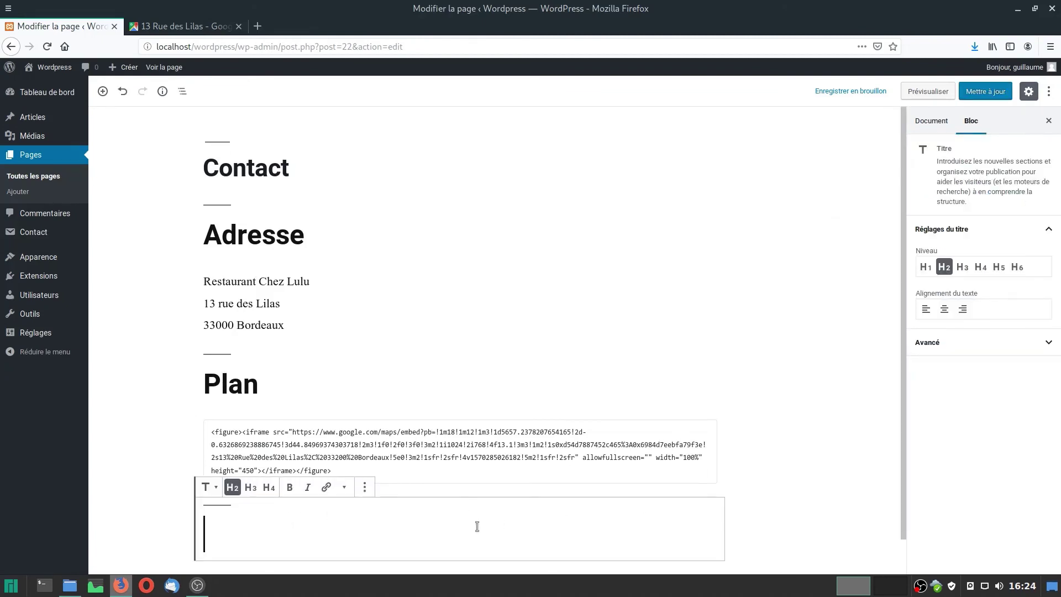
type("Contactez-nous")
key("Return")
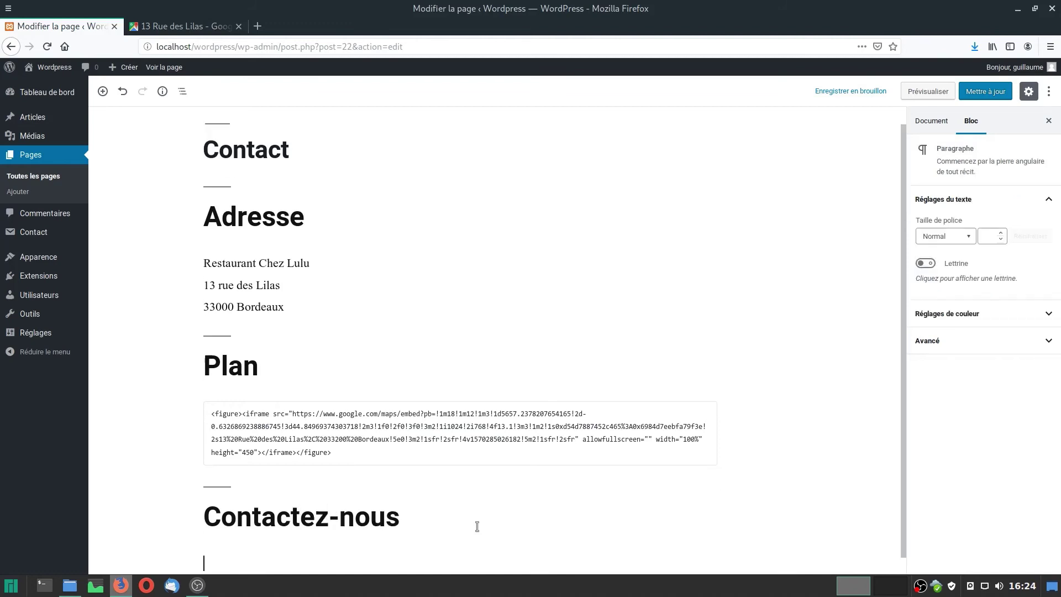
key("ctrl+v")
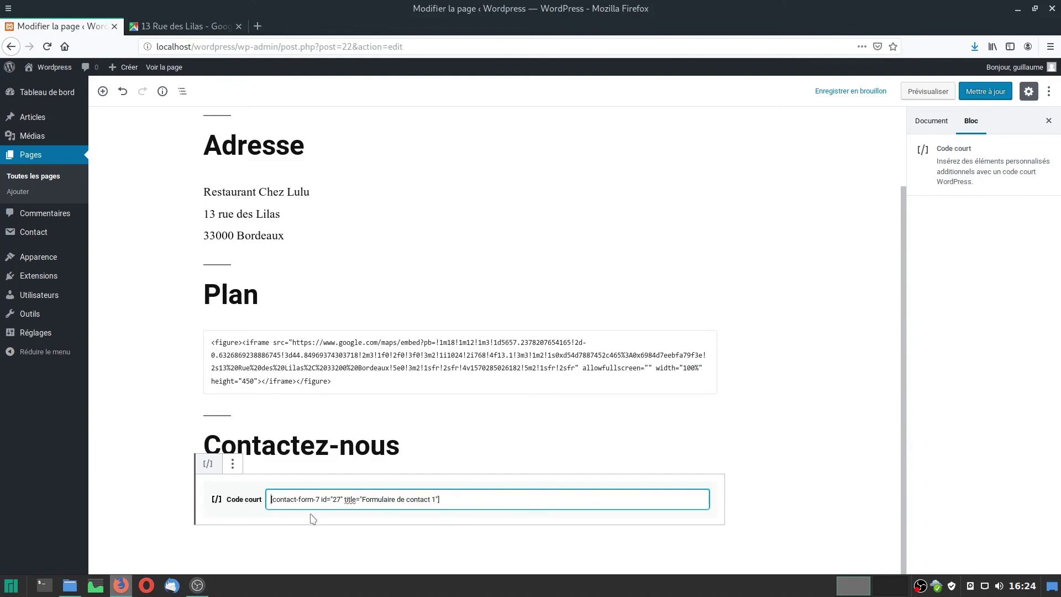
left_click(986, 91)
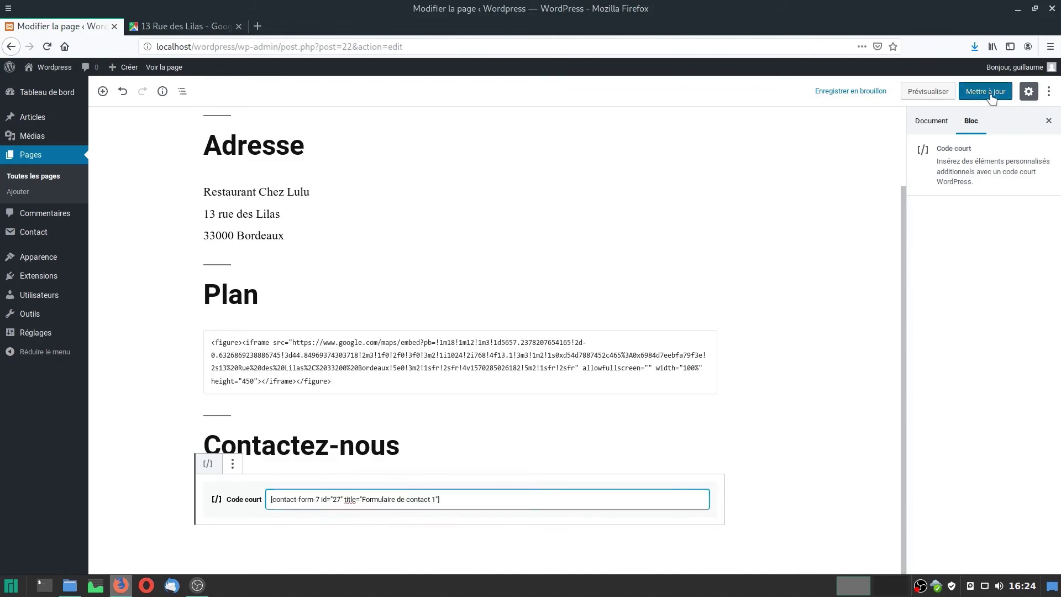
- Submit the live Contact form empty to confirm it flags the required e-mail field
left_click(164, 67)
scroll(367, 251, "down", 12)
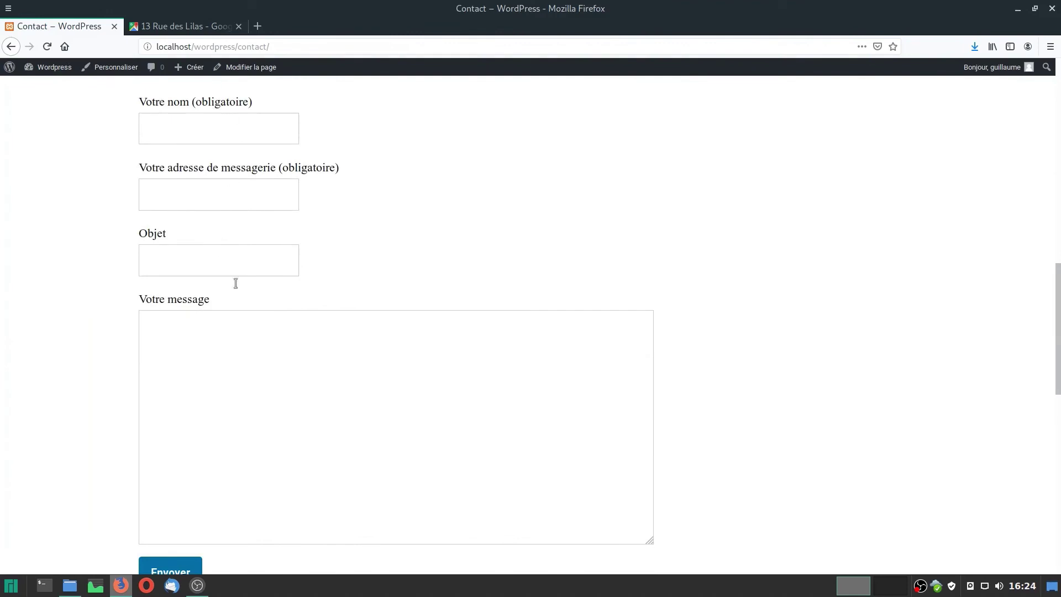
scroll(300, 434, "down", 3)
left_click(187, 452)
scroll(306, 391, "up", 5)
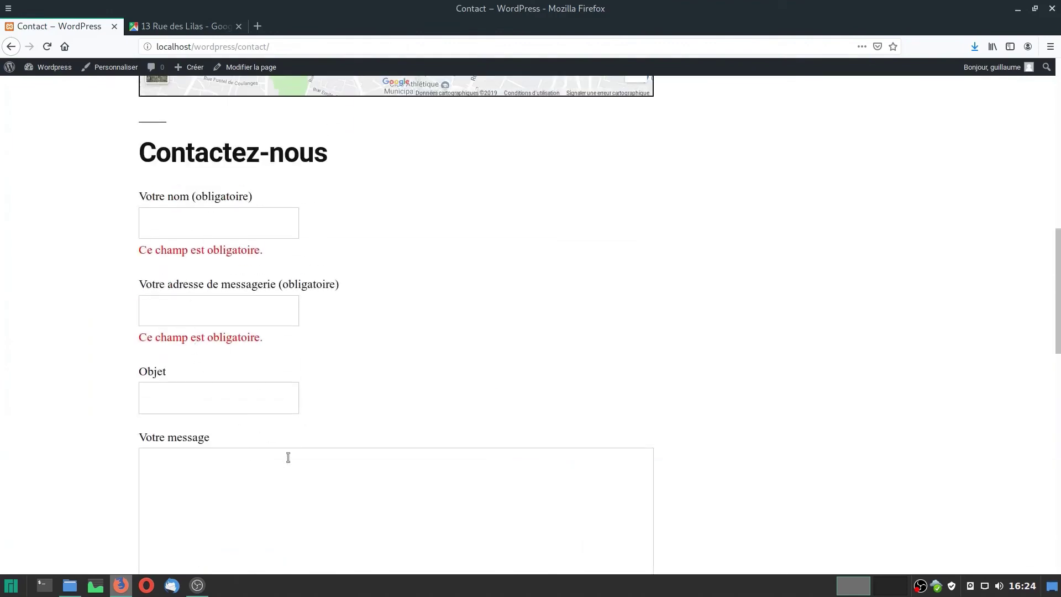
scroll(304, 442, "down", 4)
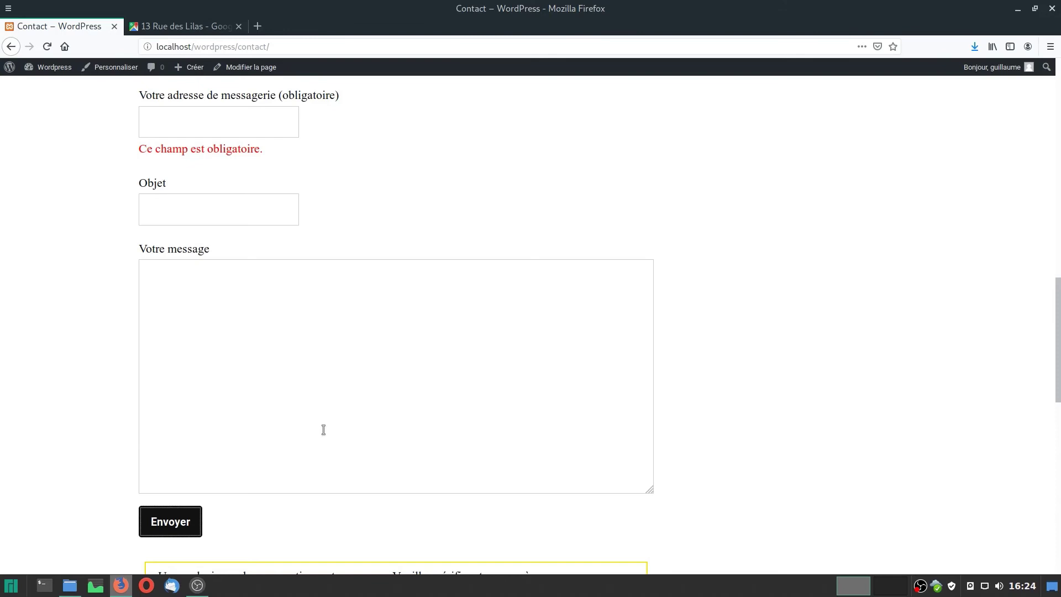
scroll(542, 292, "up", 15)
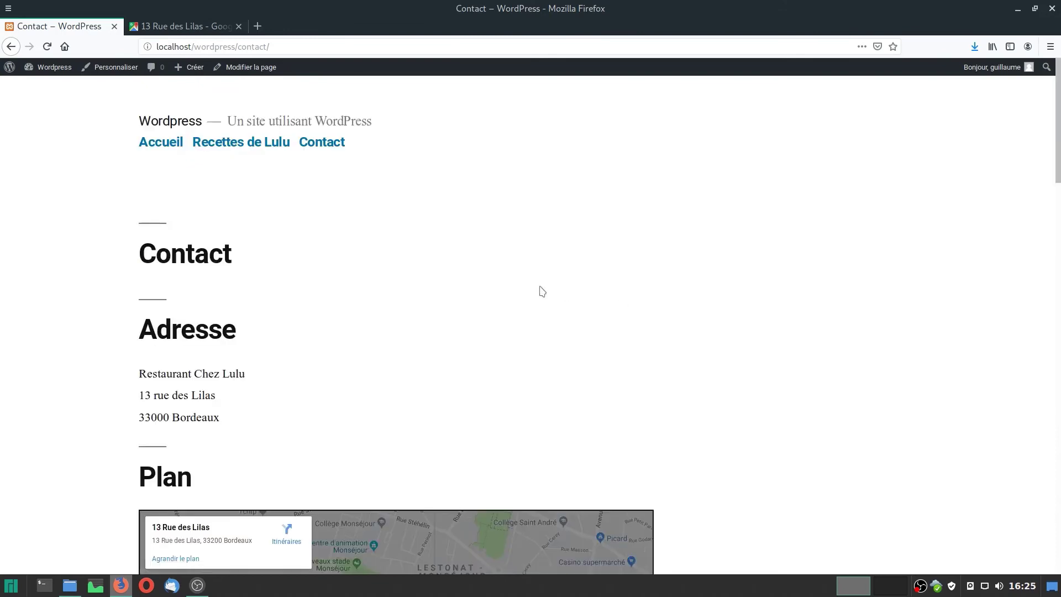
- Visit the Accueil and Recettes de Lulu pages, then return to the admin dashboard
left_click(161, 145)
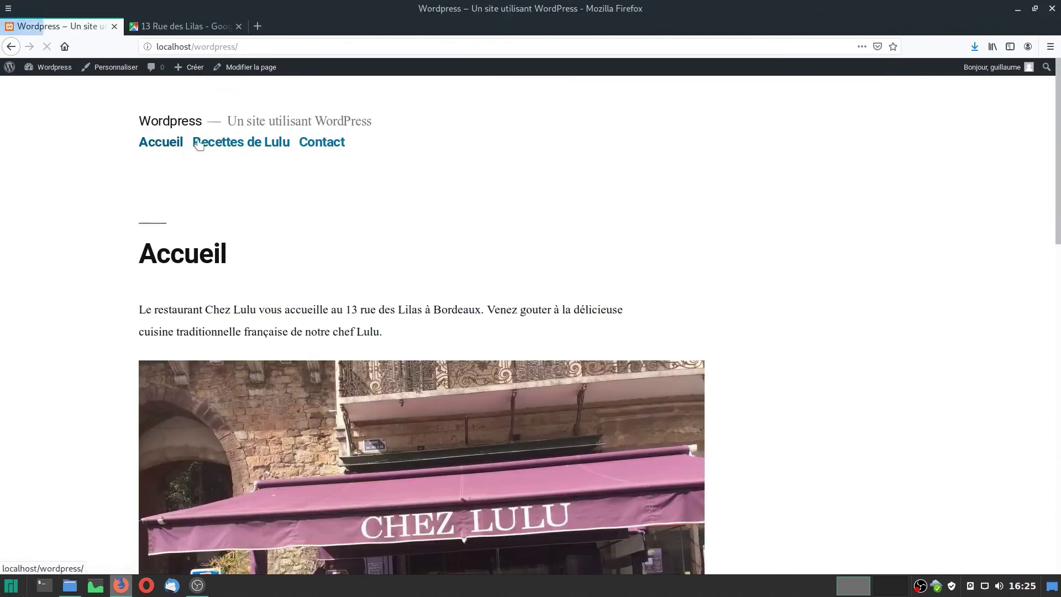
left_click(232, 144)
scroll(1000, 310, "down", 10)
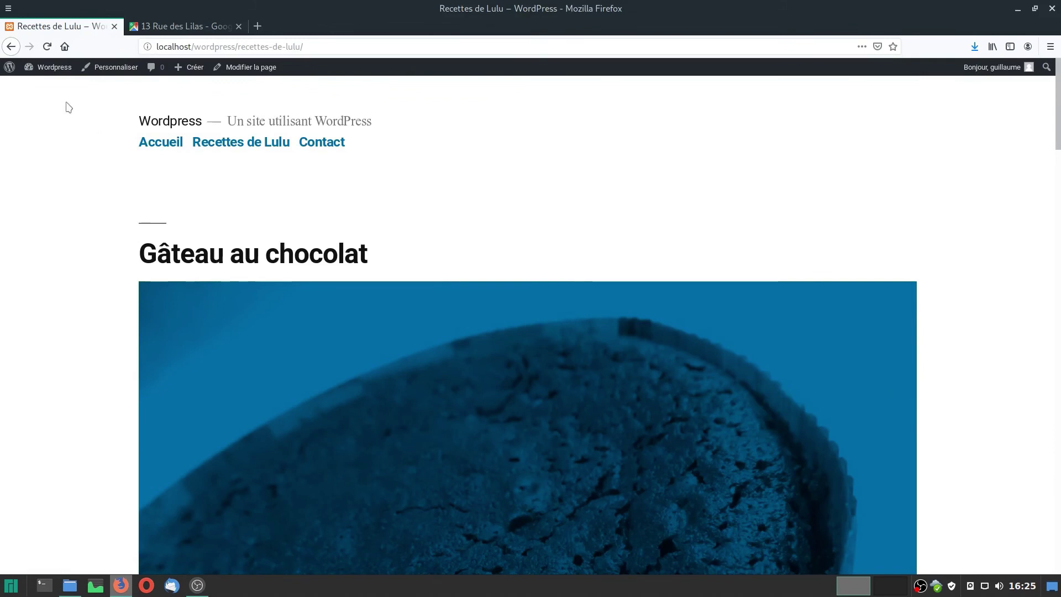
mouse_move(47, 68)
left_click(45, 88)
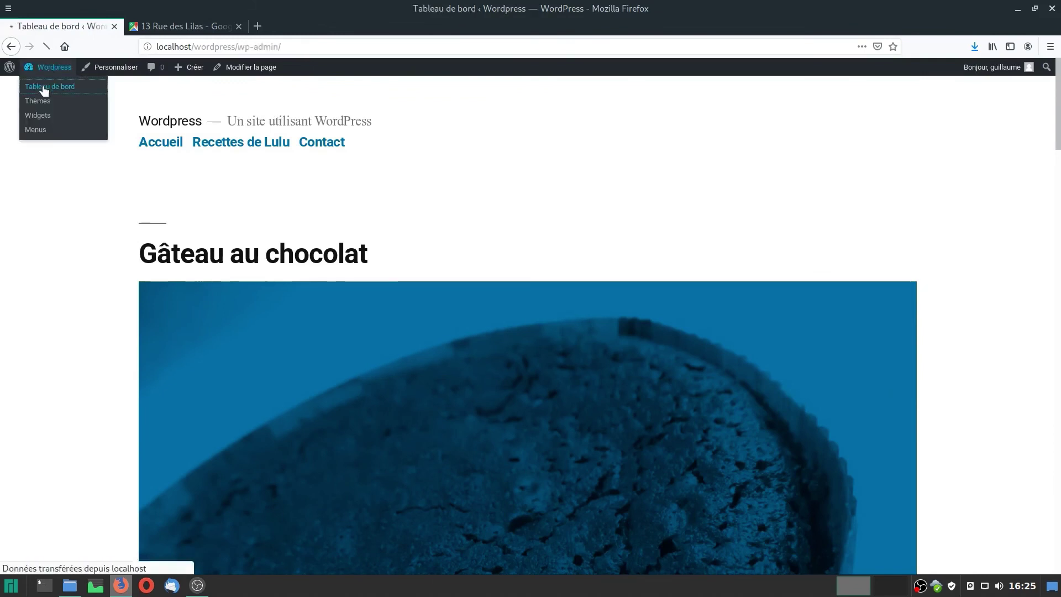
- Change the site title to 'Restaurant Chez Lulu' in the General settings
mouse_move(49, 260)
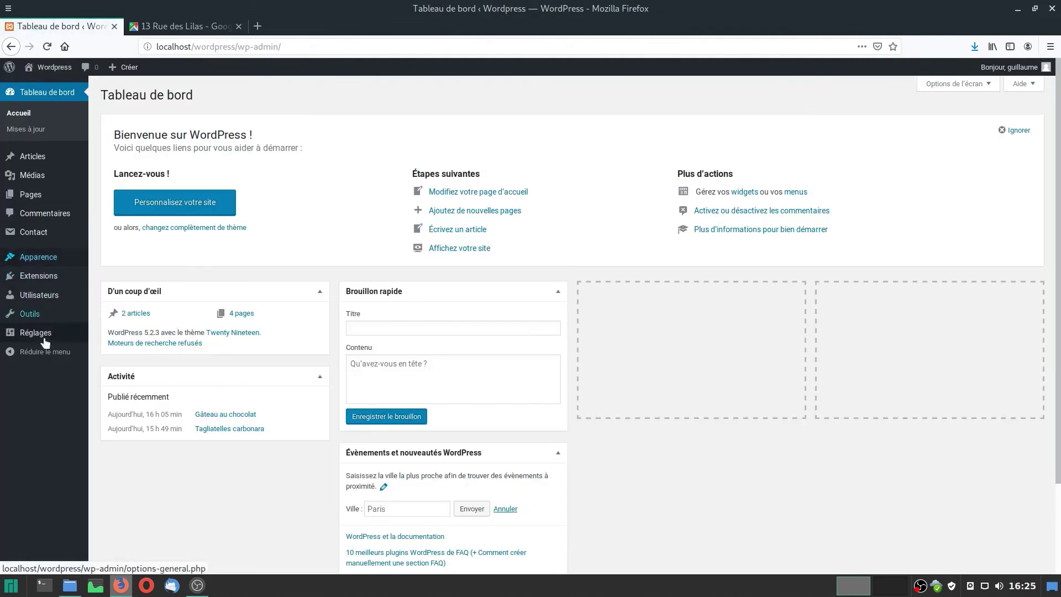
mouse_move(49, 336)
left_click(117, 336)
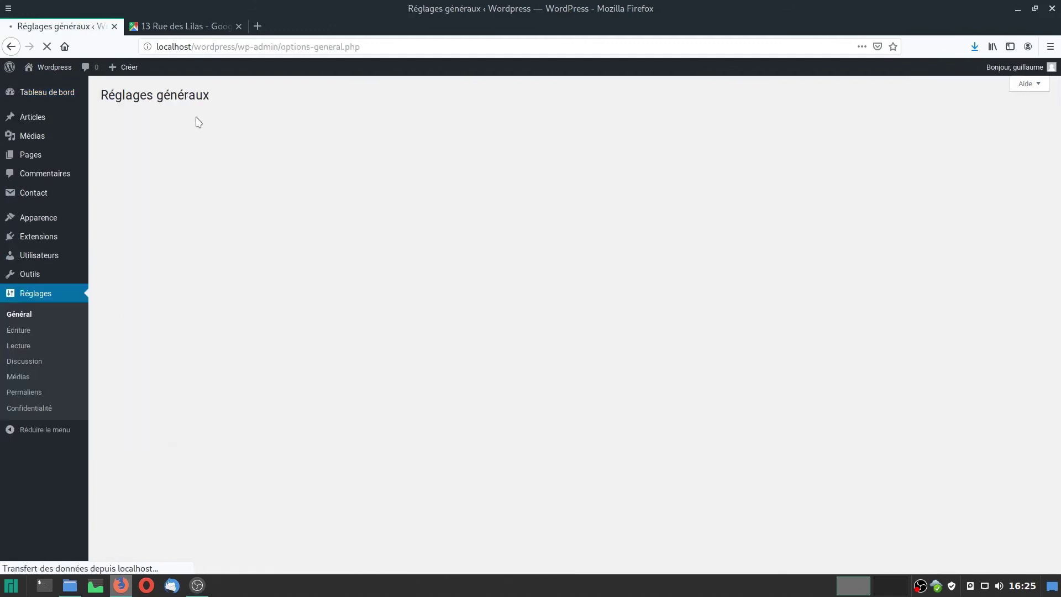
key("Tab")
type("Rest")
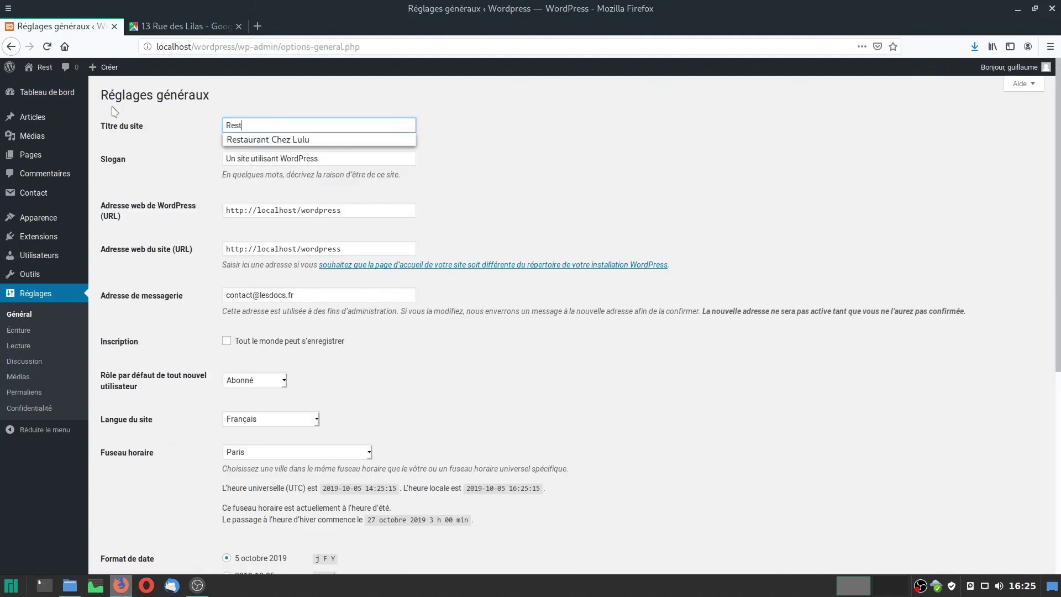
type("aurant")
key("Down")
key("Return")
- Set the slogan to 'Cuisine traditionnelle française' and save the general settings
left_click_drag(366, 162, 116, 150)
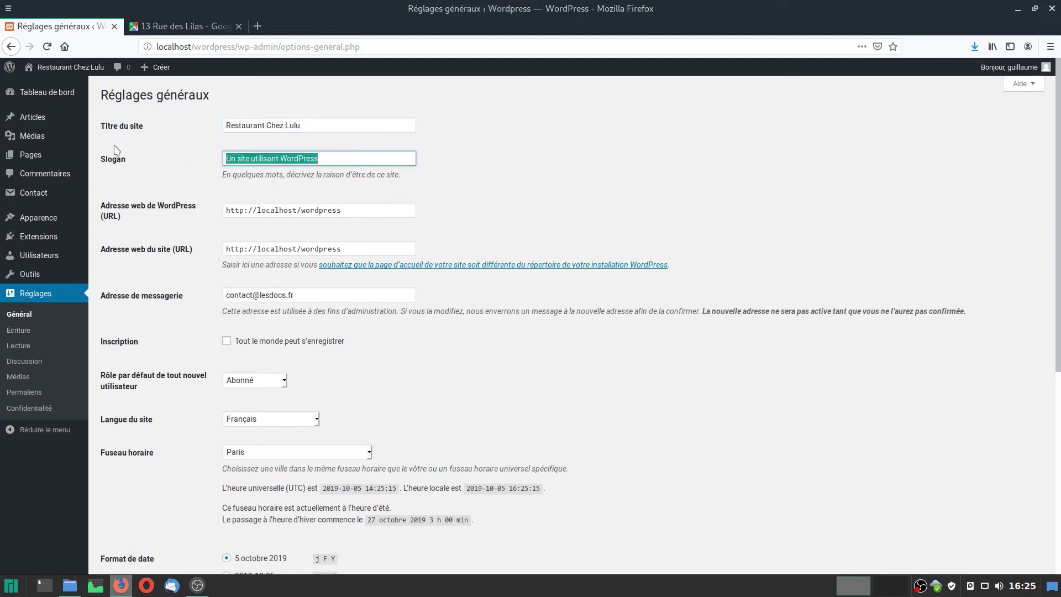
type("C")
key("Down")
key("Return")
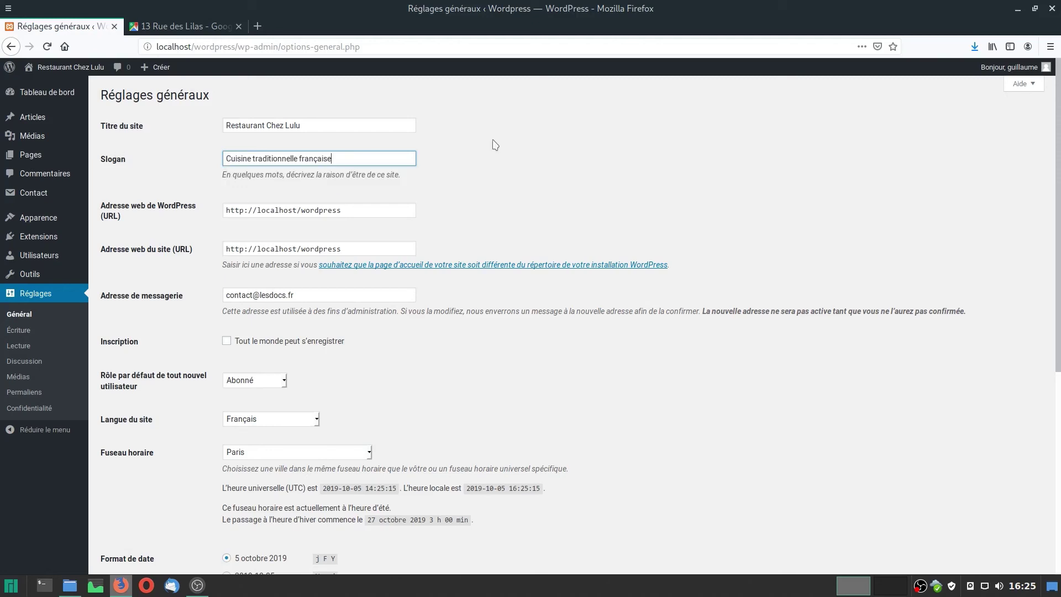
scroll(316, 499, "down", 5)
left_click(125, 551)
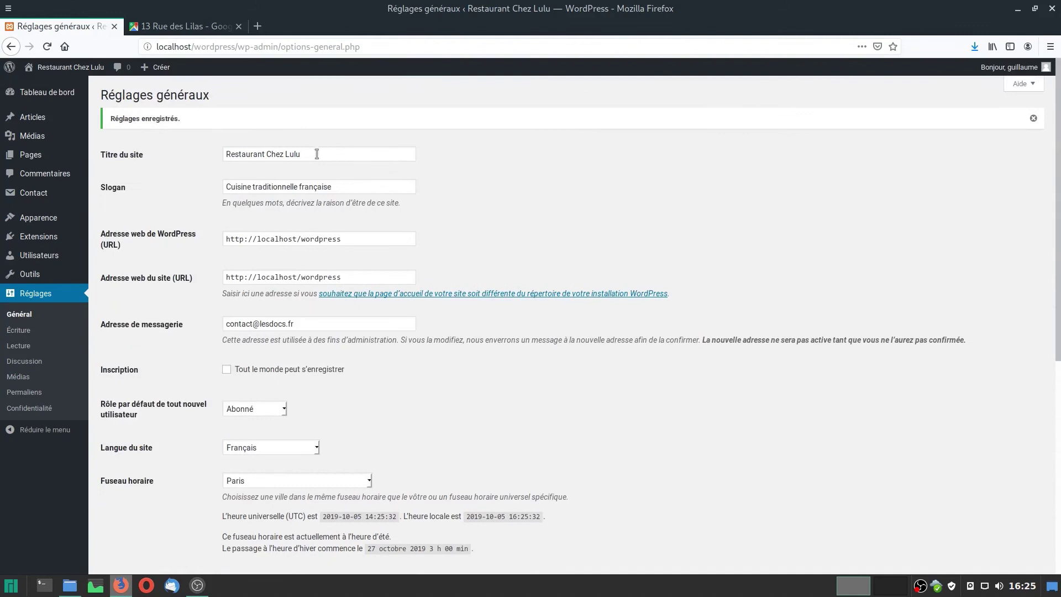
mouse_move(54, 66)
left_click(55, 93)
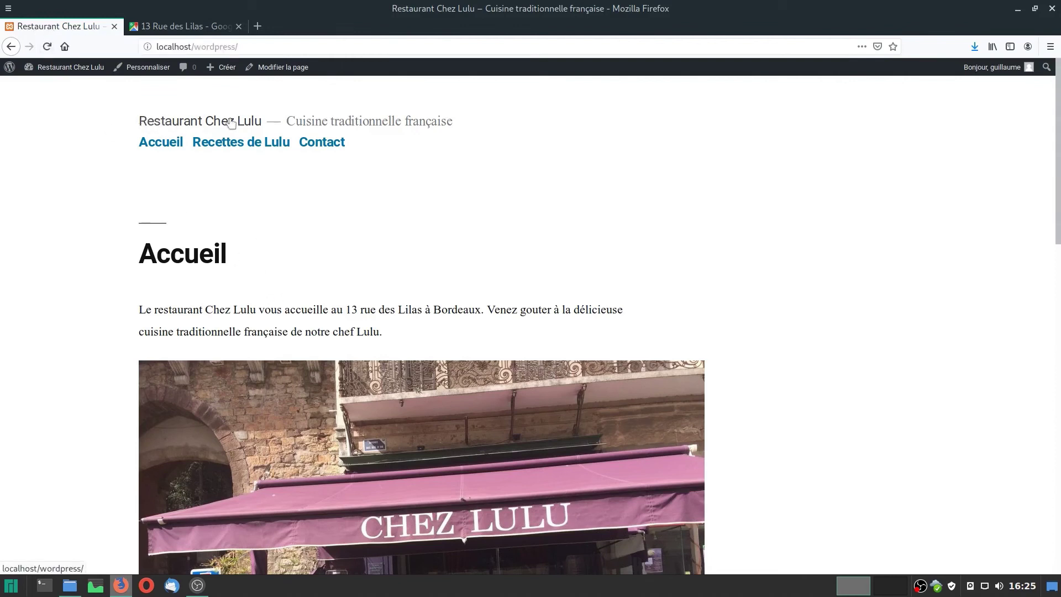
- Check the home page's new title and slogan, then go to the admin list of all posts
scroll(760, 408, "down", 15)
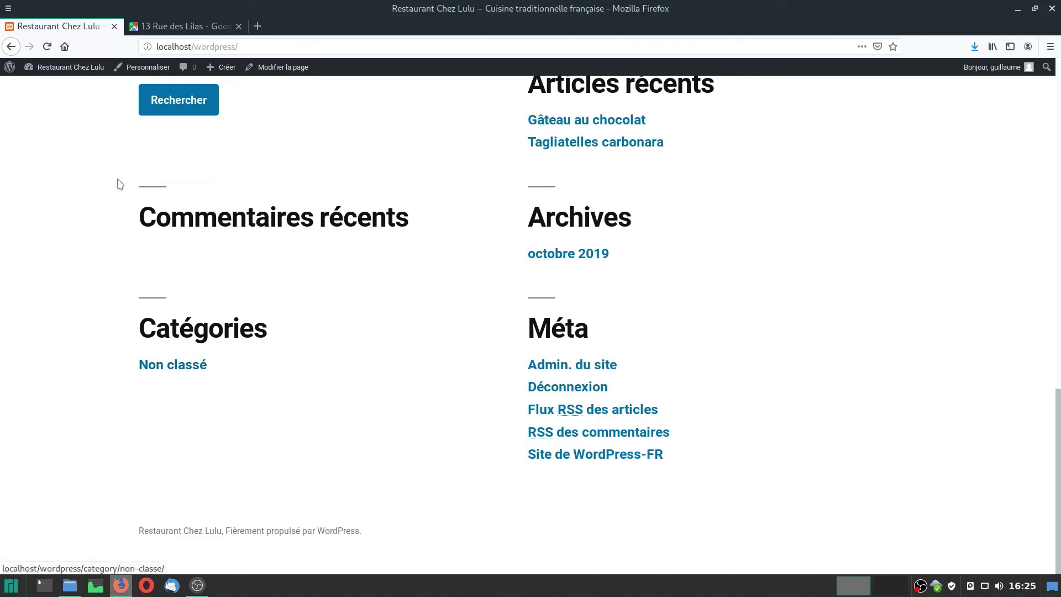
left_click(50, 87)
left_click(33, 117)
- File Gâteau au chocolat under a new Dessert category and update the post
left_click(157, 177)
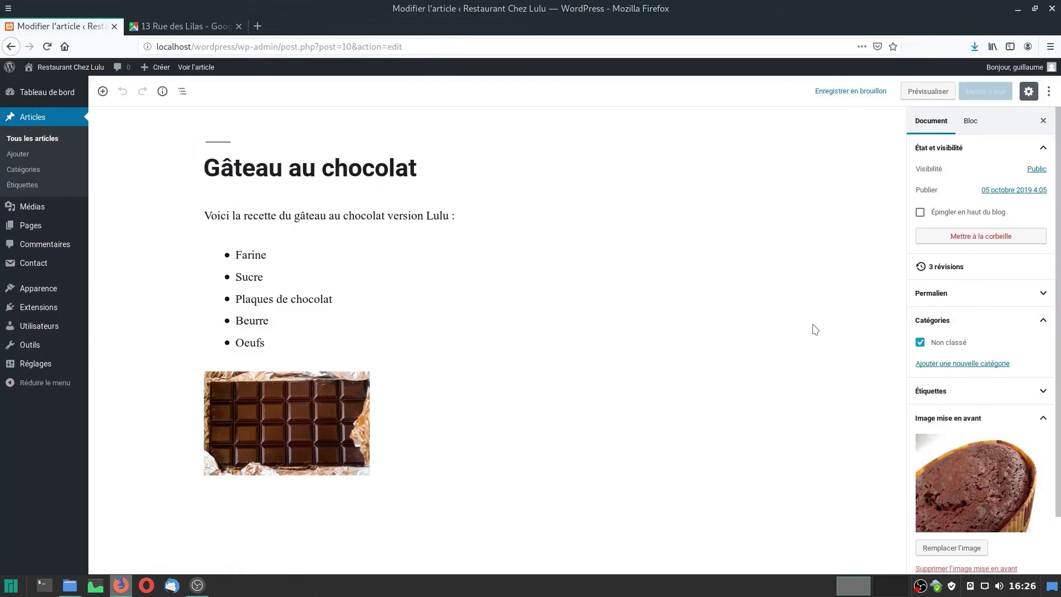
left_click(950, 366)
left_click(959, 398)
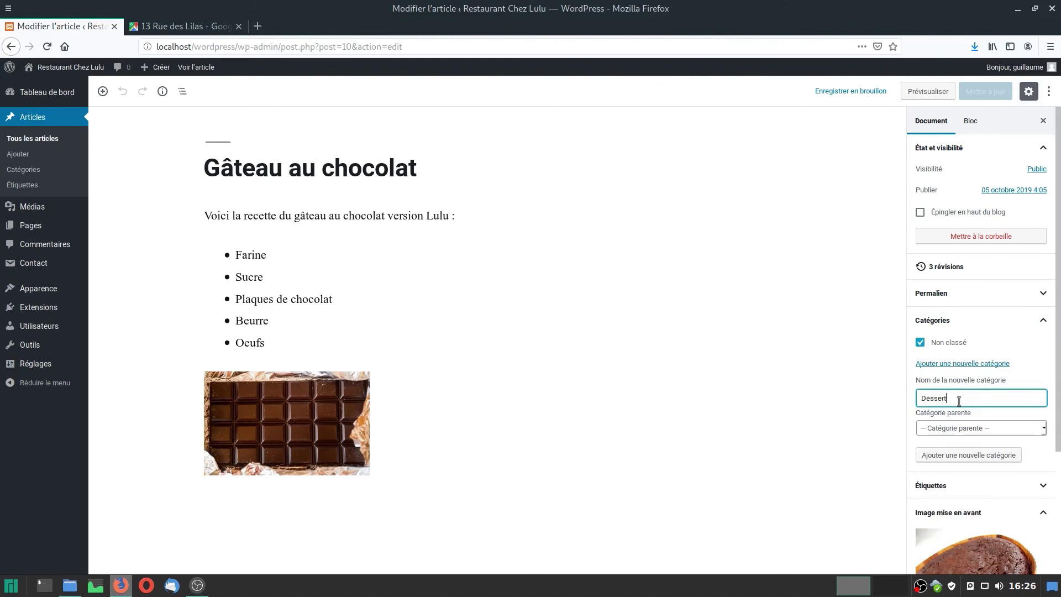
type("Dessert")
left_click(987, 455)
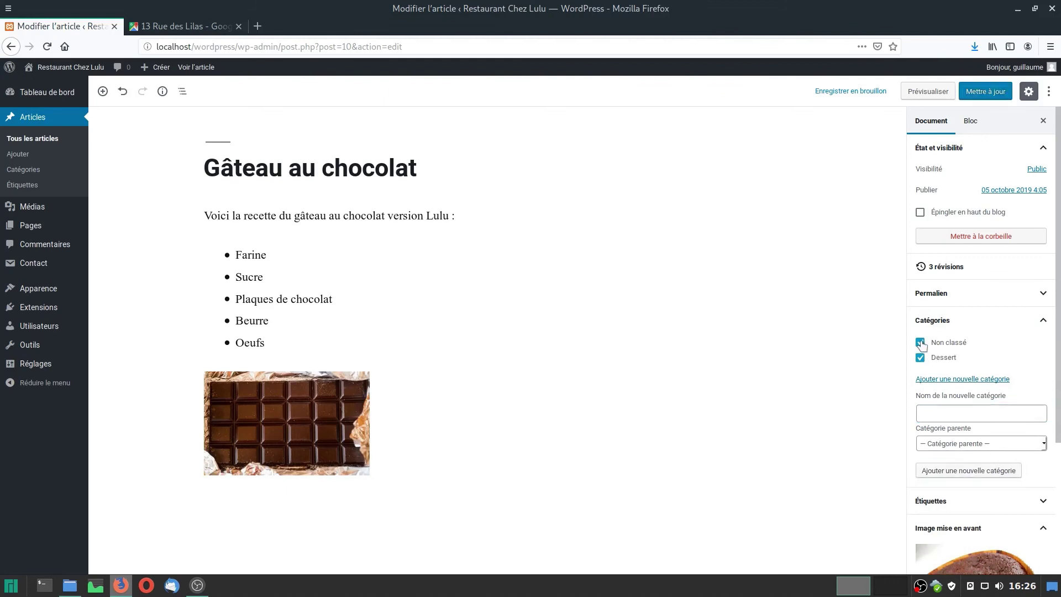
left_click(989, 92)
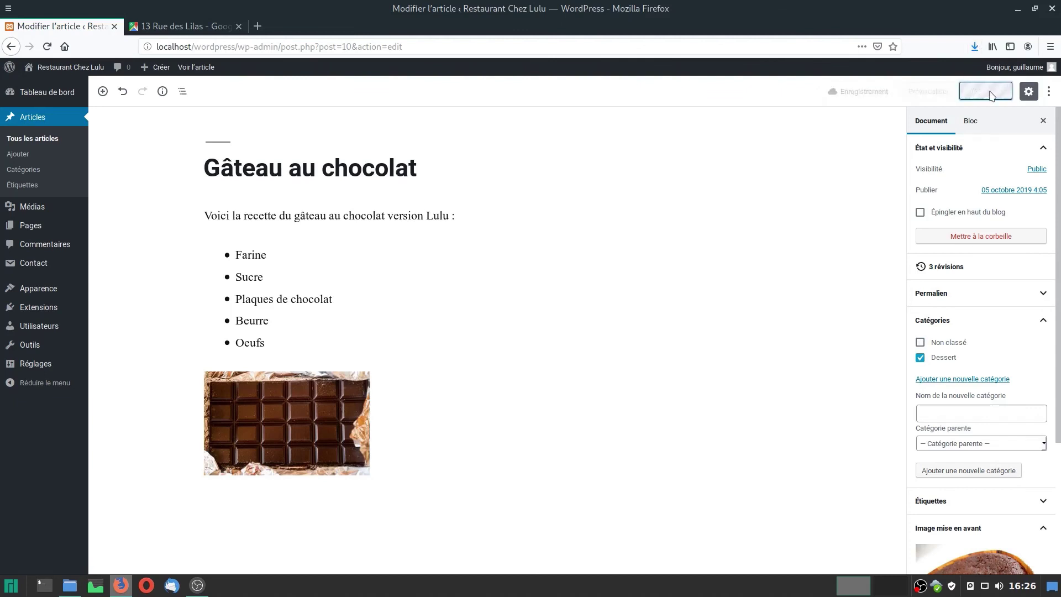
left_click(29, 140)
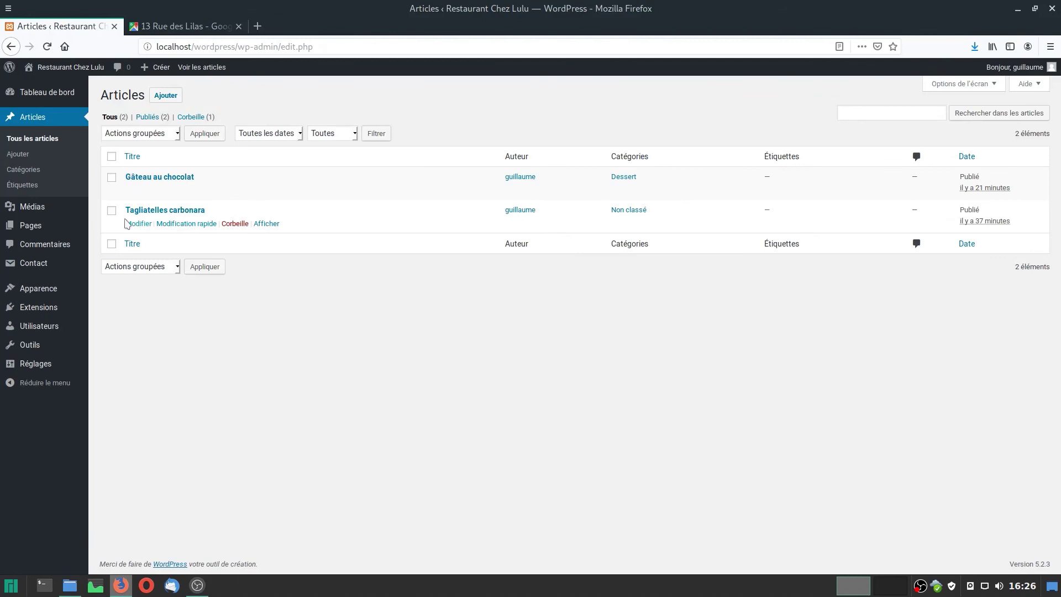
- Move Tagliatelles carbonara from Non classé into a new Plat category and update the post
left_click(146, 211)
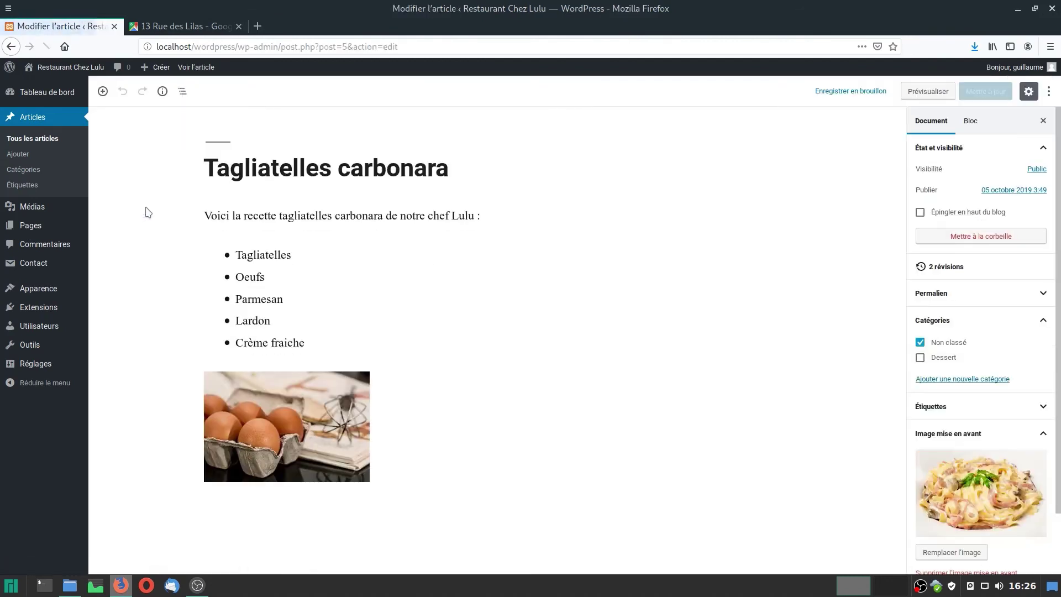
left_click(920, 342)
left_click(950, 381)
left_click(942, 412)
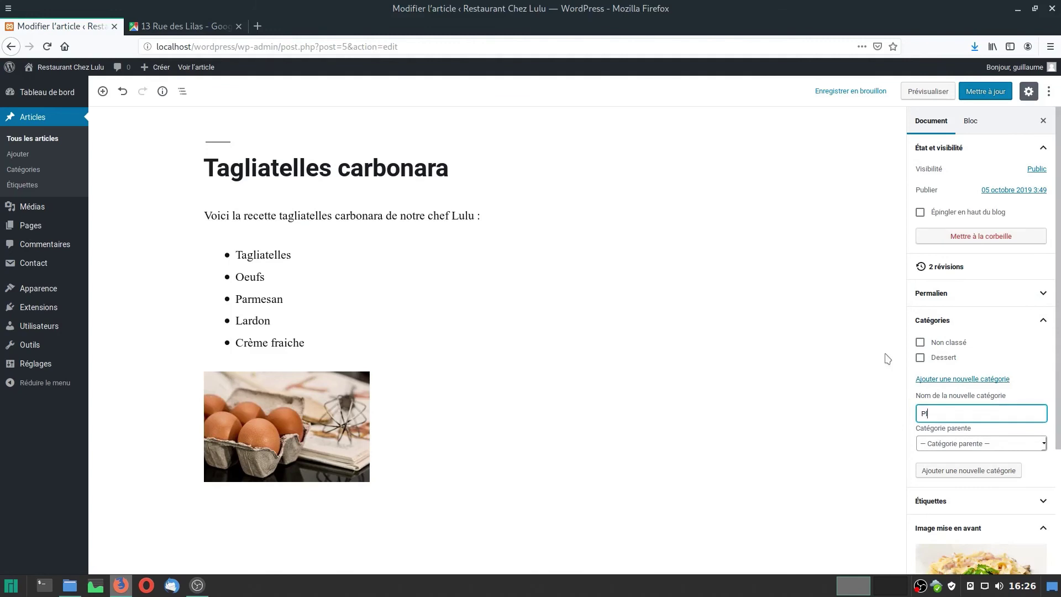
left_click(1005, 476)
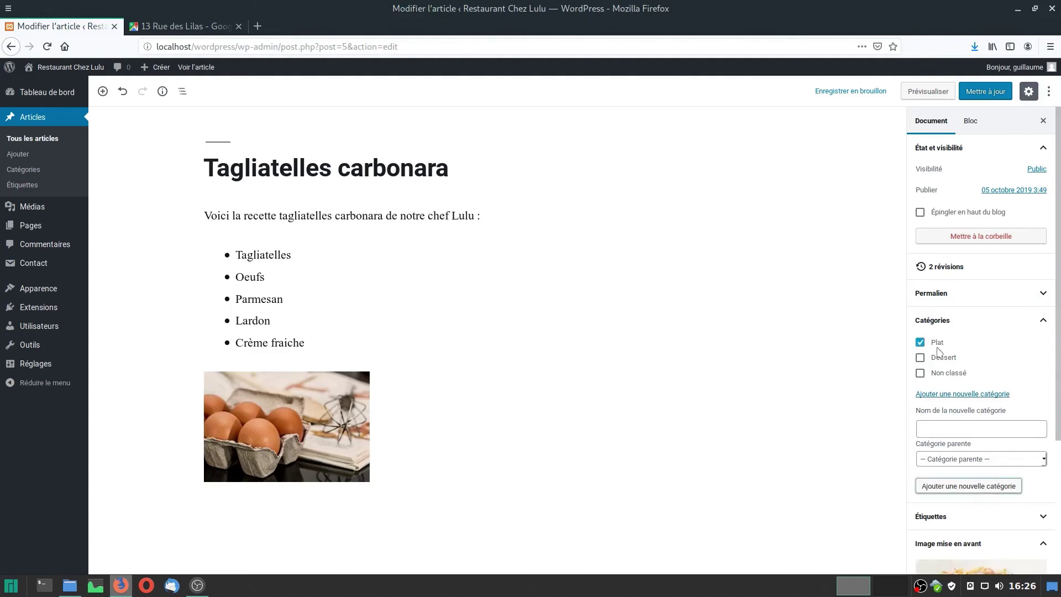
left_click(985, 93)
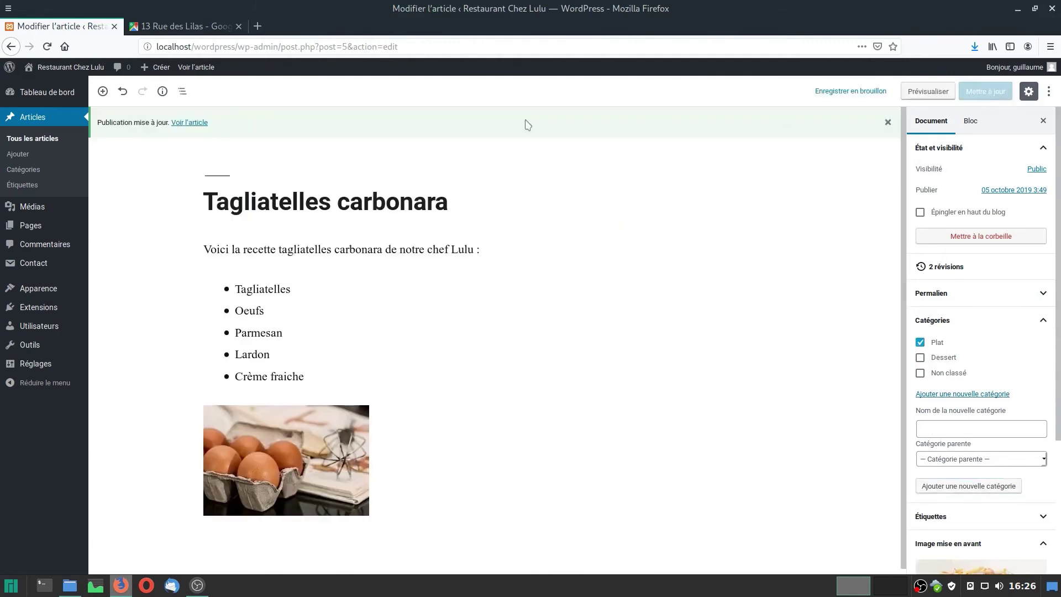
mouse_move(72, 62)
left_click(52, 86)
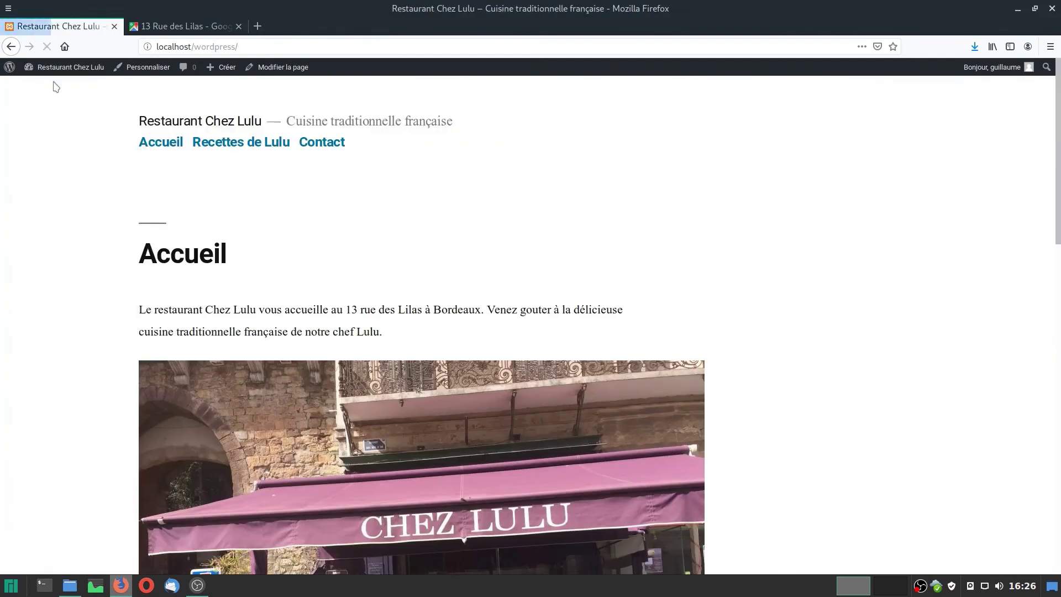
- Open the Plat category archive from Recettes de Lulu to see Tagliatelles carbonara listed
scroll(311, 290, "down", 4)
scroll(310, 291, "up", 4)
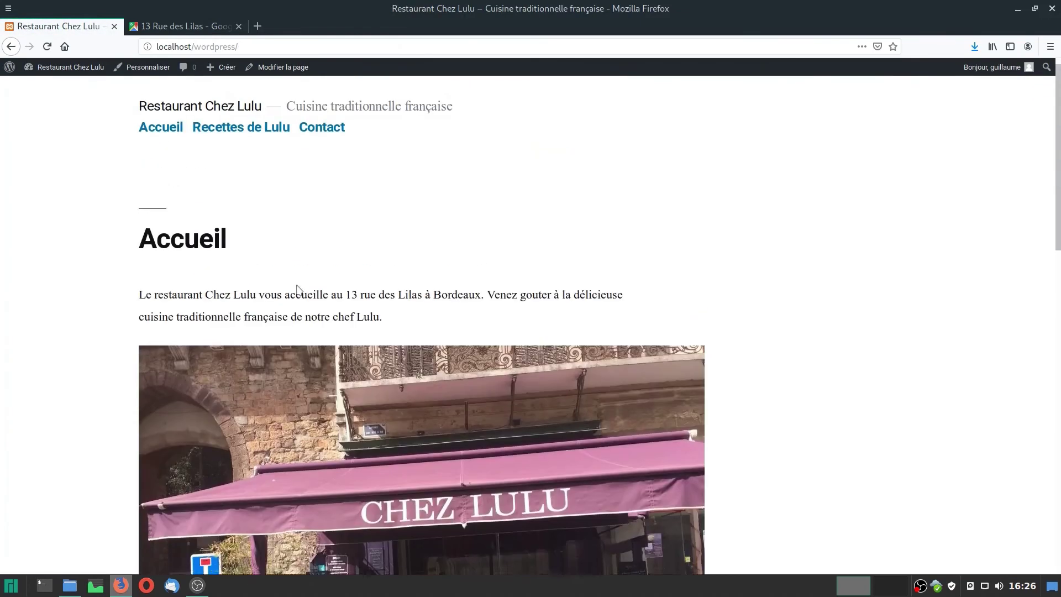
left_click(220, 146)
scroll(422, 343, "down", 20)
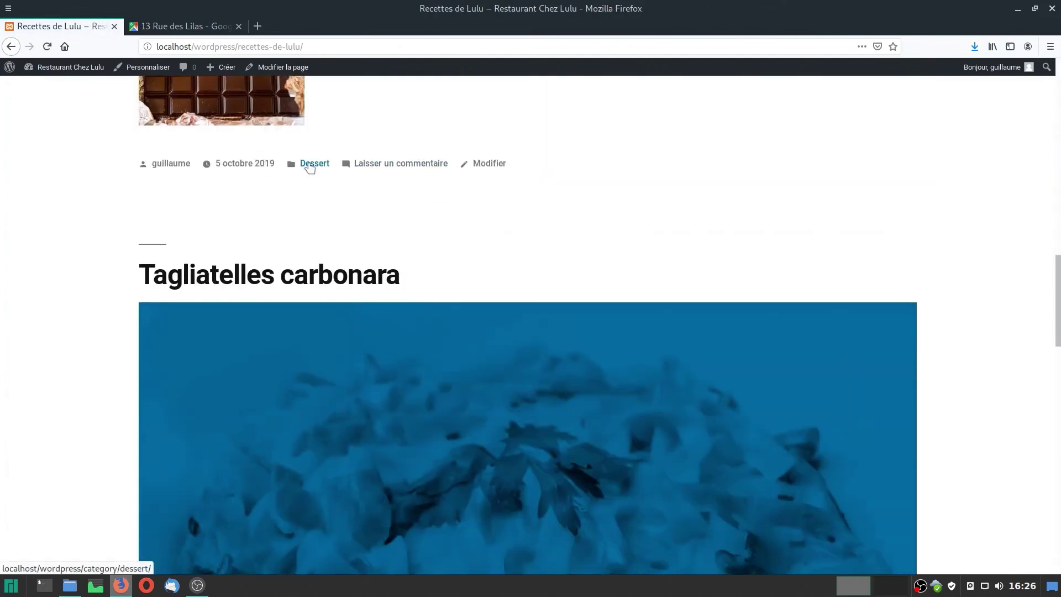
scroll(414, 423, "down", 15)
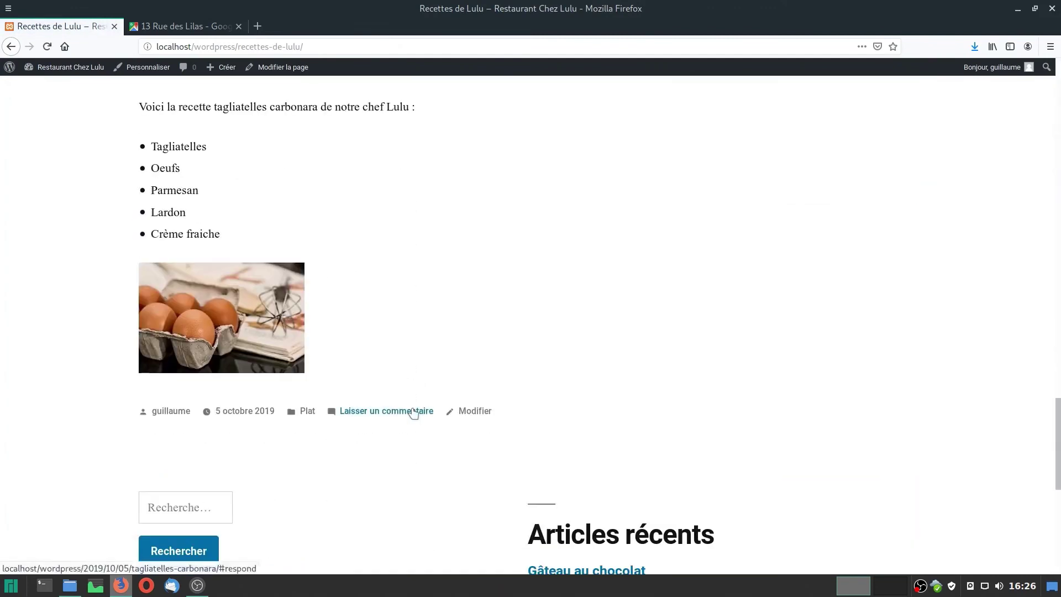
left_click(307, 412)
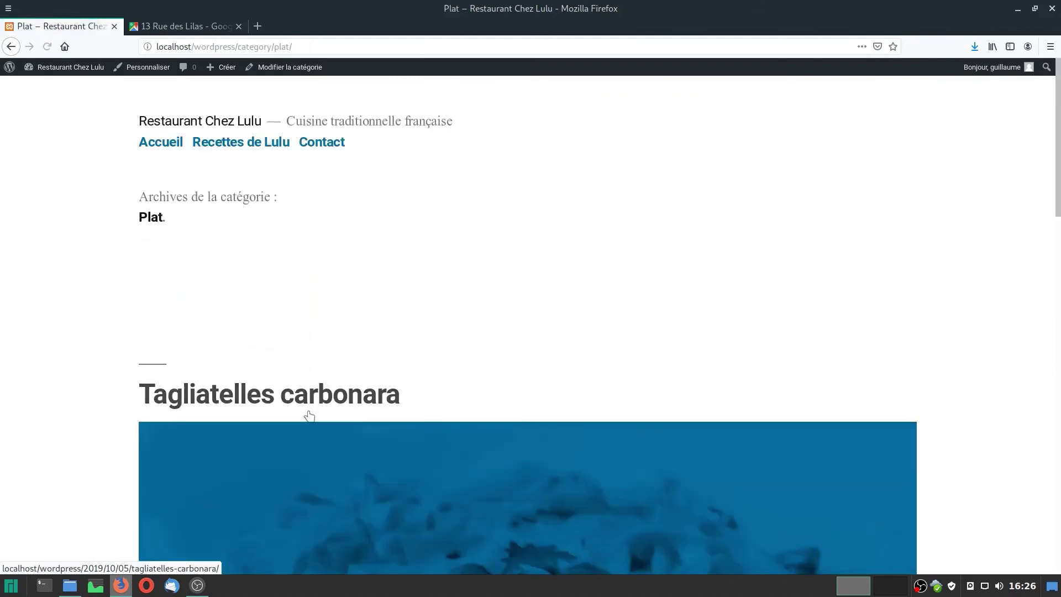
scroll(359, 406, "down", 5)
scroll(391, 398, "down", 10)
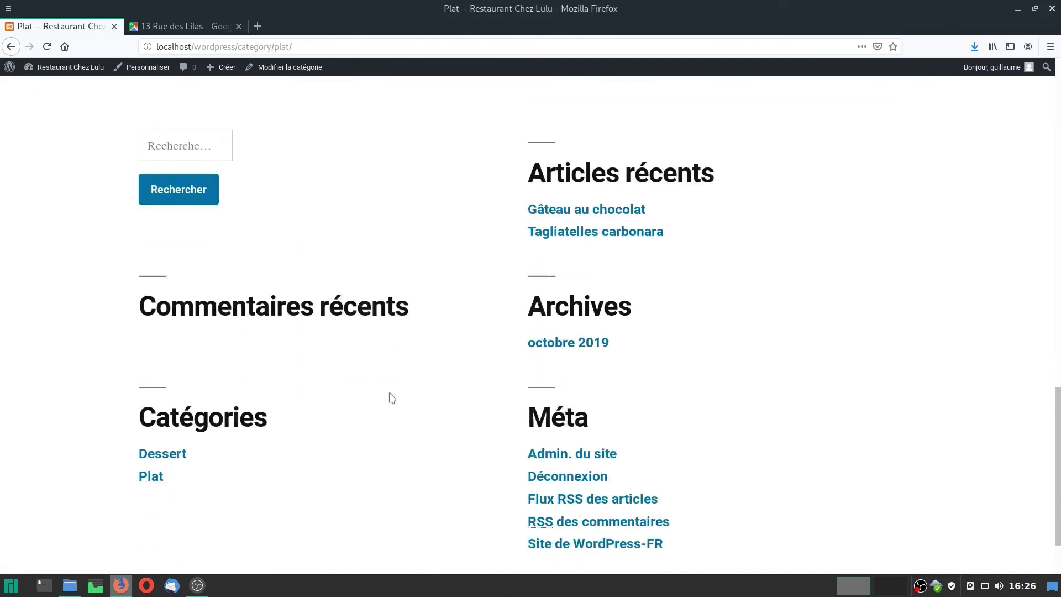
left_click(150, 387)
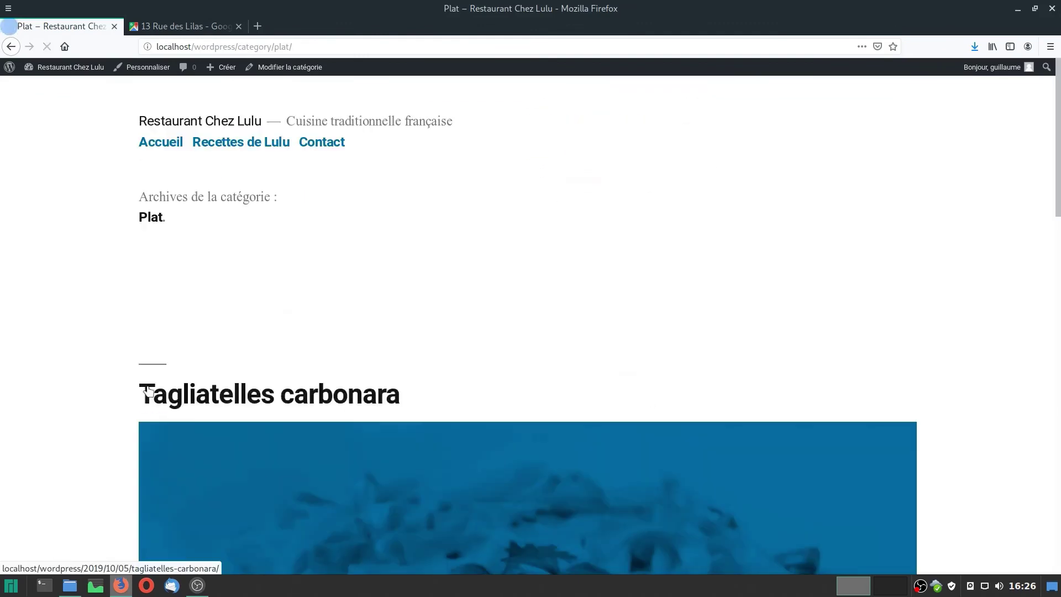
- Open the Dessert category archive to confirm Gâteau au chocolat is listed
scroll(290, 384, "down", 4)
scroll(292, 387, "down", 10)
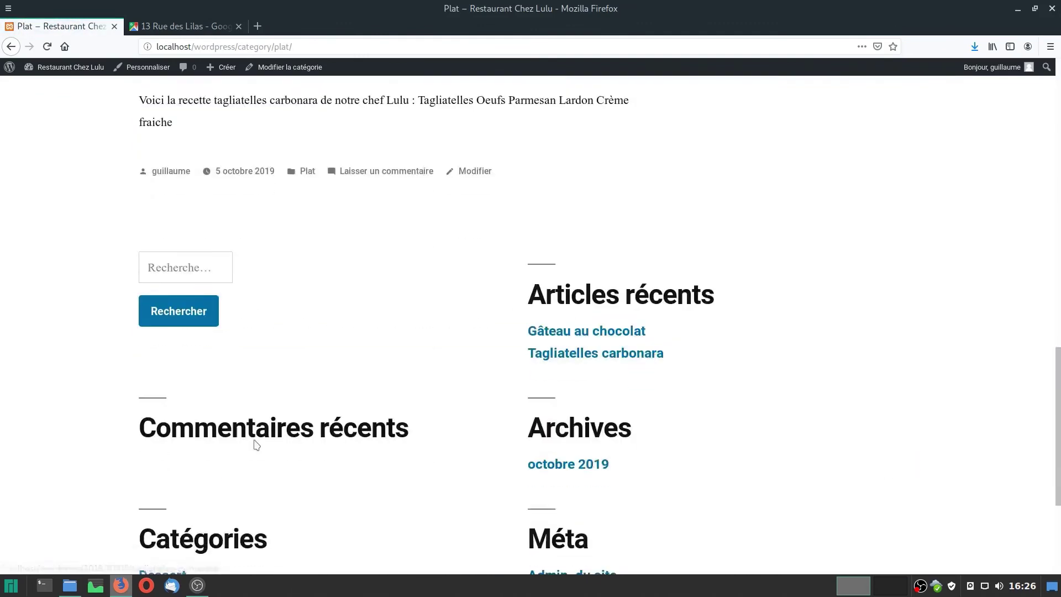
left_click(164, 365)
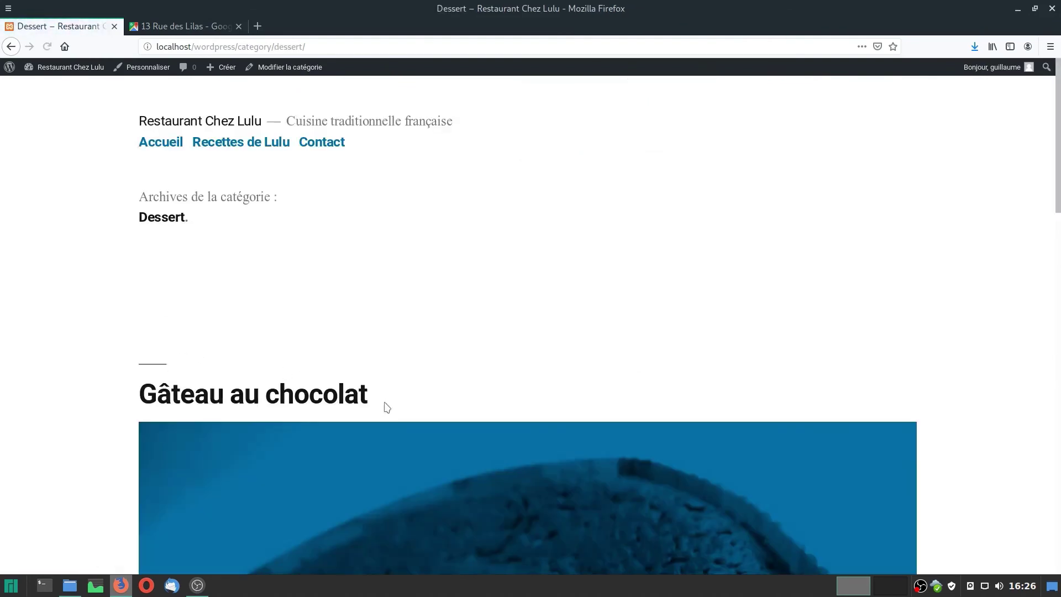
scroll(384, 406, "down", 10)
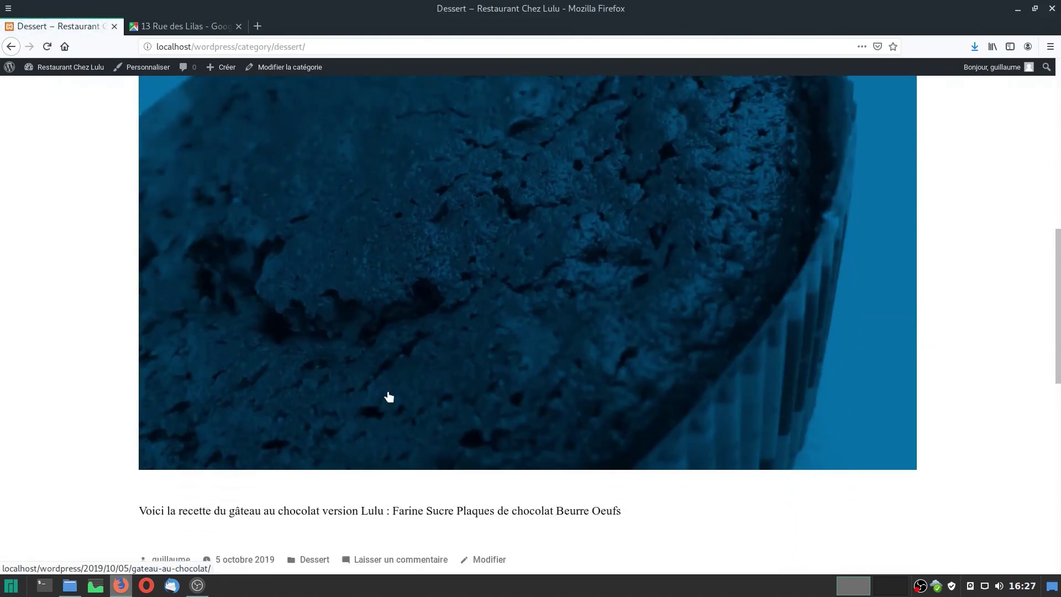